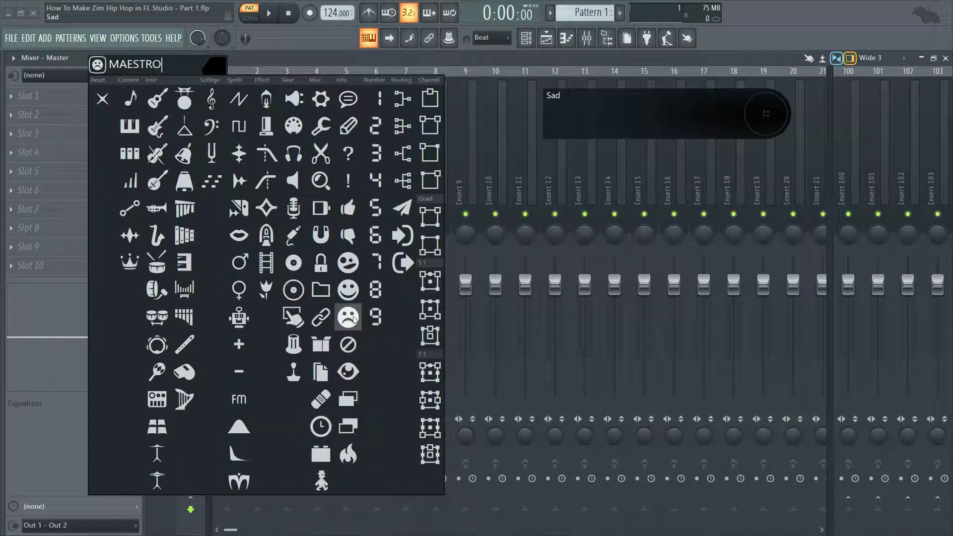
Assign the disc icon from the Gear group to the MAESTRO master track and confirm its name and icon.
click(295, 290)
click(107, 81)
click(225, 118)
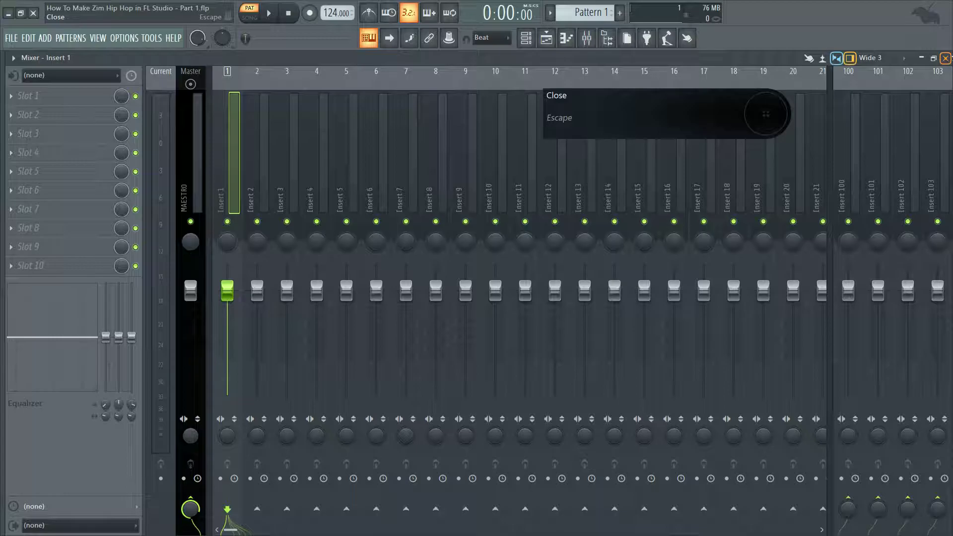
click(945, 58)
click(586, 38)
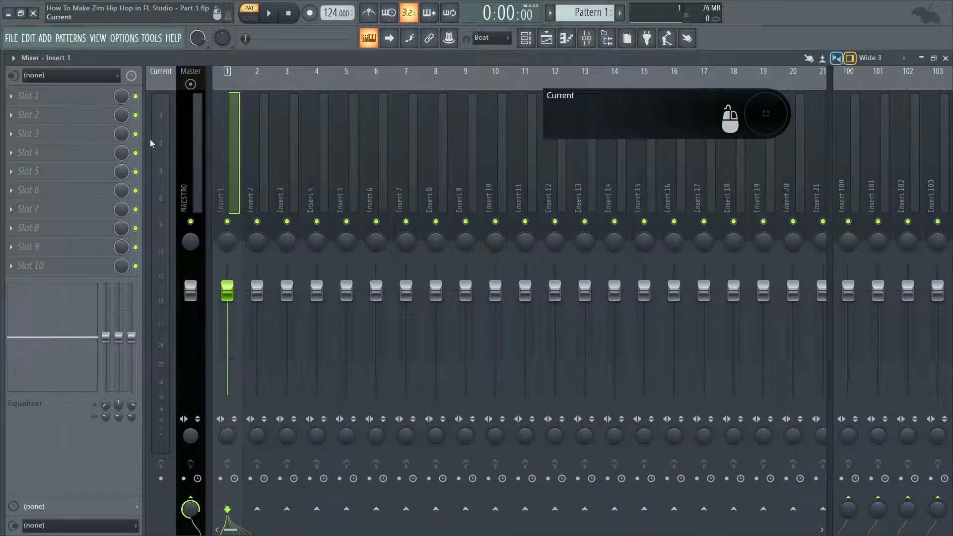
key(space)
key(space)
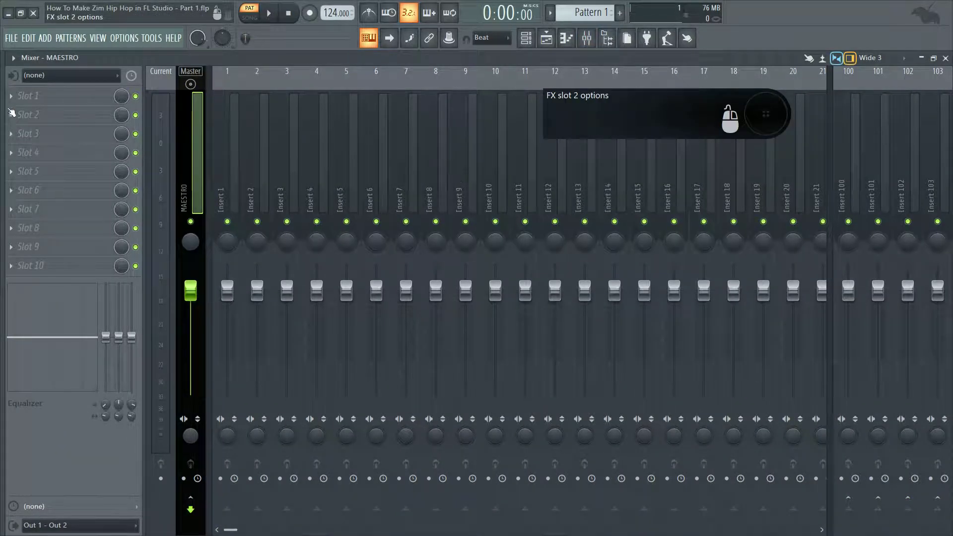
Load L2 Stereo into effect slot 4 of the MAESTRO master track and close its plugin window.
click(17, 154)
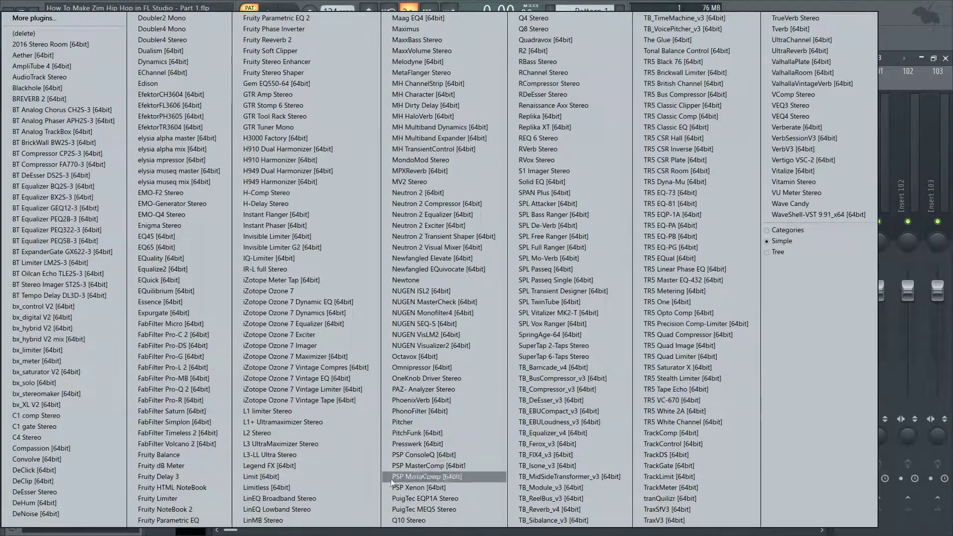
click(271, 431)
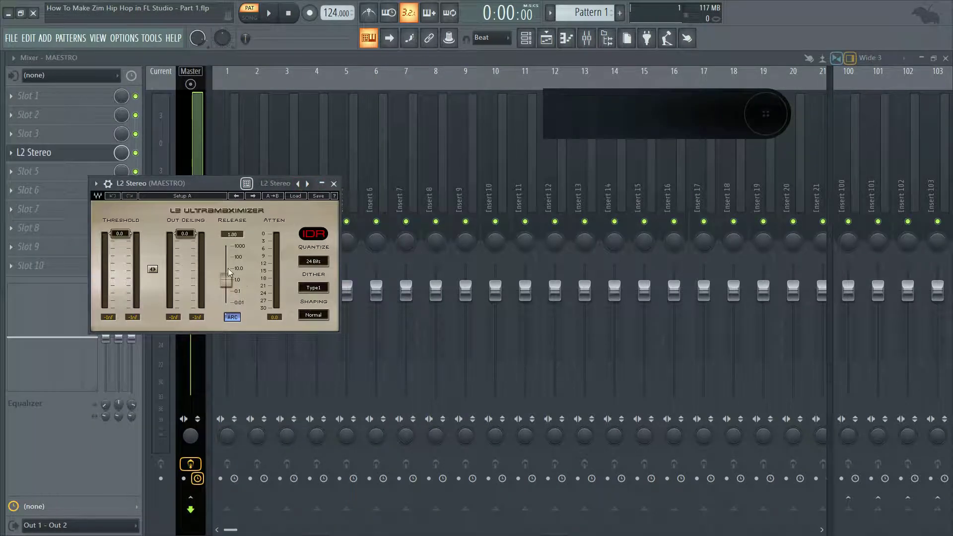
drag(203, 183, 225, 102)
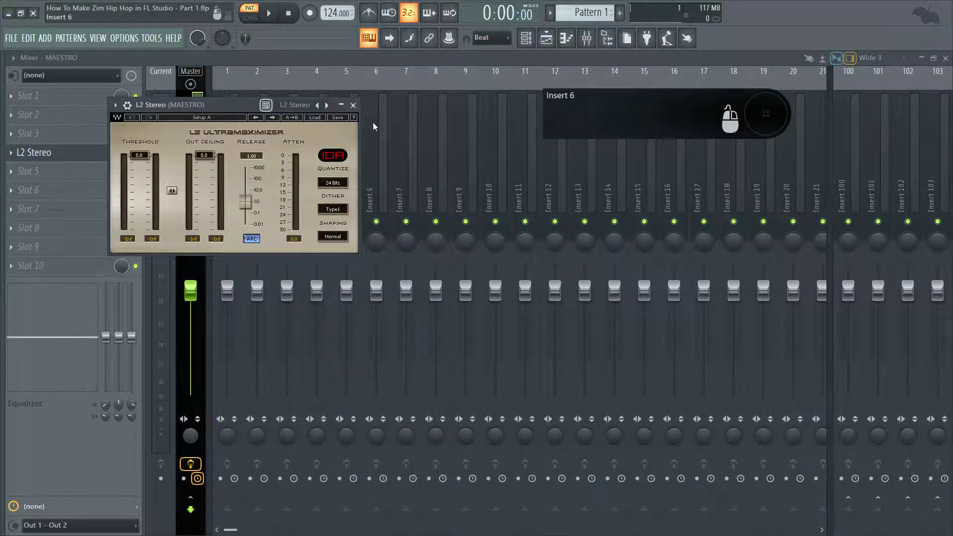
click(356, 103)
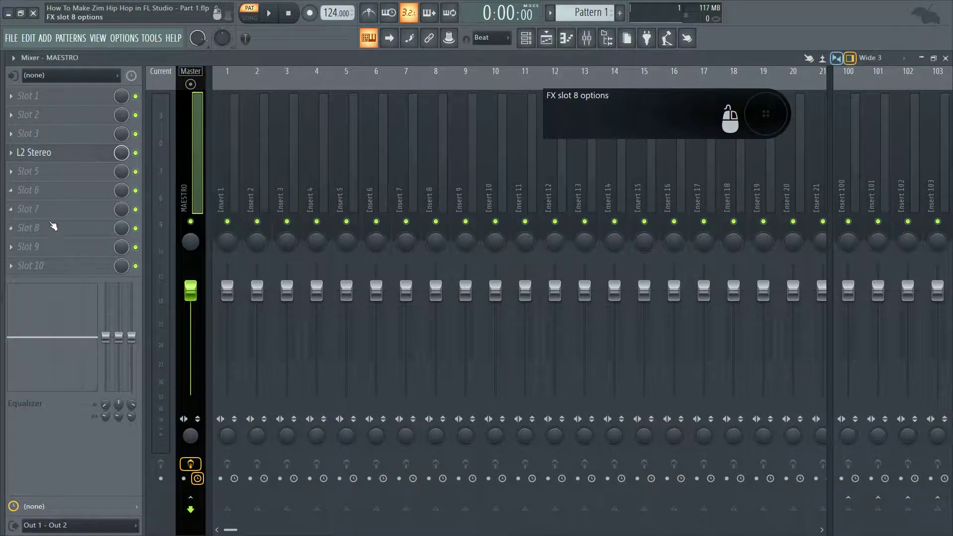
Load iZotope Ozone 7 Maximizer into the master's effect slot 7 and set its limiting mode to IRC IV Transient.
click(10, 210)
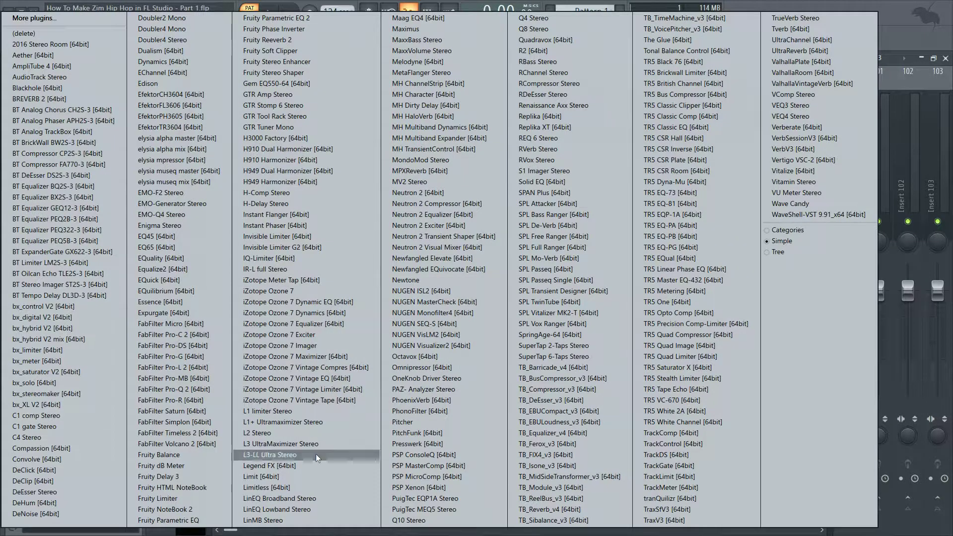
click(325, 357)
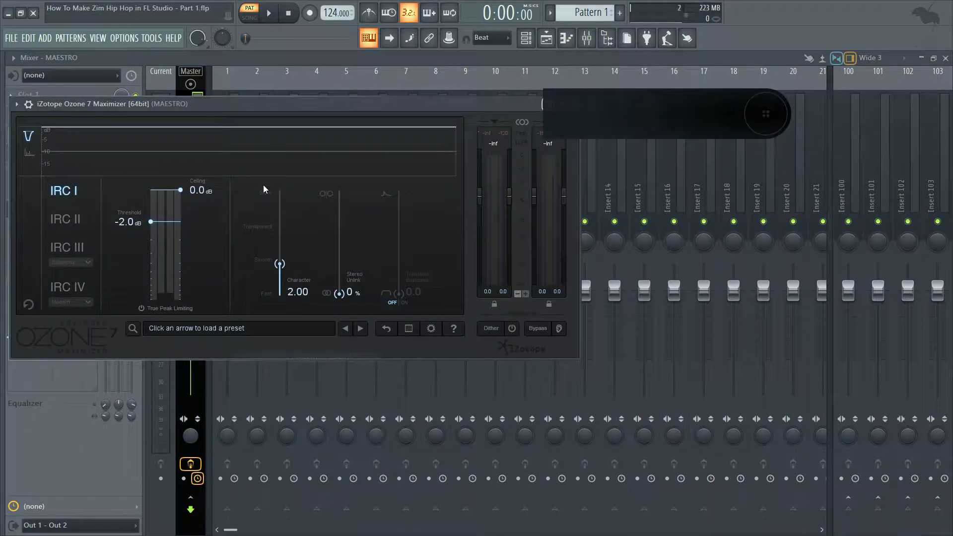
click(81, 301)
click(79, 302)
click(73, 337)
Set the Maximizer's ceiling to -0.7 dB and enable Transient Emphasis with a value of 25.
double_click(201, 193)
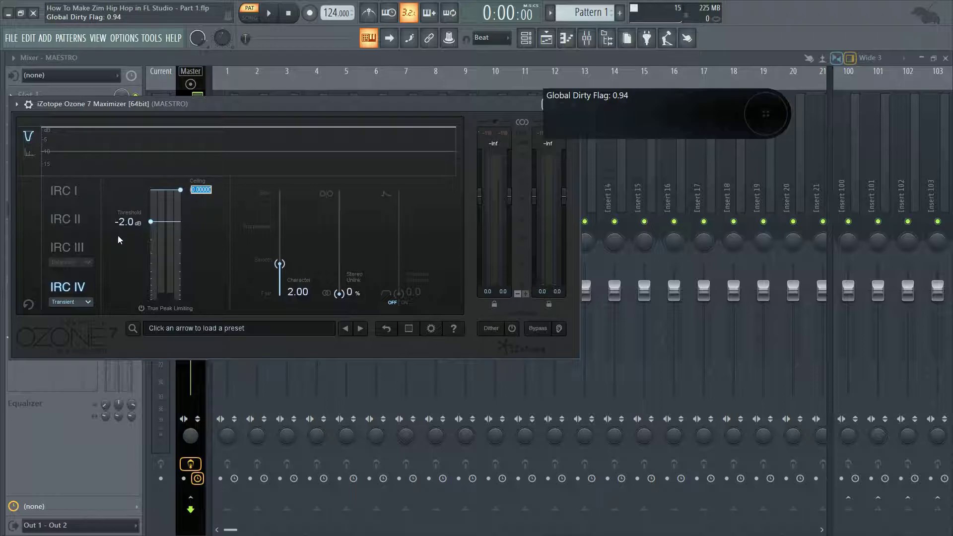
text(-0.7)
key(Return)
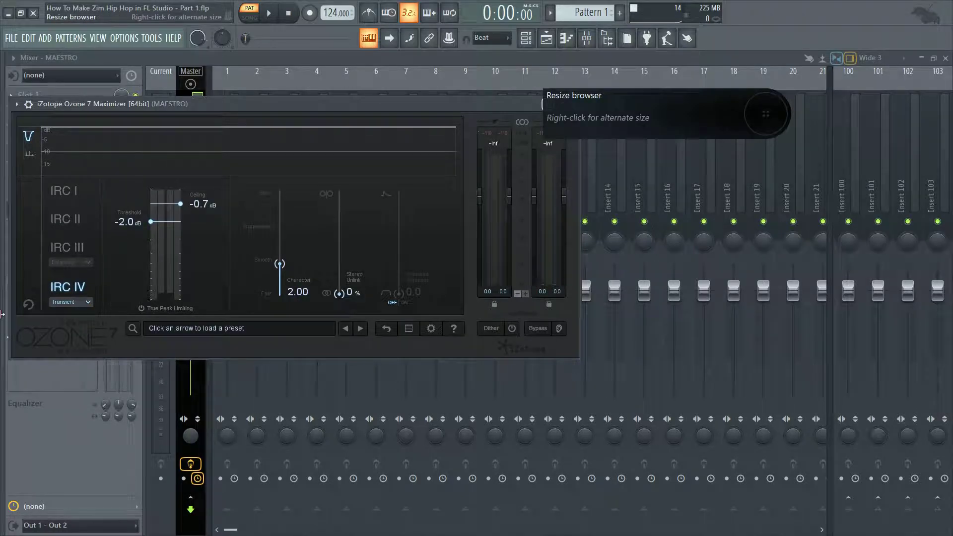
click(404, 303)
double_click(413, 292)
text(25)
key(Return)
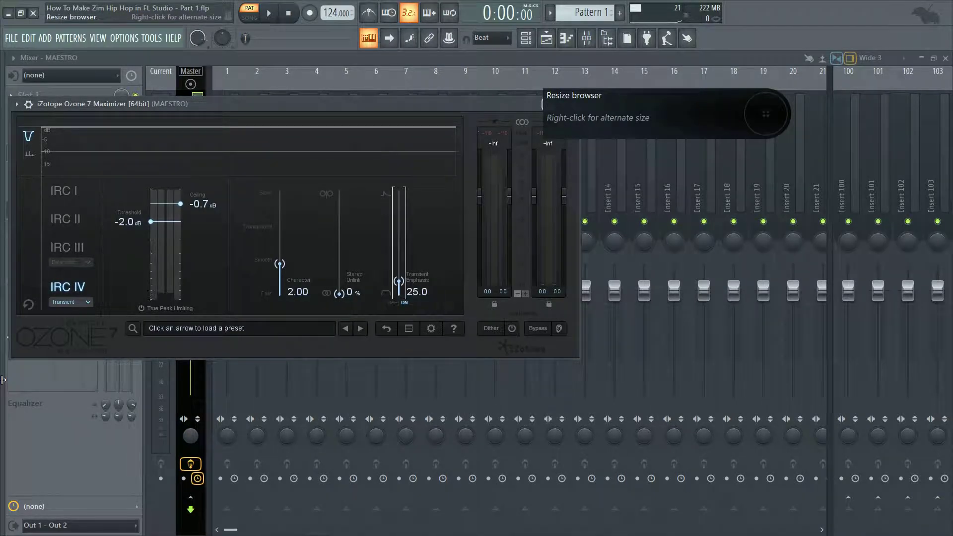
Set the Maximizer's Character to 2.80, enable True Peak Limiting and close the plugin window.
double_click(297, 293)
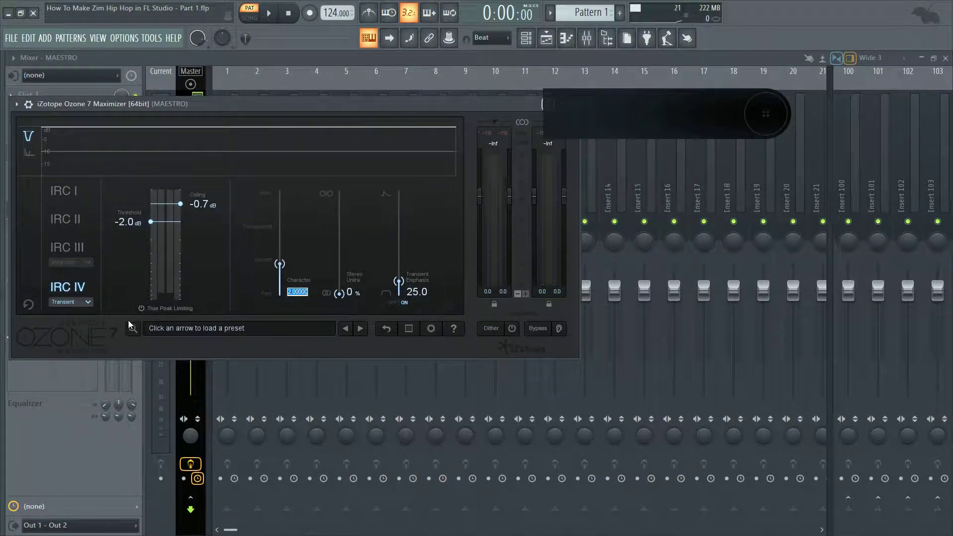
text(2.8)
key(Return)
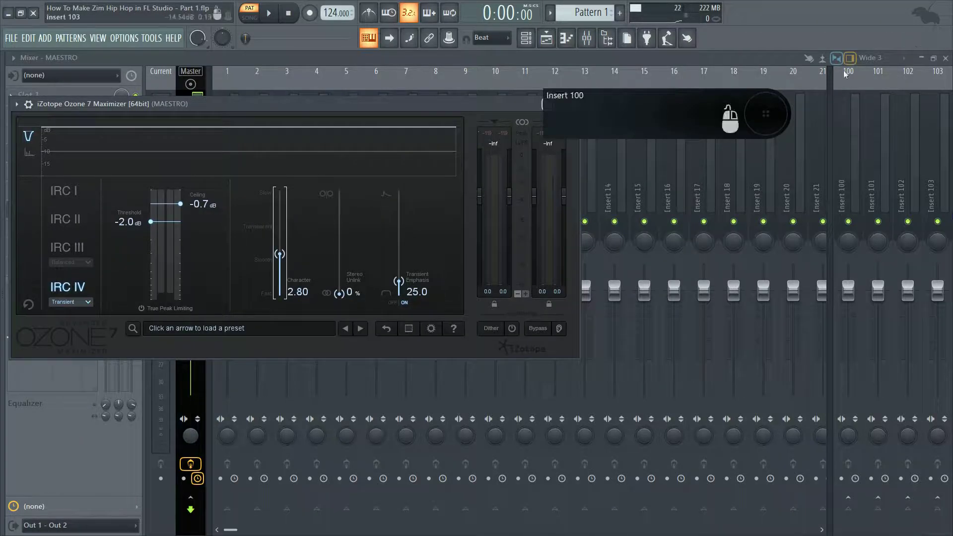
click(178, 308)
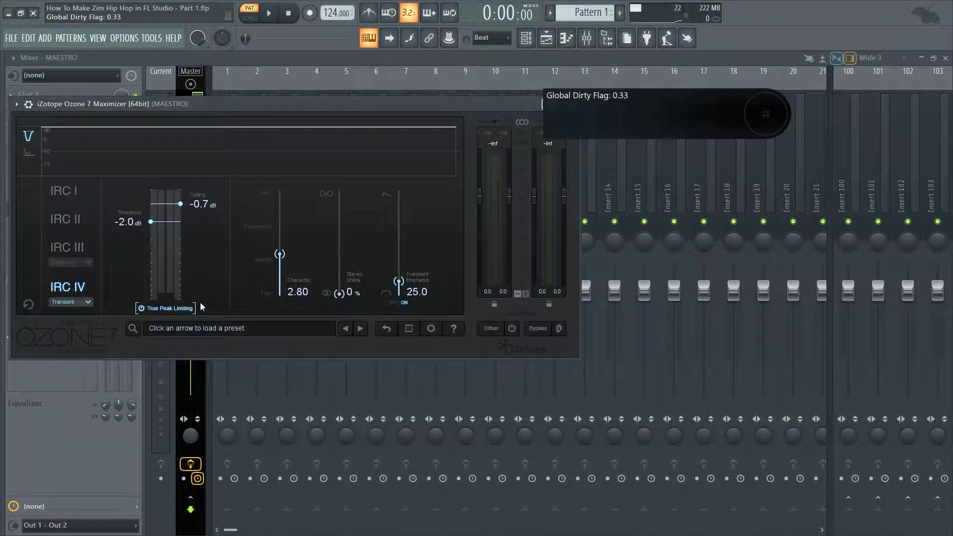
click(571, 104)
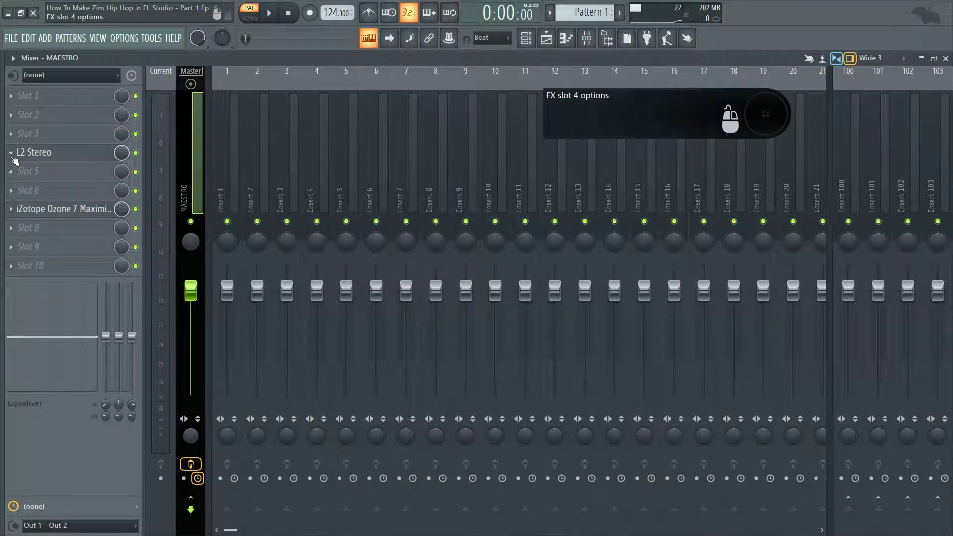
Color the L2 Stereo effect slot pure blue (red 0, green 0, blue 255).
click(12, 157)
click(49, 390)
click(133, 371)
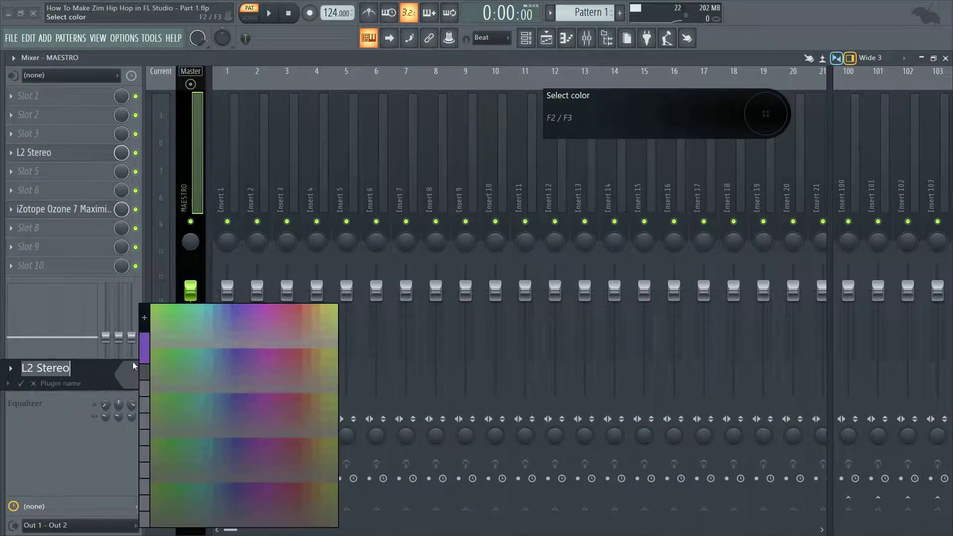
click(144, 318)
click(410, 189)
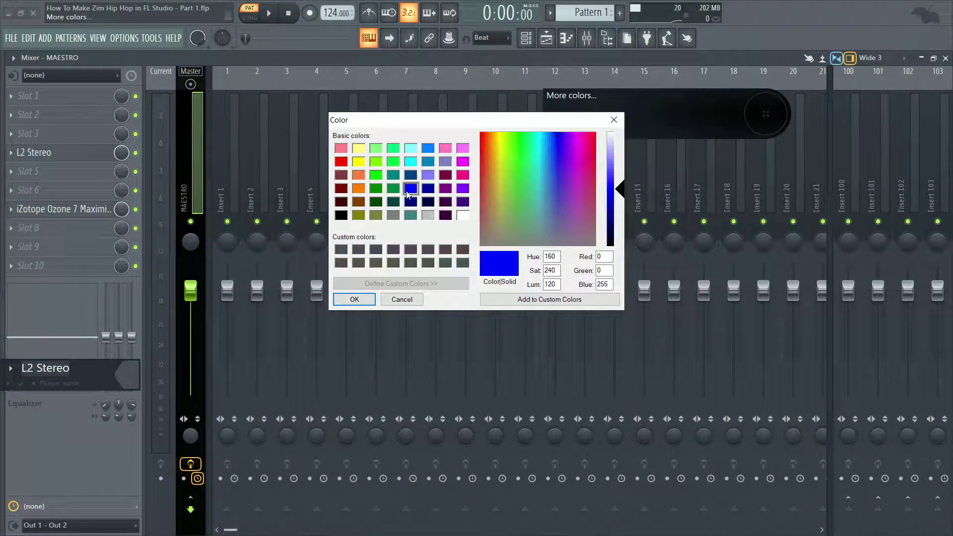
click(369, 296)
click(20, 383)
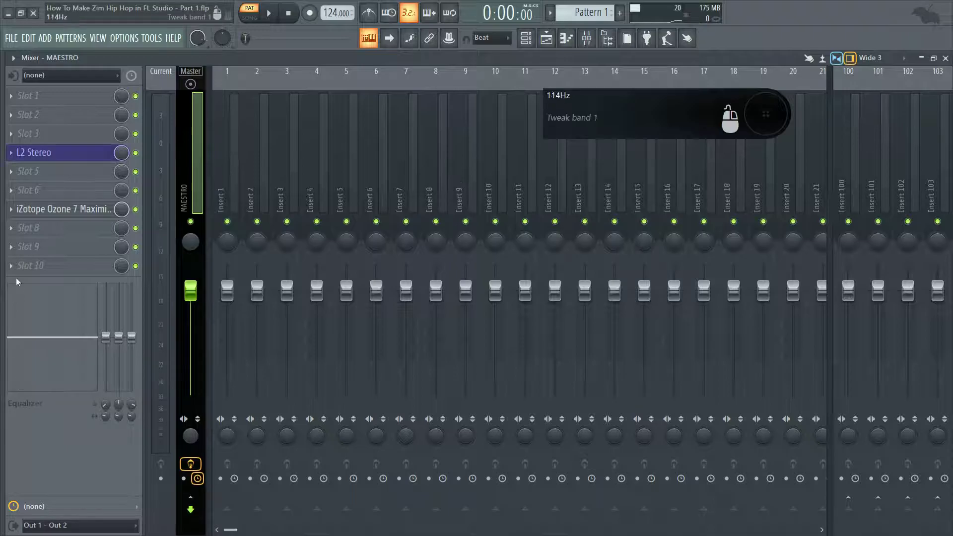
Give the iZotope Ozone 7 Maximizer slot the same blue color and the second icon of the Effect group.
right_click(11, 213)
click(132, 439)
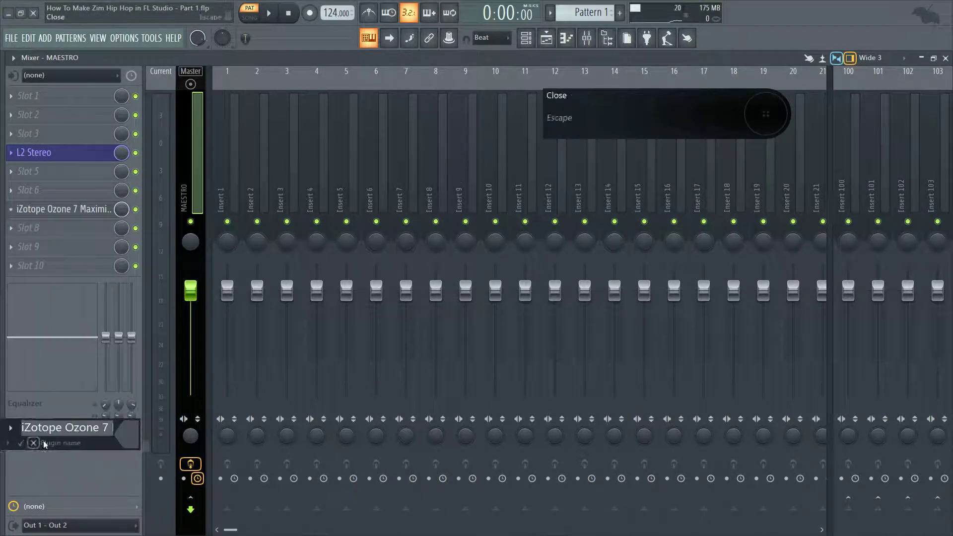
click(133, 437)
click(143, 381)
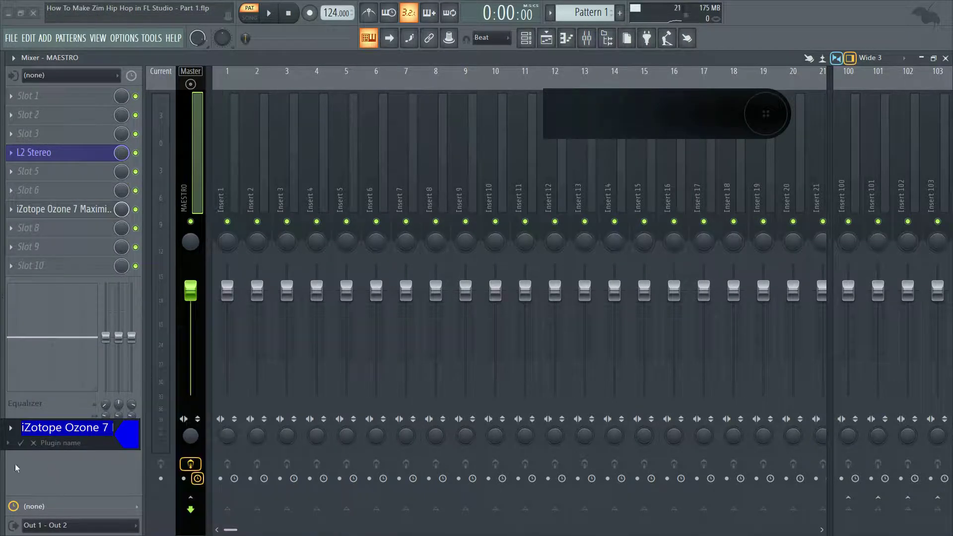
click(11, 431)
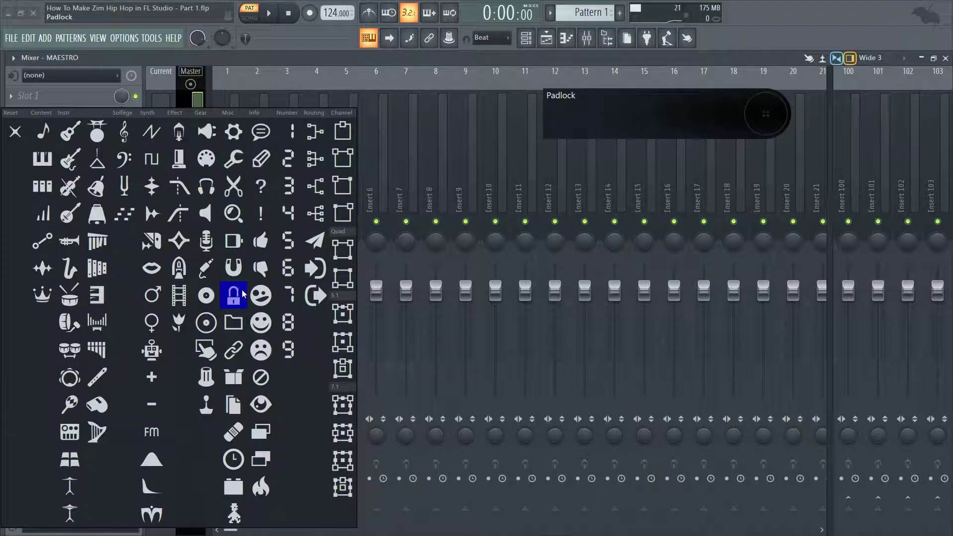
click(182, 168)
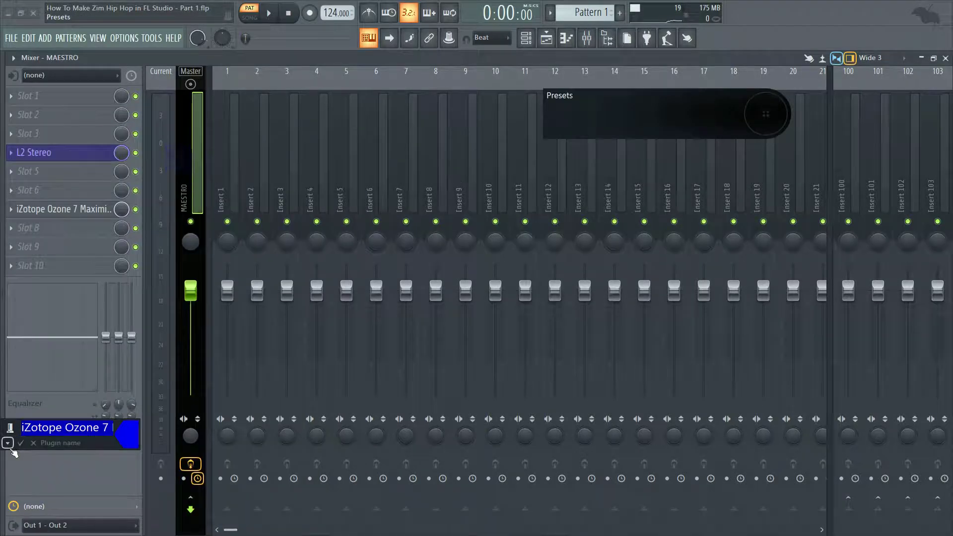
click(20, 443)
Assign the second icon of the Effect group to the L2 Stereo slot, matching the Maximizer slot.
click(11, 152)
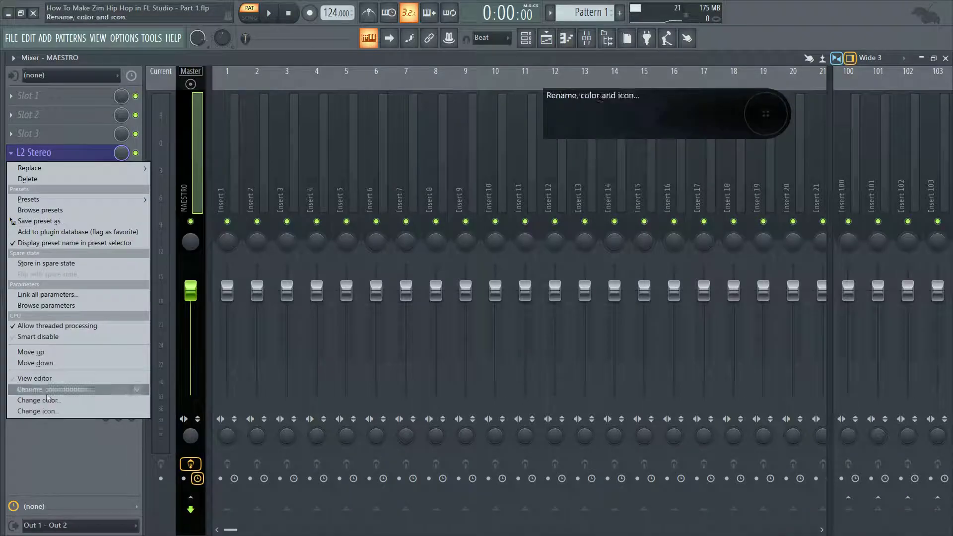
click(51, 400)
click(14, 381)
click(185, 155)
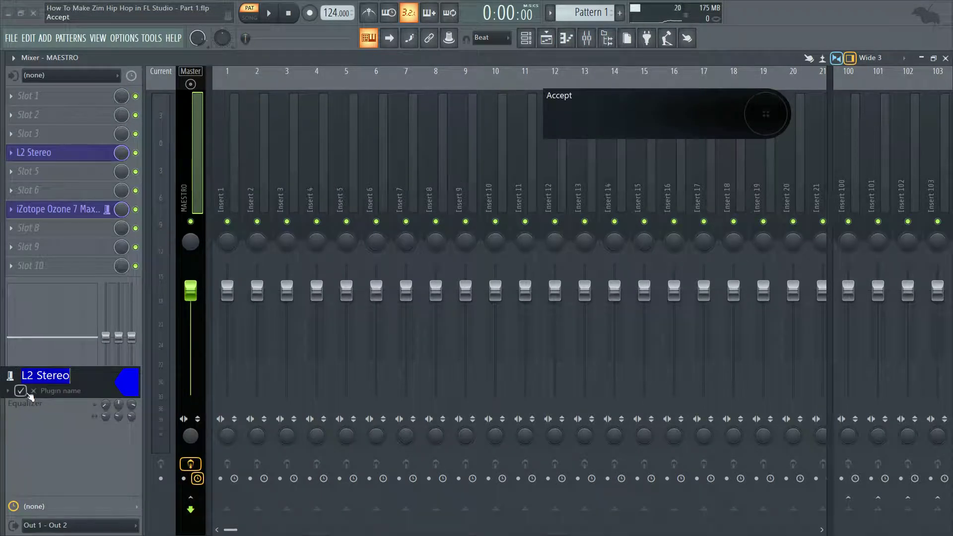
click(23, 393)
Move L2 Stereo up to slot 2 and the Ozone 7 Maximizer down to slot 8 on the master track.
click(234, 158)
click(189, 156)
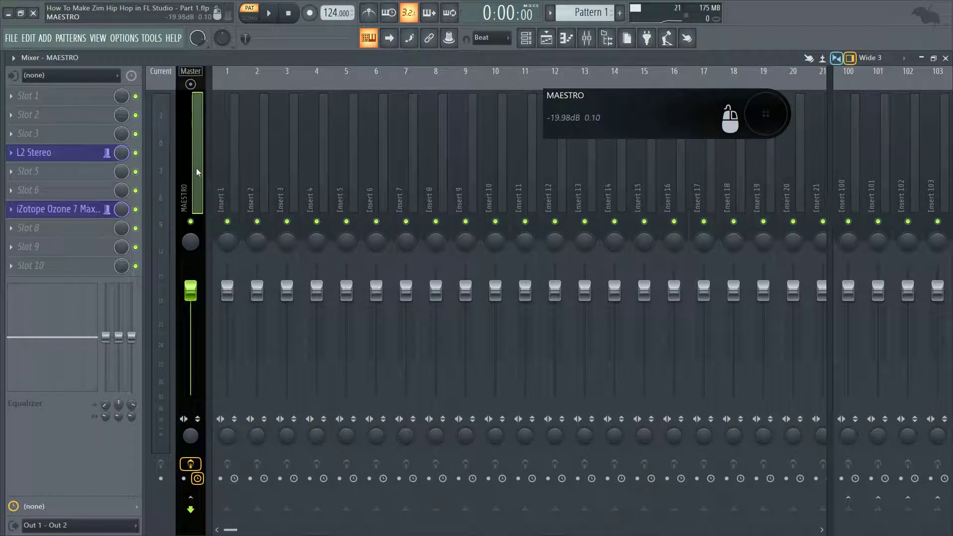
scroll(85, 212, down, 1)
scroll(95, 156, up, 3)
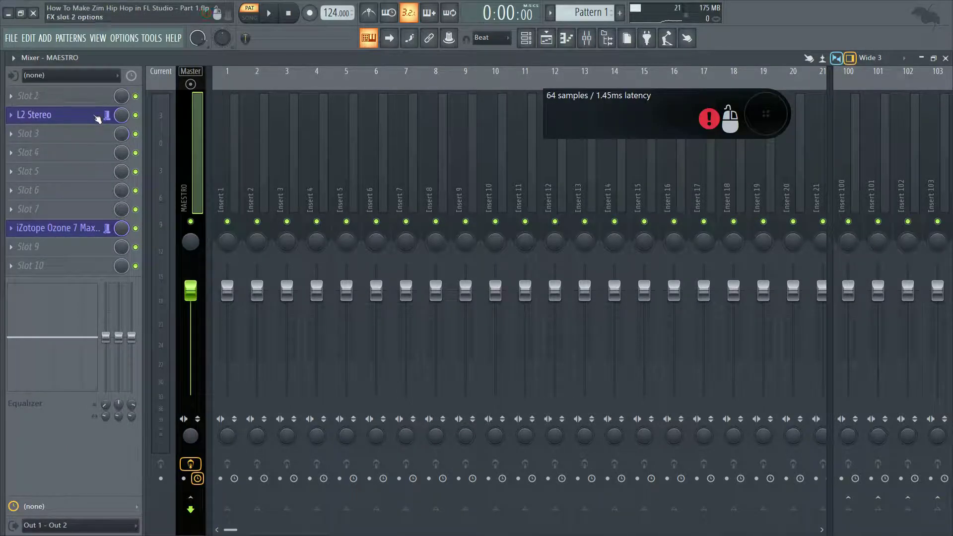
scroll(97, 103, down, 1)
click(237, 153)
click(194, 137)
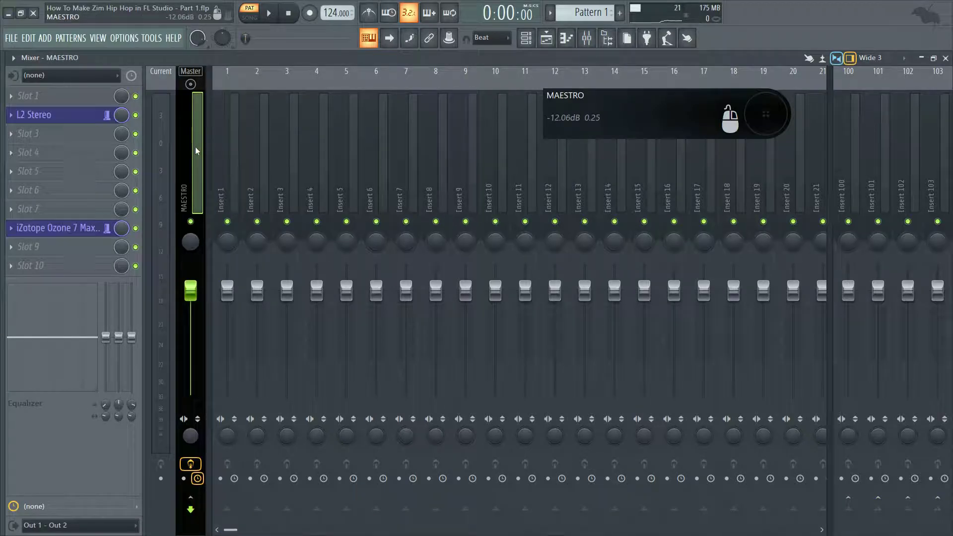
Close the mixer, show the channel rack, and reposition and widen it to reveal more steps.
click(947, 58)
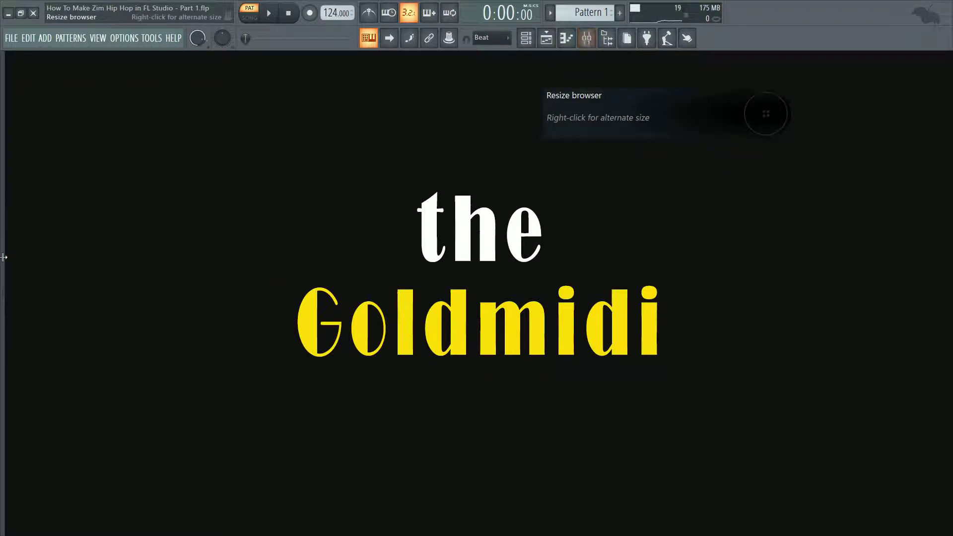
click(526, 38)
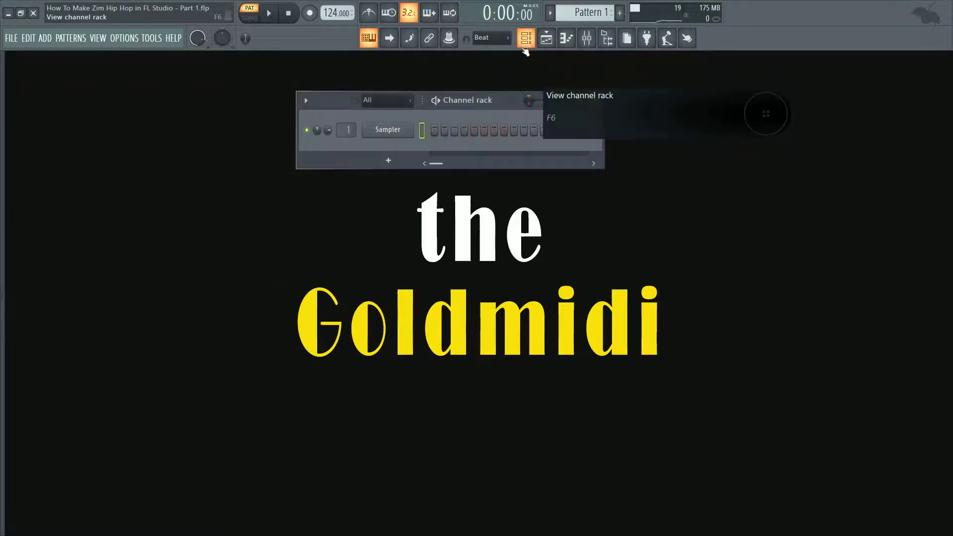
drag(488, 99, 367, 140)
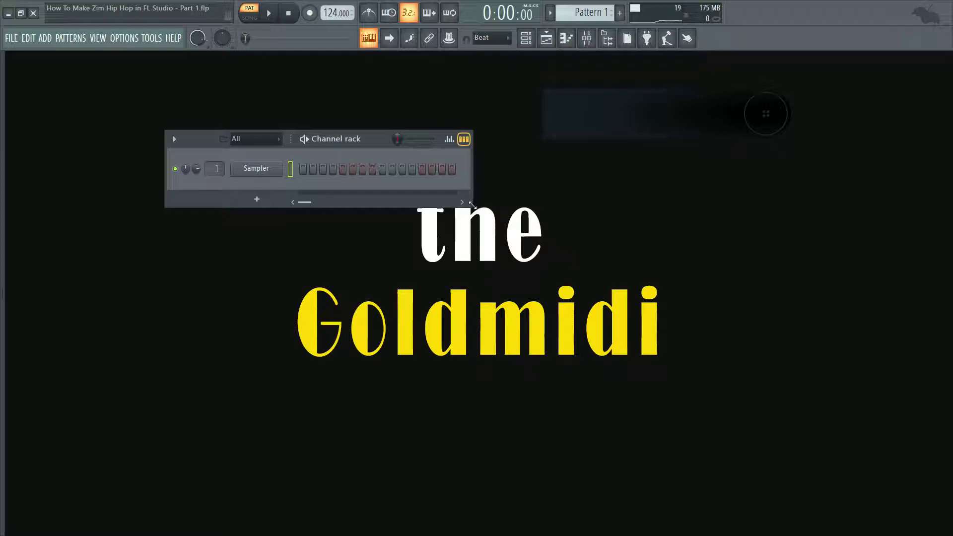
drag(471, 176, 828, 171)
Expand the browser, open the Keyboard folder under Packs and Instruments, and select the Close Grand sound.
drag(2, 297, 123, 293)
click(30, 252)
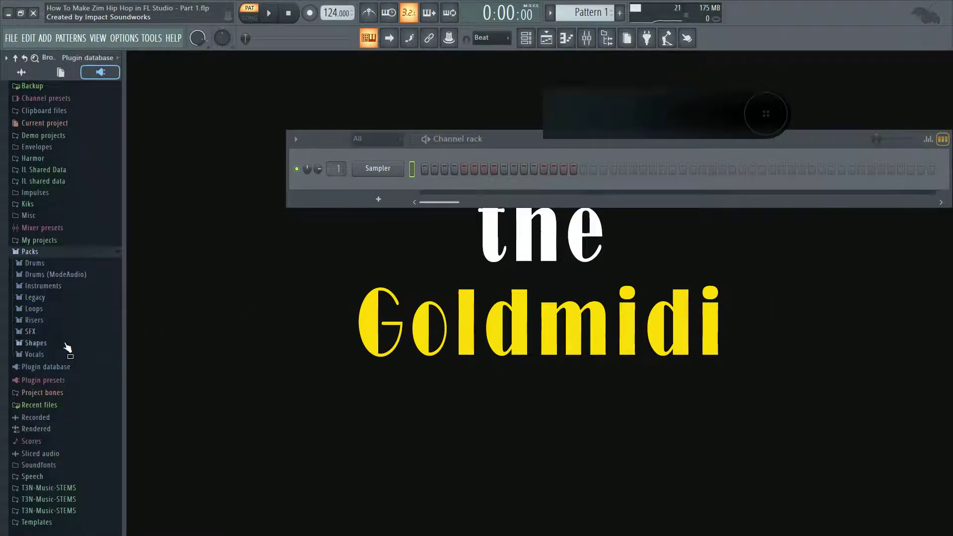
click(60, 285)
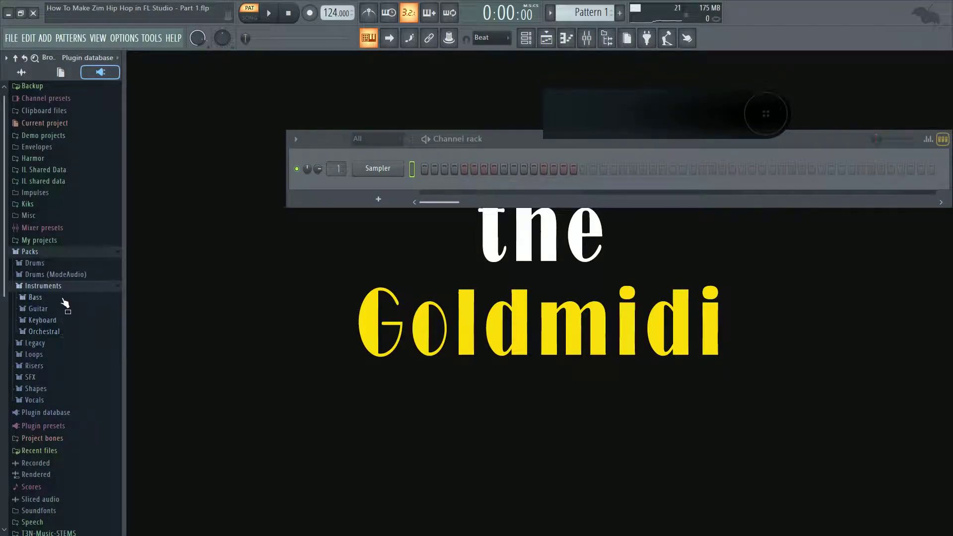
click(62, 324)
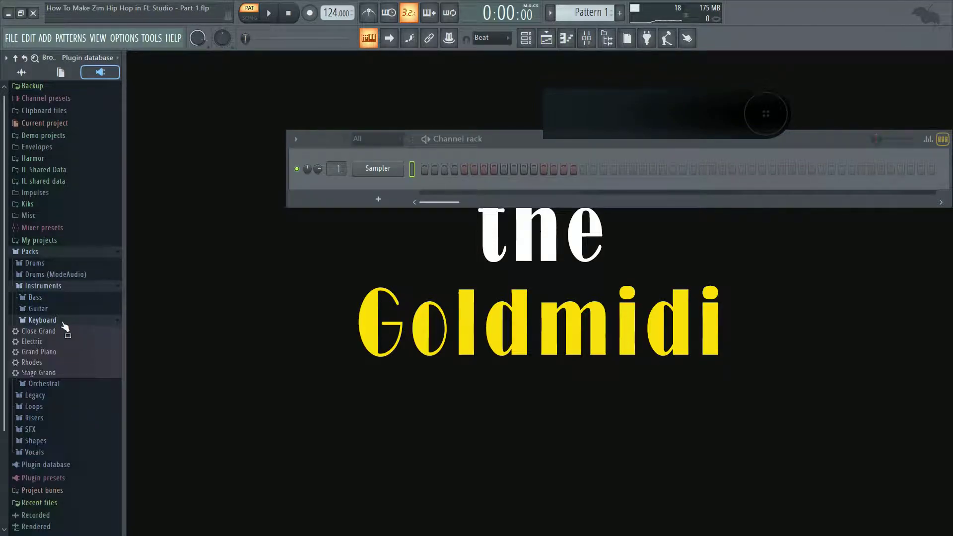
drag(36, 336, 68, 336)
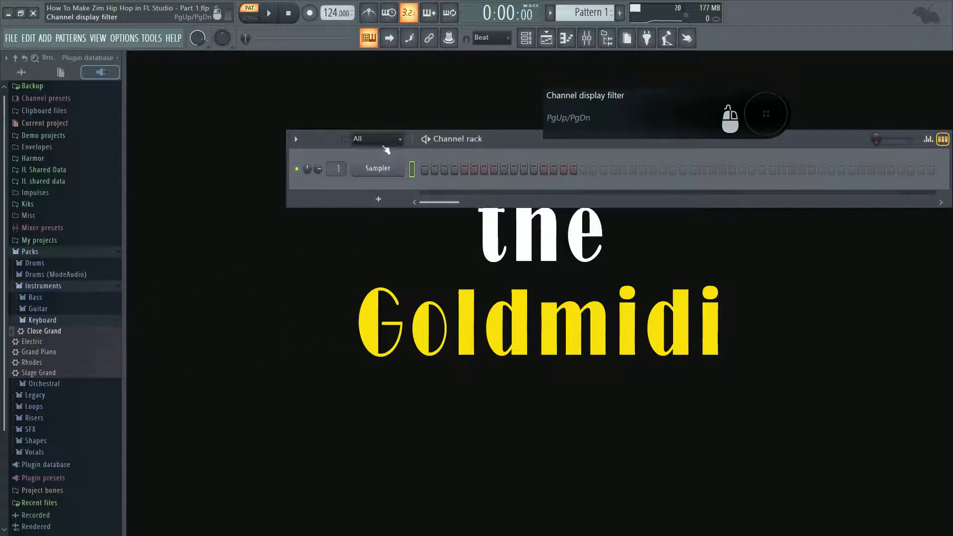
Create a channel rack filter group named MOCK GROUP.
click(383, 145)
click(402, 155)
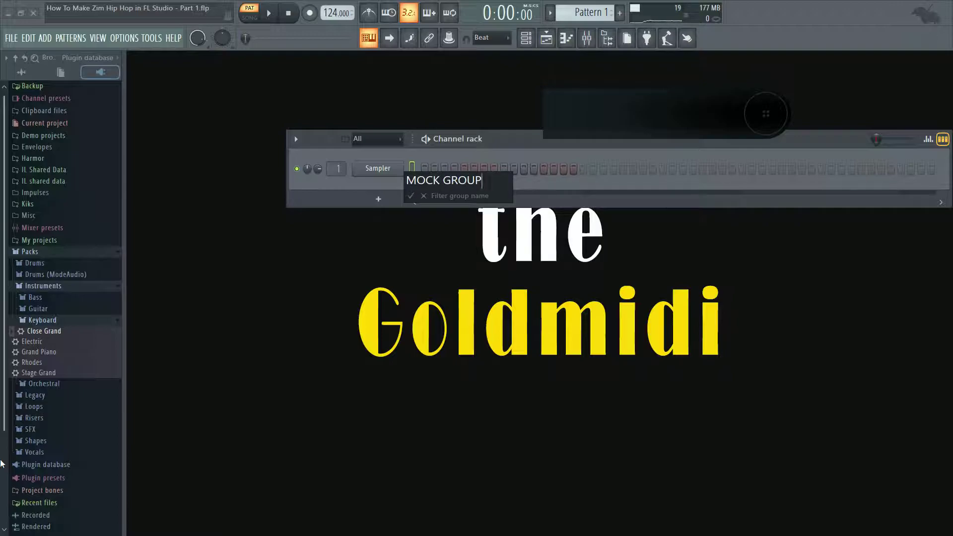
key(Return)
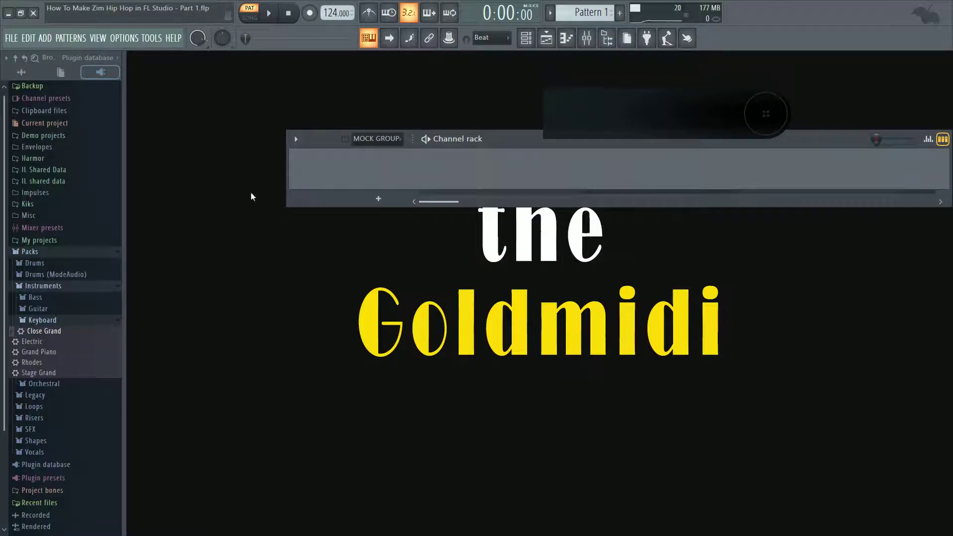
Add the Close Grand, Grand Piano and Rhodes sounds as channels in MOCK GROUP and close each one's plugin window.
drag(51, 335, 405, 171)
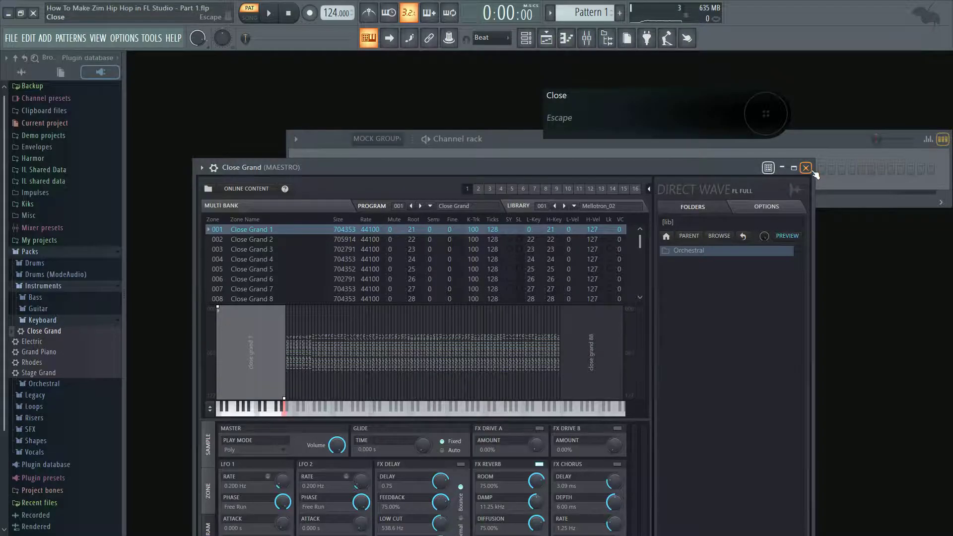
click(800, 164)
click(35, 342)
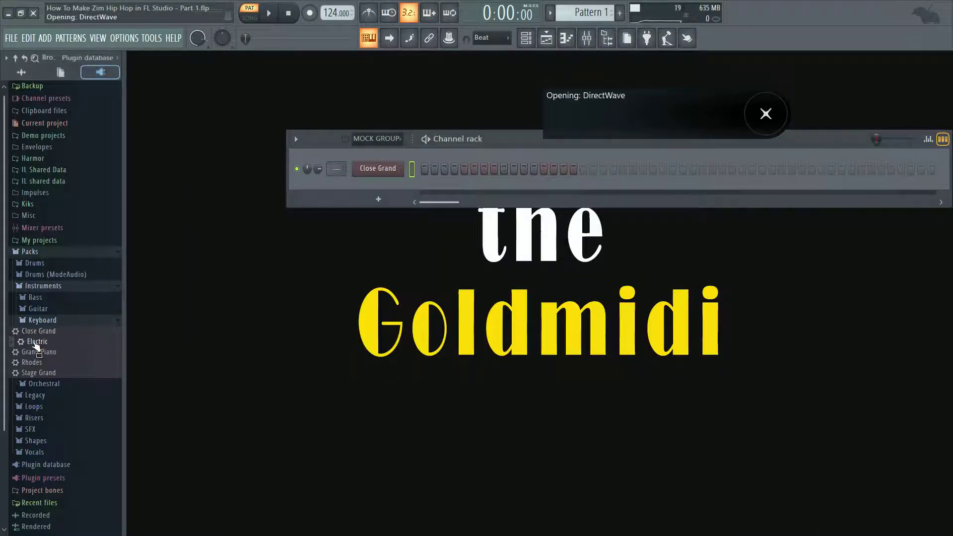
click(36, 353)
drag(34, 356, 364, 181)
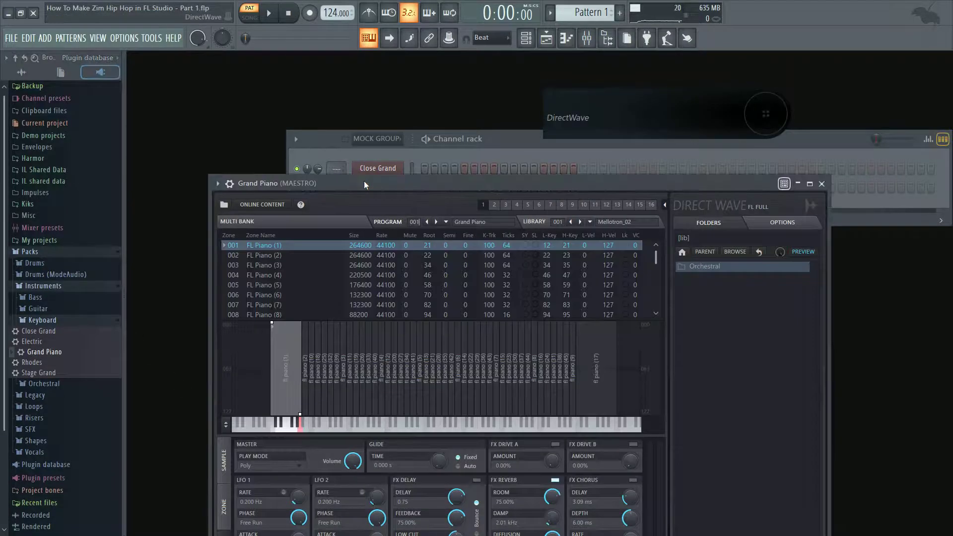
click(821, 184)
drag(37, 367, 360, 201)
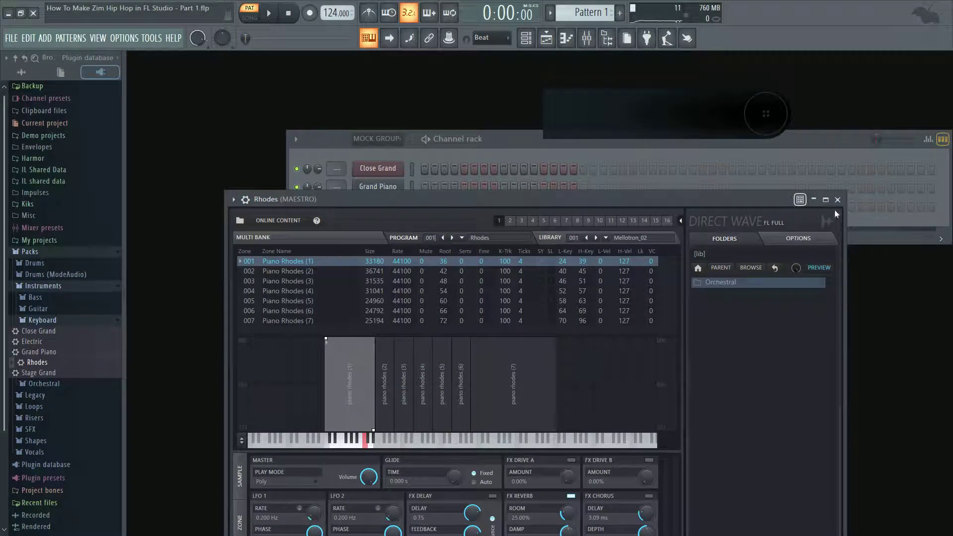
click(841, 194)
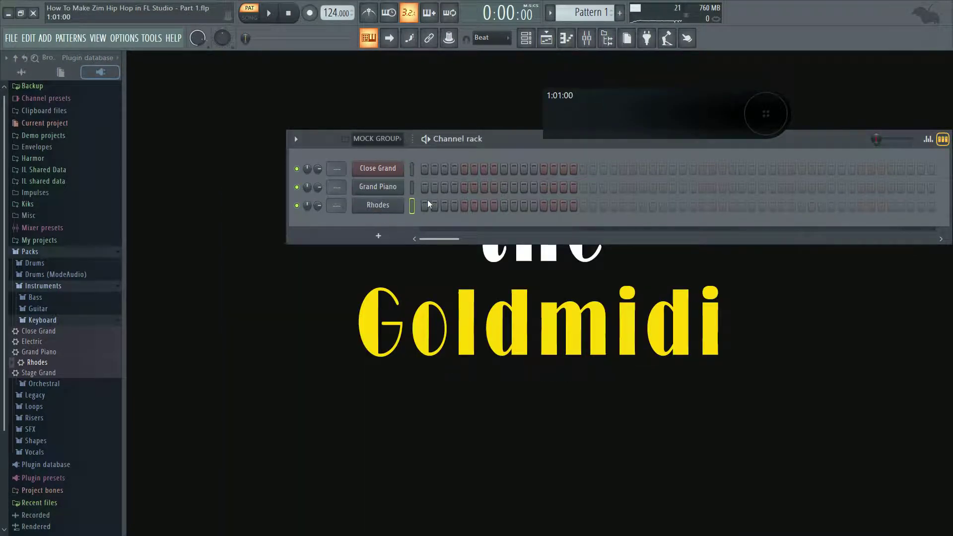
Audition the Rhodes channel with a couple of test notes and select another piano channel.
key(z)
key(z)
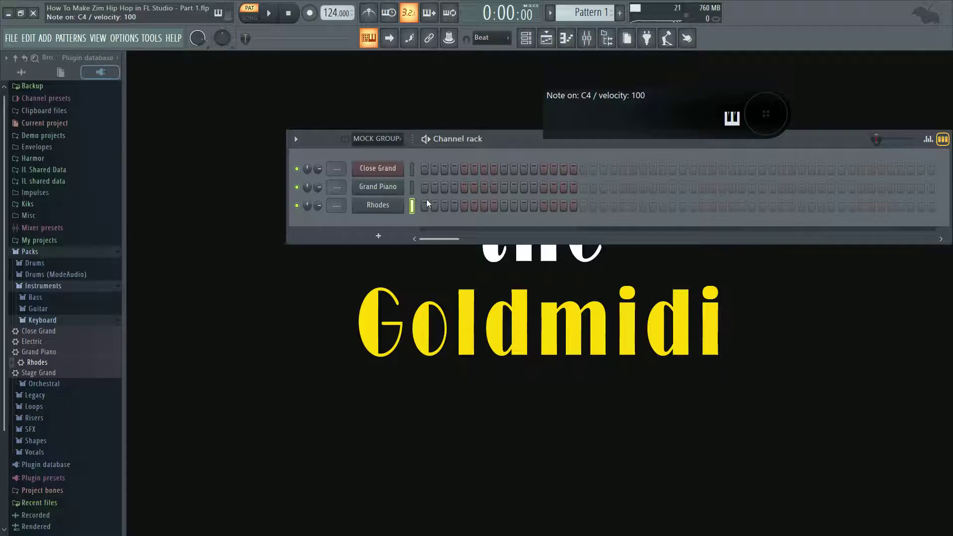
click(413, 189)
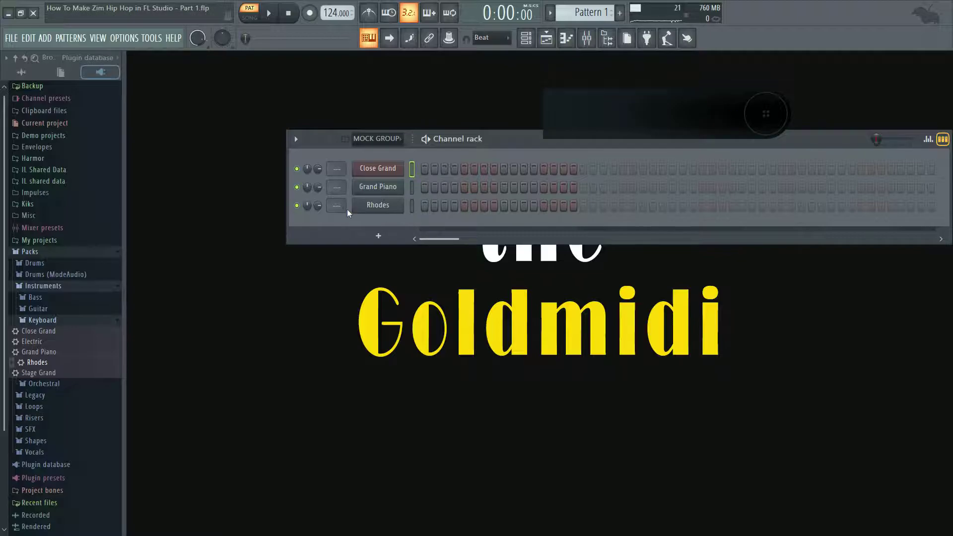
Color the Close Grand channel black.
right_click(400, 167)
click(416, 186)
click(412, 188)
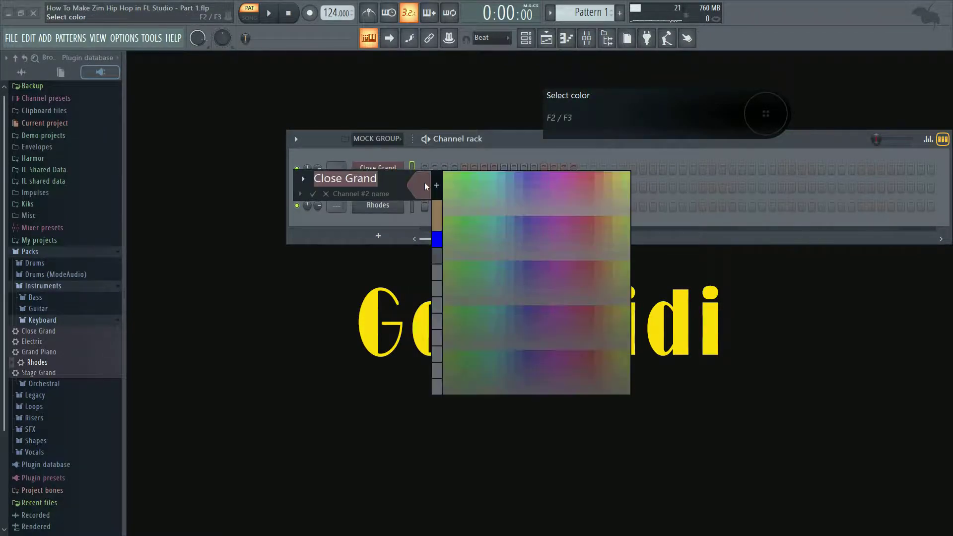
click(436, 184)
click(341, 215)
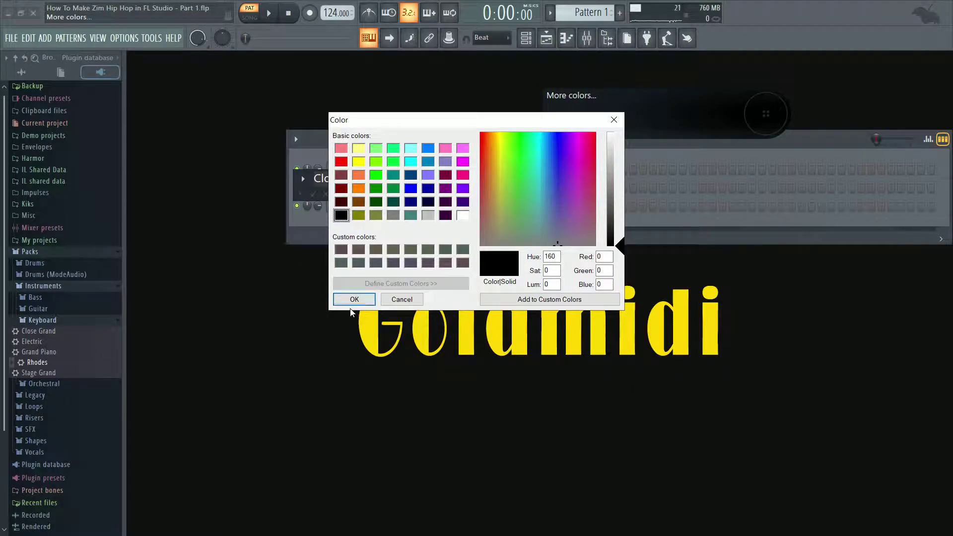
click(353, 299)
key(Return)
Color the Grand Piano channel black.
right_click(373, 194)
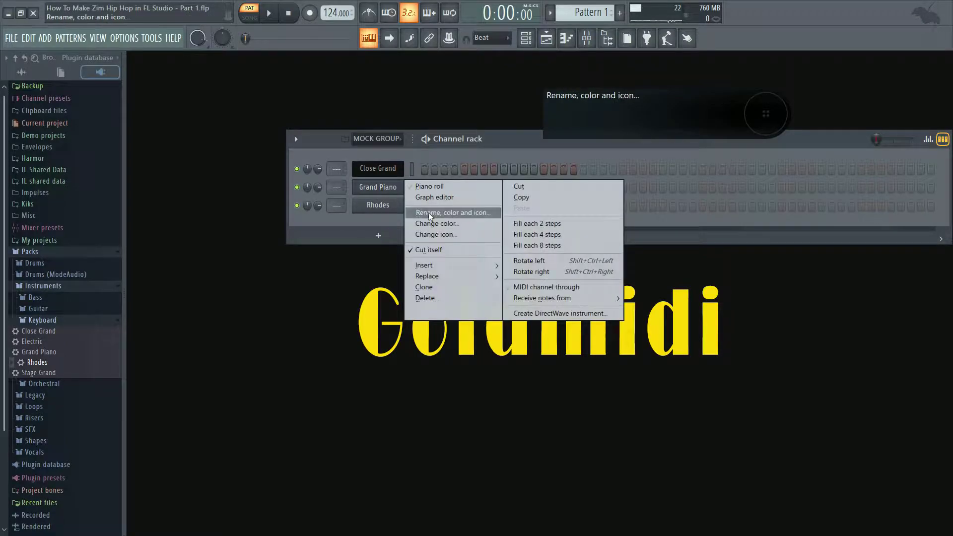
click(428, 212)
click(425, 198)
click(434, 198)
click(341, 215)
click(354, 298)
key(Return)
Color the Rhodes channel black to match the other two pianos.
right_click(378, 202)
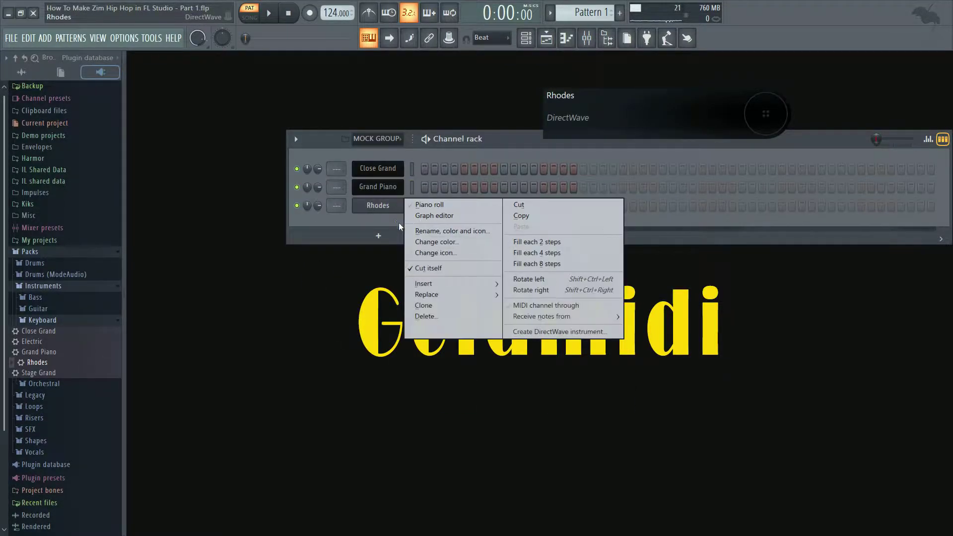
click(422, 223)
click(415, 209)
click(430, 205)
click(341, 217)
click(355, 299)
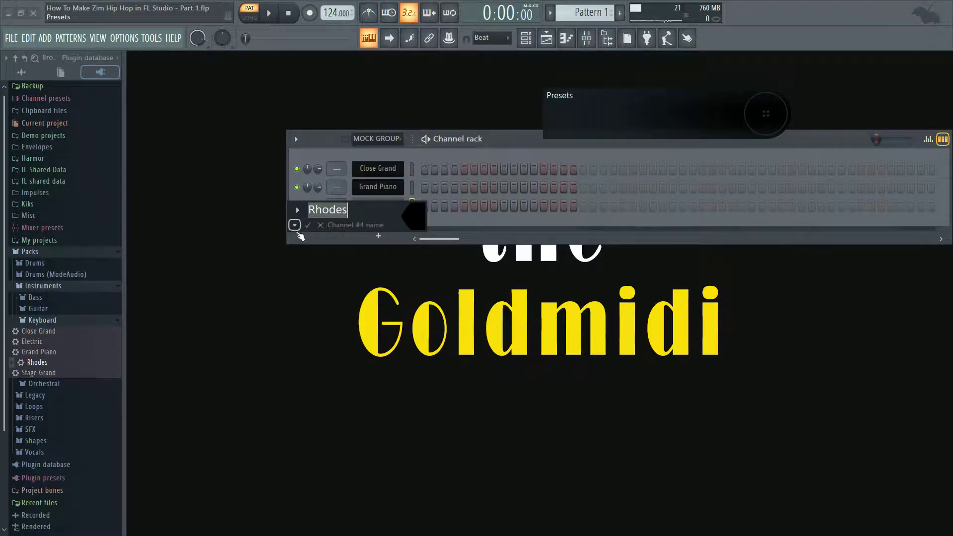
key(Return)
Collapse the Keyboard, Instruments and Packs folders, hide the browser, and reposition the channel rack.
click(71, 321)
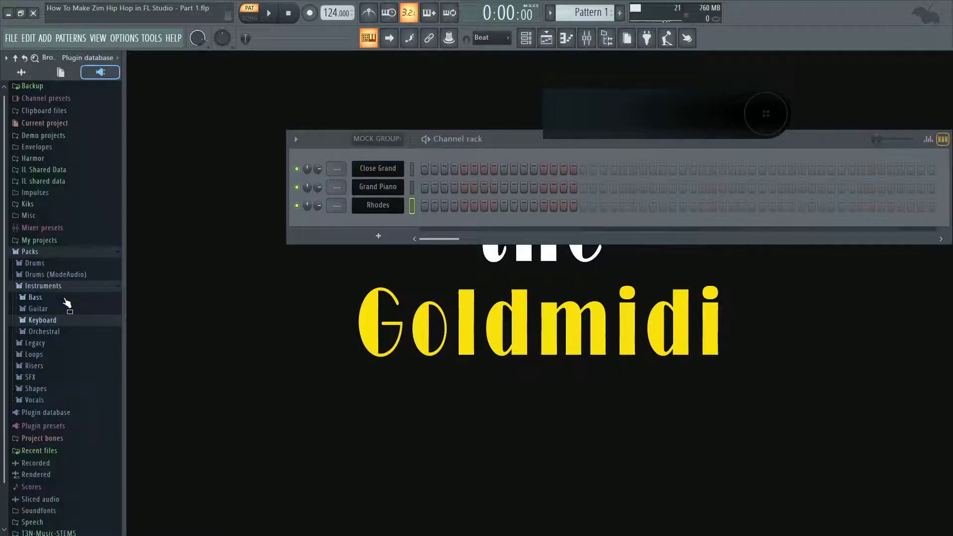
click(64, 286)
click(60, 252)
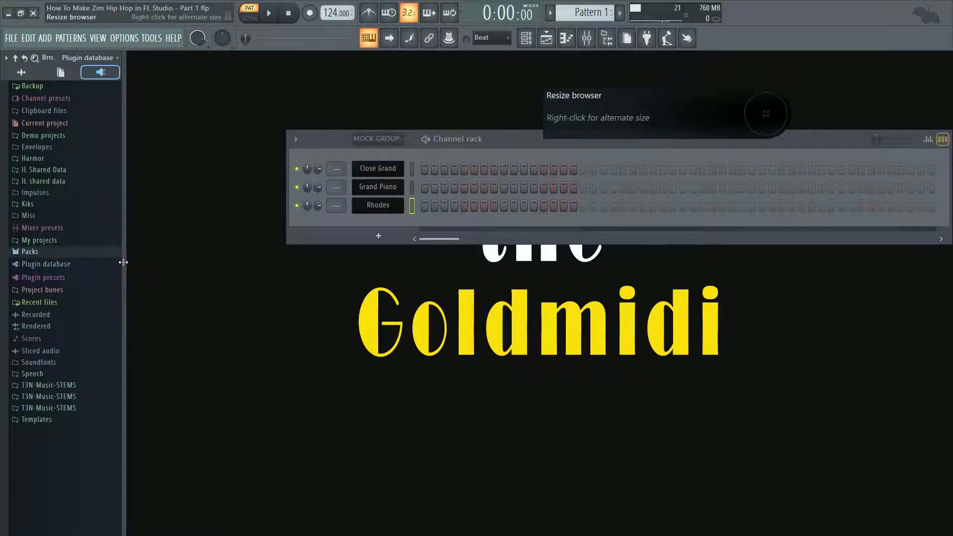
drag(120, 279, 247, 279)
drag(251, 202, 6, 239)
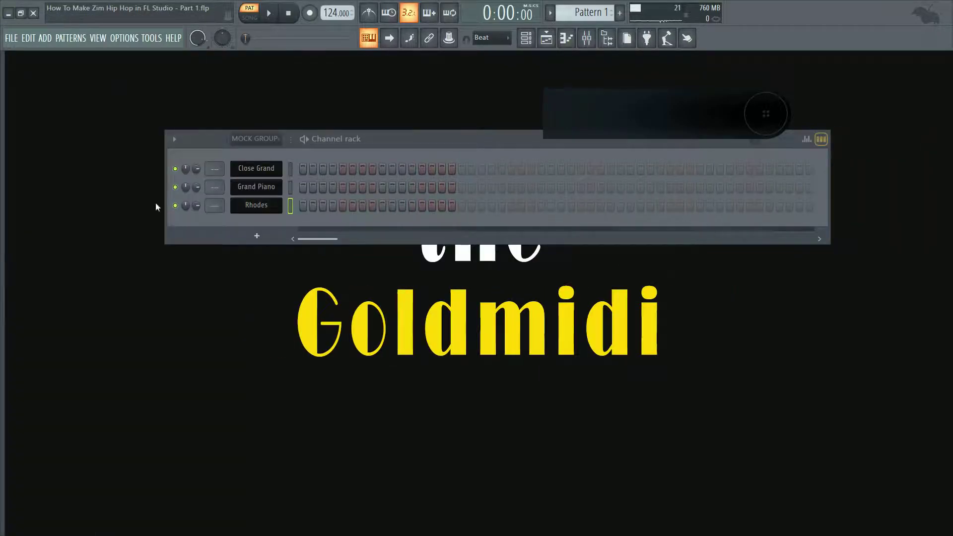
drag(492, 136, 448, 165)
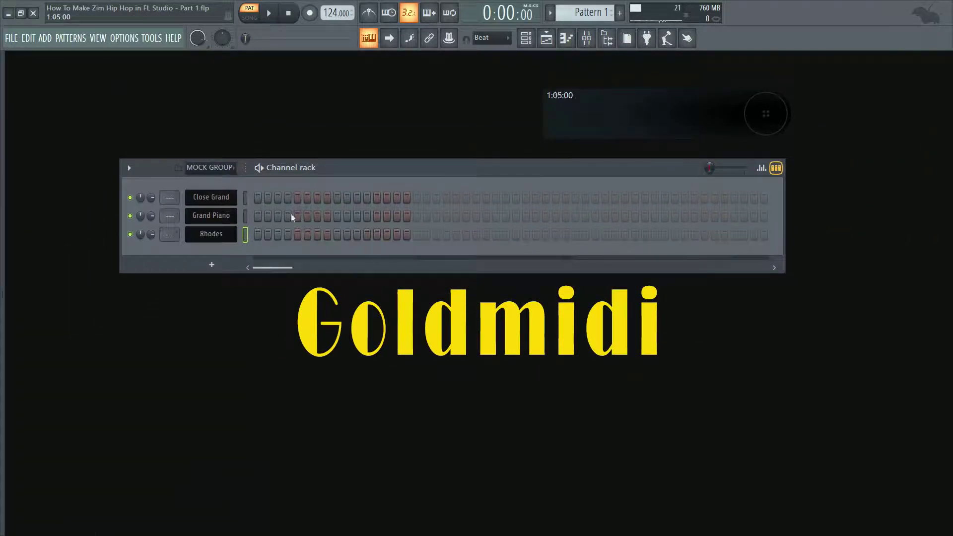
Show the mixer and open the name and color settings of Insert 2.
click(596, 42)
click(259, 128)
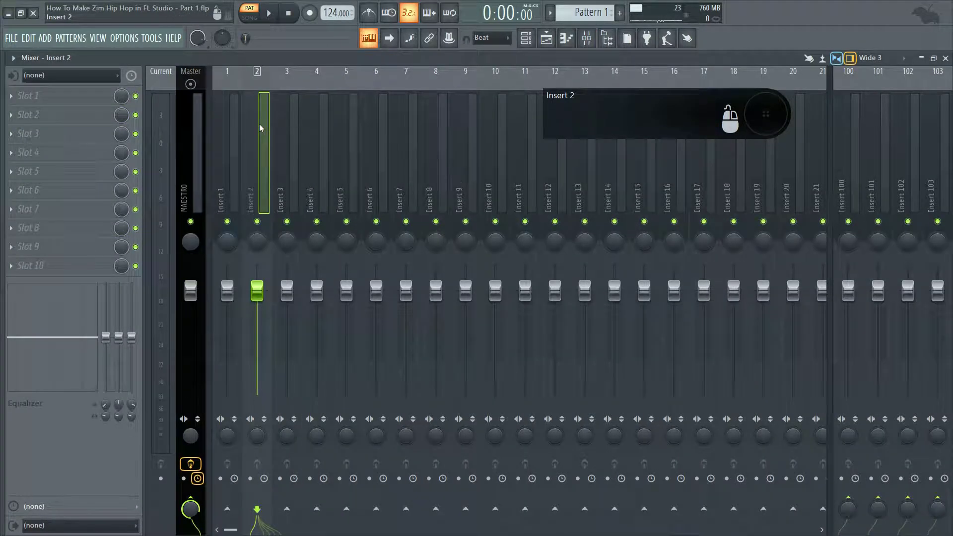
drag(232, 531, 209, 530)
right_click(265, 104)
click(296, 80)
click(296, 79)
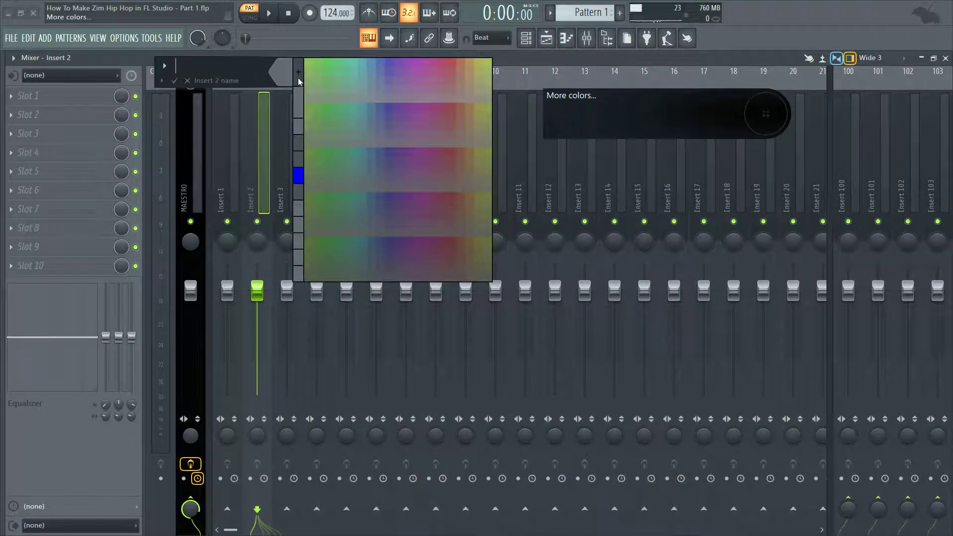
click(297, 79)
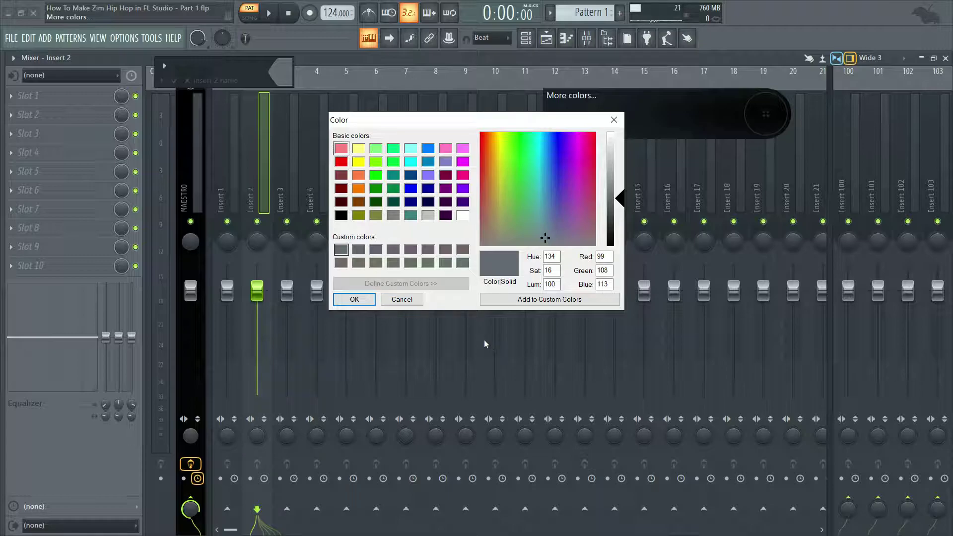
click(400, 298)
Name the Insert 2 mixer track Mock Piano 1.
text(Mock)
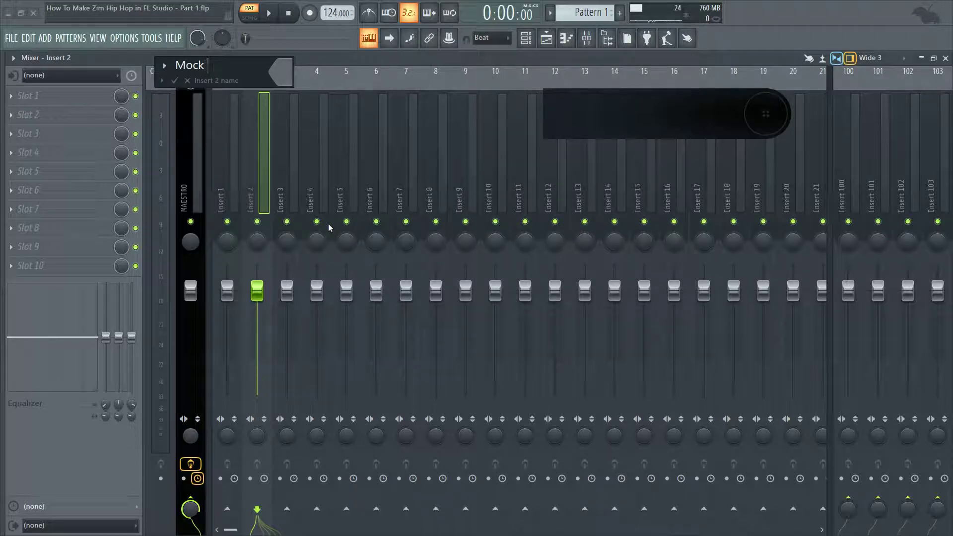
text( SP)
key(Caps_Lock)
text(iano 1)
click(331, 226)
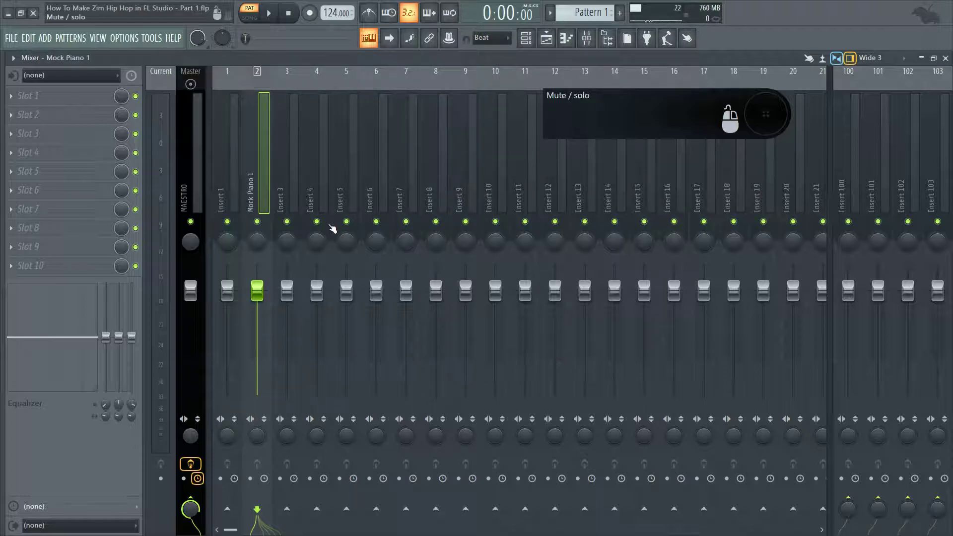
Copy the name of the Mock Piano 1 mixer track for reuse on the neighboring track.
right_click(289, 129)
click(325, 79)
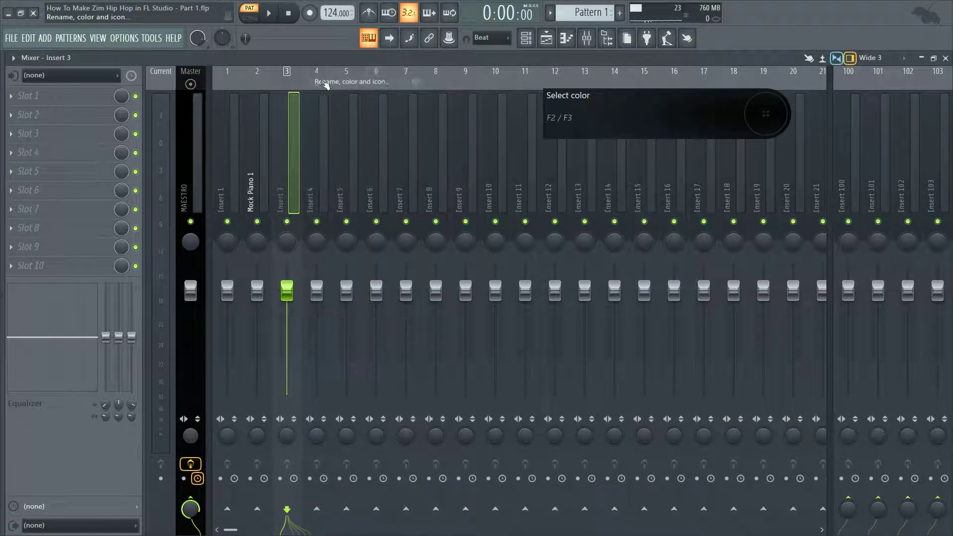
right_click(250, 163)
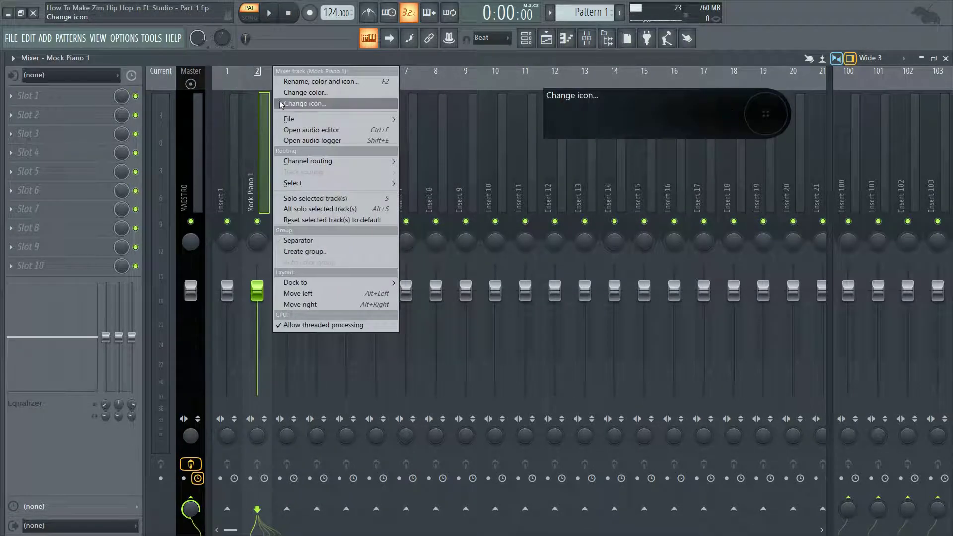
click(293, 81)
key(ctrl+c)
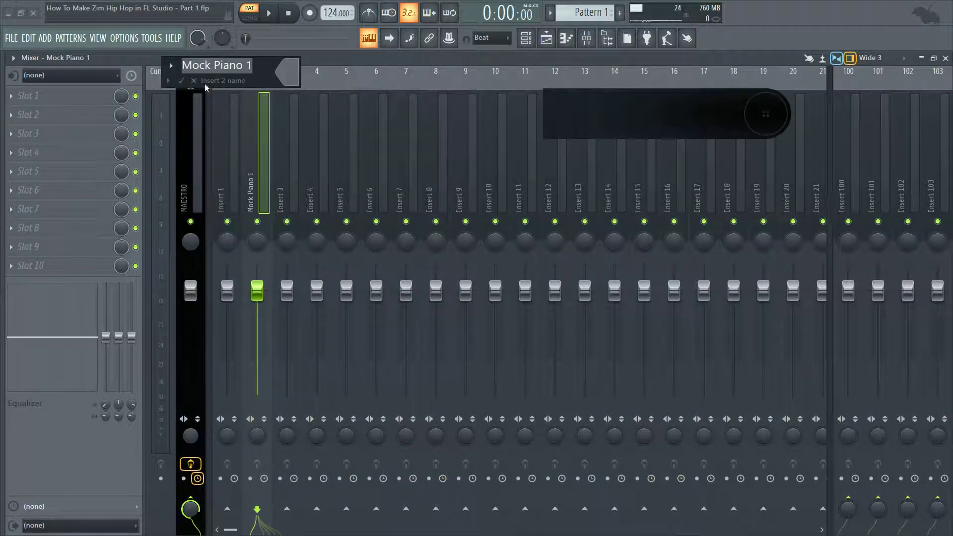
key(Return)
Name the Insert 3 mixer track Mock Piano 2 using the copied name.
right_click(294, 157)
click(318, 79)
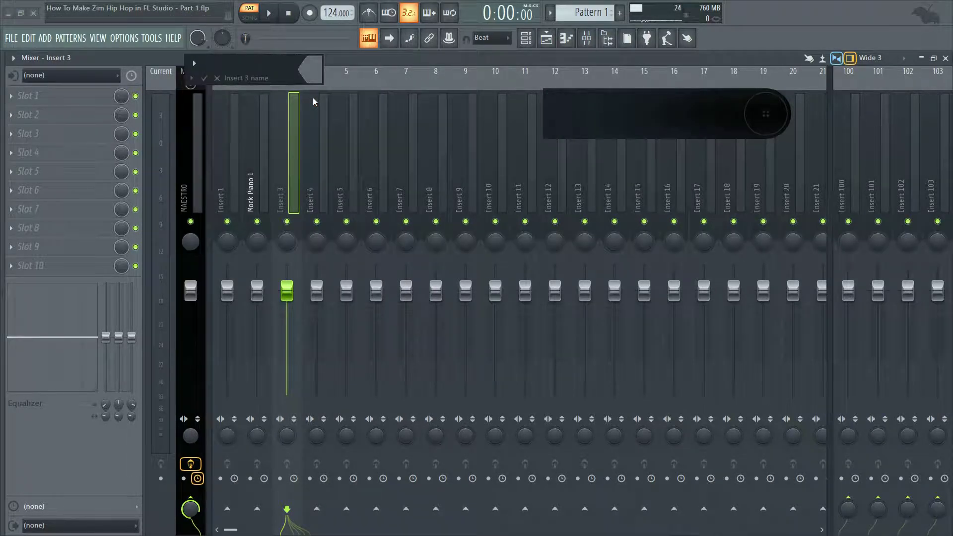
key(ctrl+v)
key(BackSpace)
text(2)
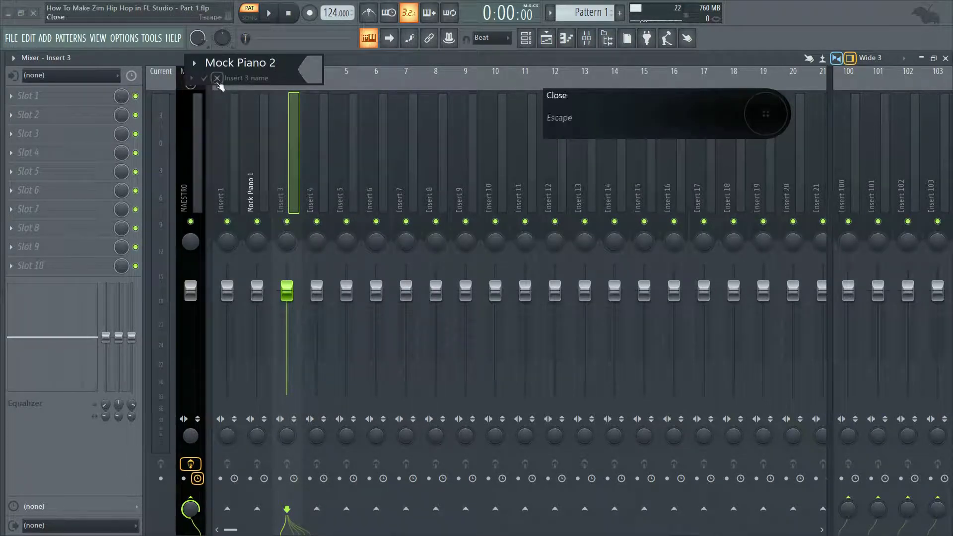
click(204, 78)
Name the Insert 4 mixer track Mock Piano 3 and color it white.
right_click(317, 121)
click(356, 81)
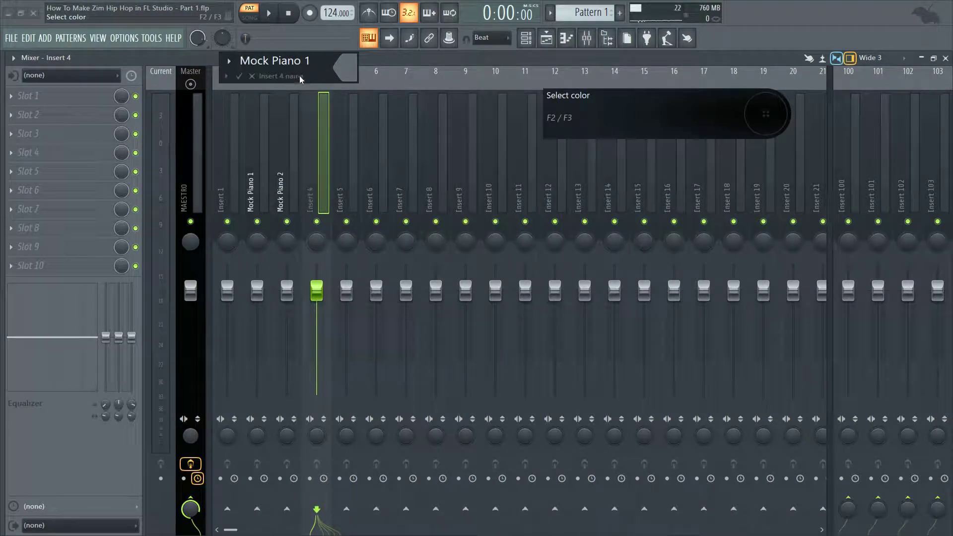
key(BackSpace)
text(3)
click(374, 59)
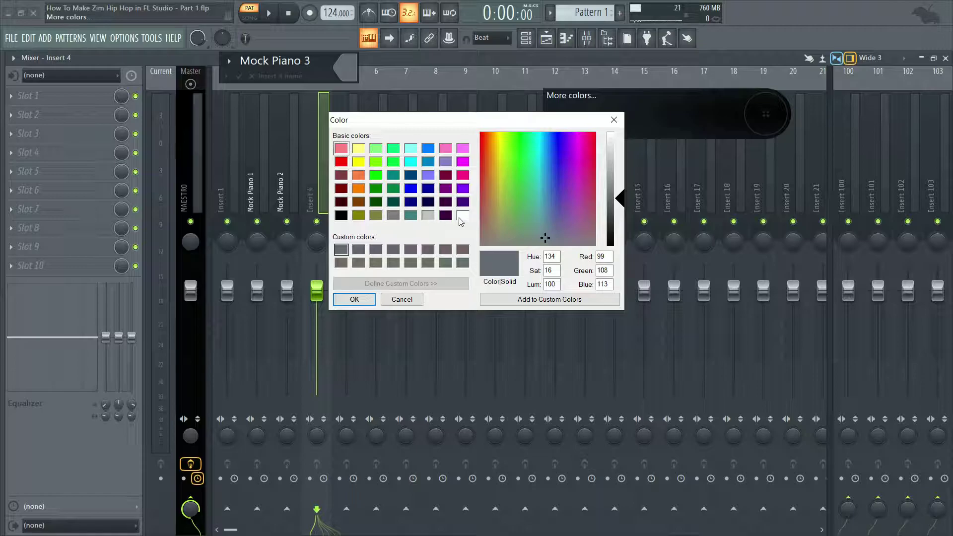
click(462, 215)
click(355, 299)
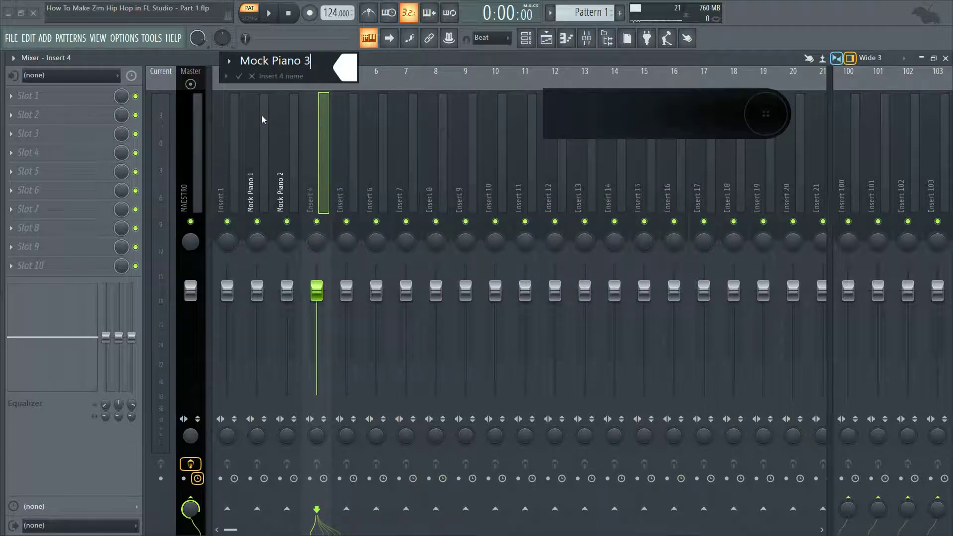
click(239, 77)
Color the Mock Piano 2 mixer track white.
click(282, 143)
right_click(282, 139)
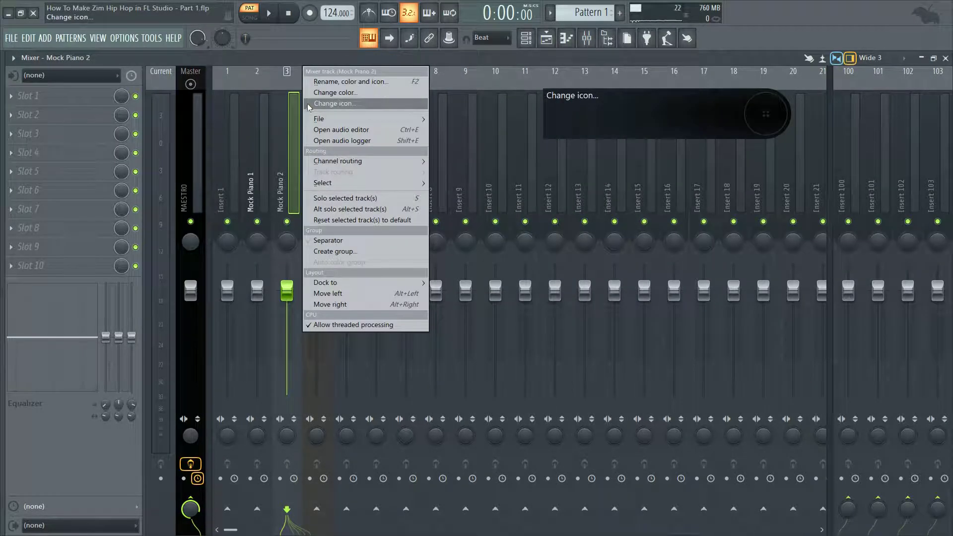
click(331, 82)
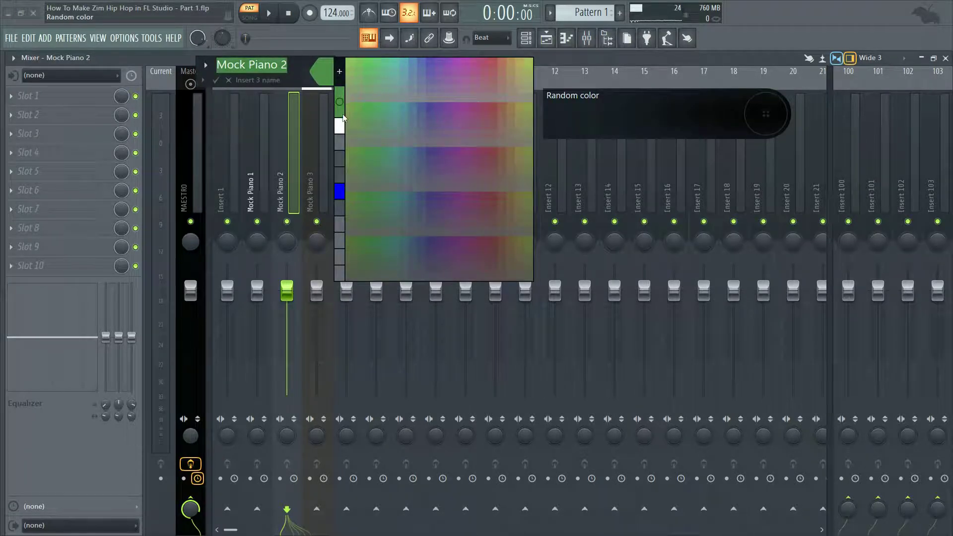
click(222, 82)
Color the Mock Piano 1 mixer track white.
click(256, 99)
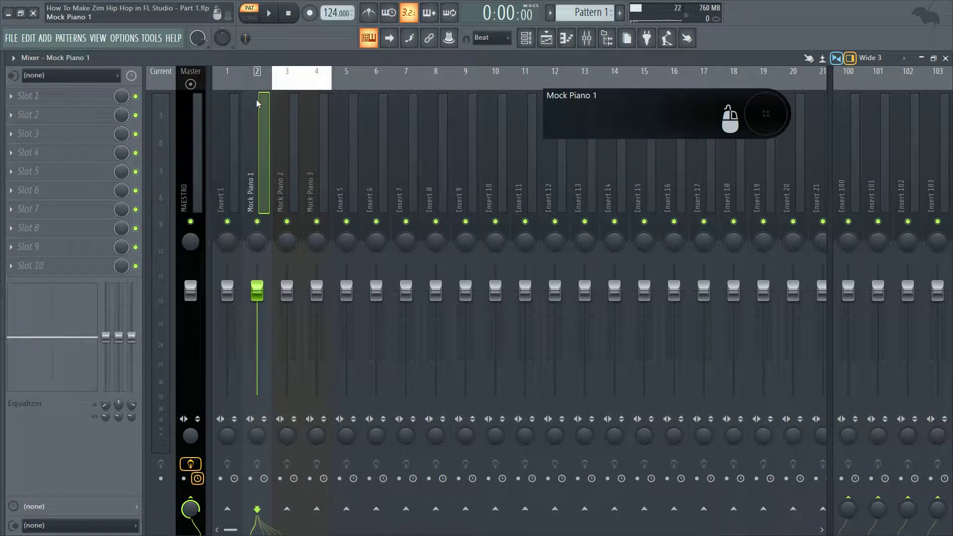
right_click(256, 100)
click(292, 80)
click(290, 78)
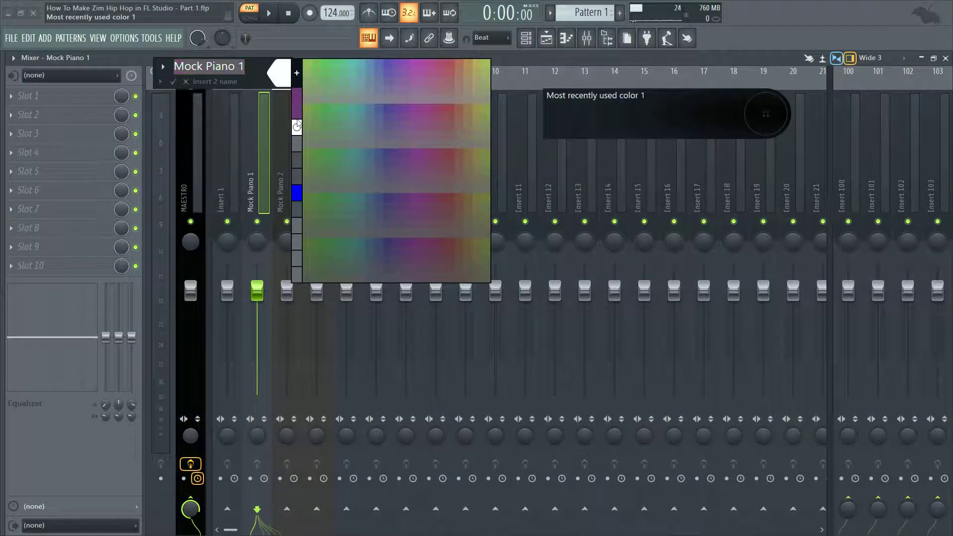
click(296, 127)
click(173, 81)
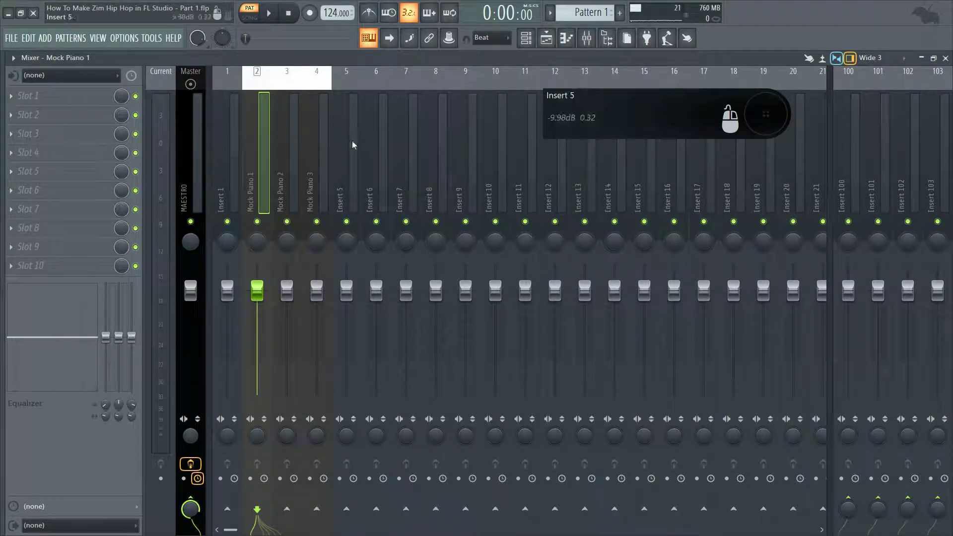
Route the Close Grand, Grand Piano and Rhodes channels to mixer tracks 2, 3 and 4, and bring the mixer back up.
key(F9)
right_click(228, 204)
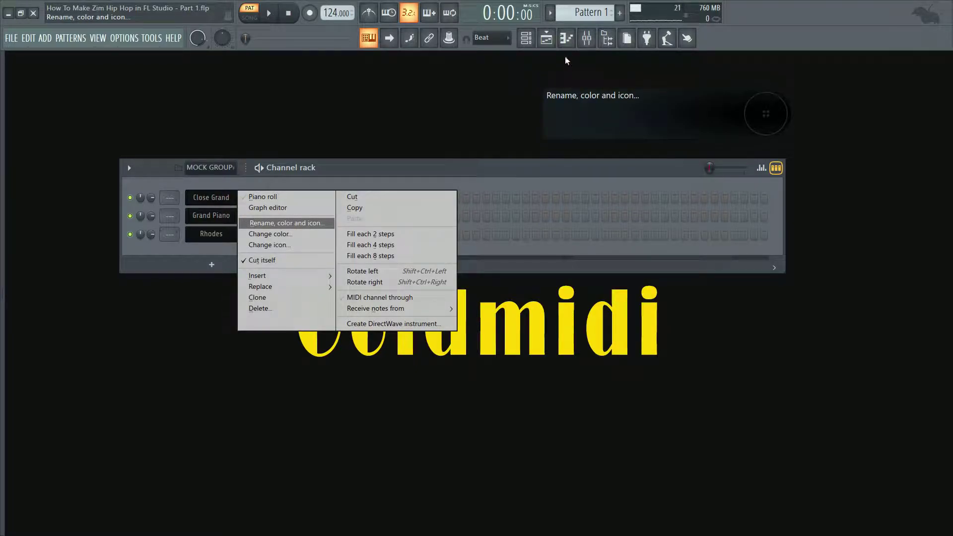
click(587, 40)
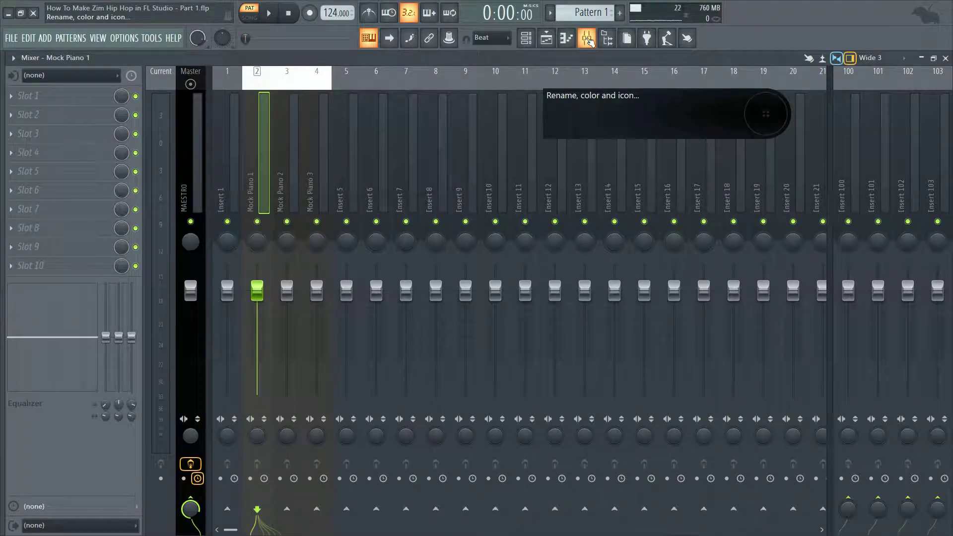
click(946, 58)
drag(167, 199, 175, 213)
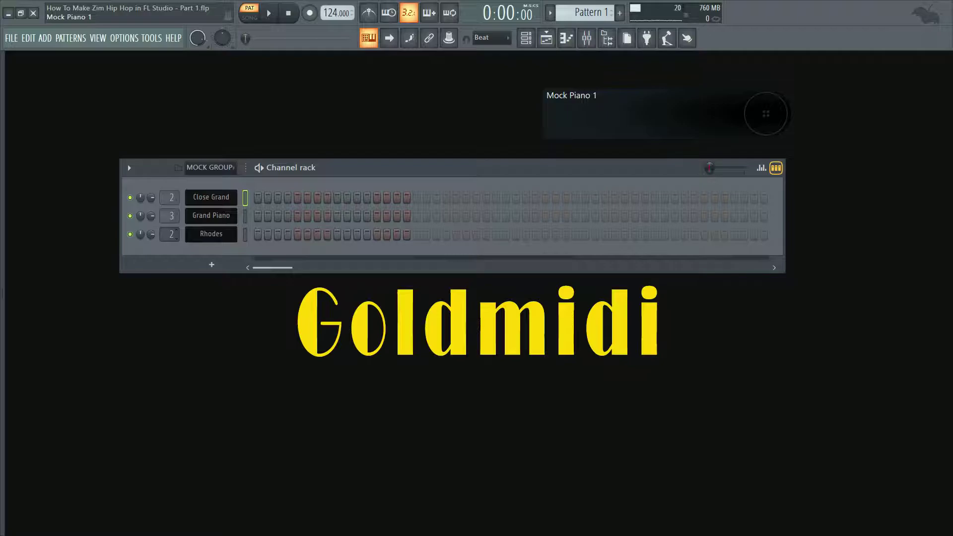
click(586, 38)
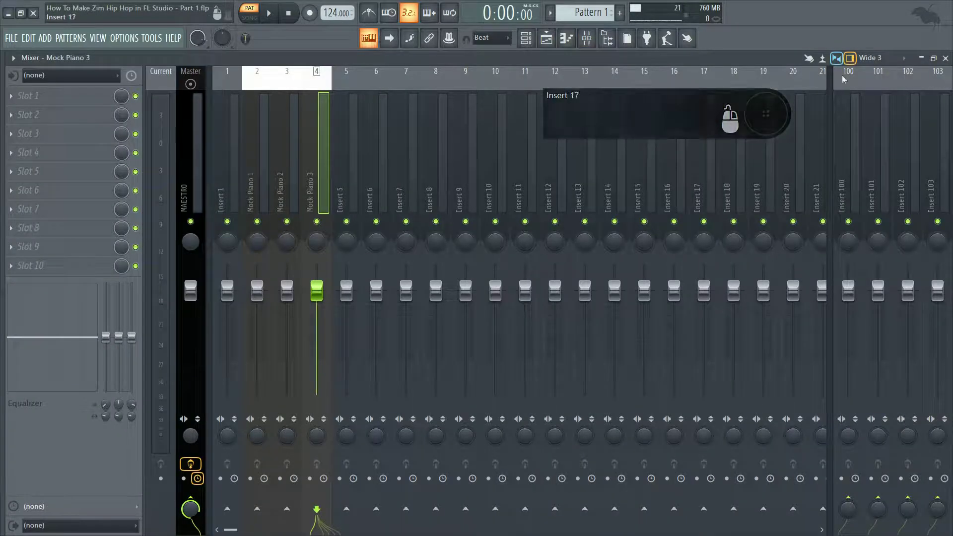
Arrange the channel rack above the mixer and play each piano channel to check its routing, then return to the maximized mixer alone.
click(933, 58)
drag(400, 171, 420, 114)
key(b)
key(b)
click(268, 161)
key(b)
key(b)
click(269, 177)
key(b)
drag(429, 105, 441, 75)
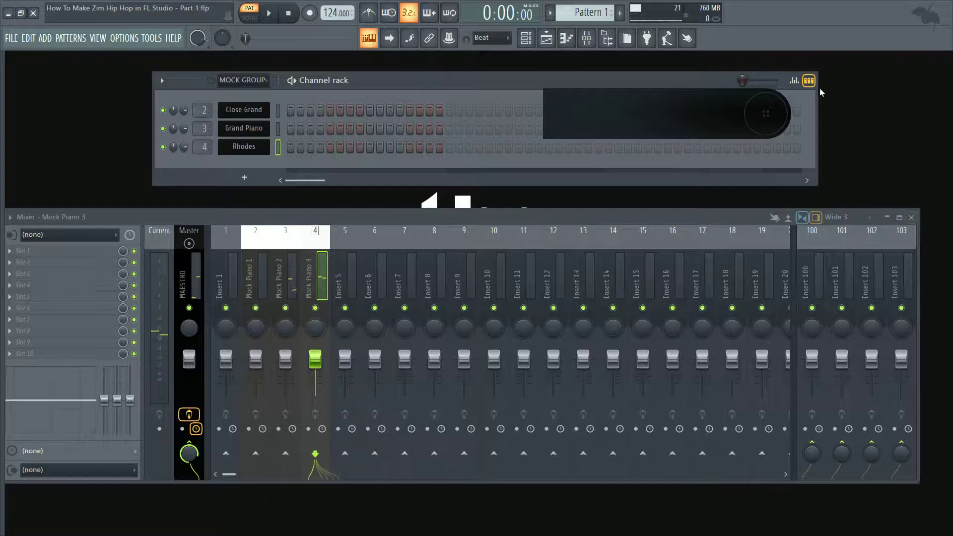
click(526, 38)
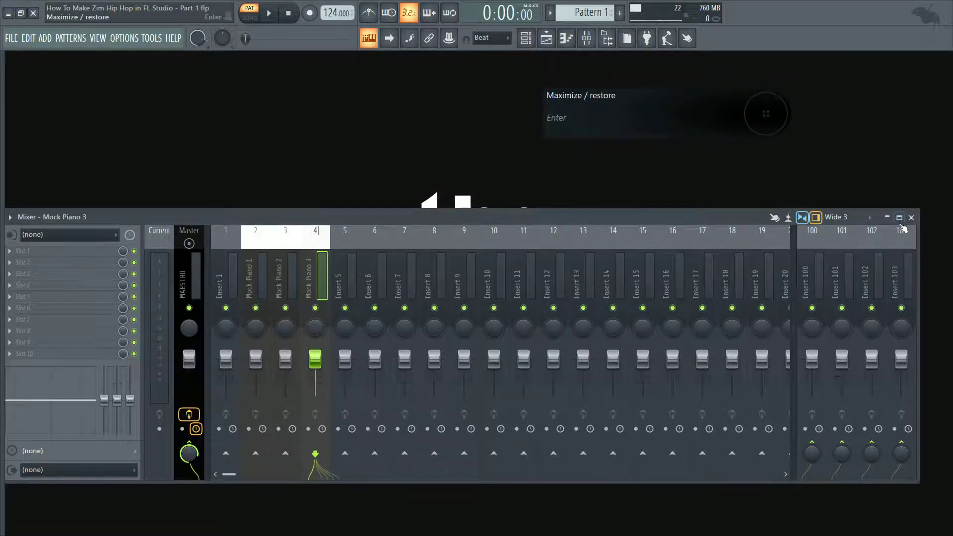
click(899, 217)
click(382, 163)
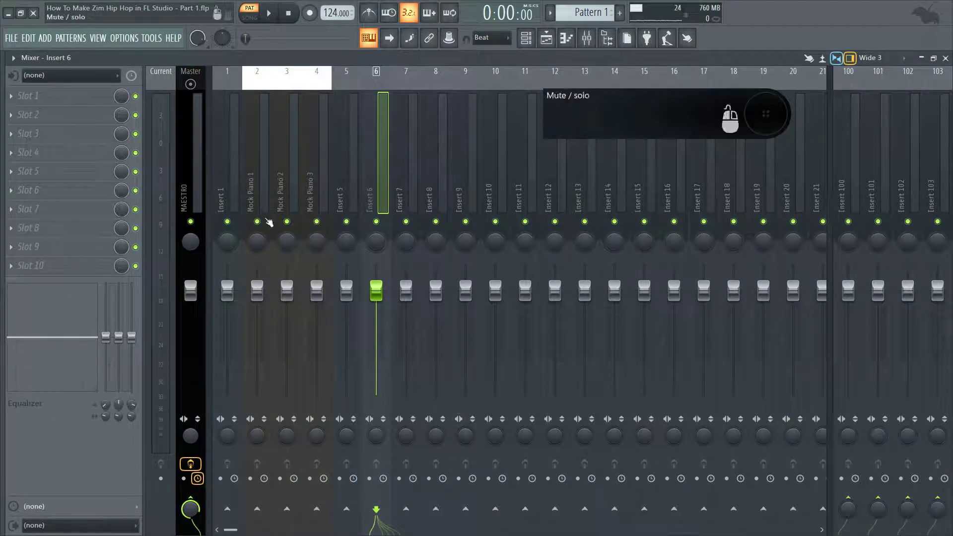
click(233, 164)
click(379, 139)
click(347, 94)
Enter SubMix as the name of the Insert 7 mixer track.
click(412, 94)
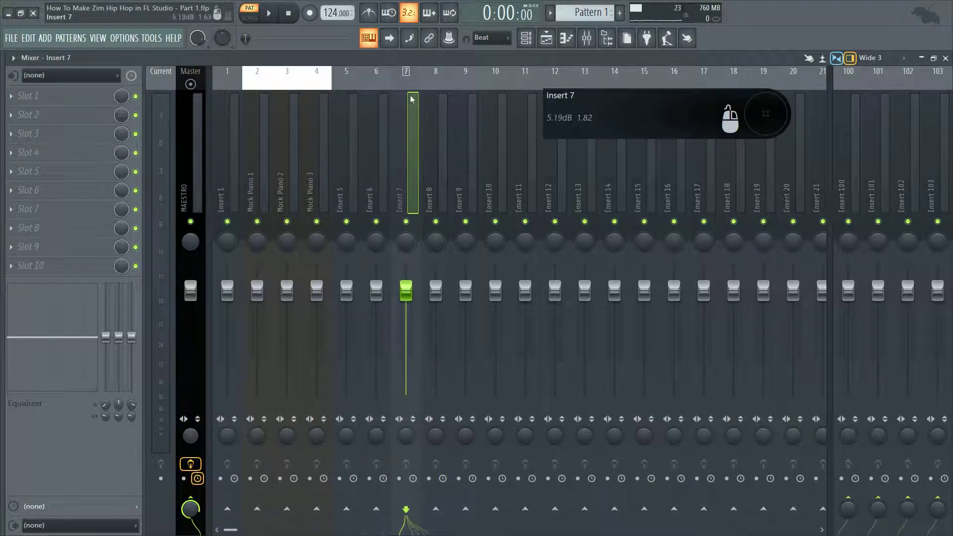
right_click(412, 101)
click(444, 86)
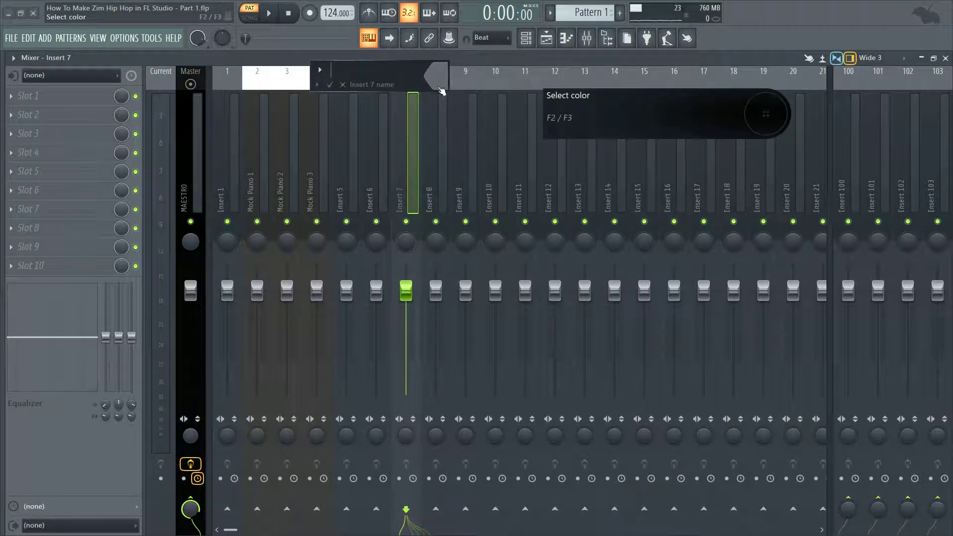
key(Caps_Lock)
text(S)
key(Caps_Lock)
text(ub)
key(Caps_Lock)
text(M)
key(Caps_Lock)
text(ixa)
key(Caps_Lock)
text(ALL)
key(BackSpace)
key(BackSpace)
key(Caps_Lock)
text(l)
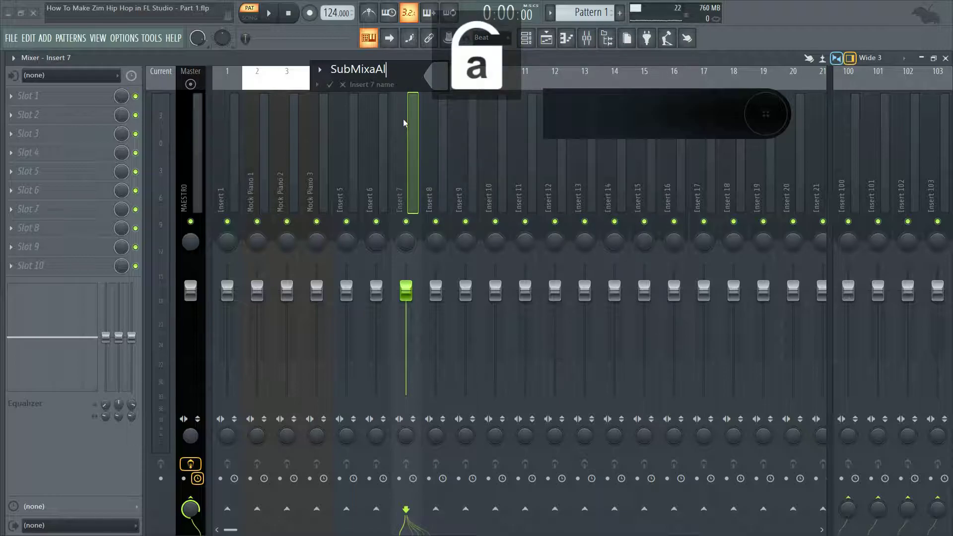
key(BackSpace)
key(BackSpace)
key(BackSpace)
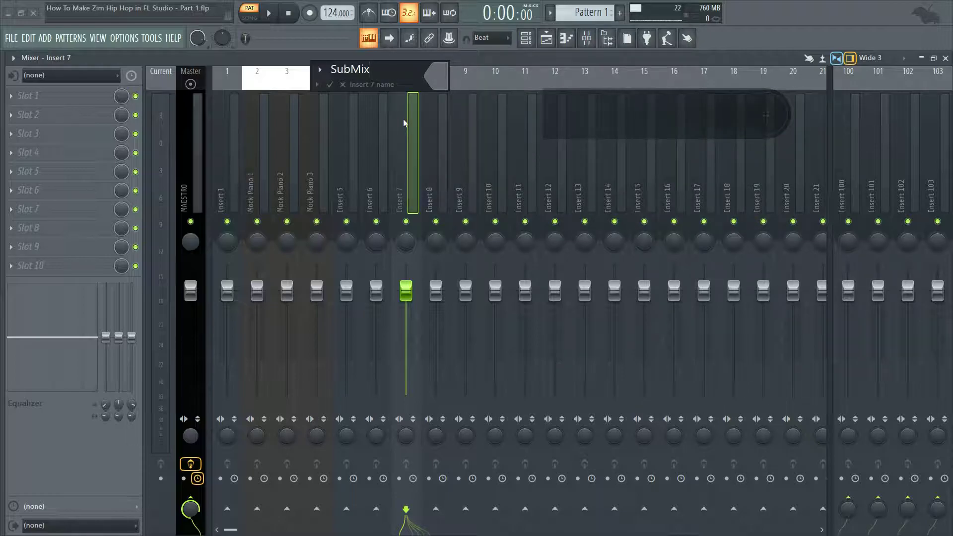
key(Caps_Lock)
text(A)
key(Caps_Lock)
text(ll)
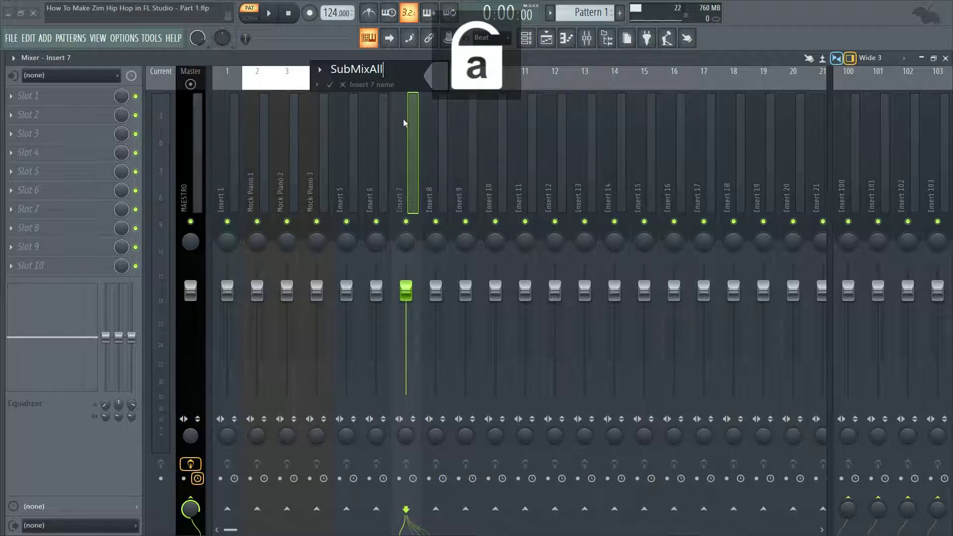
key(BackSpace)
key(BackSpace)
key(BackSpace)
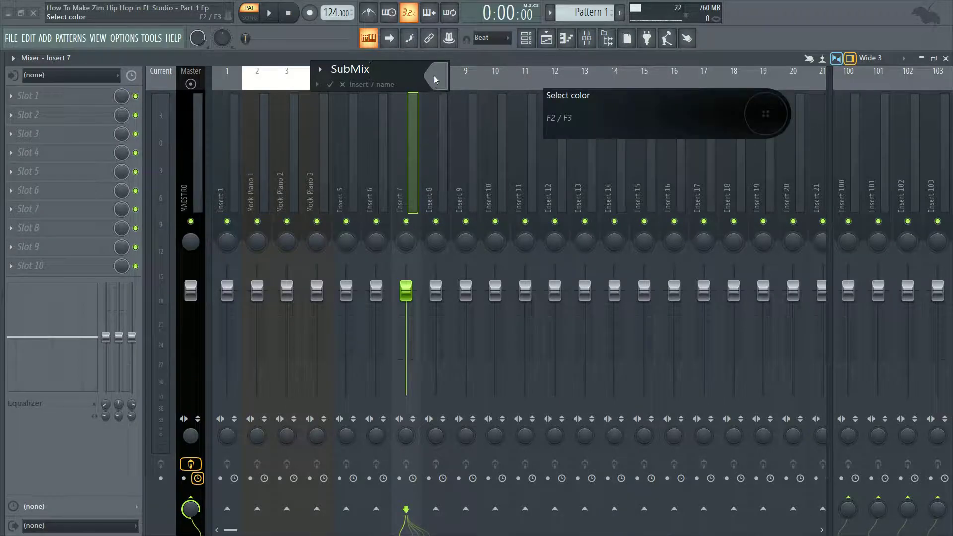
Color the SubMix mixer track black and give it the Package icon.
click(438, 80)
click(449, 77)
click(345, 215)
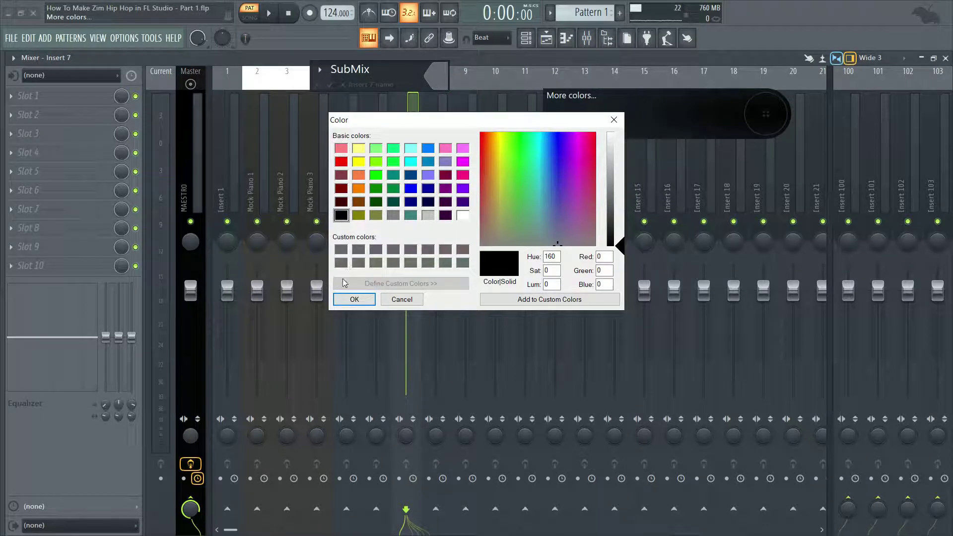
click(353, 299)
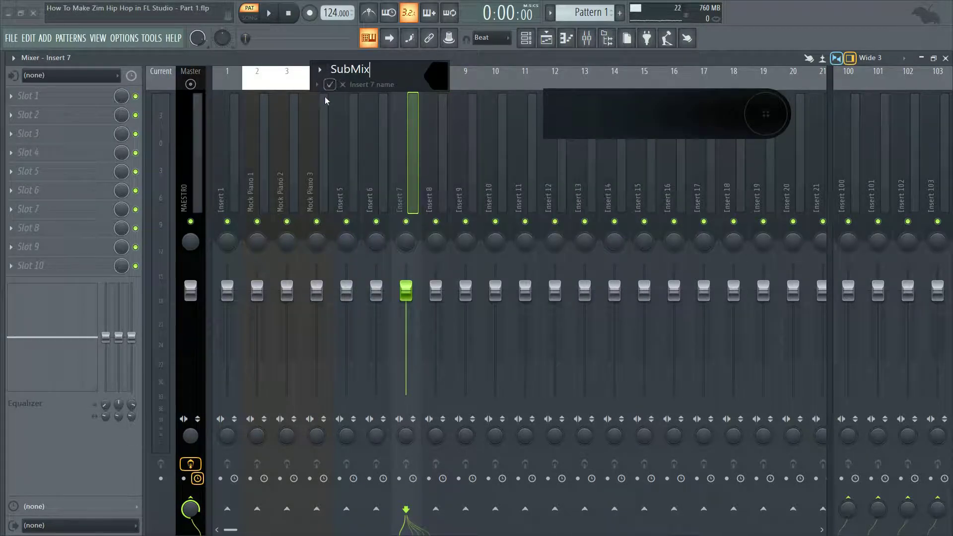
click(323, 83)
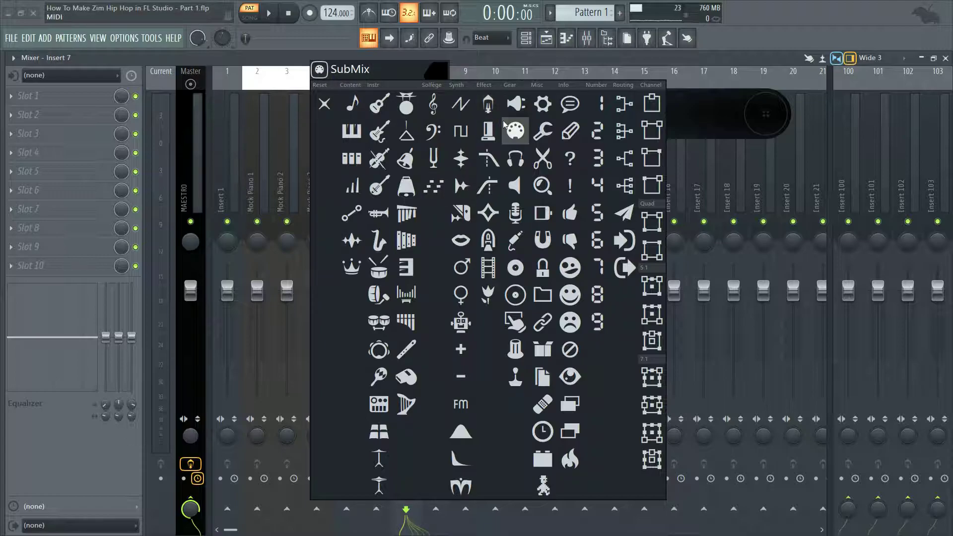
click(543, 350)
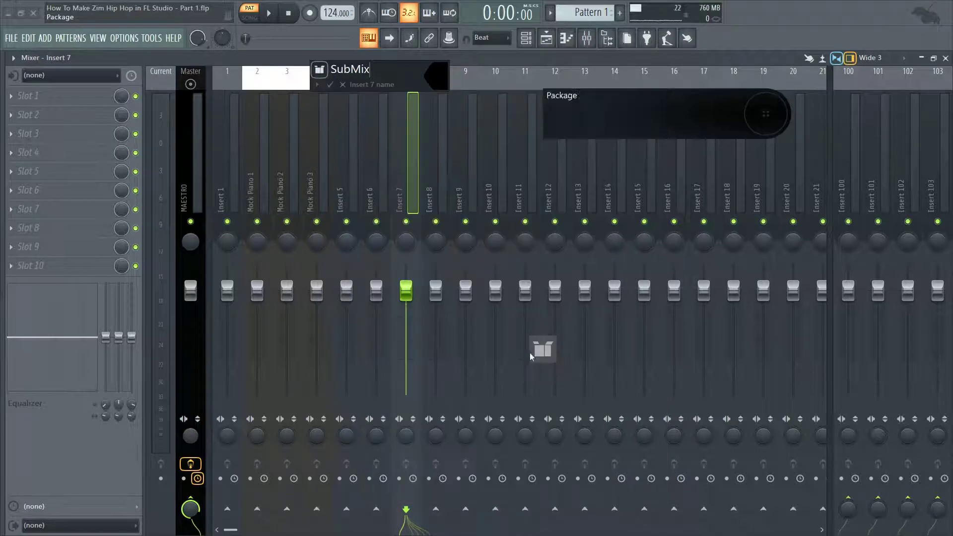
click(330, 85)
Enter BUS-Drums as the name of the Insert 9 mixer track.
click(443, 125)
click(497, 130)
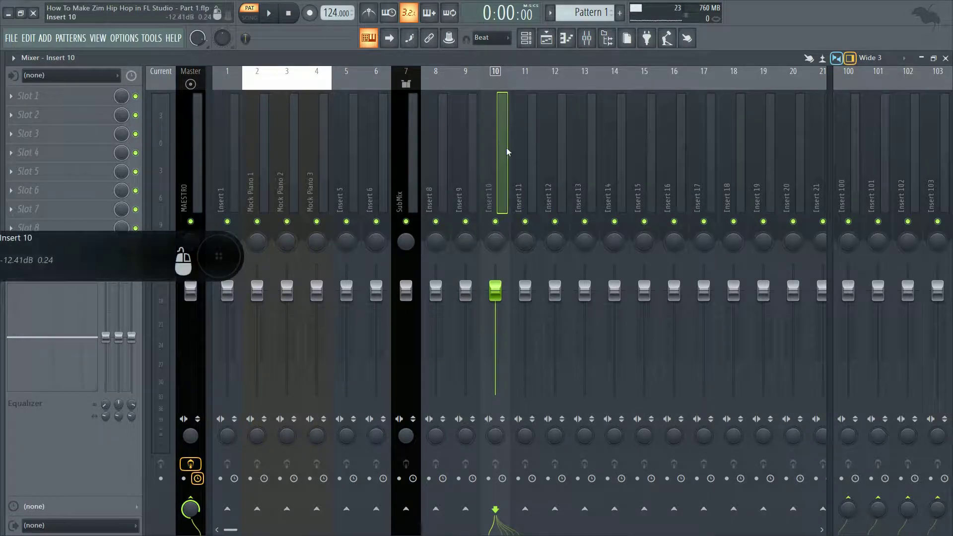
click(461, 127)
drag(231, 530, 236, 529)
right_click(445, 115)
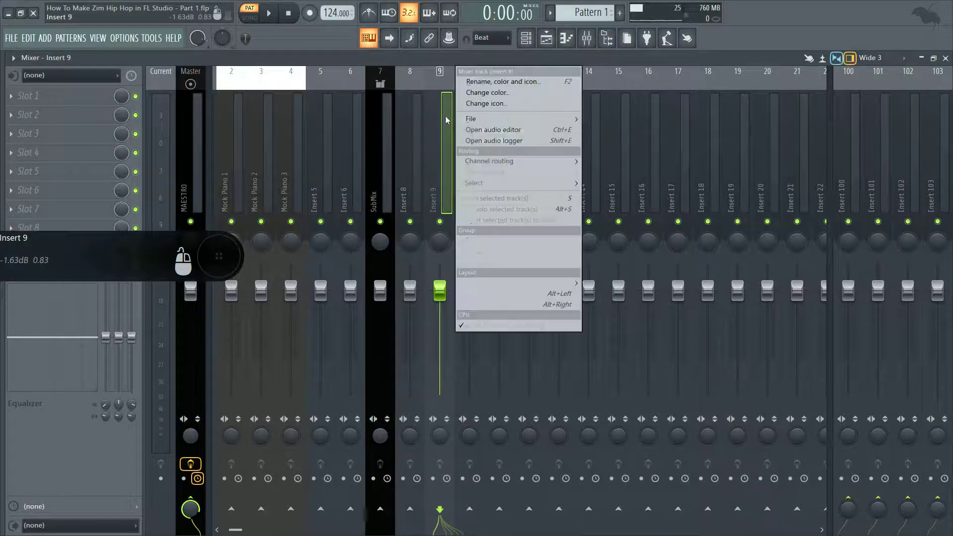
click(490, 82)
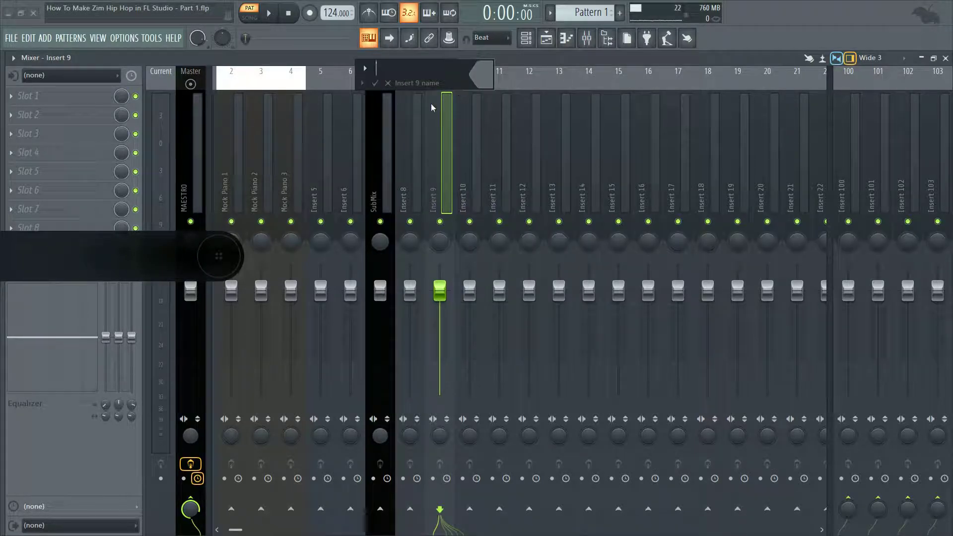
key(Caps_Lock)
key(Caps_Lock)
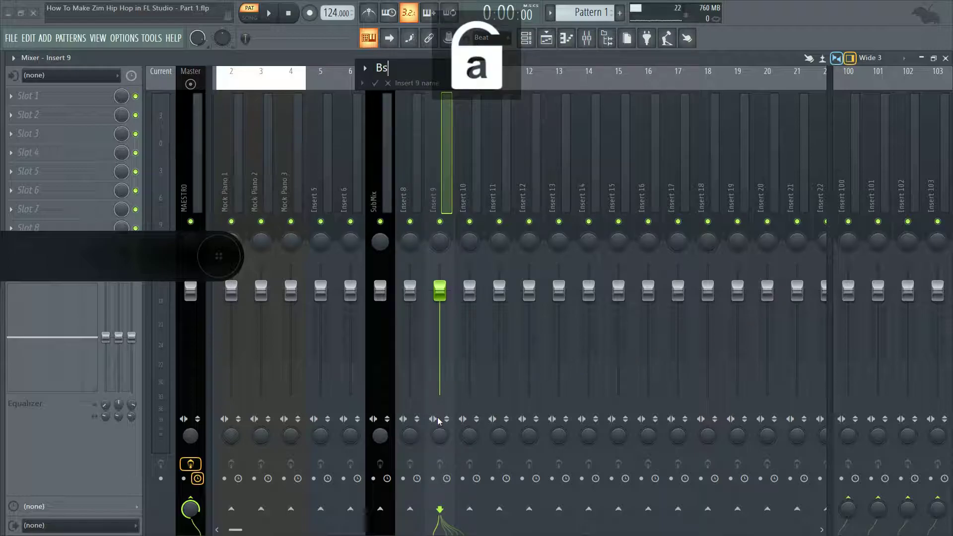
text(s)
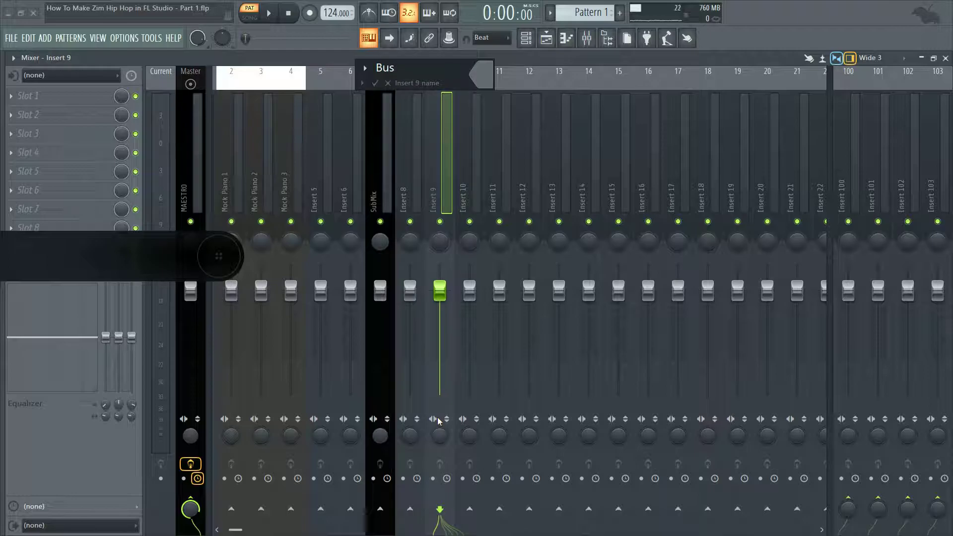
key(BackSpace)
key(Caps_Lock)
text(US)
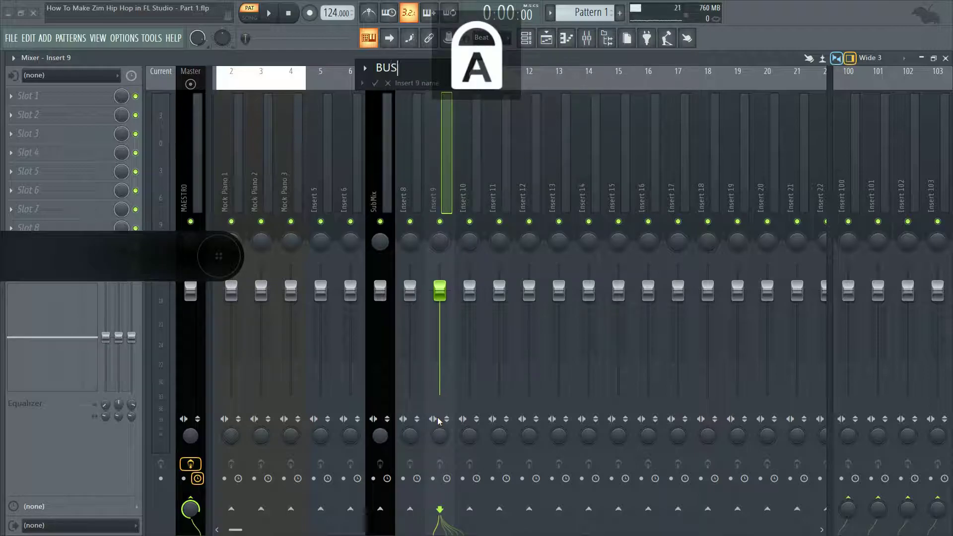
text(-D)
key(Caps_Lock)
text(rums)
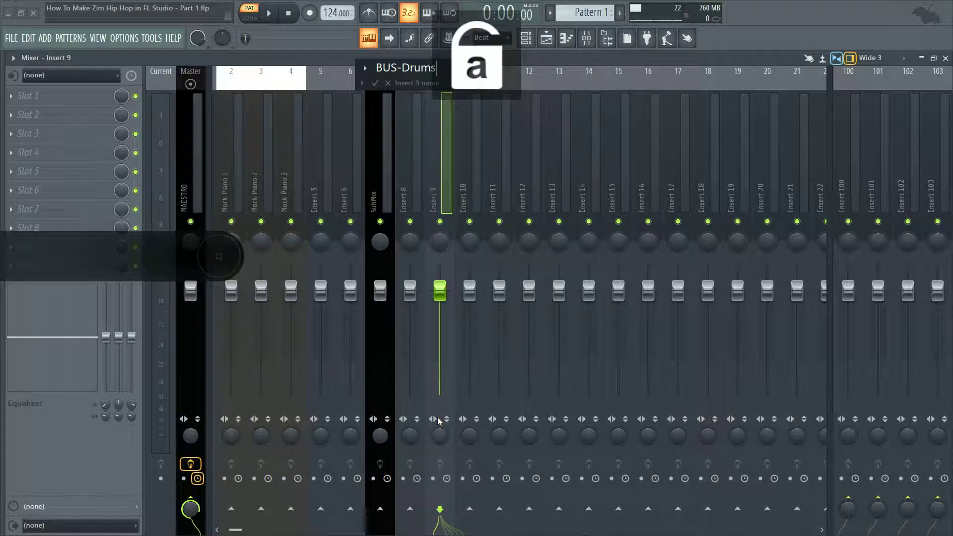
Color the BUS-Drums mixer track black and accept its name and color.
click(478, 72)
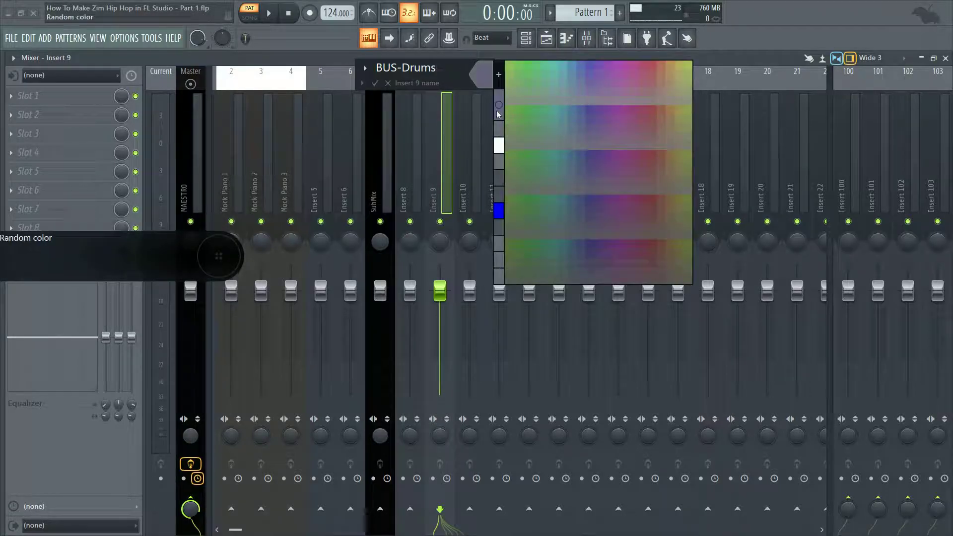
click(500, 69)
click(342, 217)
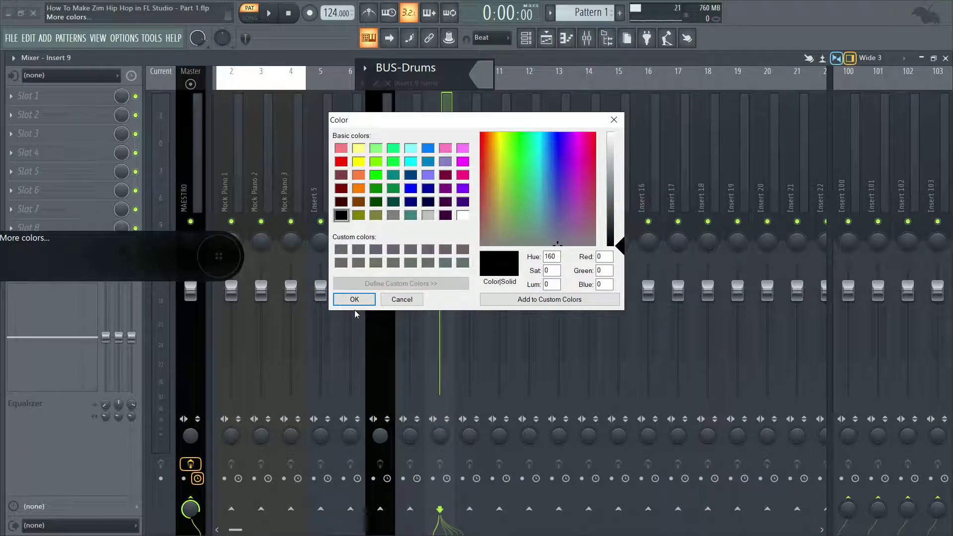
click(354, 299)
click(375, 83)
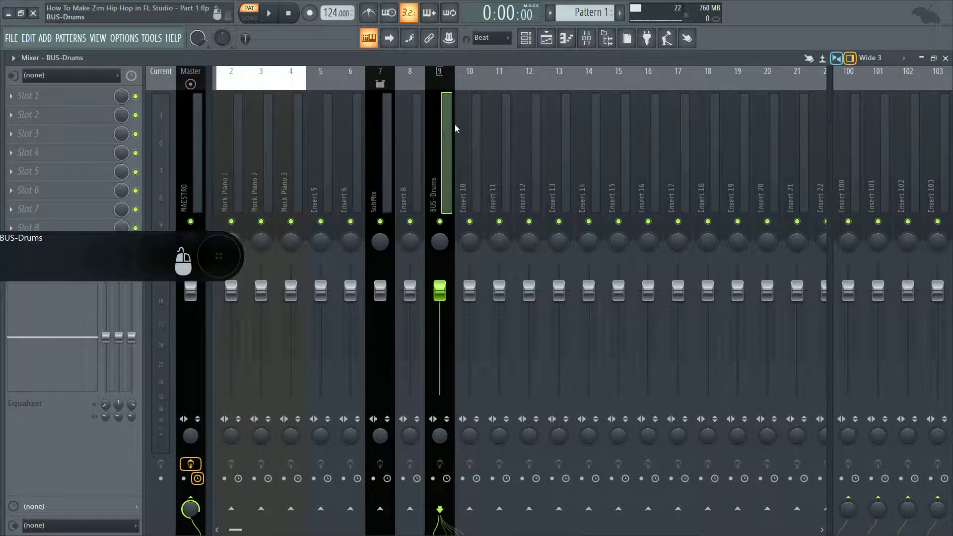
Color the Insert 10 mixer track dark red using the basic color palette, leaving its name empty.
right_click(470, 115)
click(507, 83)
click(492, 74)
click(511, 69)
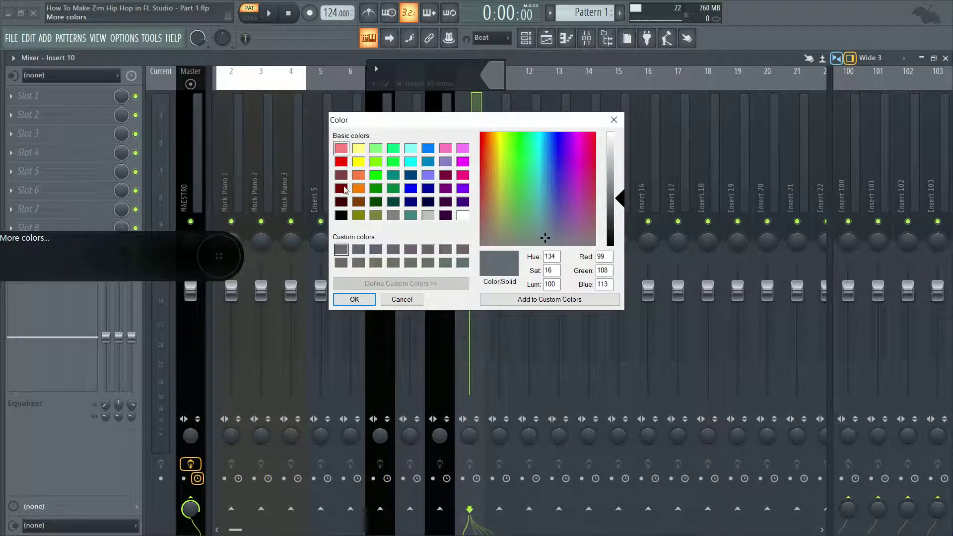
click(342, 189)
click(356, 298)
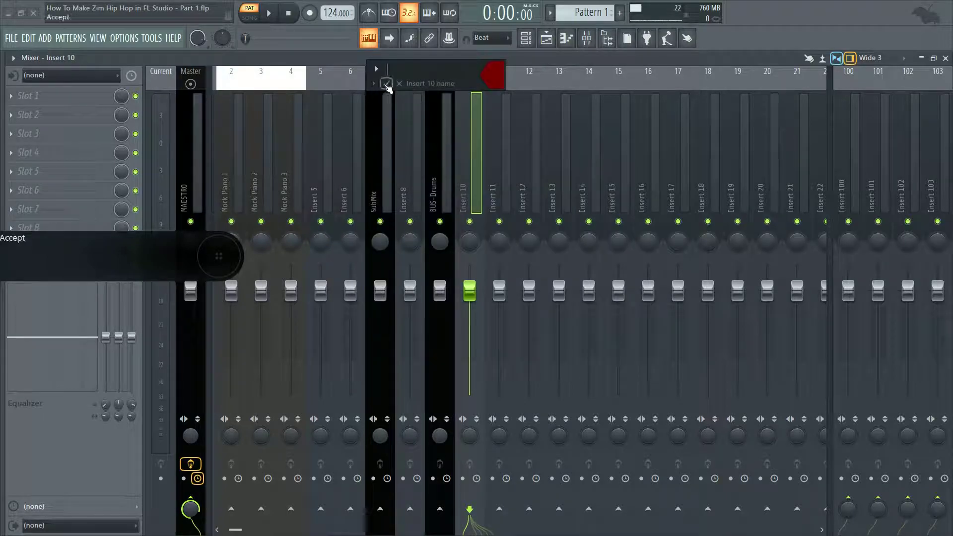
click(387, 85)
Apply the same dark red color to the Insert 11 mixer track.
right_click(490, 148)
click(529, 81)
click(526, 78)
click(534, 126)
click(412, 82)
Apply the recently used dark red color to the Insert 12 mixer track.
right_click(534, 114)
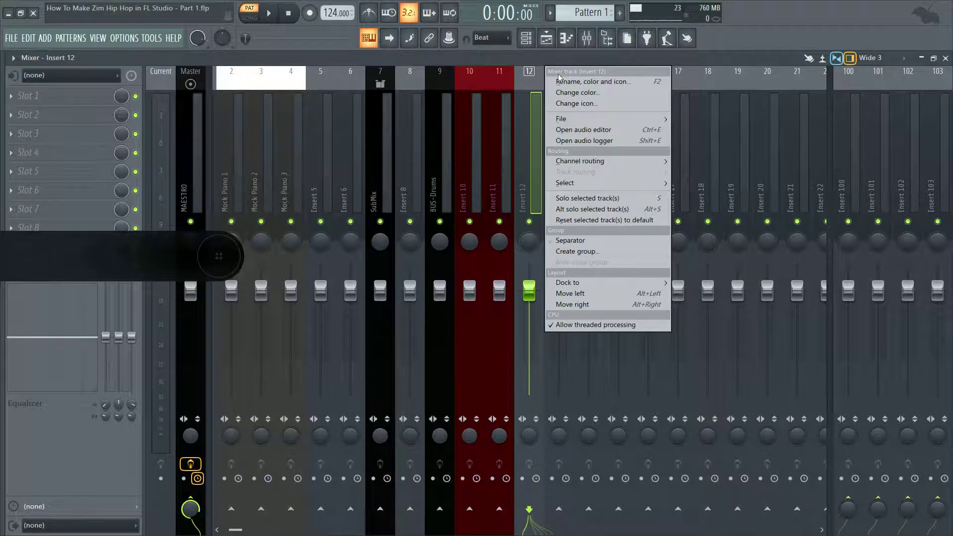
click(559, 80)
click(568, 122)
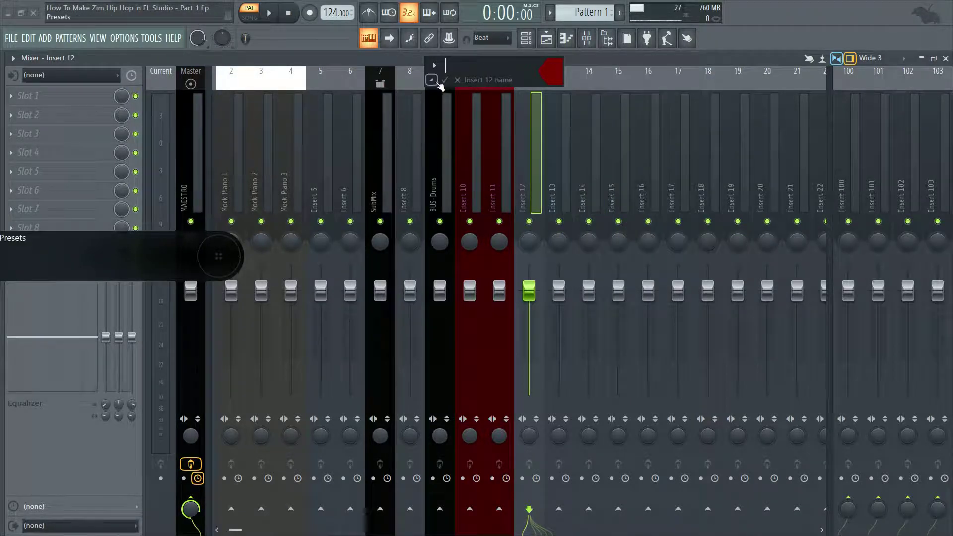
click(444, 81)
Apply the recently used dark red color to the Insert 13 mixer track and accept it without a name.
right_click(557, 128)
click(594, 90)
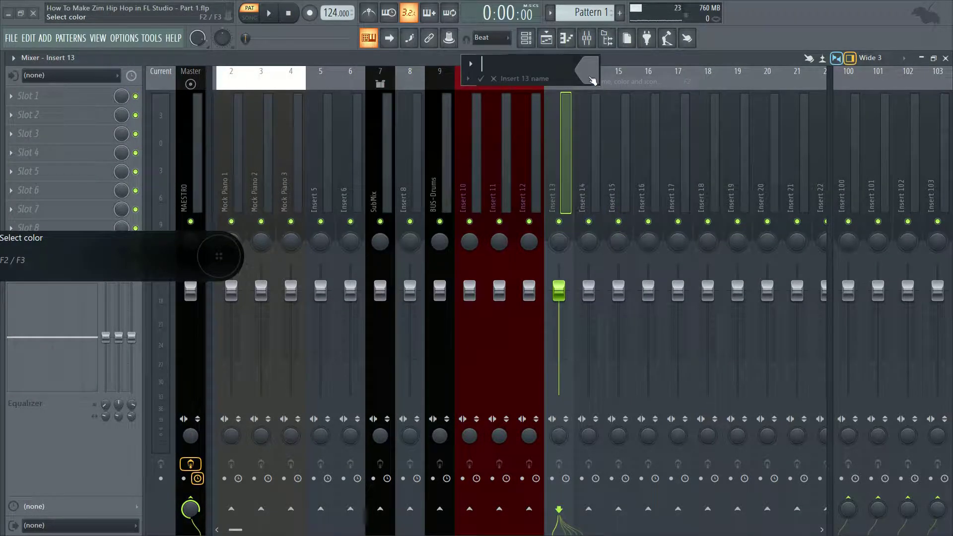
click(485, 80)
click(533, 152)
click(503, 147)
click(475, 142)
Rename the Insert 8 mixer track between SubMix and BUS-Drums as "---".
drag(234, 528, 244, 528)
click(383, 158)
right_click(355, 121)
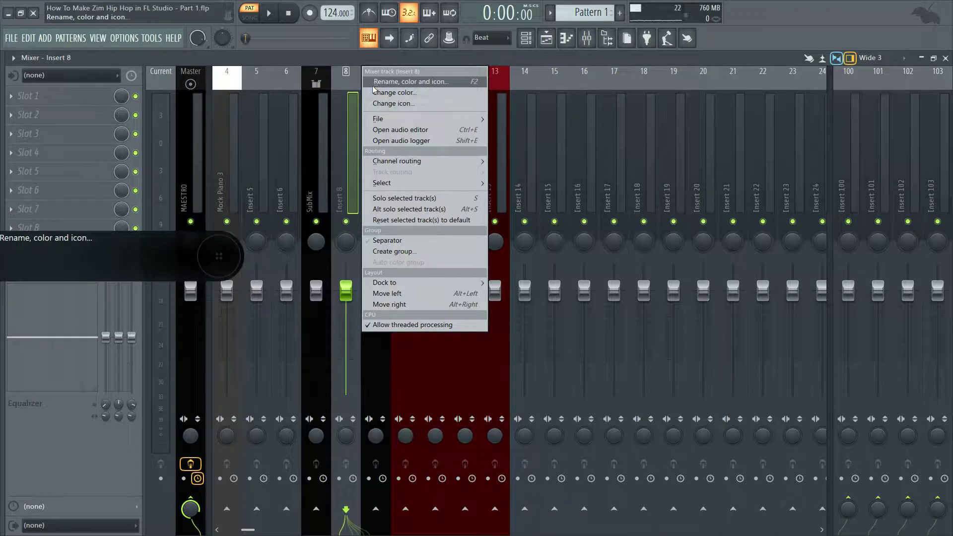
click(374, 83)
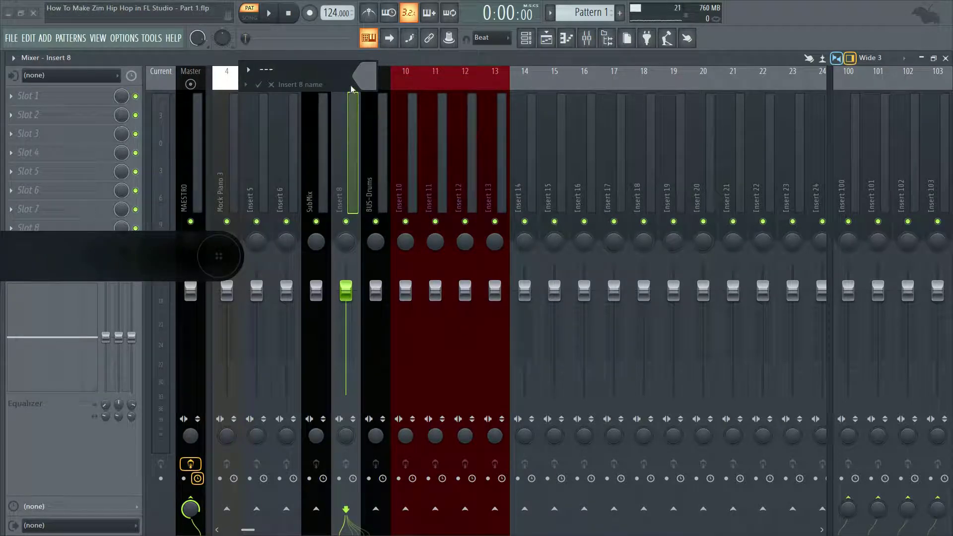
key(Return)
Color the "---" mixer track white and accept the change.
right_click(346, 133)
click(383, 79)
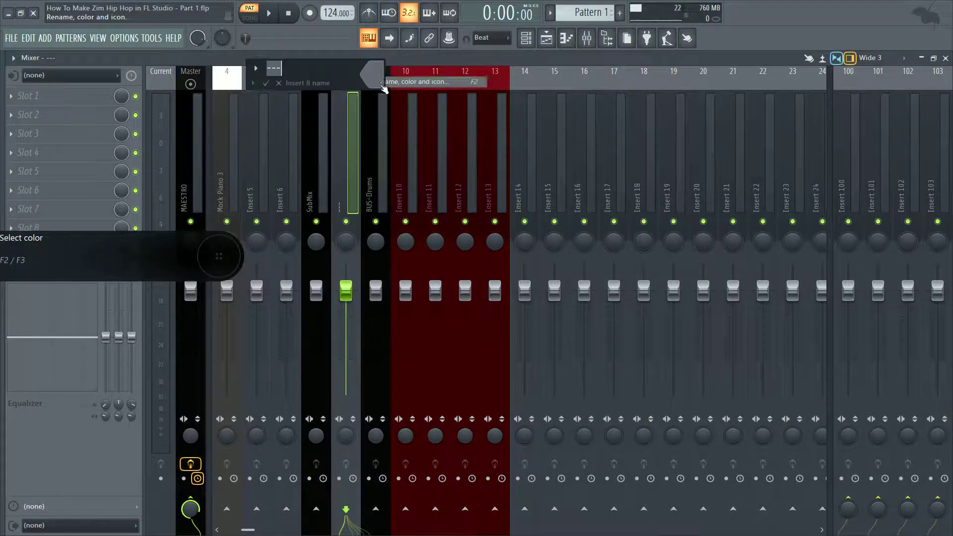
click(390, 178)
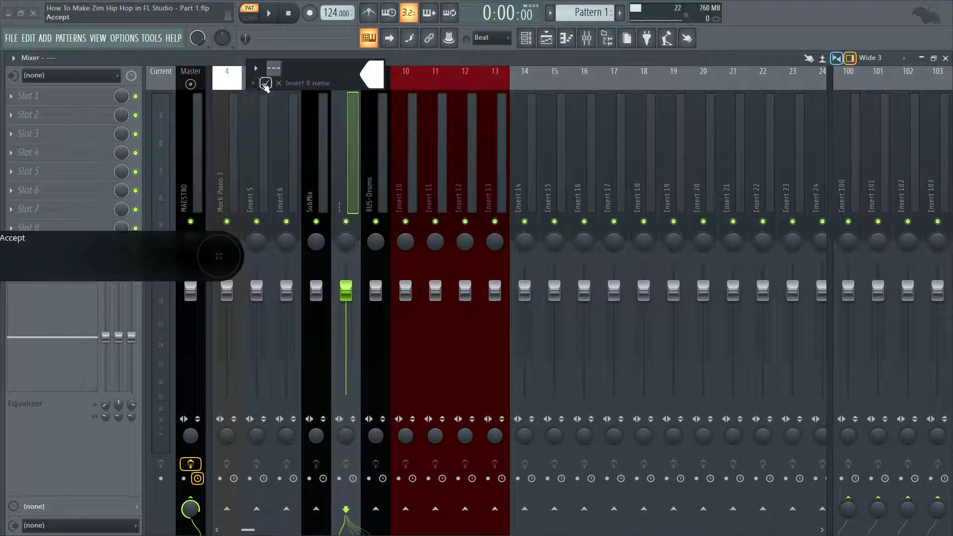
click(266, 83)
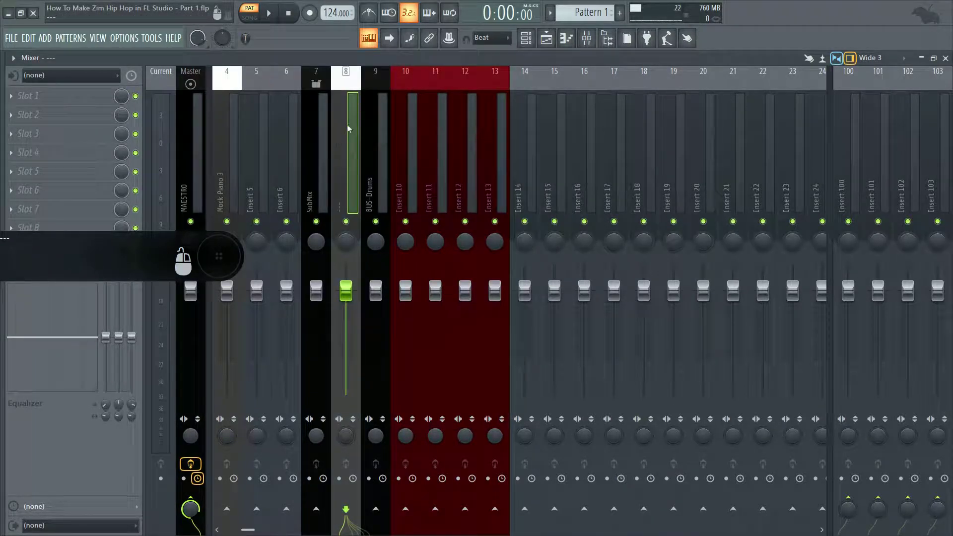
Add a group separator at the white "---" mixer track.
right_click(357, 156)
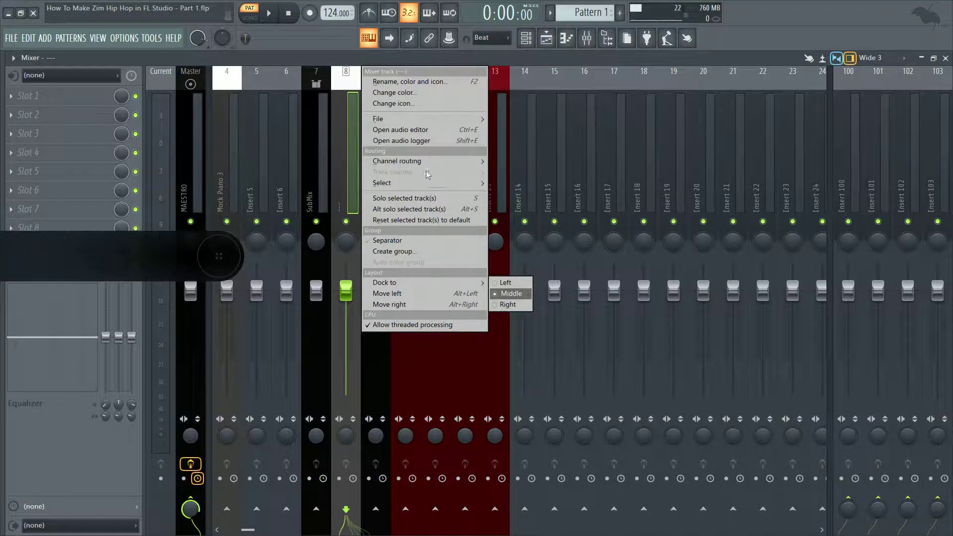
click(325, 146)
right_click(352, 149)
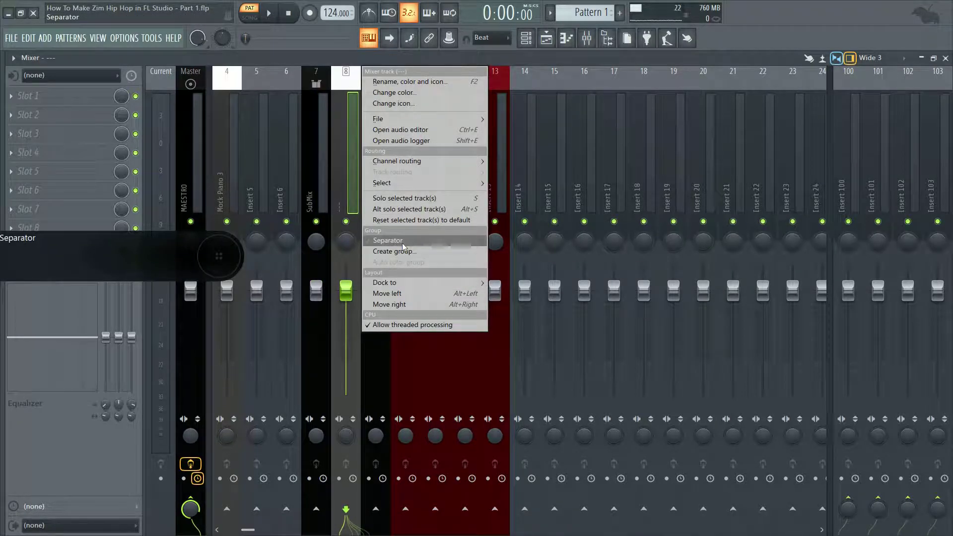
click(402, 246)
Route the BUS-Drums mixer track to SubMix and remove its direct routing to the master.
click(371, 161)
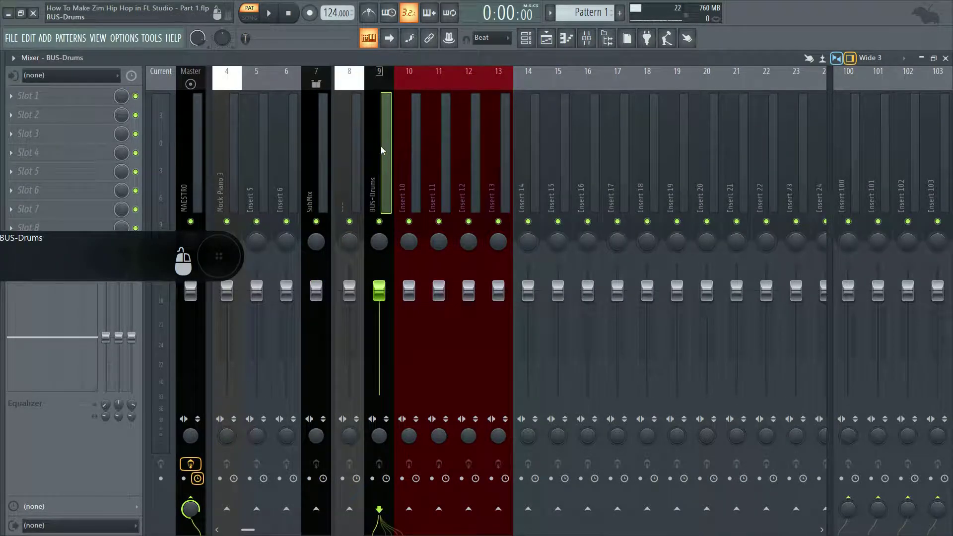
click(316, 509)
click(190, 509)
drag(388, 177, 493, 154)
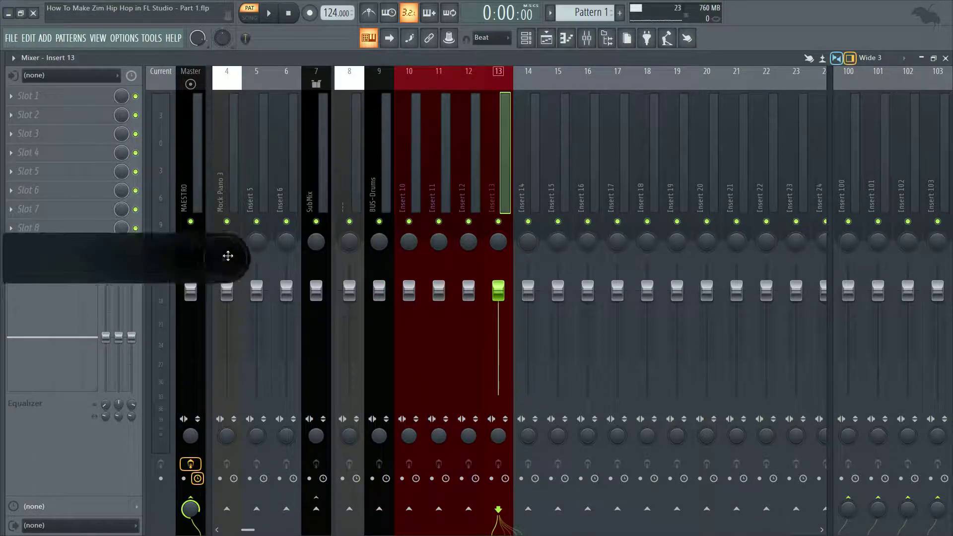
Apply the recently used dark red color to the Insert 14 mixer track.
click(529, 99)
right_click(531, 102)
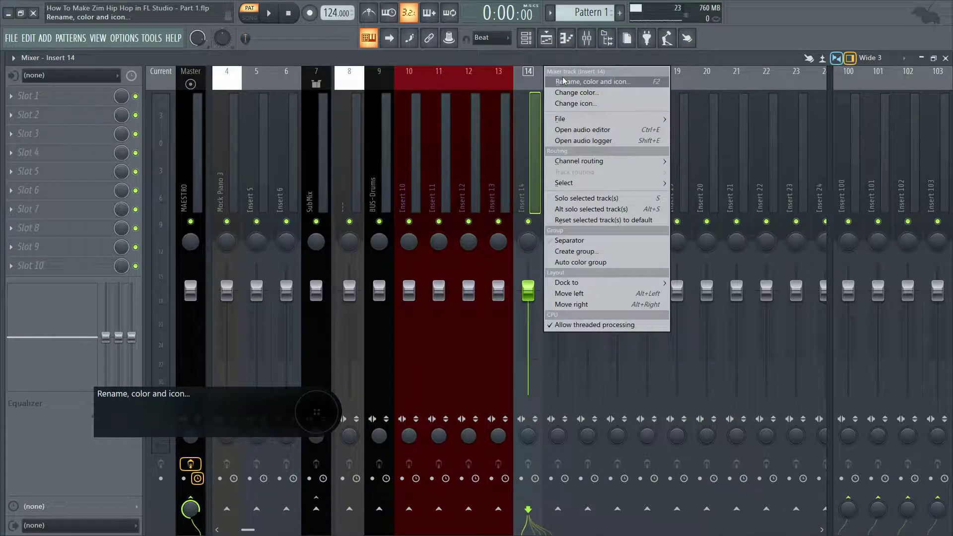
click(564, 81)
click(556, 66)
click(566, 119)
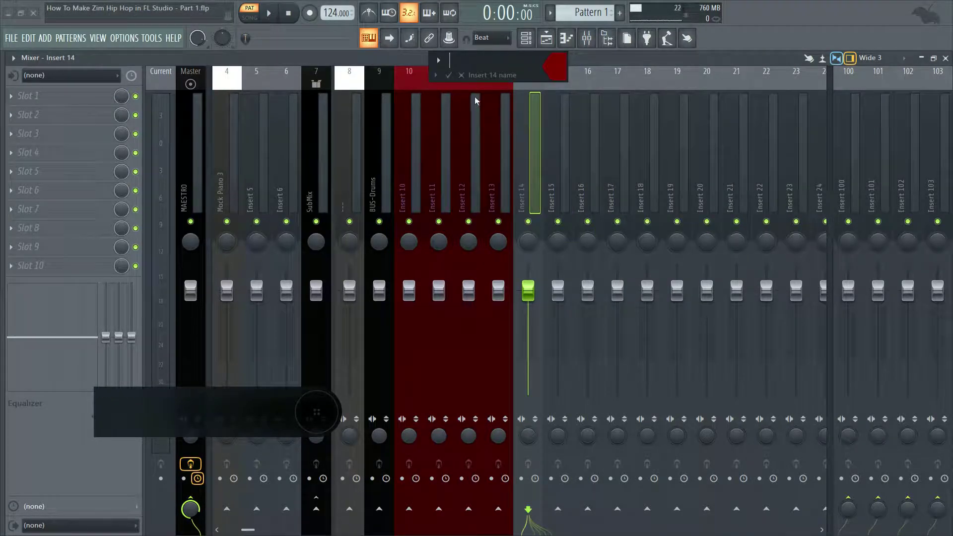
click(448, 75)
Color the Insert 15 mixer track the same dark red, leaving its name empty.
right_click(573, 68)
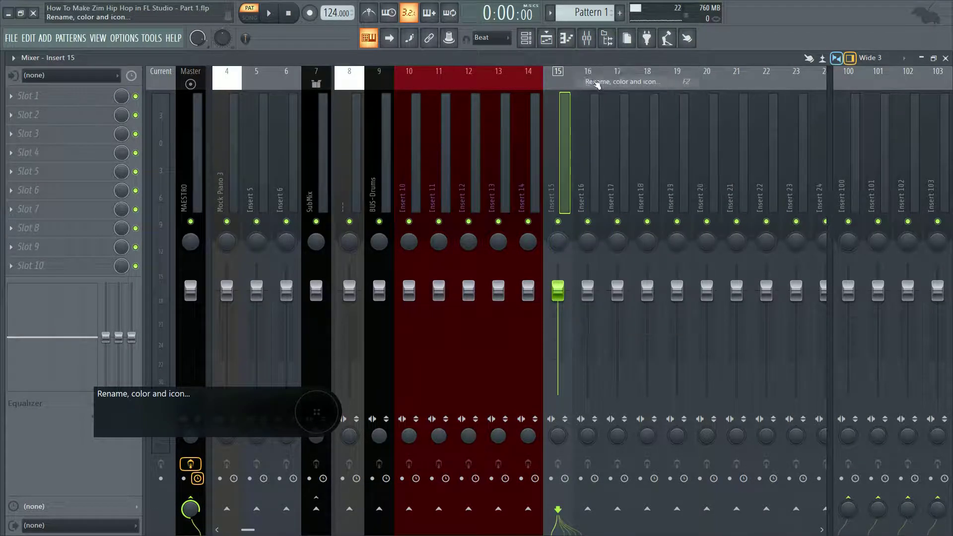
click(598, 84)
click(587, 69)
click(607, 119)
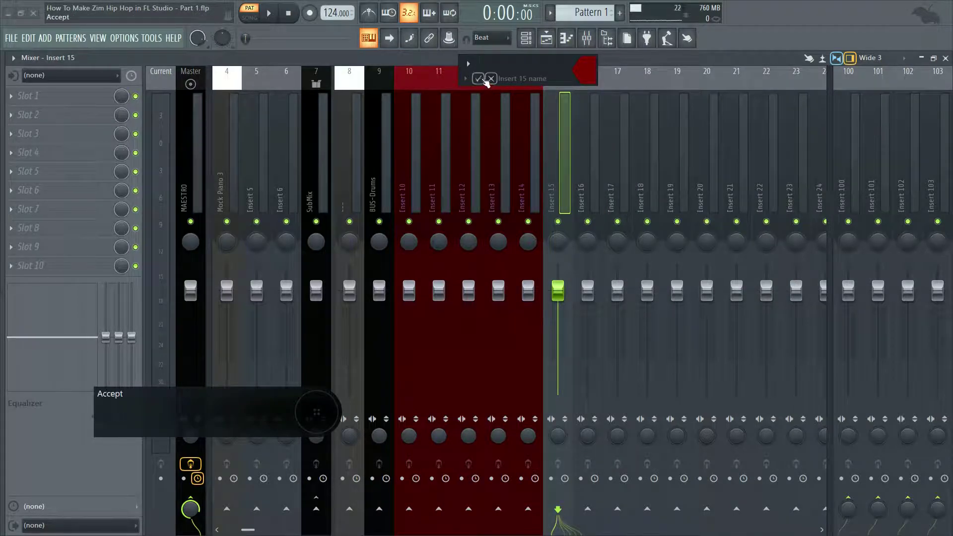
click(487, 80)
Give the Insert 16 mixer track the same dark red color.
right_click(601, 64)
click(621, 75)
click(606, 72)
click(620, 130)
click(498, 81)
Change the Insert 17 mixer track's color to the recently used dark red.
right_click(631, 68)
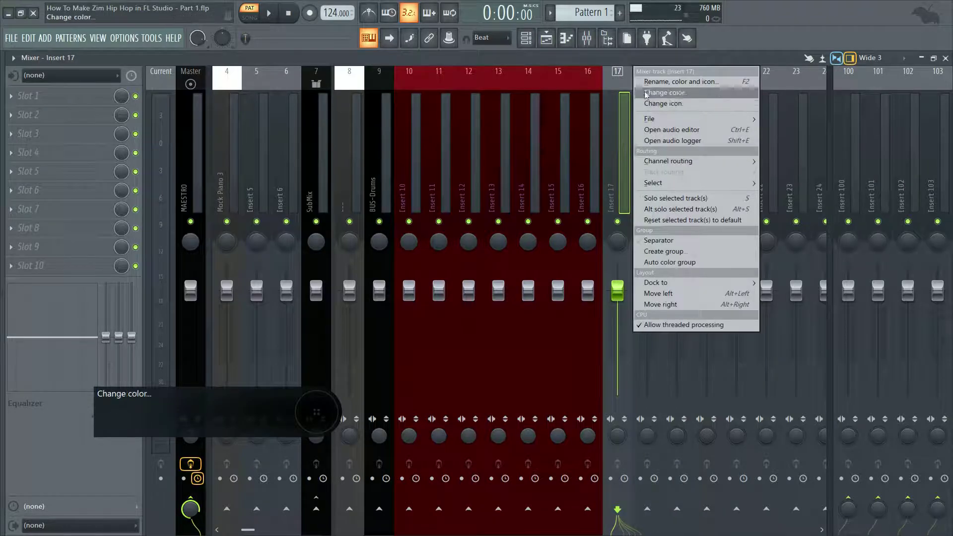
click(642, 93)
click(665, 74)
click(610, 123)
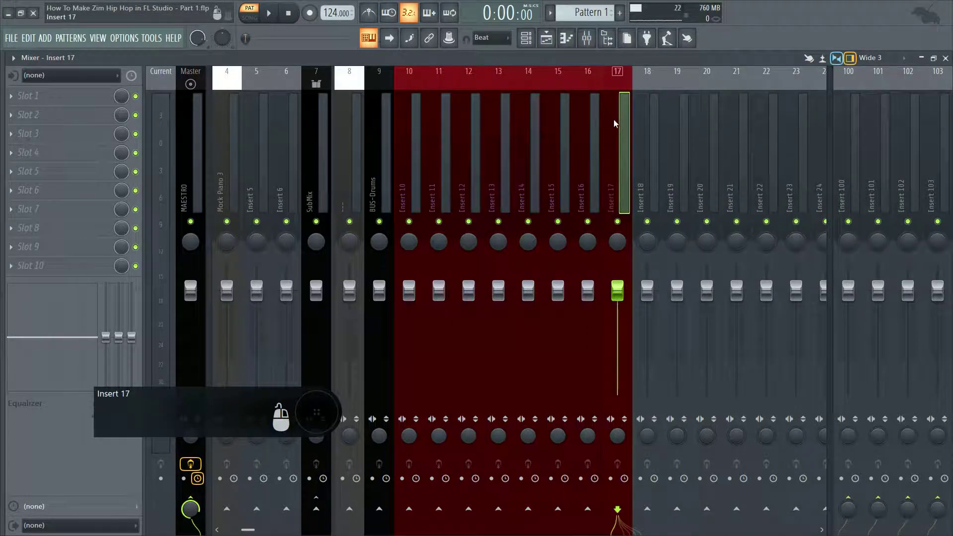
Change the Insert 18 mixer track's color to the same dark red.
click(645, 75)
right_click(654, 69)
click(680, 81)
click(687, 124)
click(576, 118)
Color the Insert 19 mixer track with the recently used dark red.
drag(247, 530, 283, 531)
click(483, 109)
right_click(494, 70)
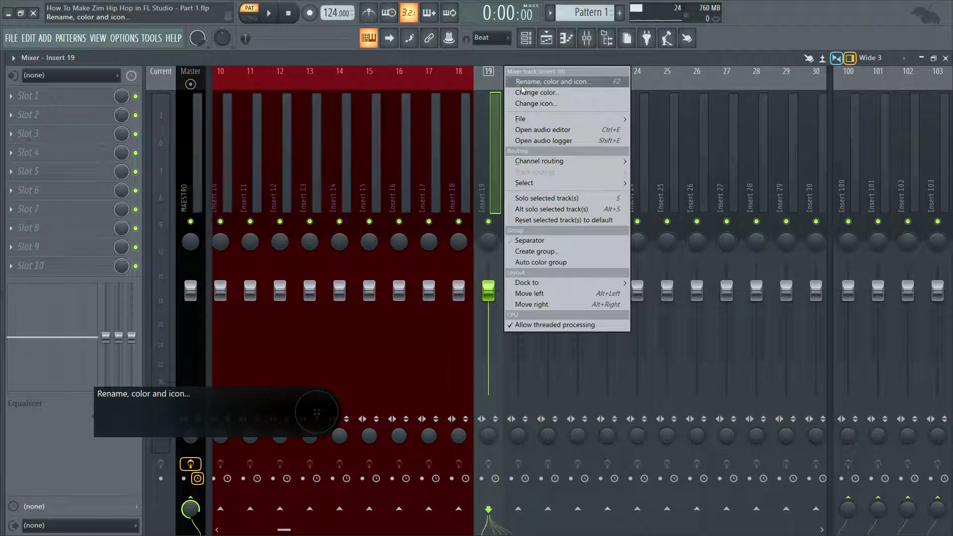
click(523, 89)
click(530, 132)
click(406, 86)
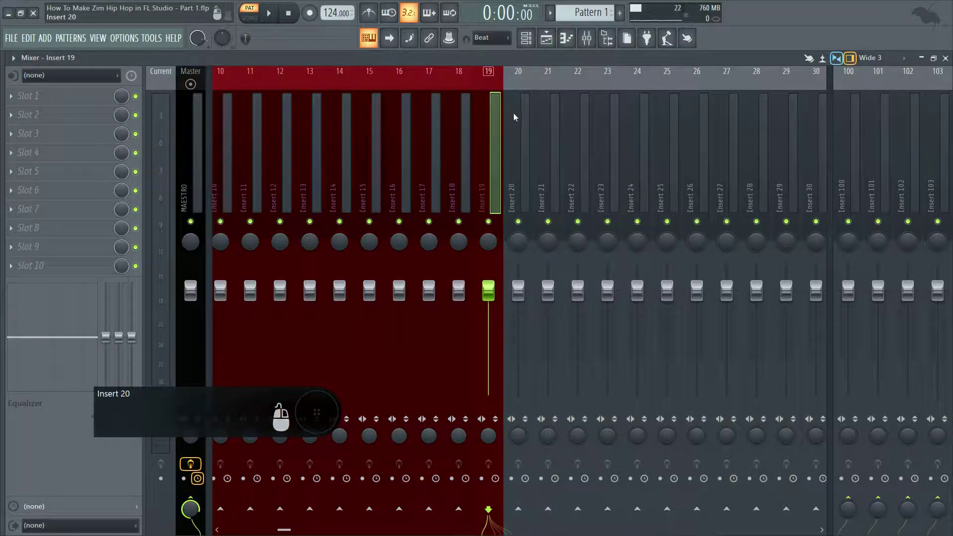
Apply the recently used dark red color to the Insert 20 mixer track and accept it.
click(514, 113)
right_click(526, 69)
click(551, 80)
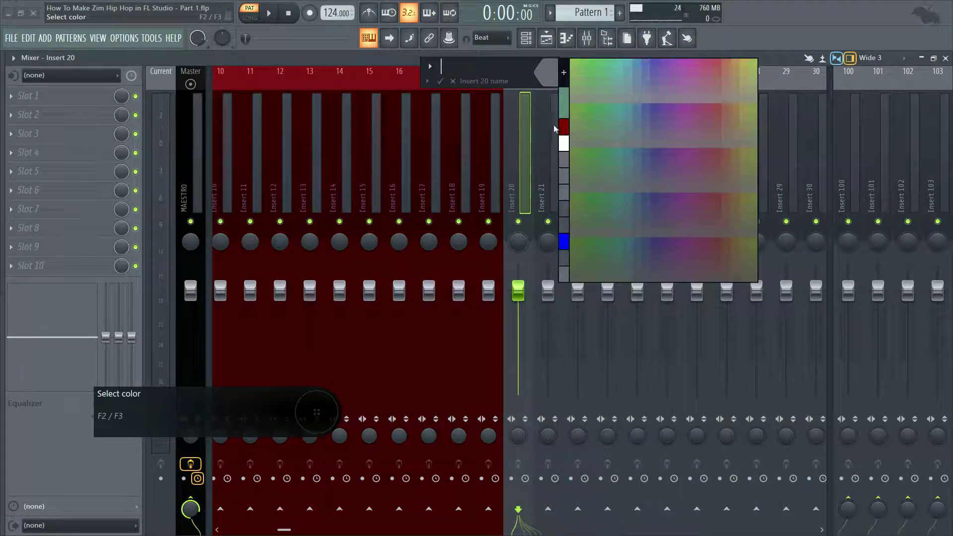
click(555, 128)
click(440, 81)
Color the Insert 21 mixer track the same dark red and accept the change.
click(548, 114)
right_click(551, 69)
click(579, 80)
click(601, 125)
click(478, 80)
Give the Insert 22 mixer track the recently used dark red color without naming it.
click(577, 141)
right_click(578, 141)
click(608, 83)
click(600, 81)
click(612, 123)
click(497, 80)
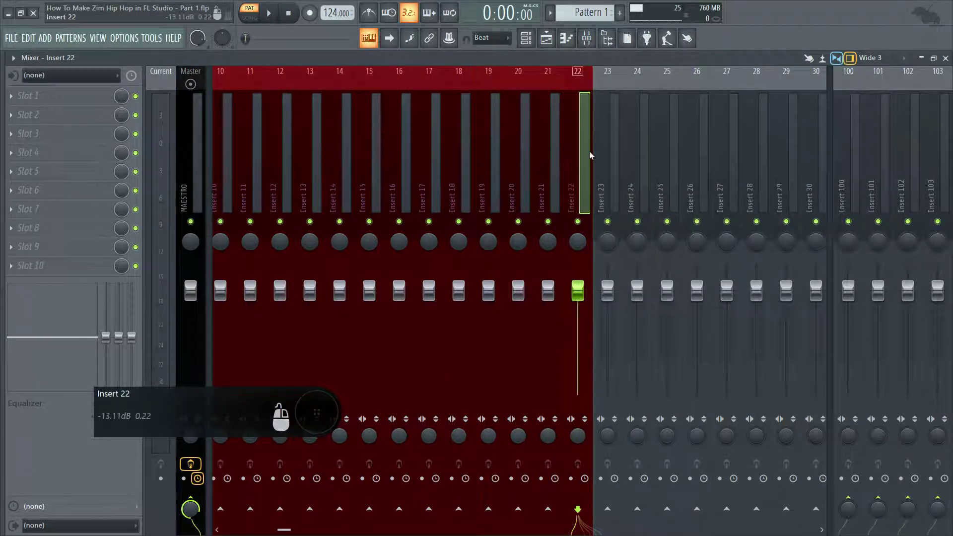
Apply the same dark red color to the Insert 23 mixer track, leaving its name empty.
right_click(609, 92)
click(630, 81)
click(627, 80)
click(643, 128)
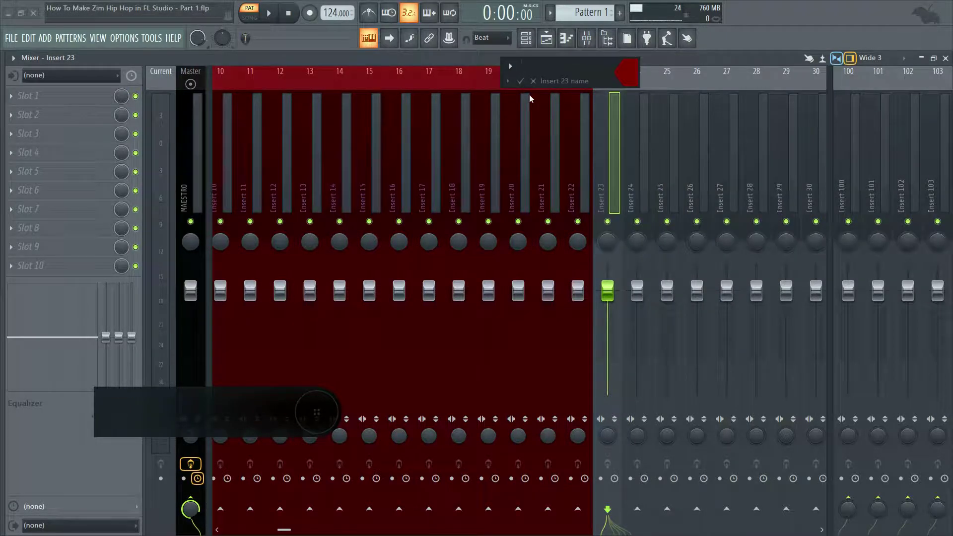
click(520, 81)
Apply the recently used dark red color to the Insert 24 mixer track, leaving its name empty.
click(645, 136)
right_click(651, 75)
click(670, 82)
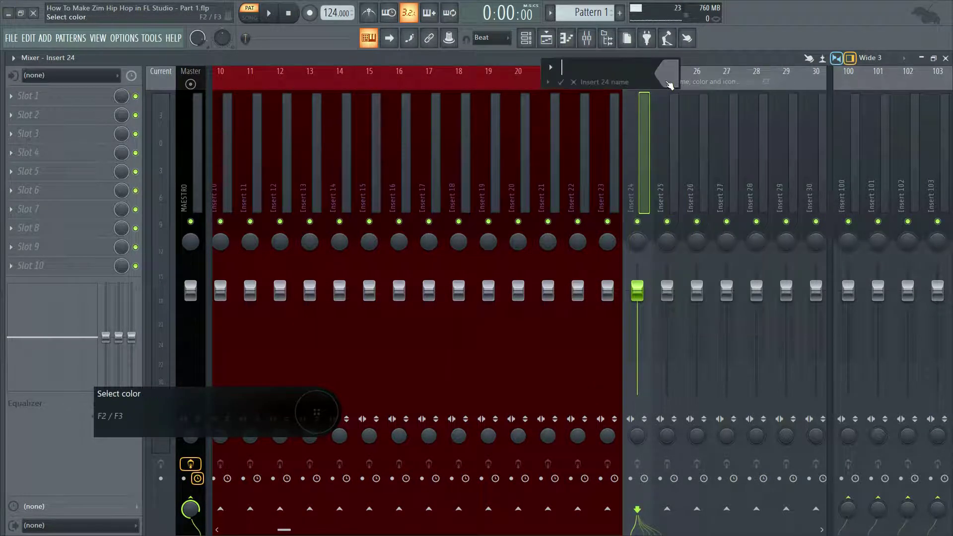
click(670, 83)
click(685, 127)
click(561, 83)
drag(560, 100, 291, 188)
drag(283, 530, 265, 530)
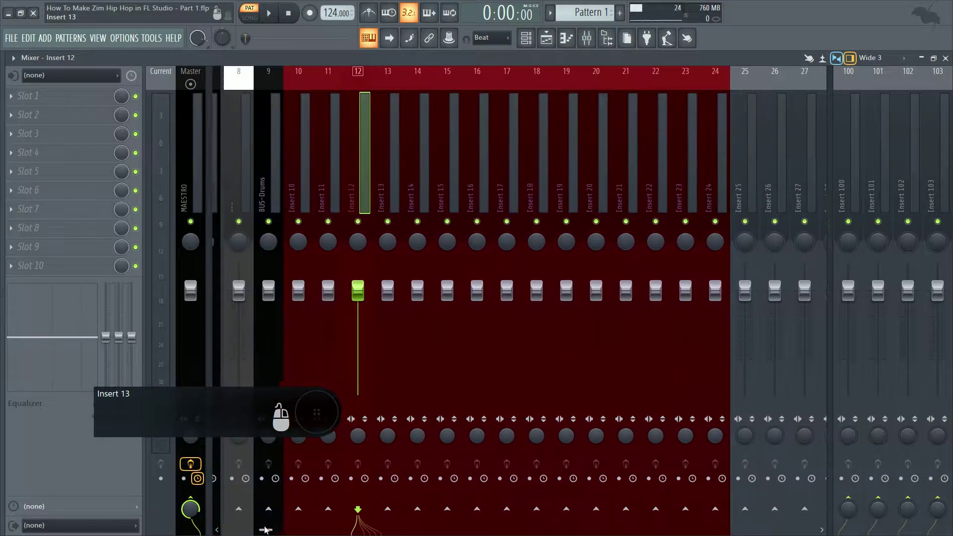
drag(315, 171, 668, 174)
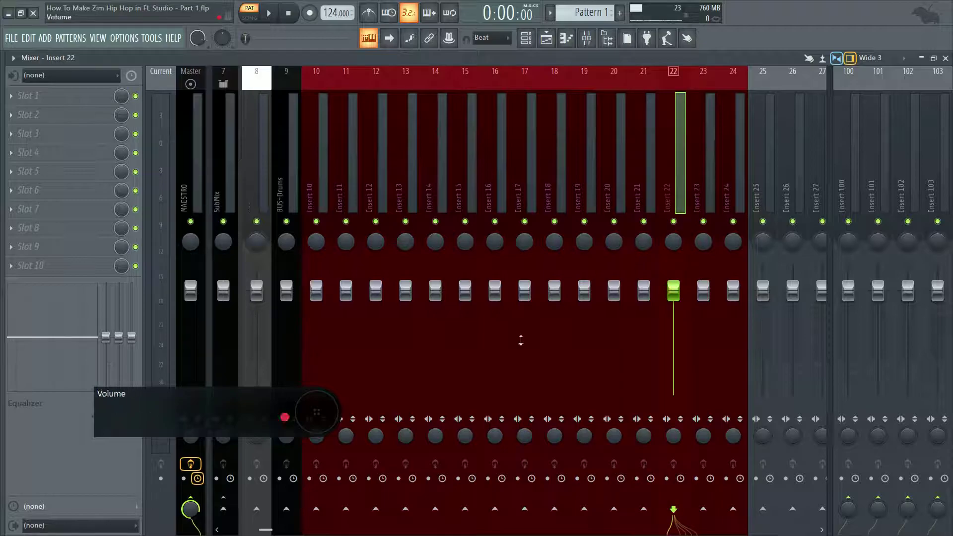
drag(265, 530, 231, 517)
Try the Wide 2 mixer layout and set the layout to Wide.
click(888, 58)
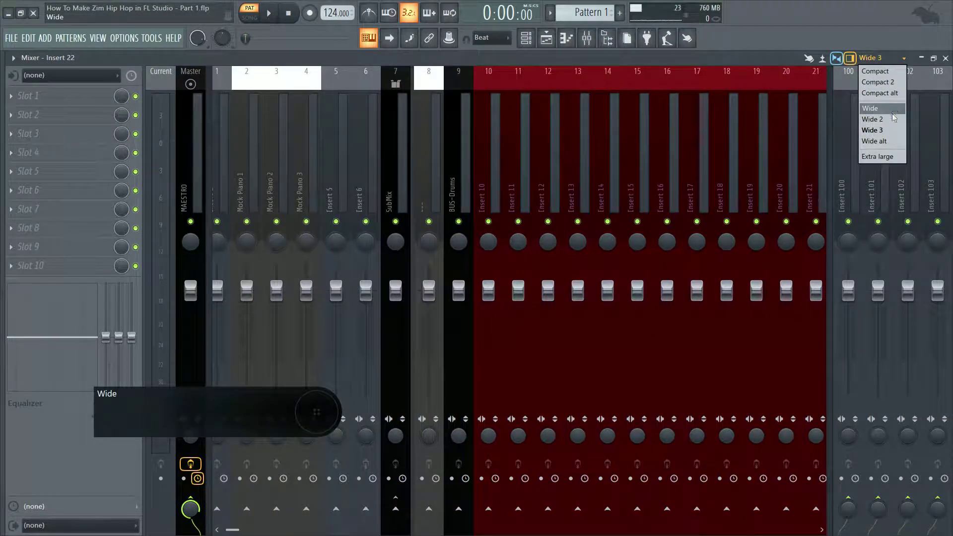
click(892, 119)
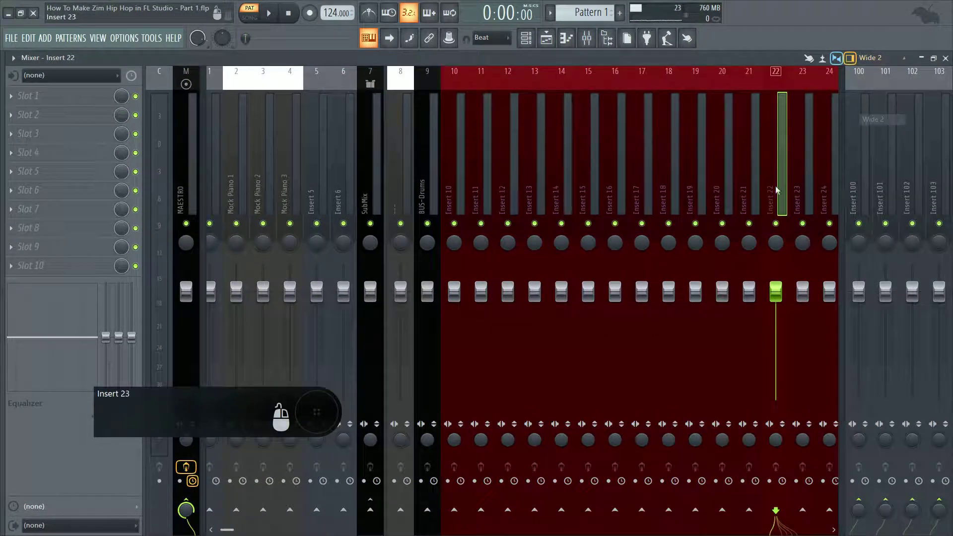
click(888, 58)
click(889, 106)
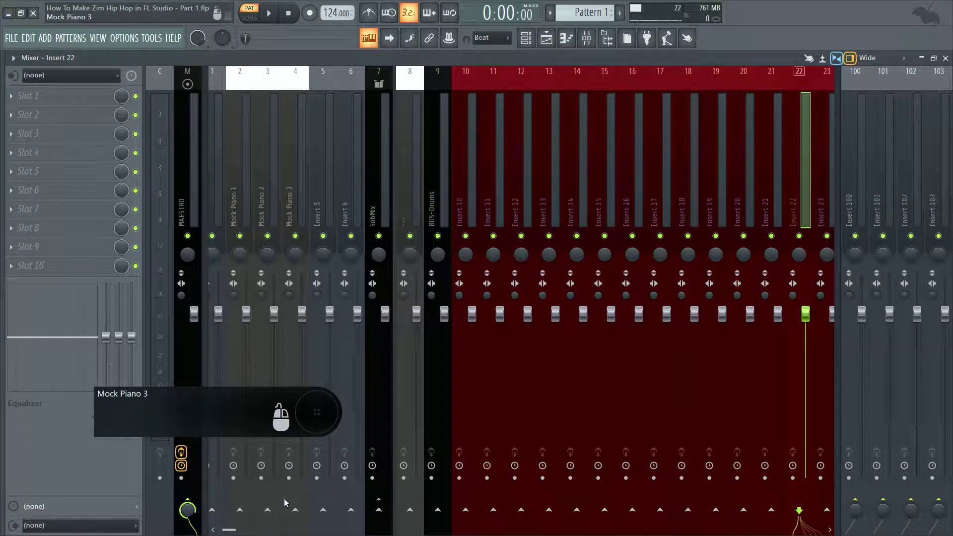
scroll(287, 493, down, 5)
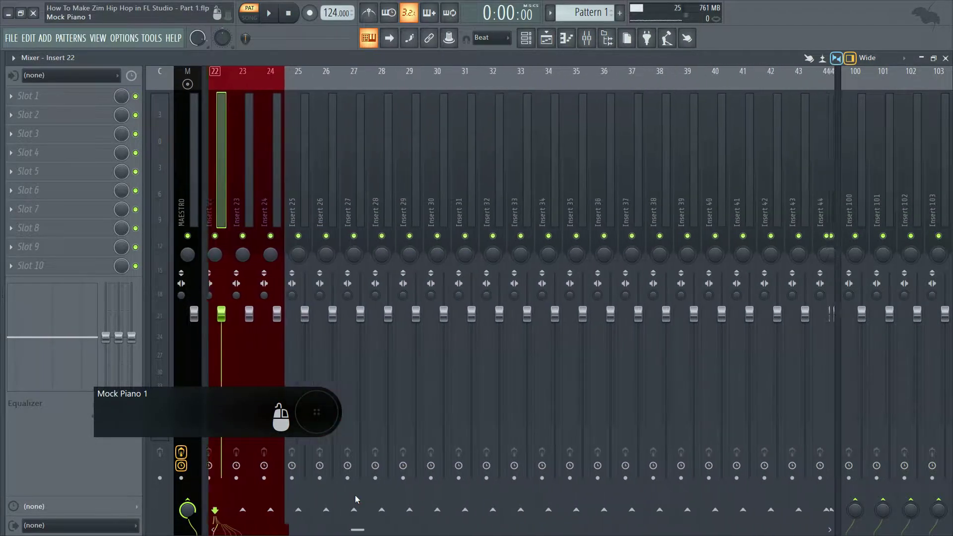
scroll(299, 491, up, 4)
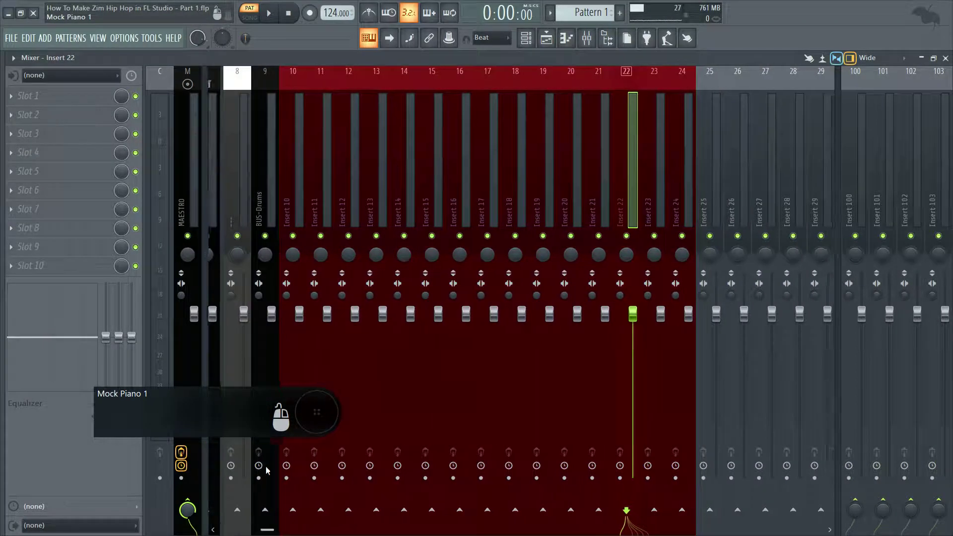
scroll(266, 470, down, 2)
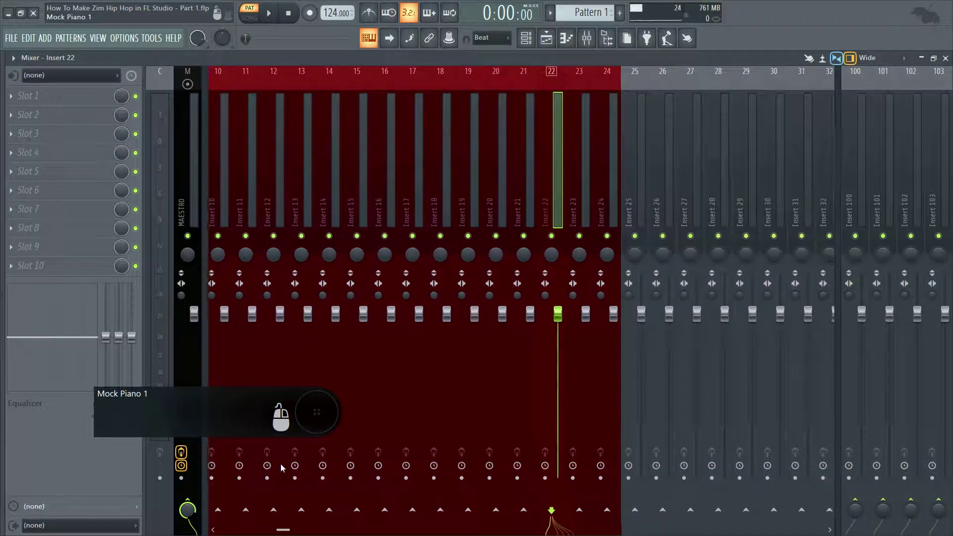
scroll(281, 464, up, 3)
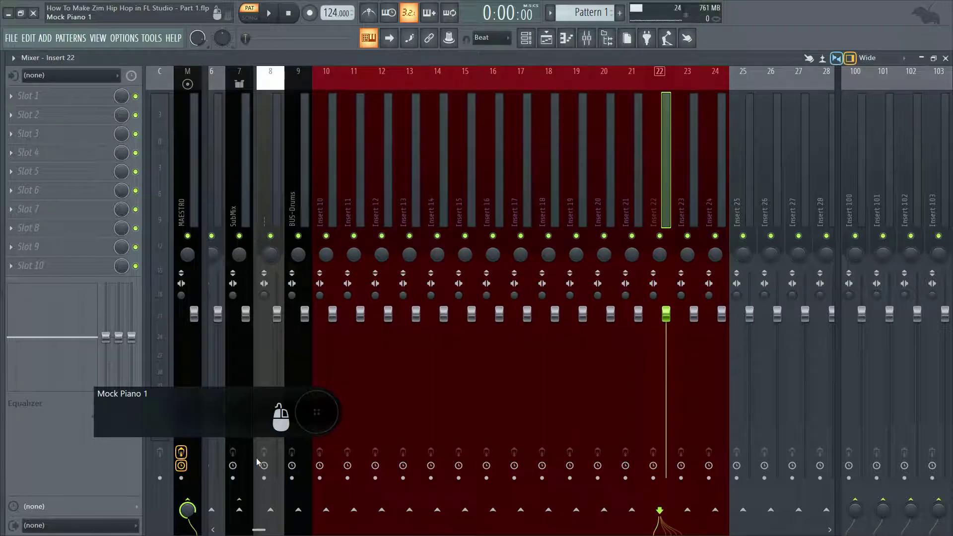
click(295, 159)
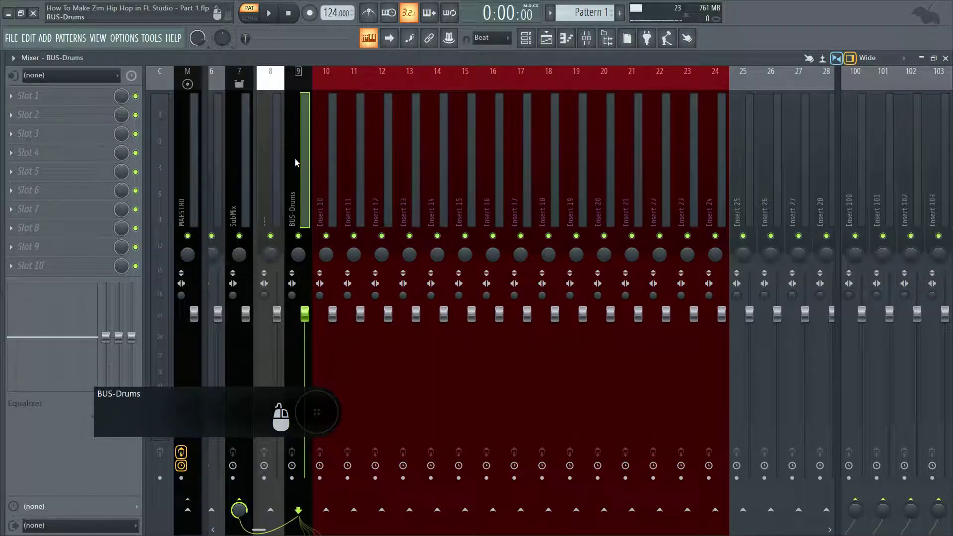
click(265, 173)
Rename the Insert 25 mixer track STEMS-Drums.
right_click(754, 157)
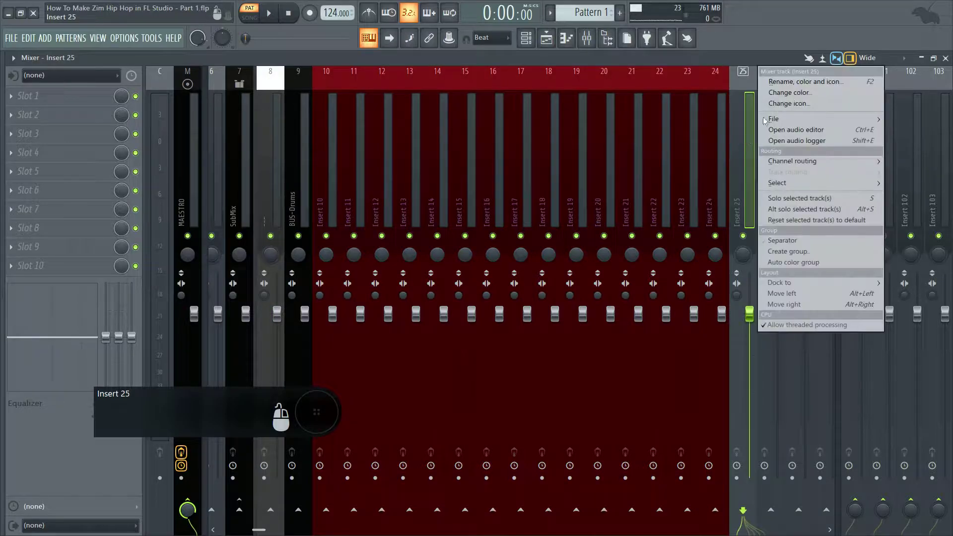
click(794, 82)
key(Caps_Lock)
text(STE)
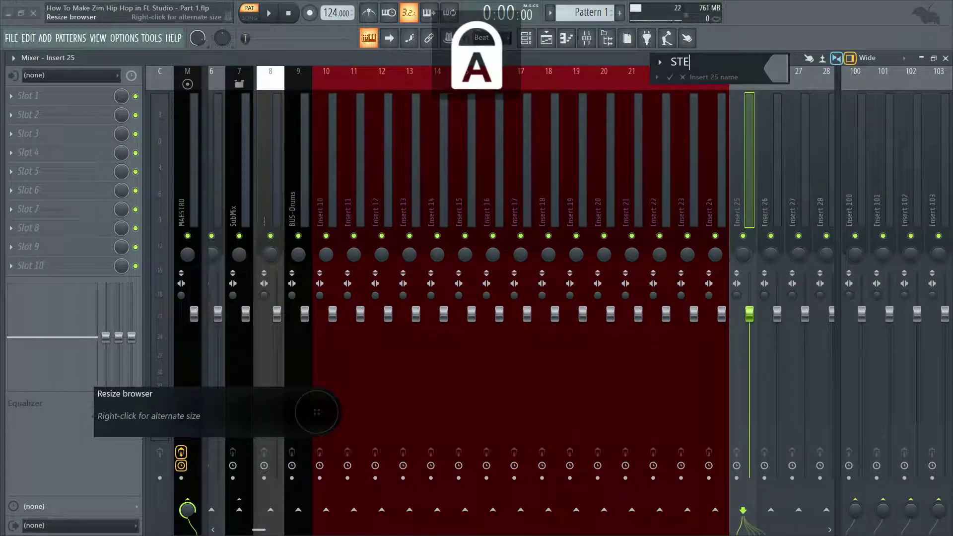
text(MS)
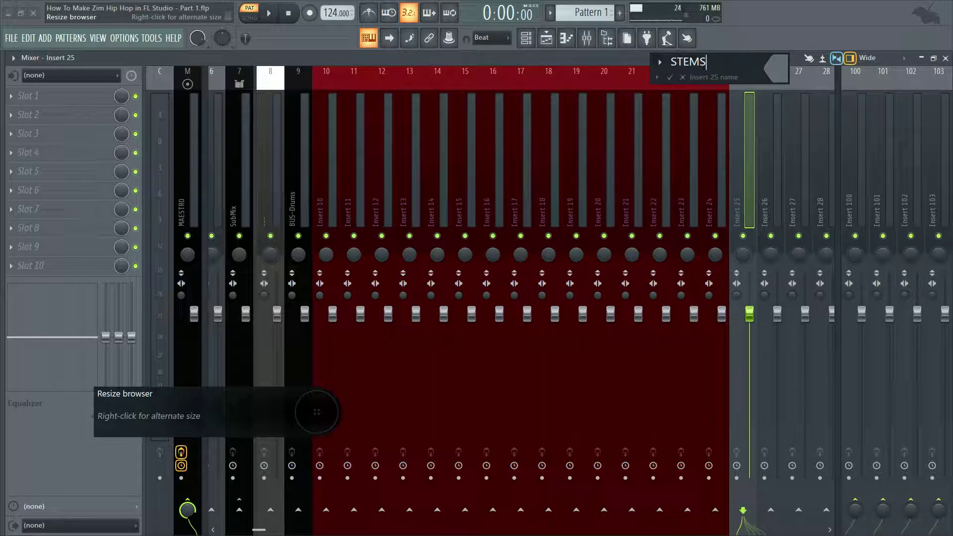
text(-D)
key(Caps_Lock)
text(rums)
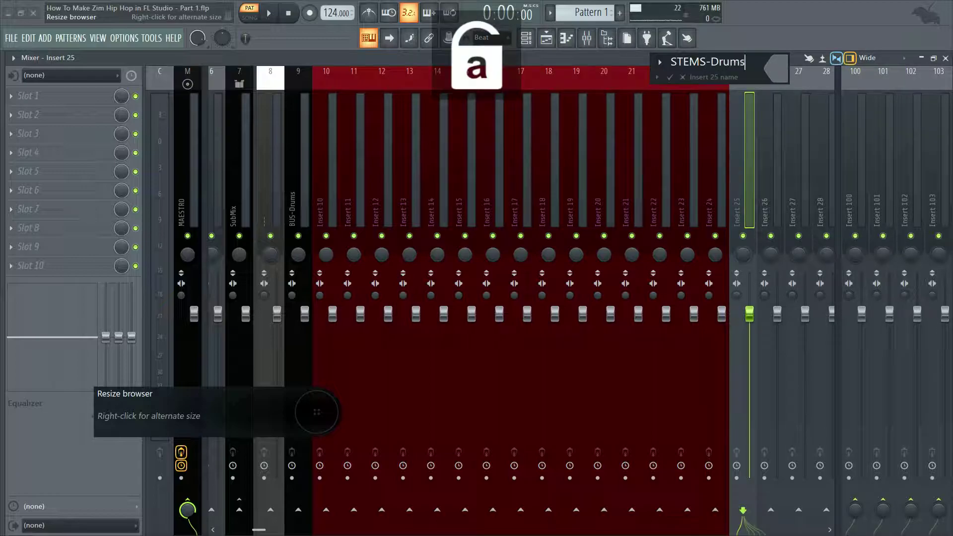
Give the STEMS-Drums track a solid black color from the basic colors and accept the changes.
click(767, 67)
click(759, 64)
click(341, 214)
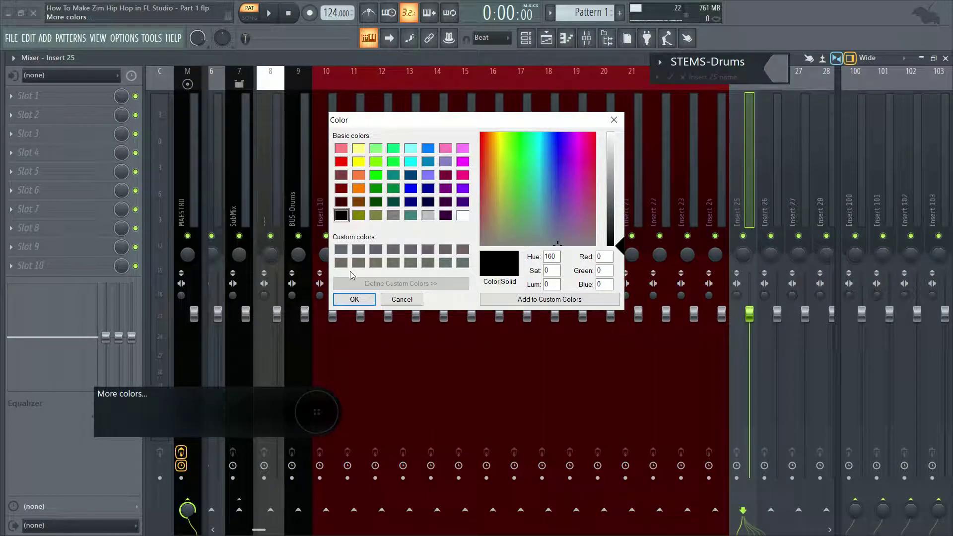
click(354, 300)
key(Return)
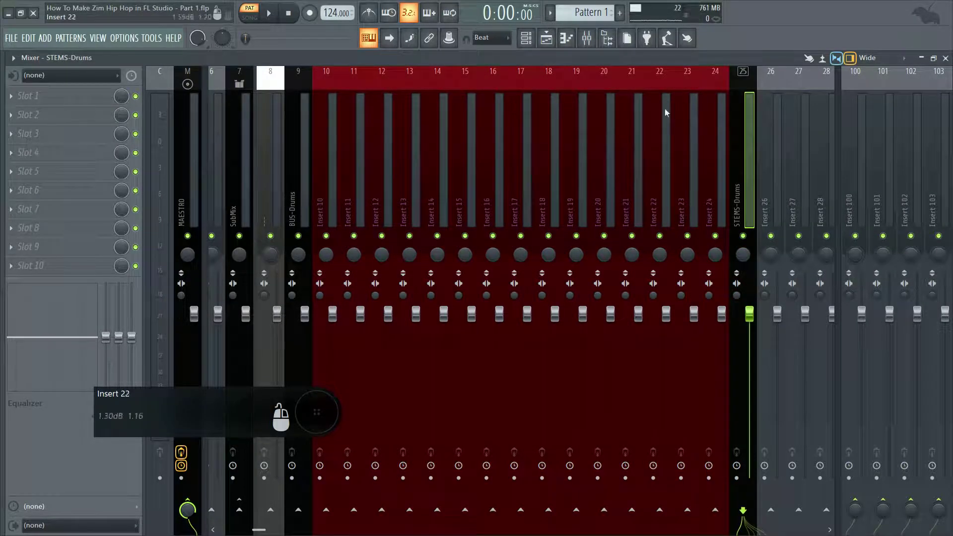
Move the STEMS-Drums track down the mixer to position 8, directly beside SubMix.
key(alt+Left)
key(alt+Left)
key(alt+Left)
key(alt+Left)
key(alt+Left)
key(alt+Left)
key(alt+Left)
key(alt+Left)
key(alt+Left)
key(alt+Left)
key(alt+Left)
key(alt+Left)
key(alt+Left)
key(alt+Left)
key(alt+Left)
key(alt+Left)
key(alt+Left)
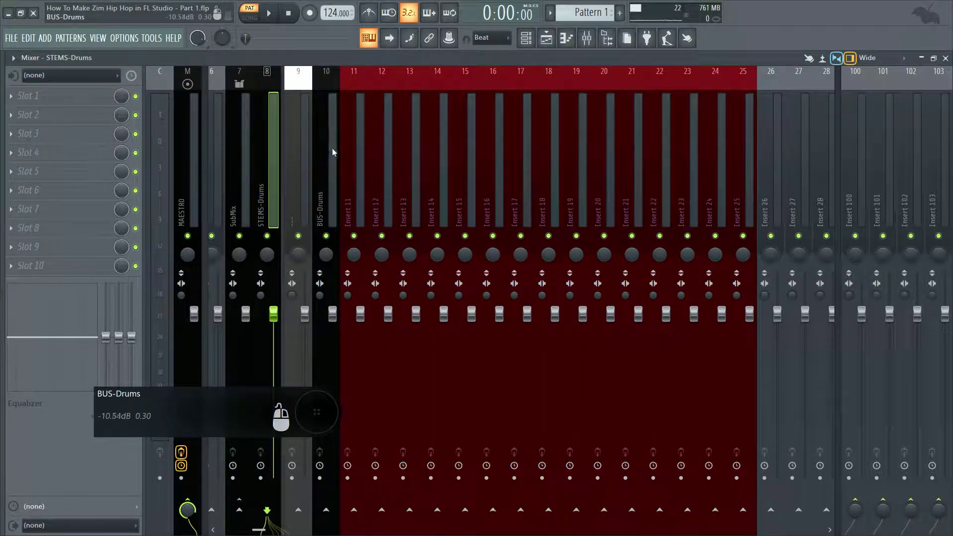
Route BUS-Drums into STEMS-Drums, and send STEMS-Drums to SubMix instead of MAESTRO.
click(332, 148)
click(267, 149)
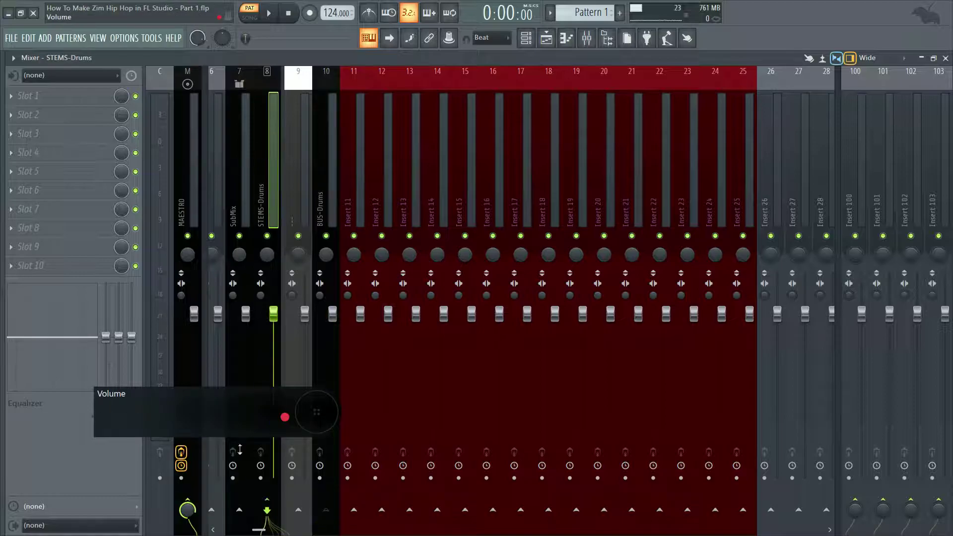
click(239, 510)
click(188, 509)
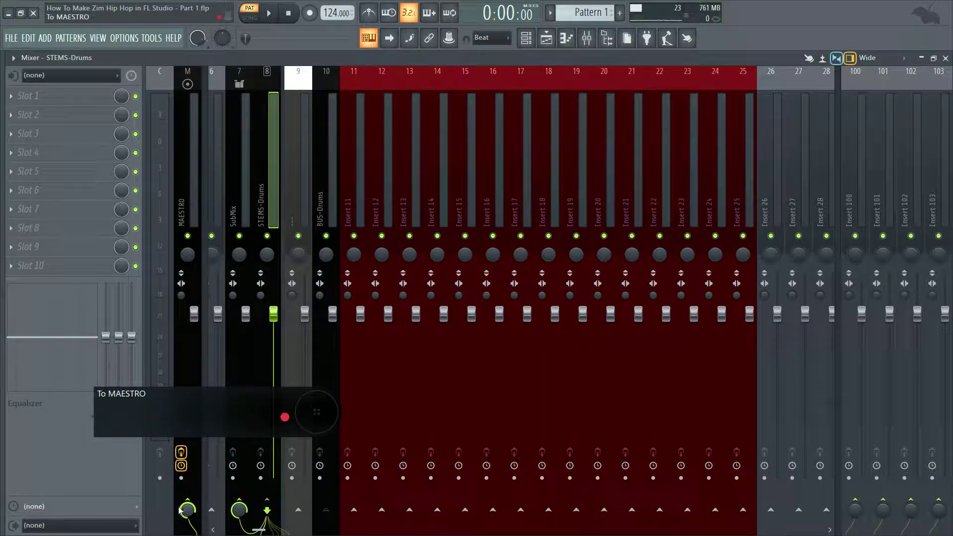
Examine the routing between the MAESTRO, SubMix, STEMS-Drums and BUS-Drums tracks.
click(244, 159)
click(262, 174)
click(239, 197)
click(169, 208)
click(187, 171)
click(235, 171)
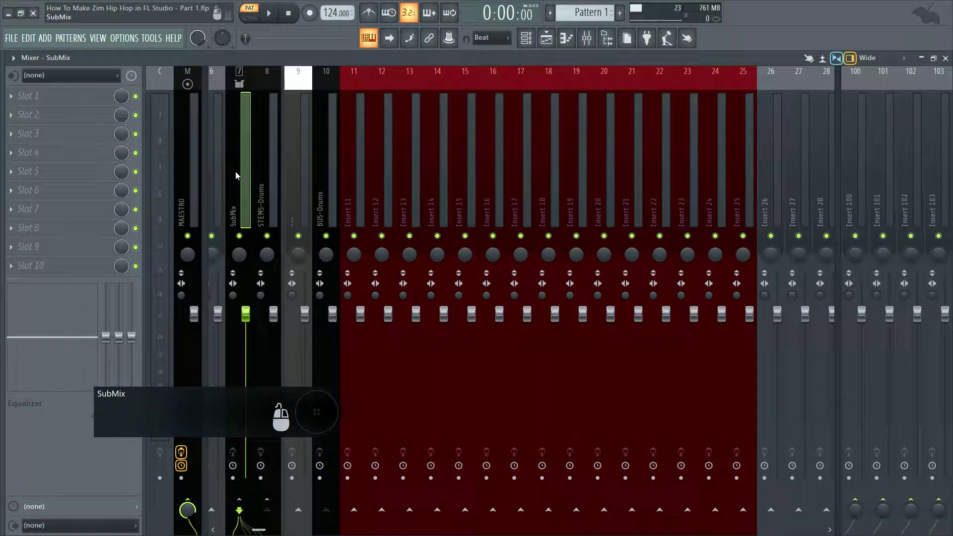
click(272, 194)
click(327, 187)
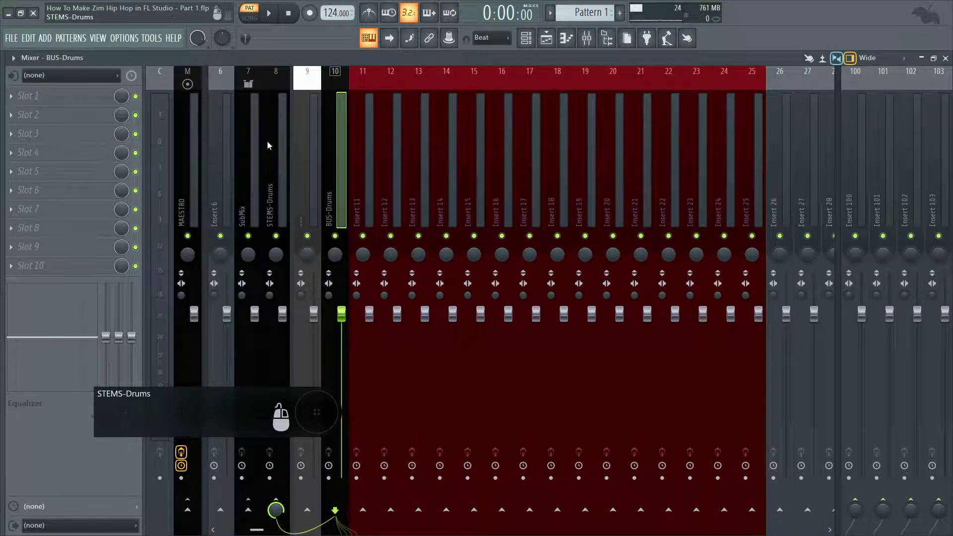
Assign the Folder icon to the STEMS-Drums mixer track, keeping its name.
right_click(268, 149)
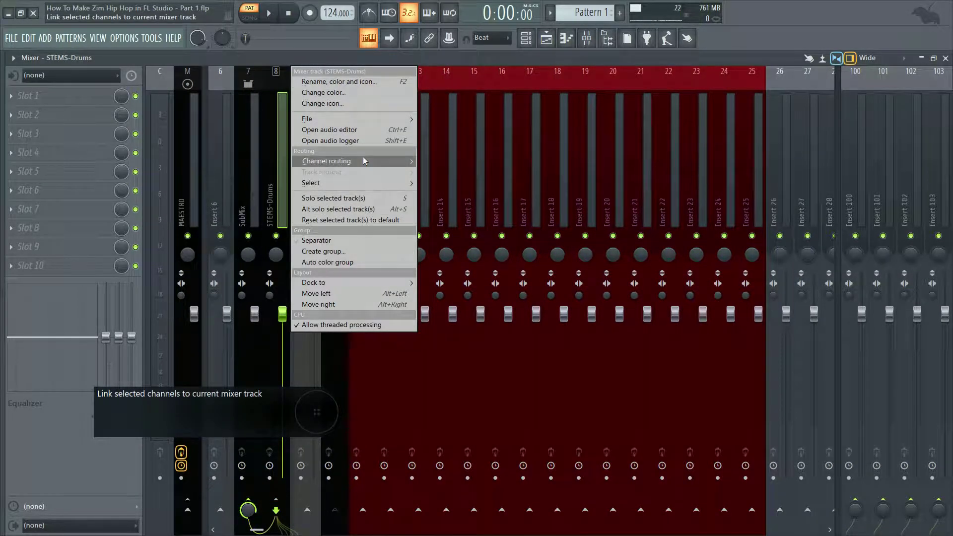
click(342, 81)
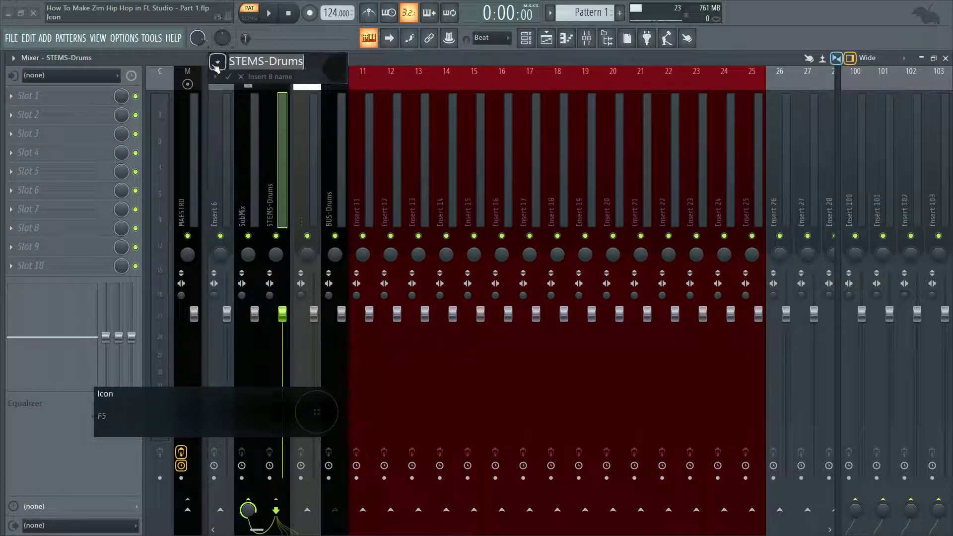
click(217, 61)
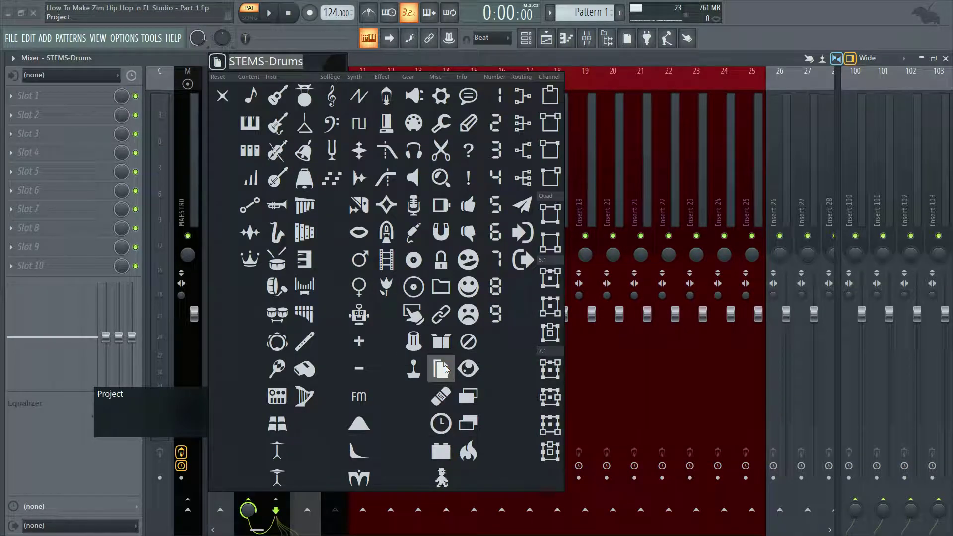
click(441, 287)
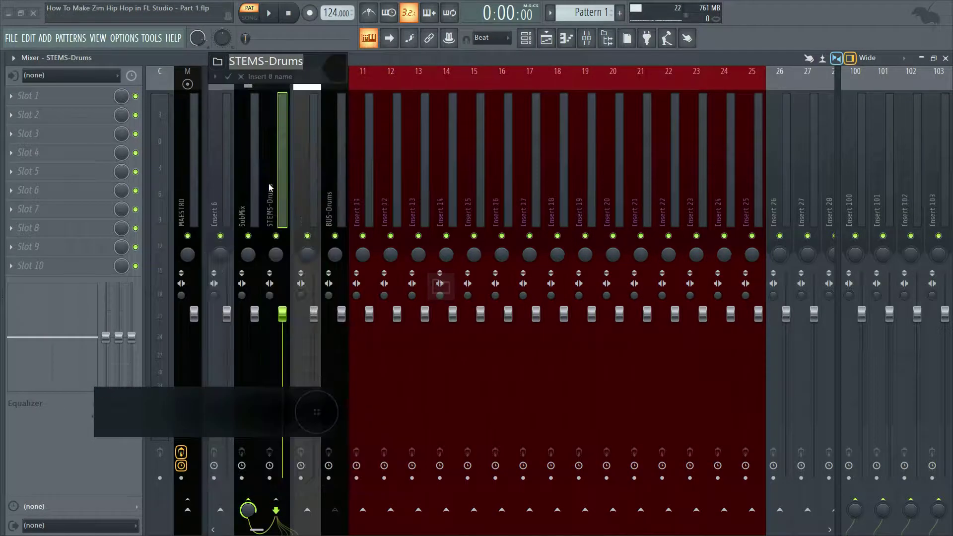
click(230, 76)
Assign the same Folder icon to the BUS-Drums mixer track.
click(339, 125)
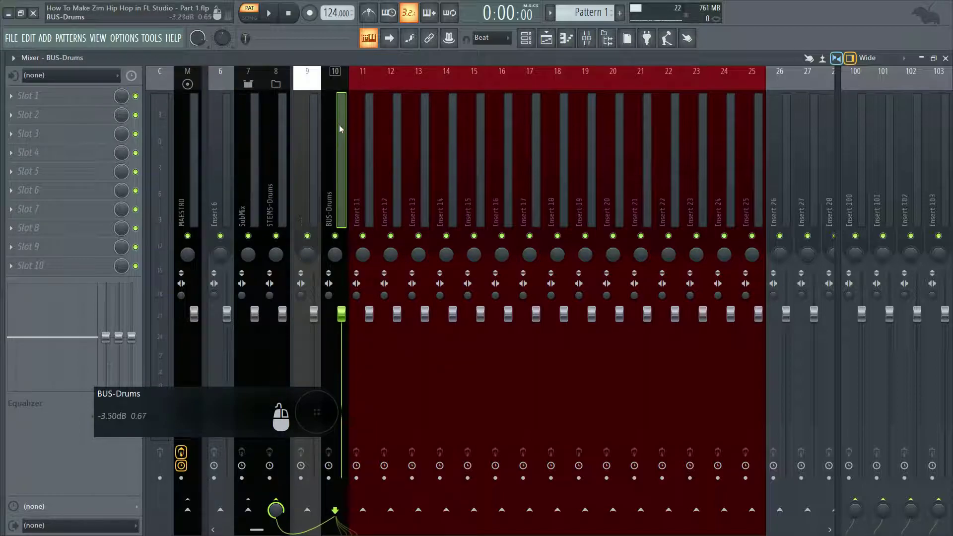
right_click(338, 126)
click(392, 103)
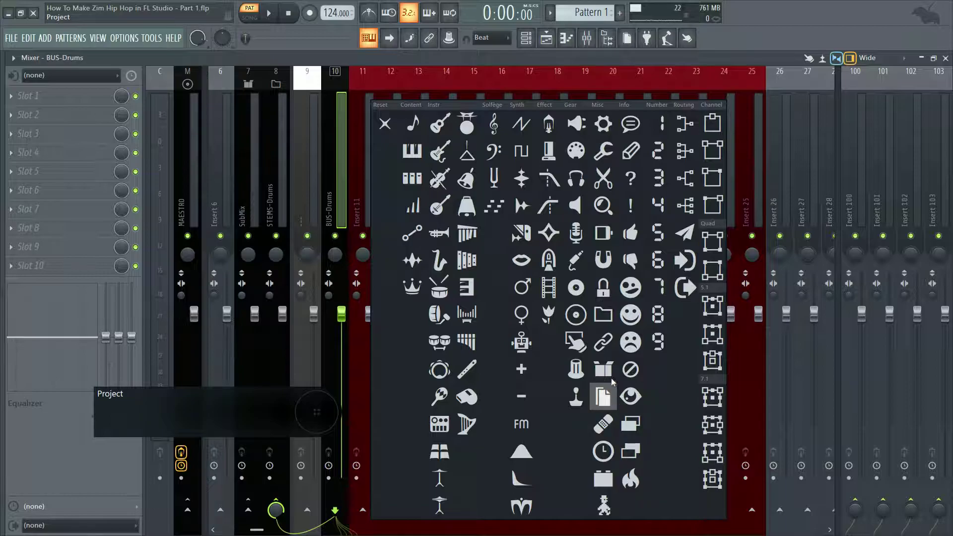
click(604, 316)
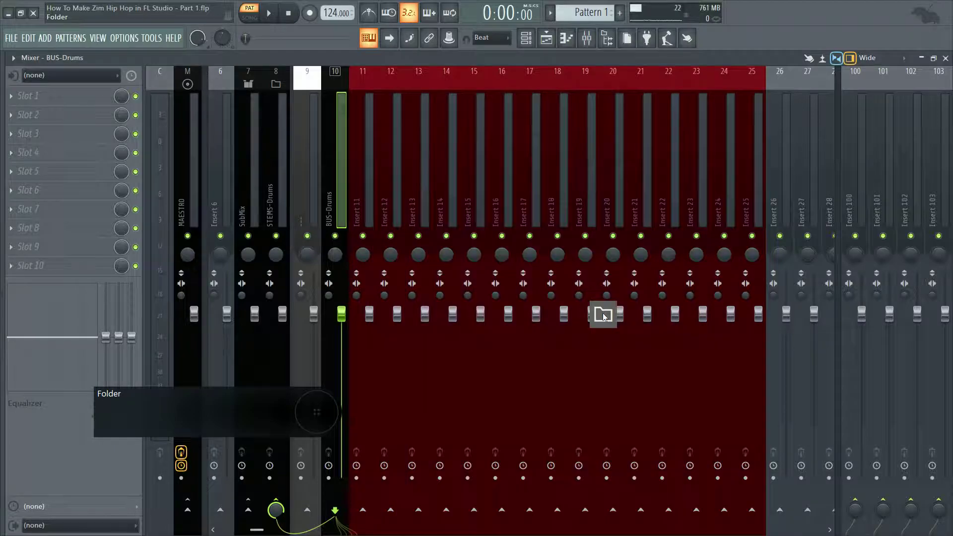
right_click(348, 72)
click(193, 85)
right_click(192, 85)
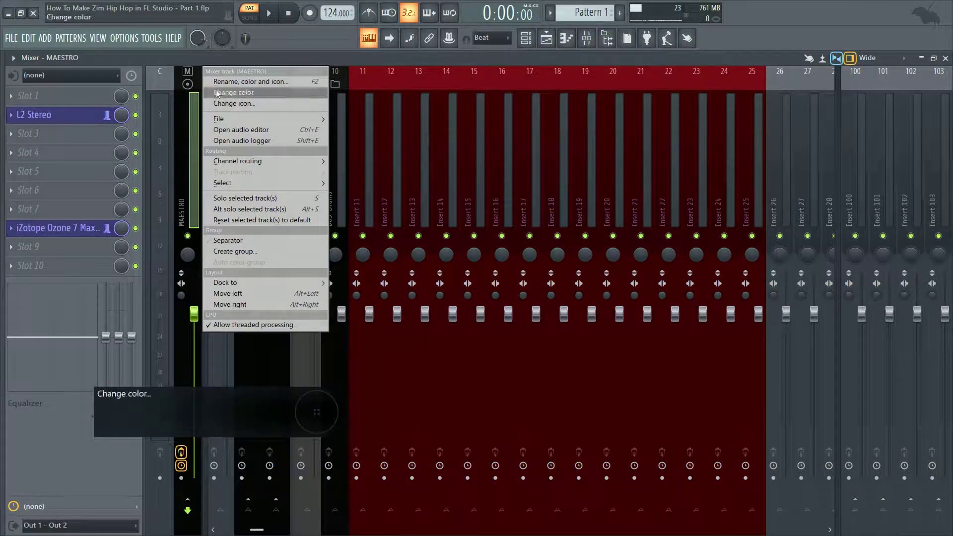
mouse_move(223, 183)
click(353, 215)
Name the Insert 28 mixer track BUS-Synth_Pads, leaving two plain tracks after the red drum section.
drag(256, 530, 336, 516)
click(445, 131)
right_click(453, 94)
right_click(441, 101)
click(415, 100)
right_click(458, 135)
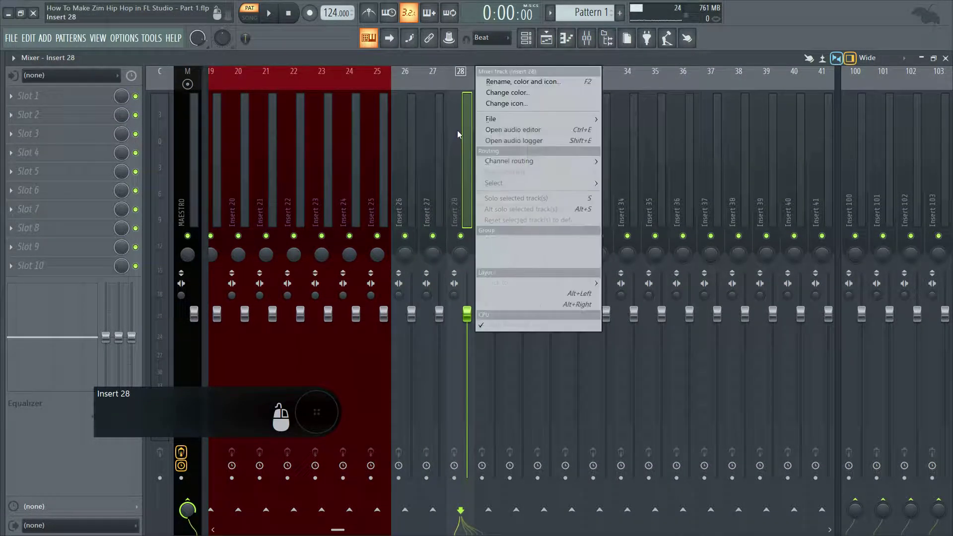
click(521, 81)
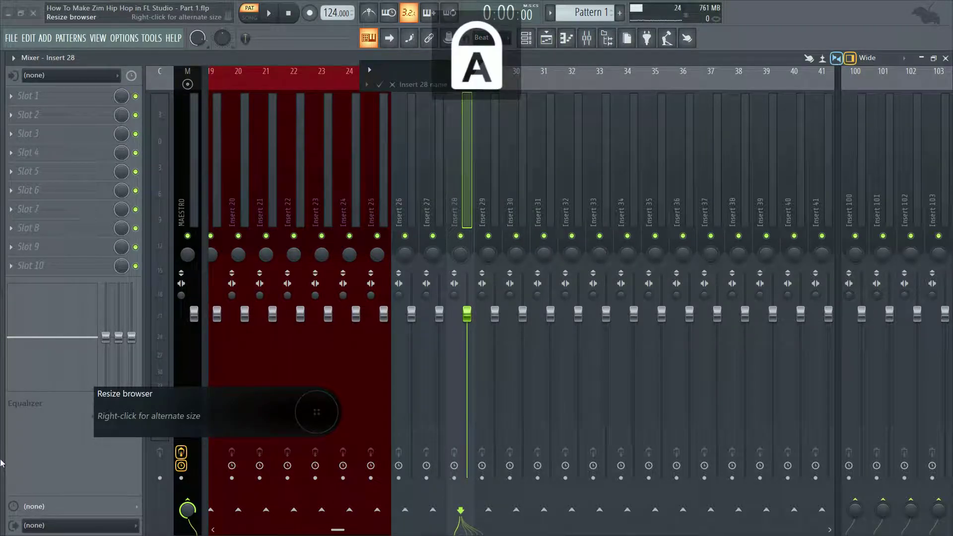
text(FD)
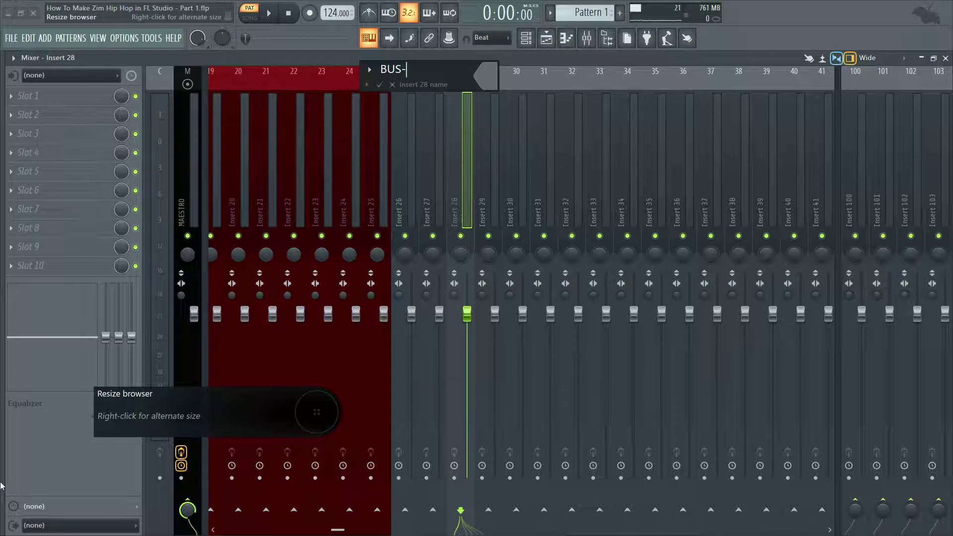
text(S-S)
key(Caps_Lock)
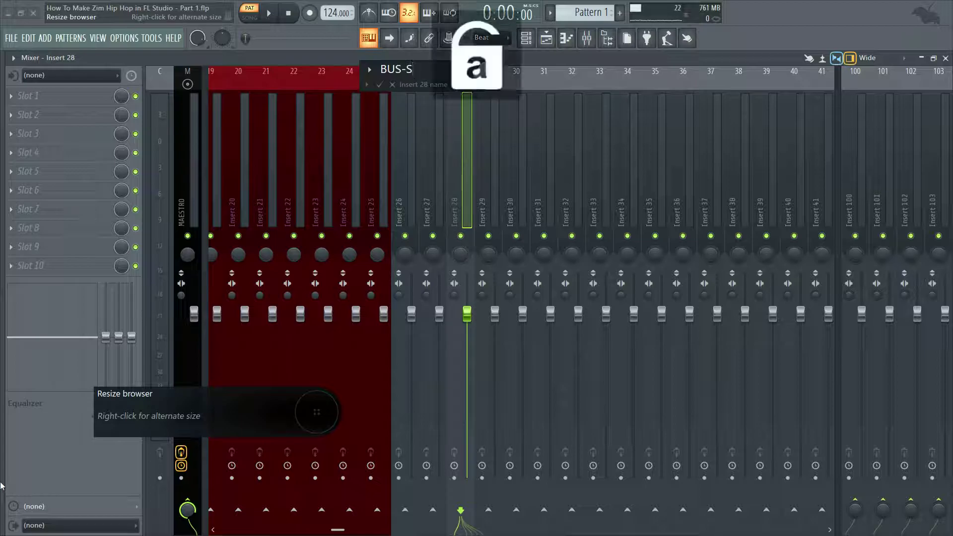
text(ynthP)
text(ads)
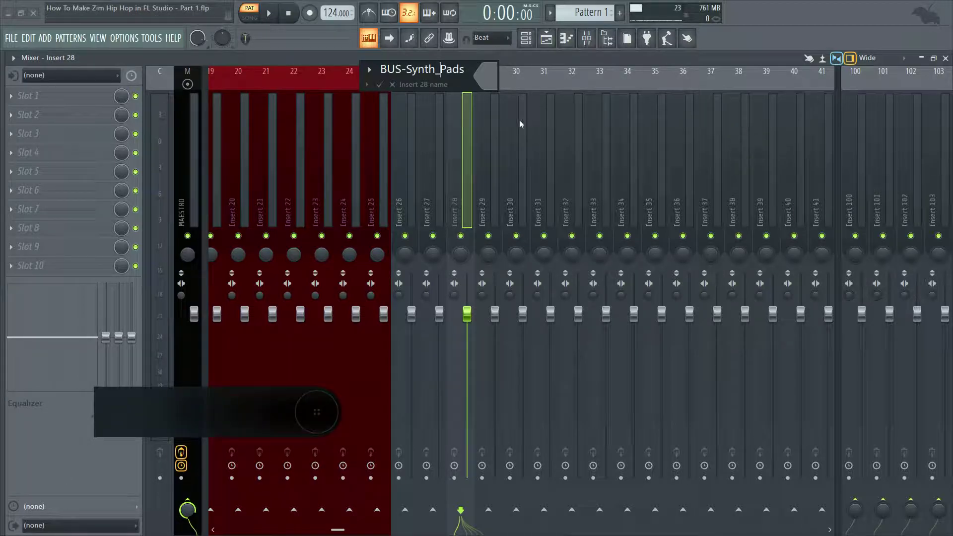
Apply the recently used black color to the BUS-Synth_Pads track and accept its new name and color.
click(487, 86)
click(503, 128)
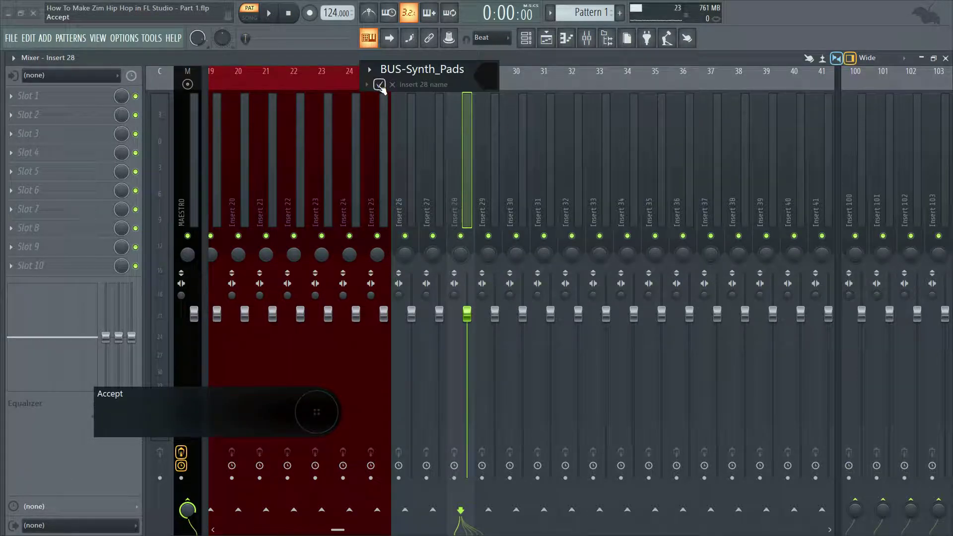
click(380, 85)
Color the Insert 29 mixer track purple (red 128, green 0, blue 255), leaving its name empty.
click(495, 127)
right_click(494, 130)
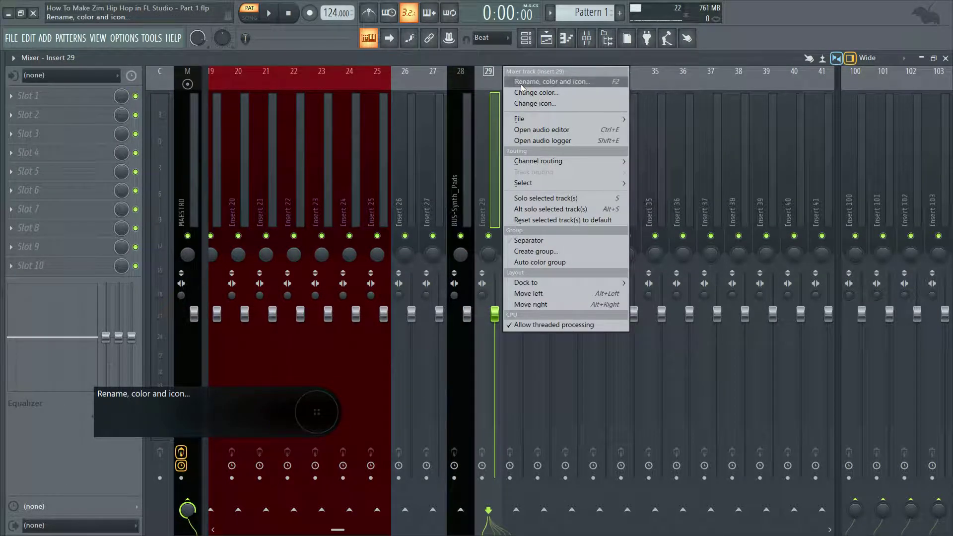
click(529, 79)
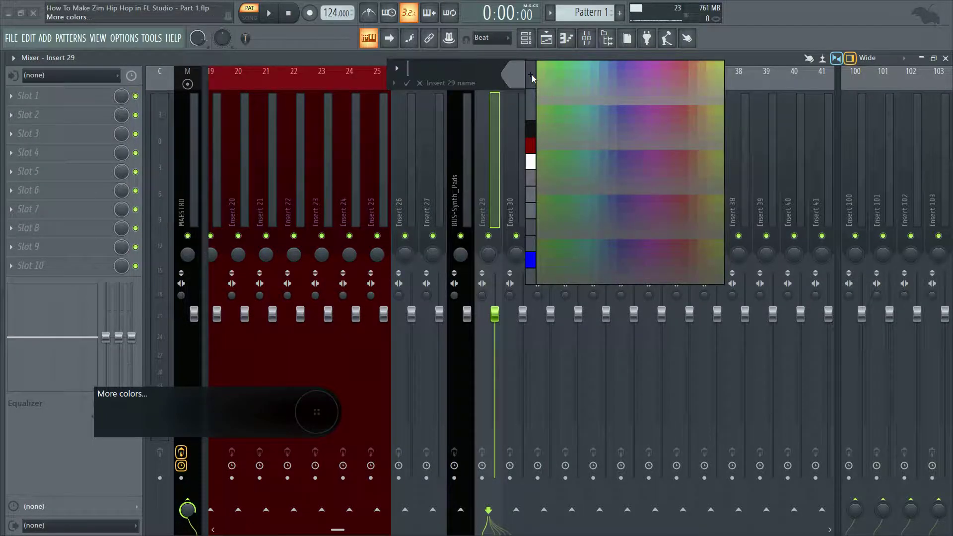
click(531, 74)
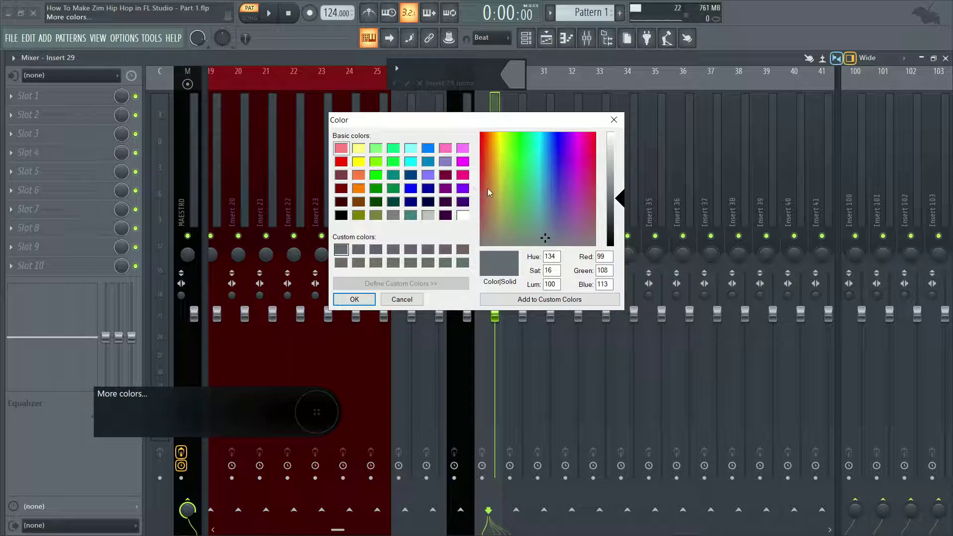
click(463, 189)
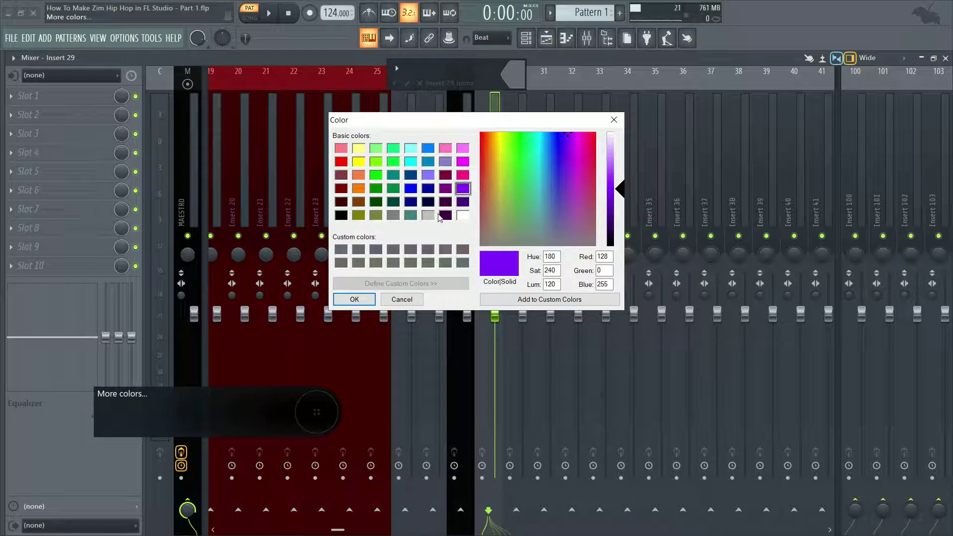
click(355, 300)
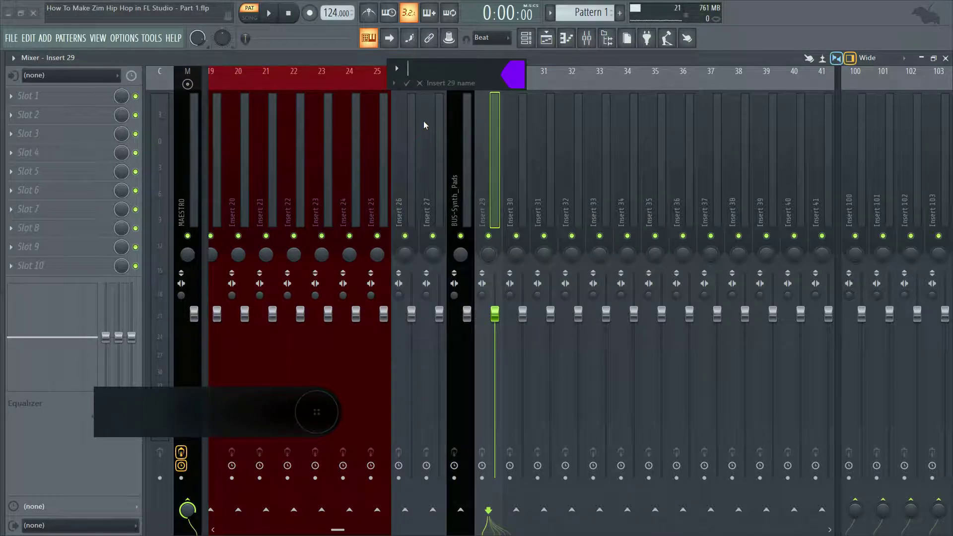
click(407, 84)
Apply the recently used purple to the Insert 30 mixer track without naming it.
right_click(507, 117)
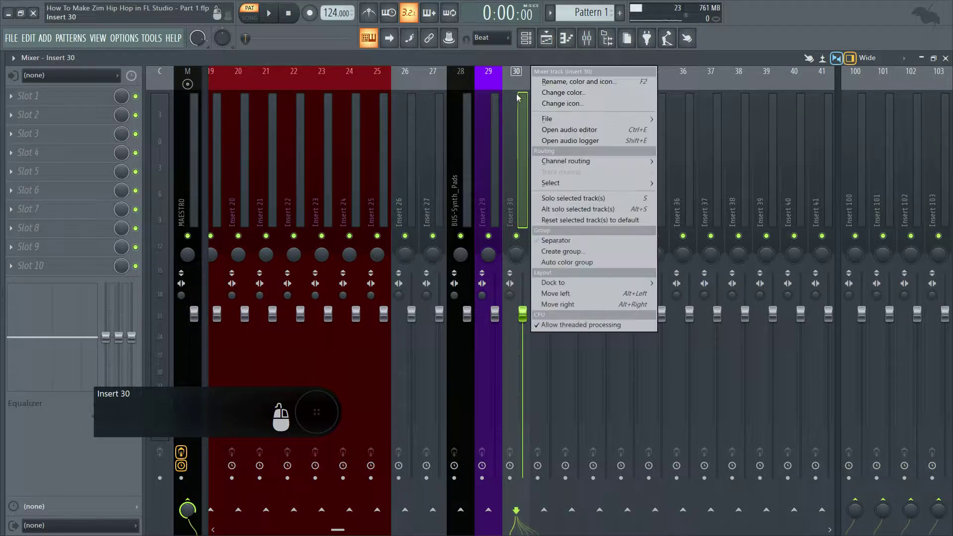
click(538, 80)
click(548, 129)
click(425, 84)
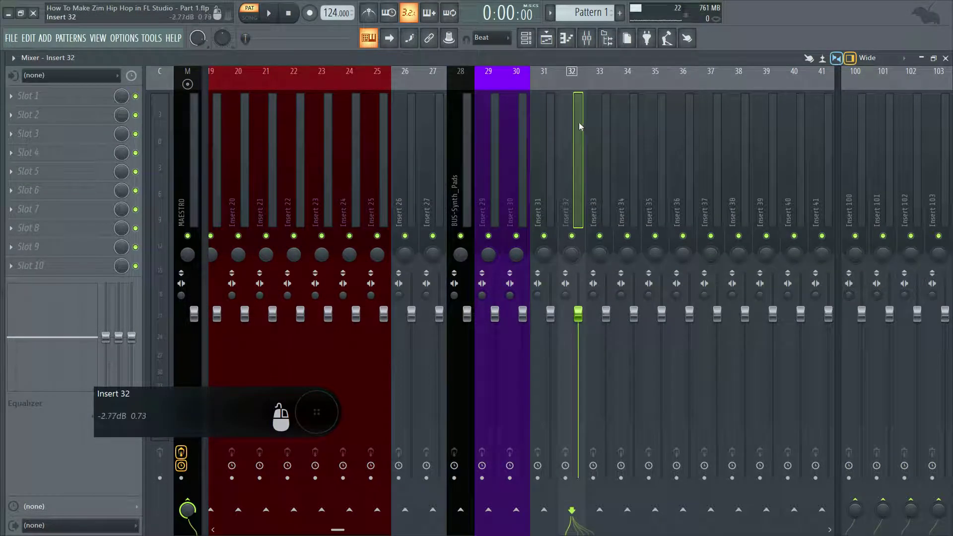
Give the Insert 31 mixer track the same purple color, leaving its name empty.
right_click(546, 119)
click(578, 75)
click(584, 125)
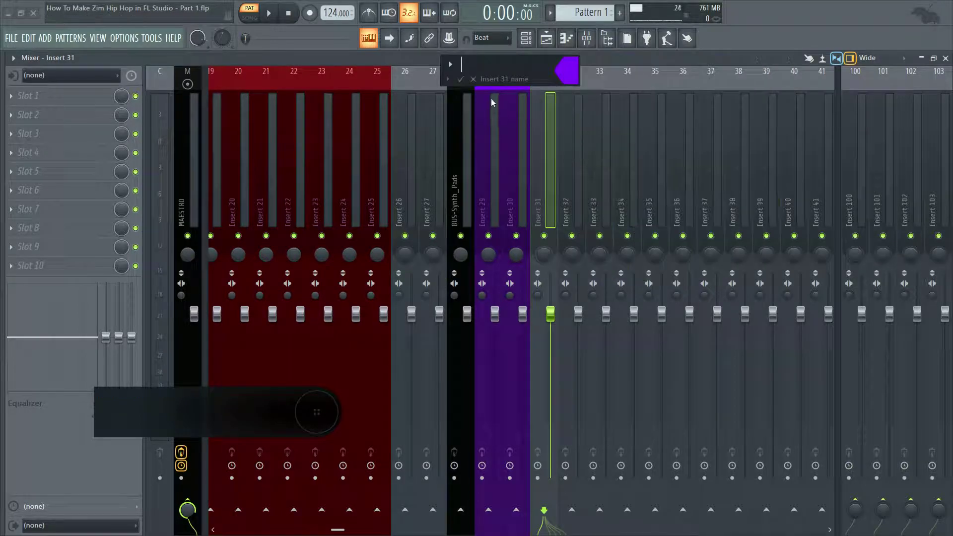
click(460, 80)
Apply the recently used purple color to the Insert 32 mixer track, leaving it unnamed.
right_click(574, 117)
click(607, 78)
click(588, 73)
click(607, 124)
click(482, 80)
Color the Insert 33 and Insert 34 mixer tracks with the recently used purple, leaving both names empty.
right_click(602, 119)
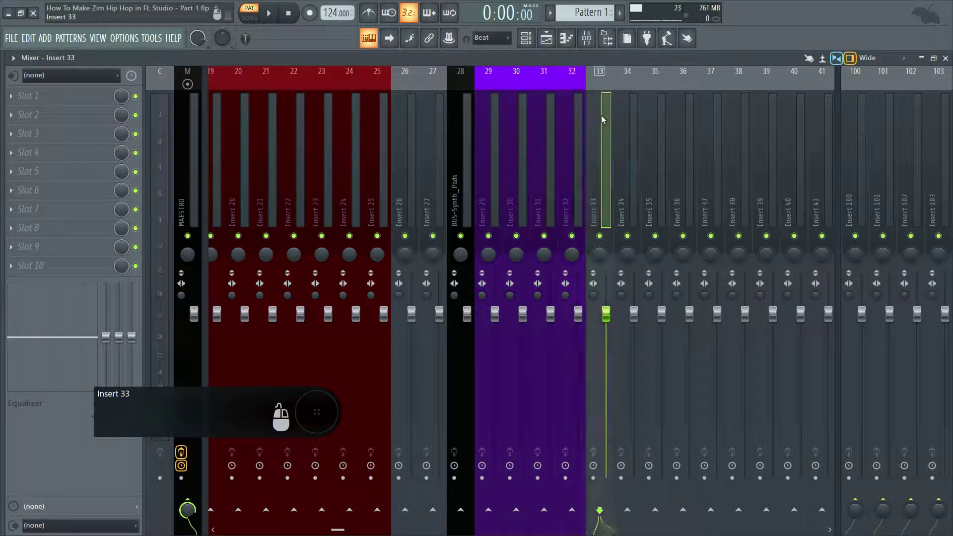
click(627, 82)
click(632, 124)
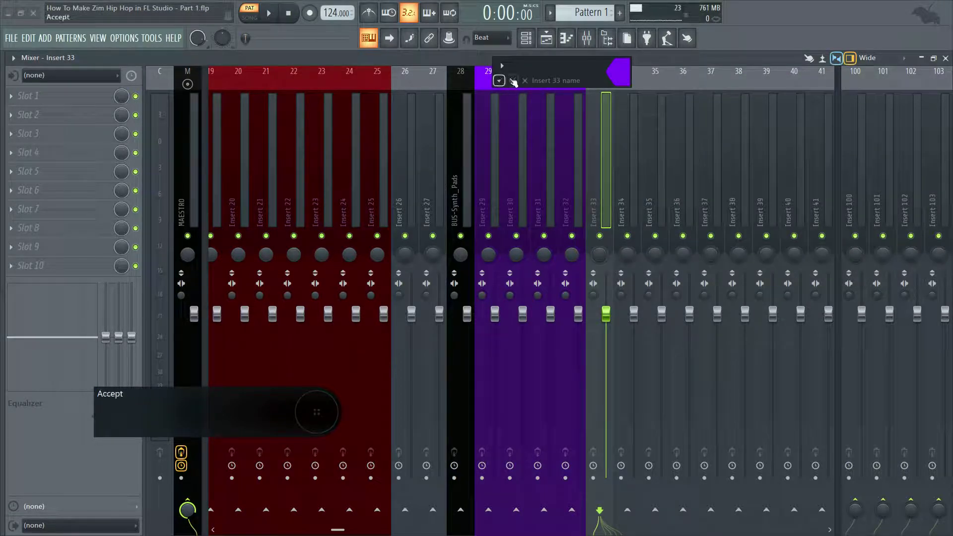
click(510, 80)
right_click(628, 149)
click(655, 79)
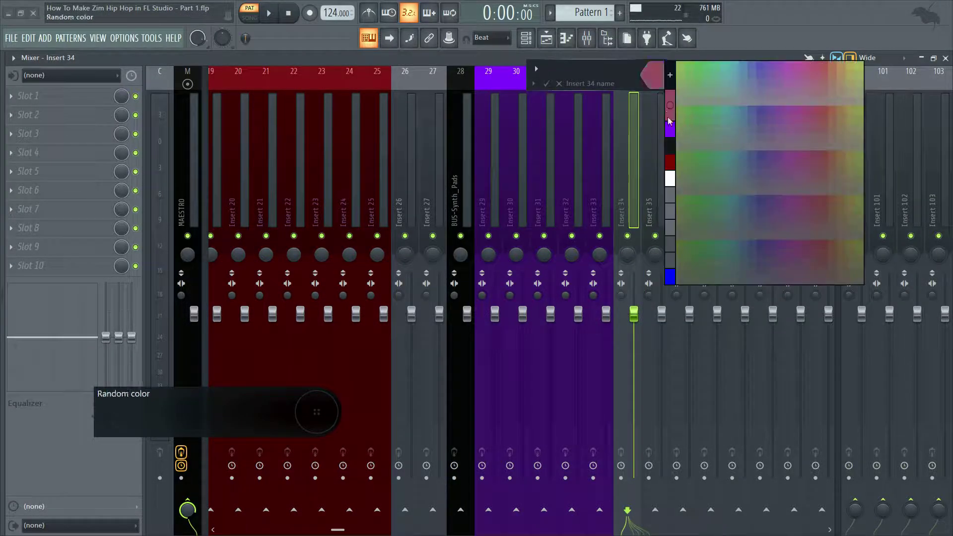
click(673, 135)
click(547, 83)
Apply the recently used purple color to the Insert 35 mixer track without naming it.
right_click(654, 149)
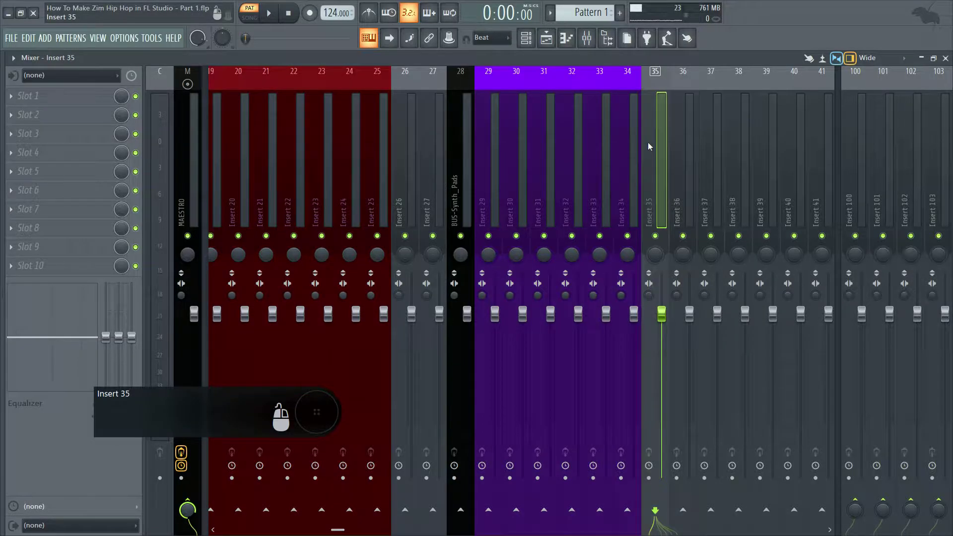
click(684, 95)
click(693, 127)
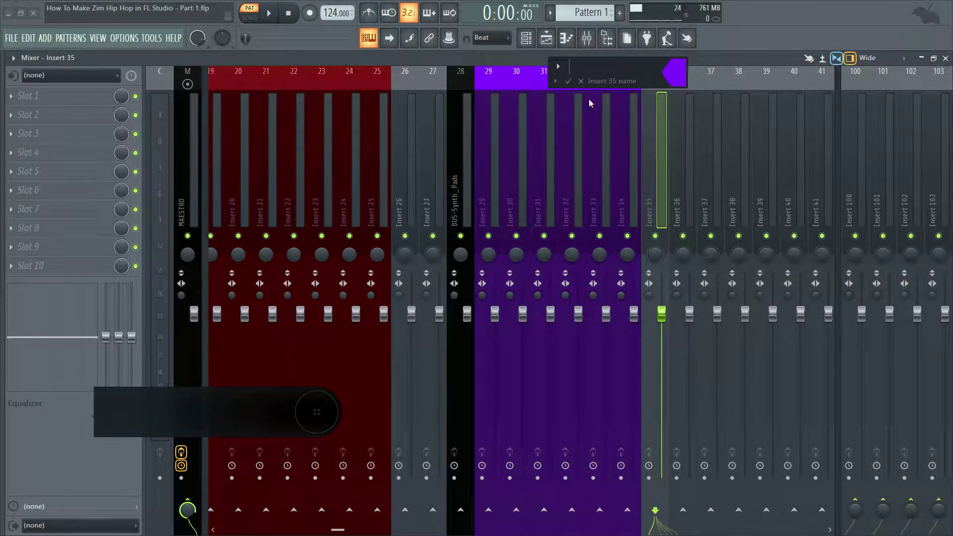
click(568, 82)
click(628, 149)
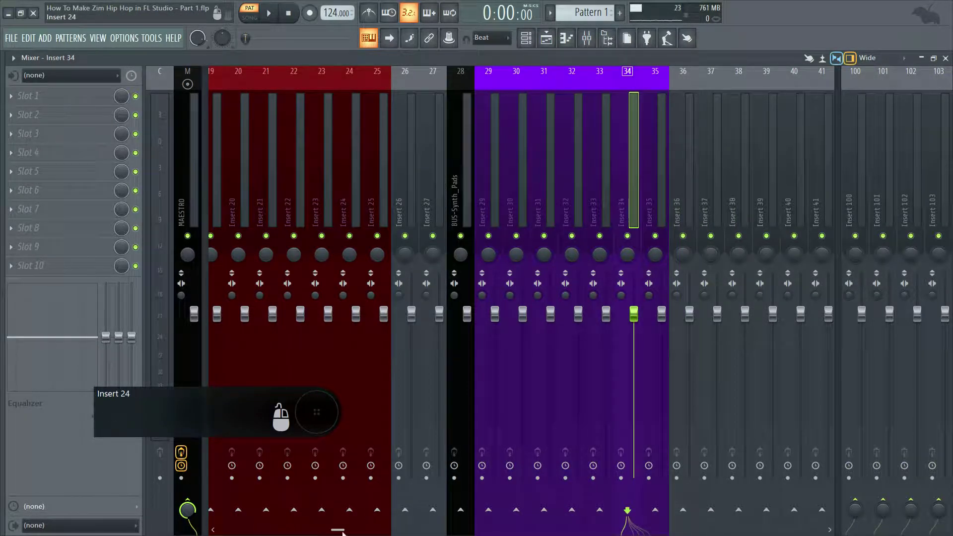
Name the Insert 38 mixer track BUS-Bass, leaving two spare tracks after the purple section.
drag(342, 532, 374, 530)
click(526, 132)
click(551, 149)
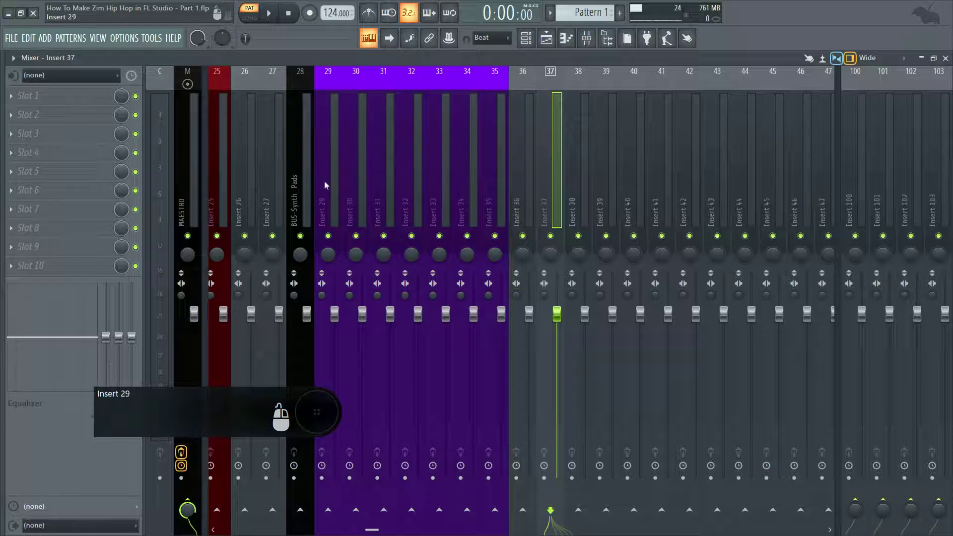
mouse_move(372, 531)
mouse_down()
mouse_move(363, 531)
mouse_move(374, 530)
mouse_up()
right_click(567, 158)
click(602, 79)
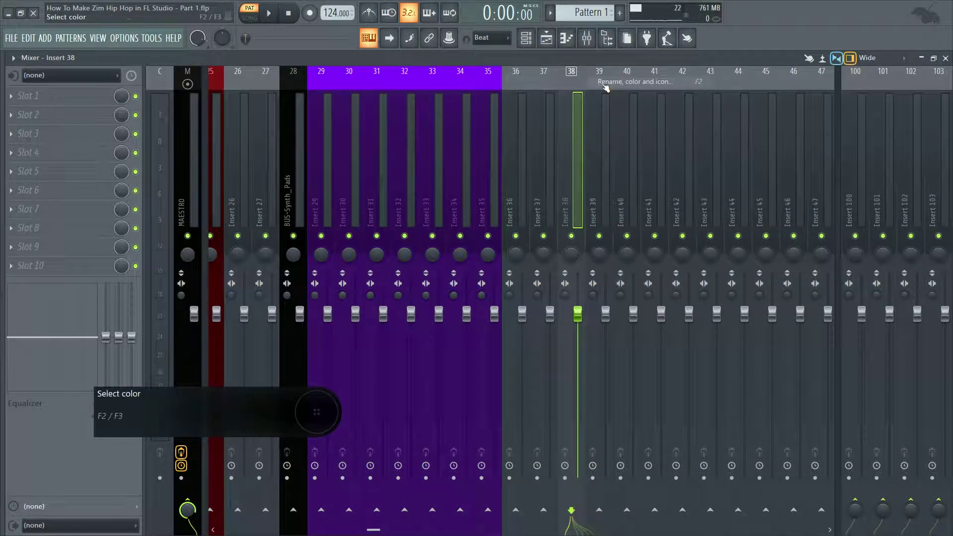
text(BUS-BASS)
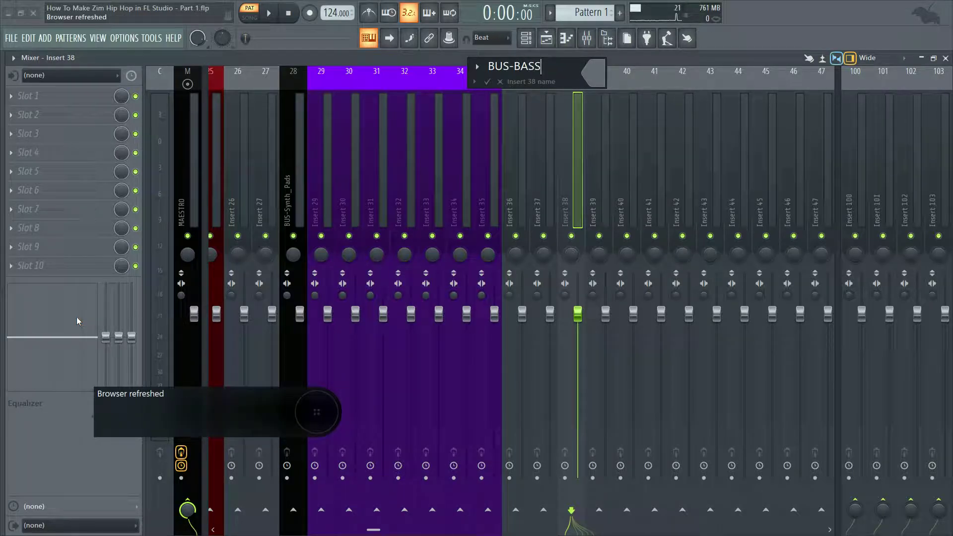
key(BackSpace)
key(BackSpace)
key(BackSpace)
key(Caps_Lock)
Give the BUS-Bass track a pure blue from the basic colors and accept its name and color.
click(591, 75)
click(611, 70)
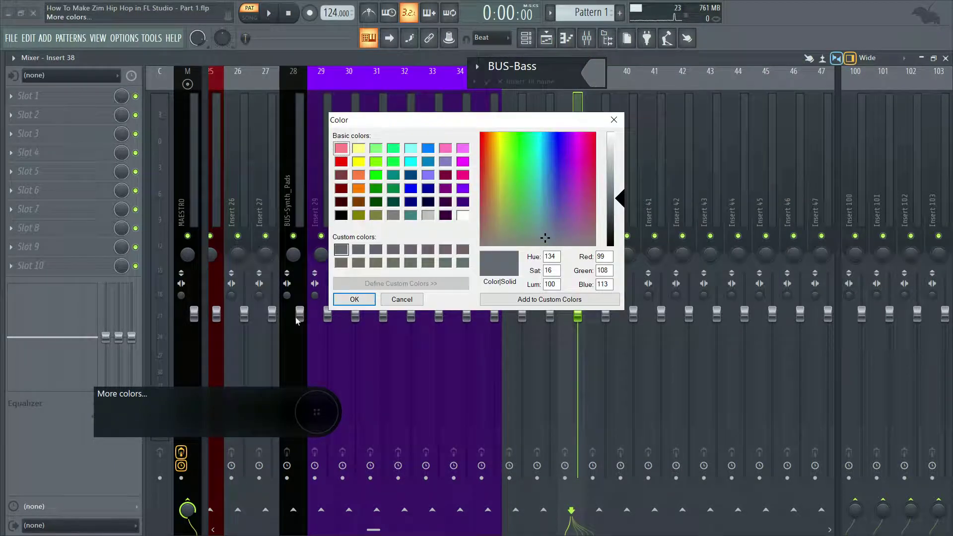
click(411, 188)
click(362, 301)
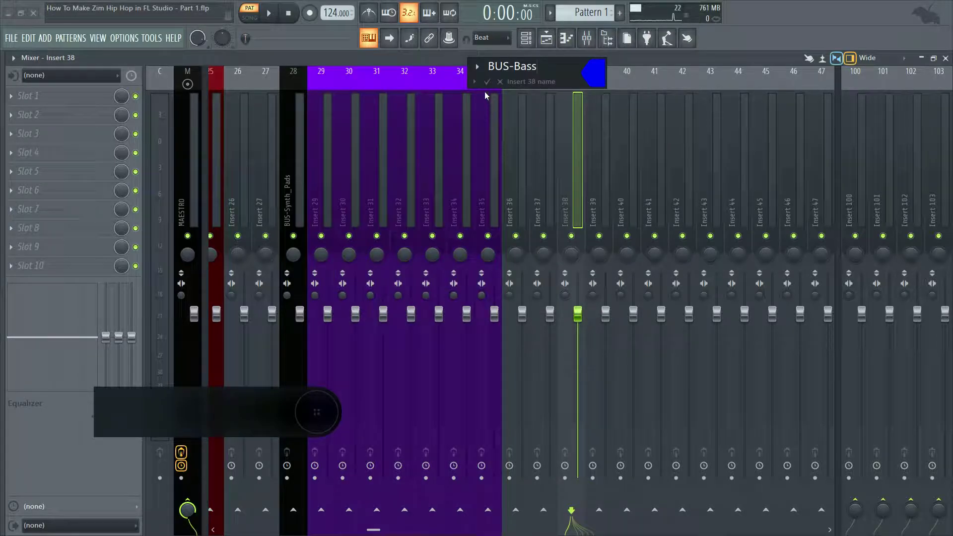
key(Return)
Recolor the BUS-Bass mixer track with the recently used black, keeping its name.
right_click(586, 70)
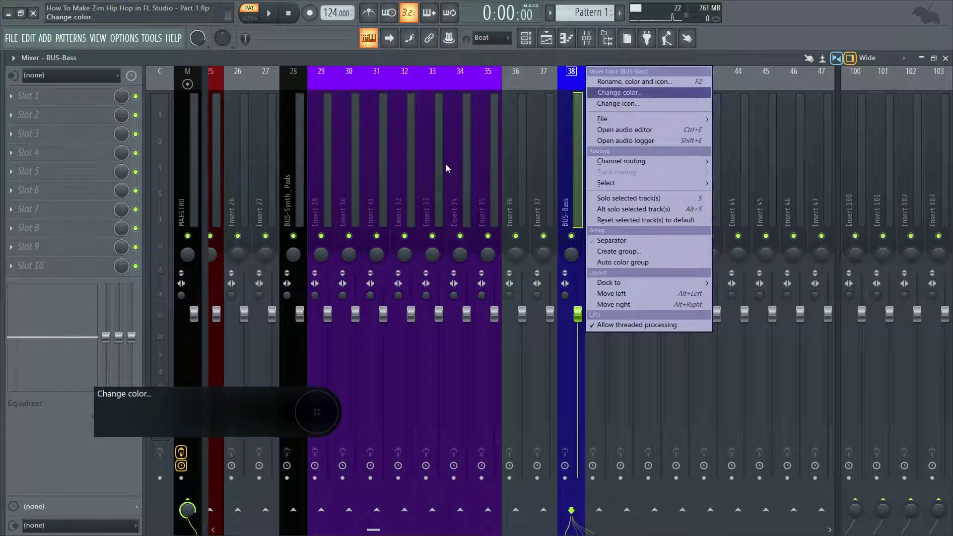
click(621, 81)
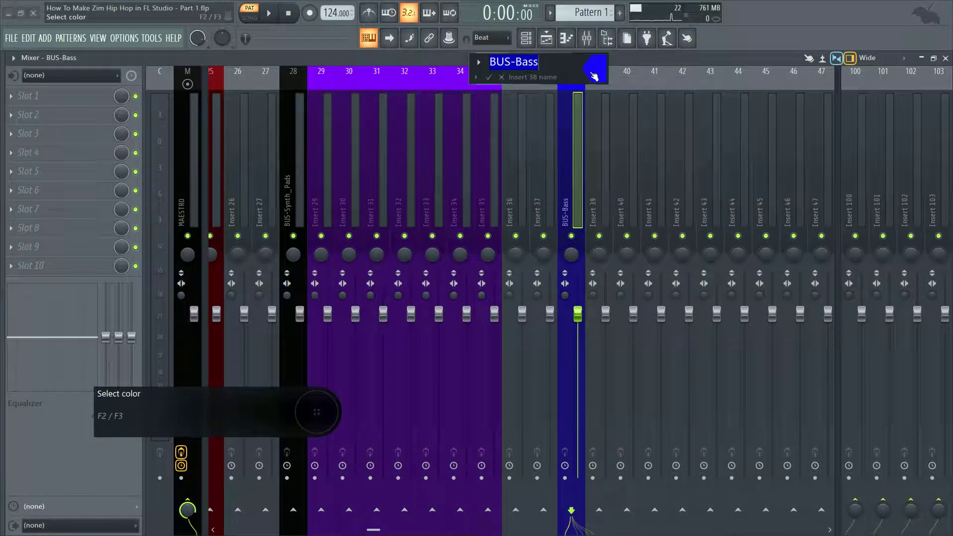
click(594, 70)
click(614, 142)
click(490, 78)
Color the Insert 39 mixer track with the recently used blue, leaving its name empty.
right_click(602, 155)
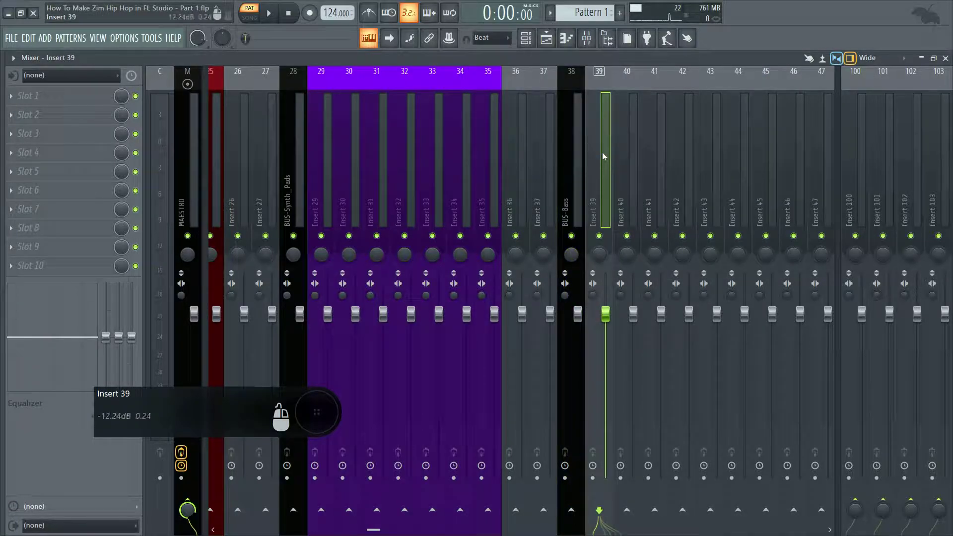
click(639, 85)
click(629, 74)
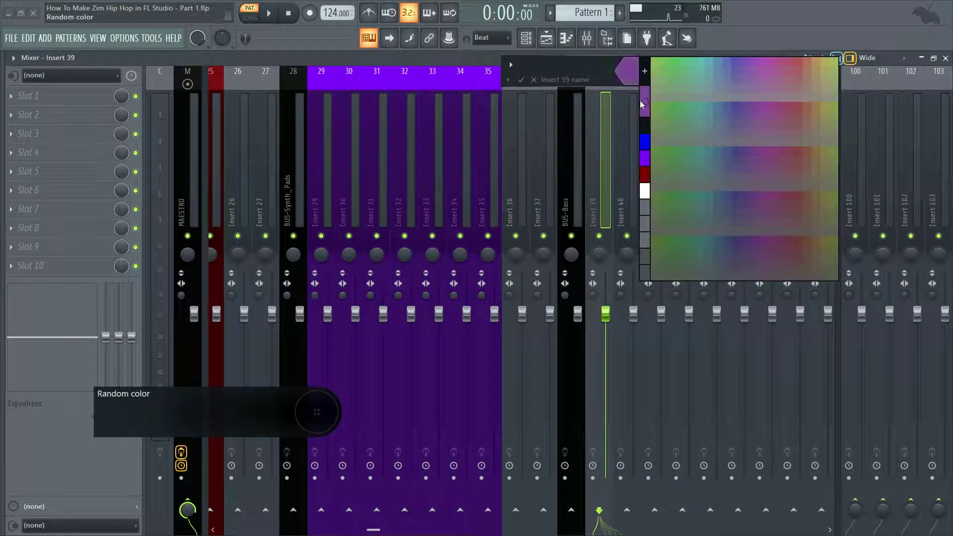
click(651, 143)
click(522, 80)
Give the Insert 40 mixer track the same blue from the basic colors without naming it.
click(628, 149)
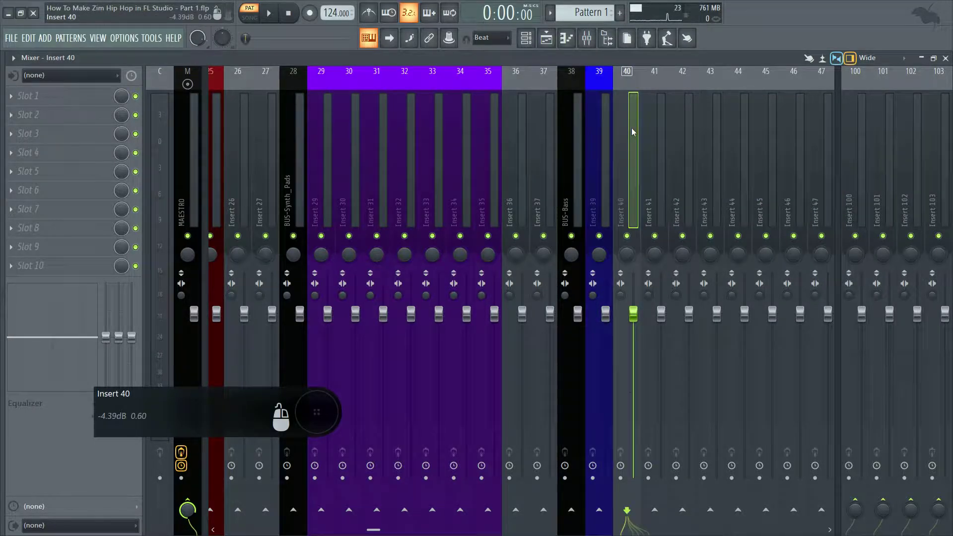
right_click(636, 149)
click(651, 78)
click(650, 72)
click(664, 70)
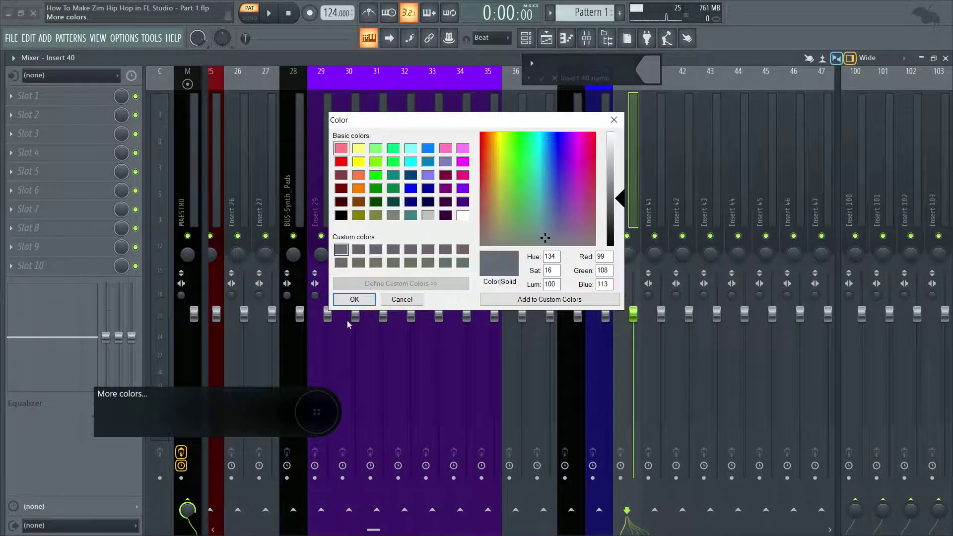
click(411, 188)
click(354, 299)
click(542, 78)
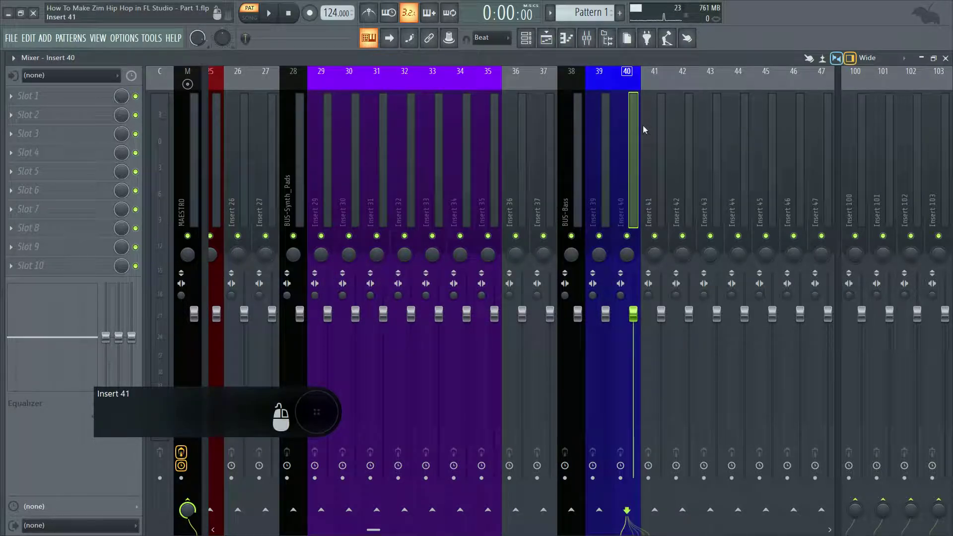
Apply the recently used blue to the Insert 41 mixer track, leaving it unnamed.
click(651, 130)
right_click(651, 127)
click(684, 80)
click(693, 122)
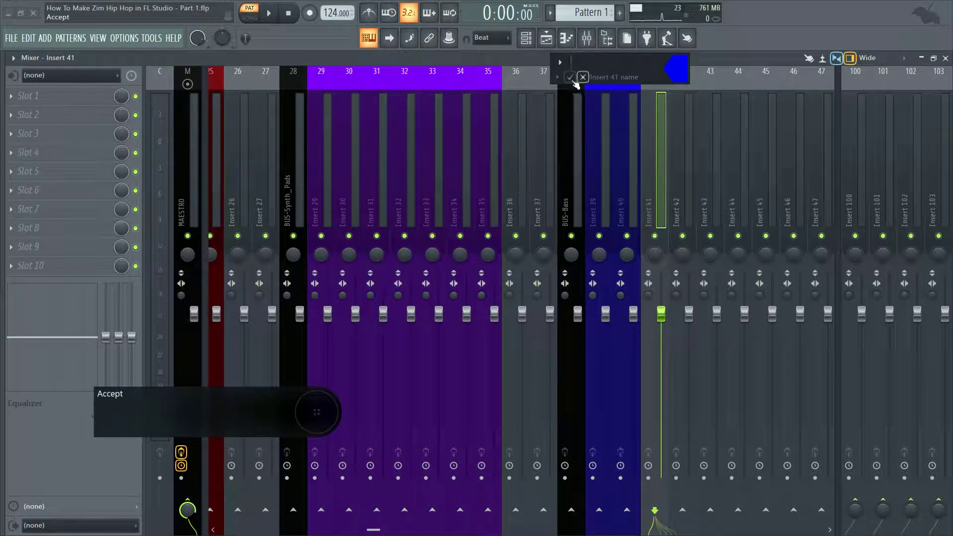
click(571, 77)
Color the Insert 42 mixer track with the recently used blue, leaving its name empty.
right_click(693, 69)
click(713, 83)
click(713, 91)
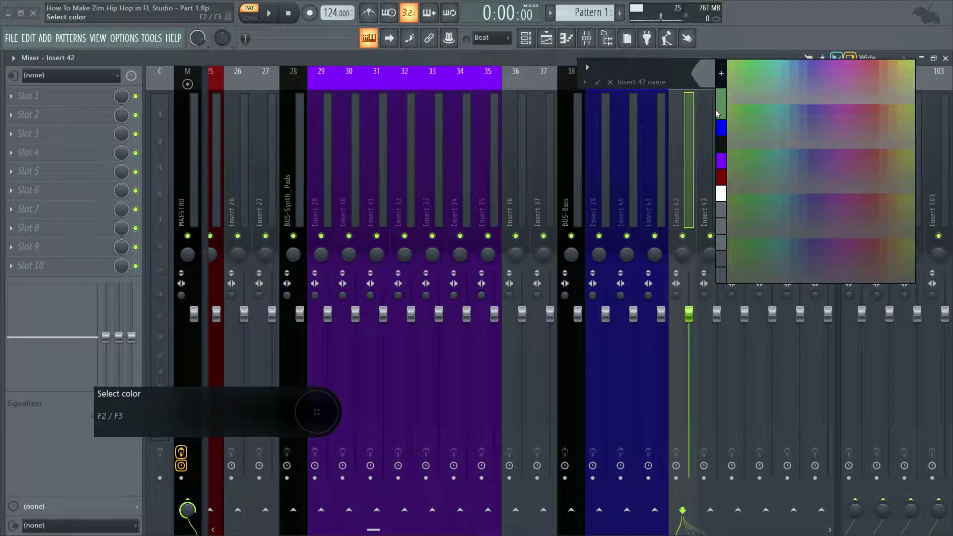
click(721, 122)
click(597, 81)
Apply the recently used blue color to the Insert 43 mixer track without naming it.
click(700, 123)
right_click(705, 71)
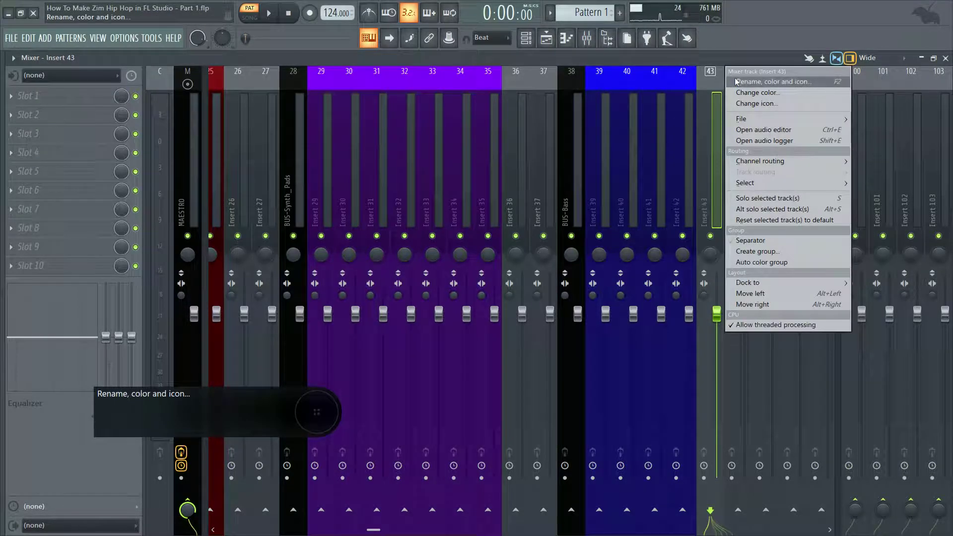
click(715, 79)
click(721, 122)
click(621, 76)
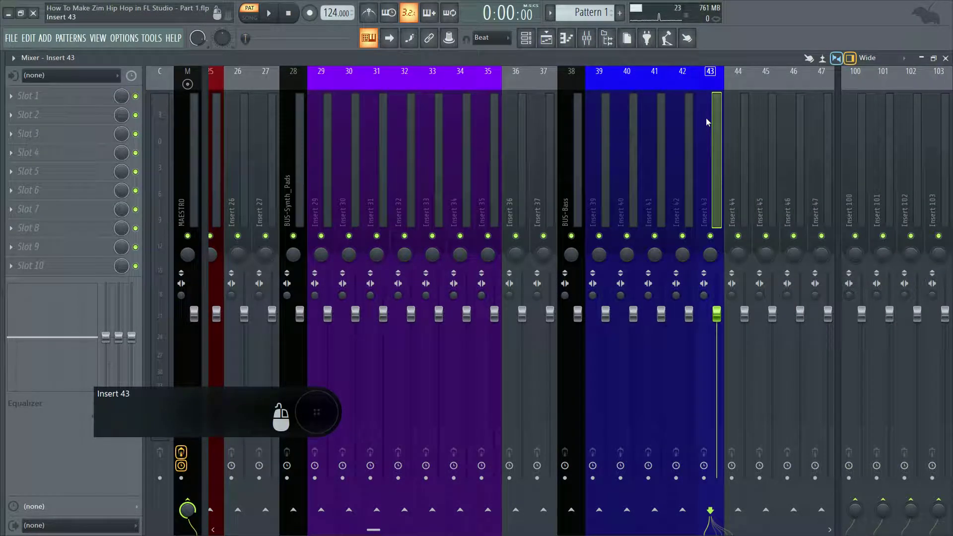
Try to apply the recently used blue to the Insert 44 mixer track.
click(738, 124)
right_click(744, 69)
click(757, 76)
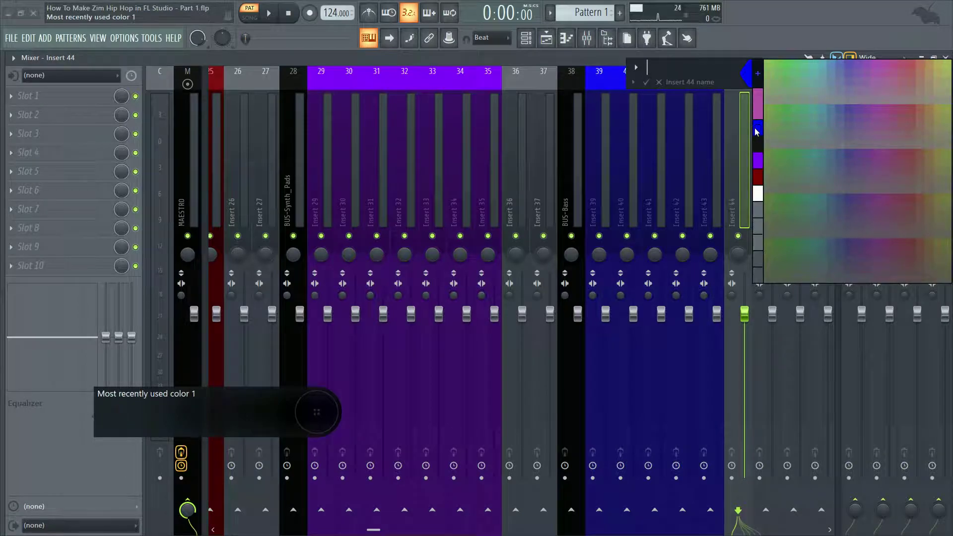
click(756, 129)
click(648, 84)
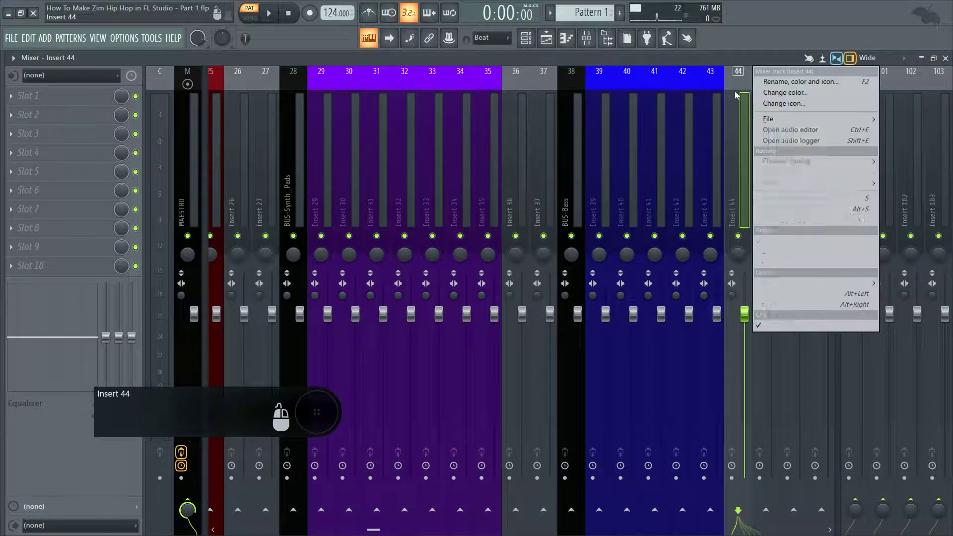
Color the Insert 44 mixer track with the recently used blue, leaving it unnamed.
right_click(745, 69)
click(757, 75)
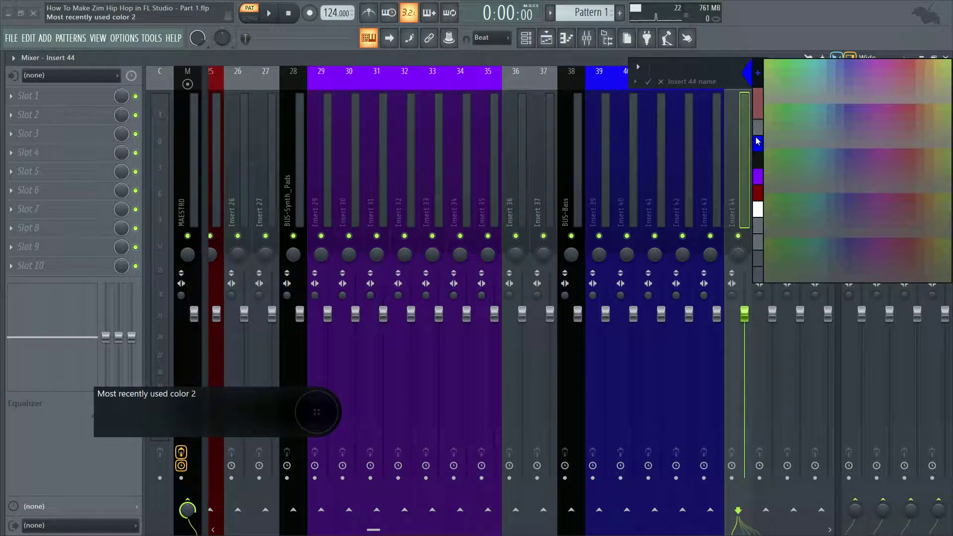
click(758, 142)
click(655, 84)
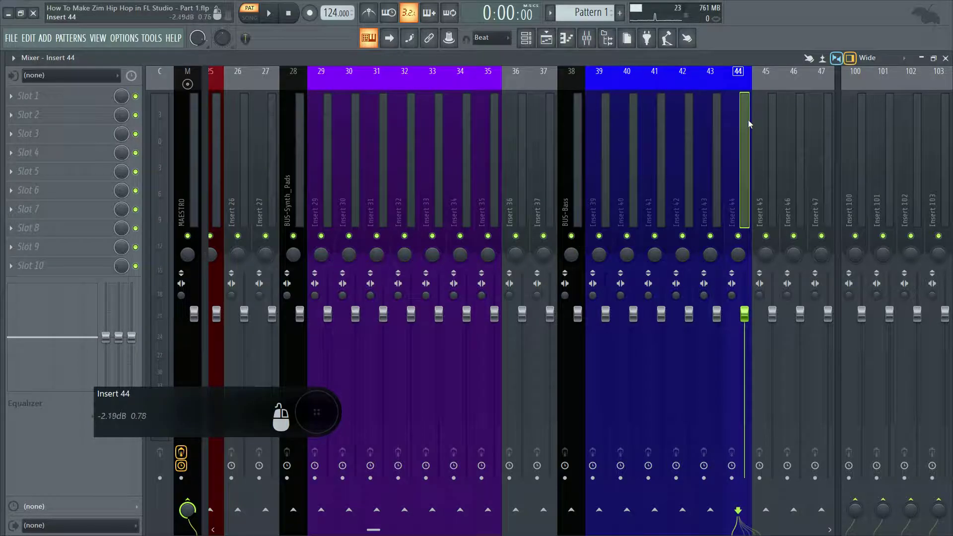
Give the Insert 45 mixer track the recently used blue, leaving its name empty.
click(769, 113)
right_click(777, 73)
click(783, 82)
click(783, 83)
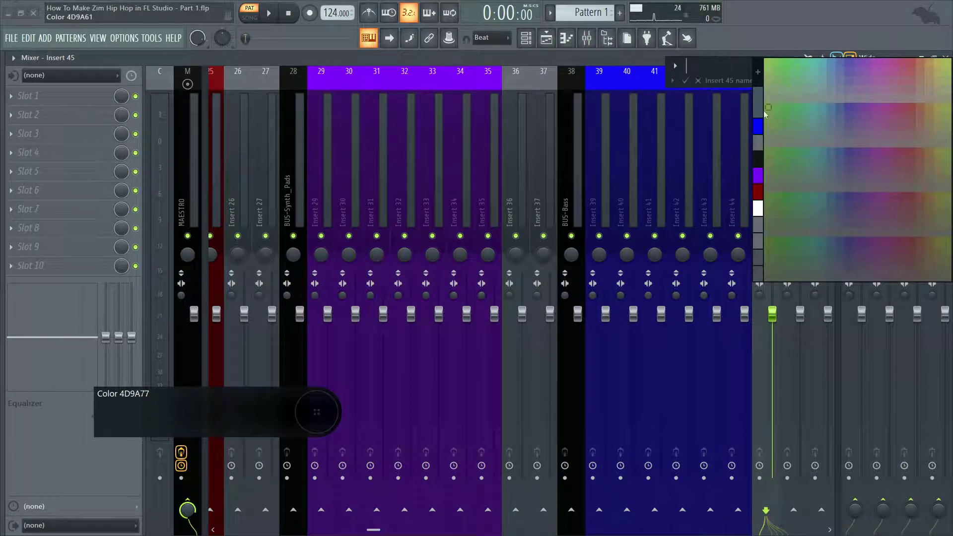
click(758, 127)
click(686, 80)
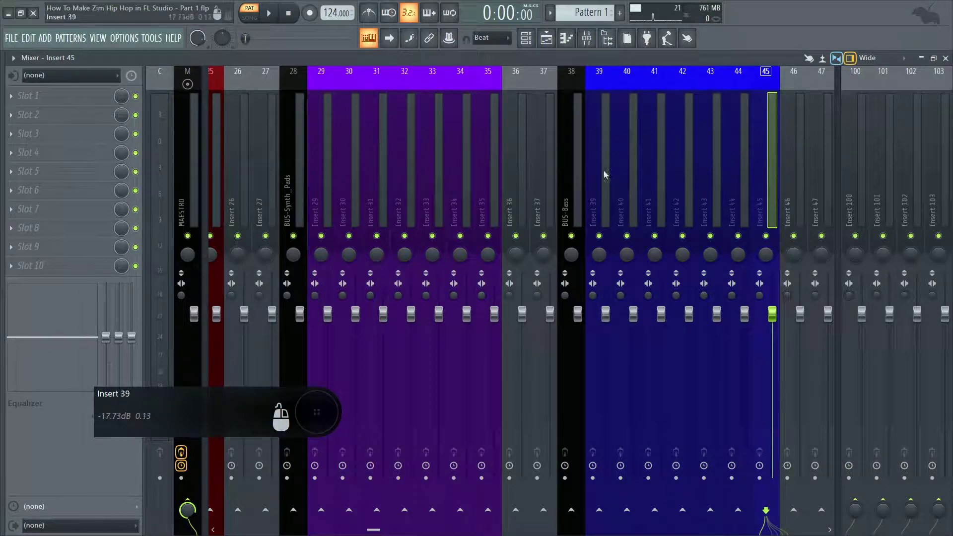
Move BUS-Bass and its seven blue tracks together ahead of the synth-pad section, so that BUS-Bass becomes mixer track 27.
click(575, 166)
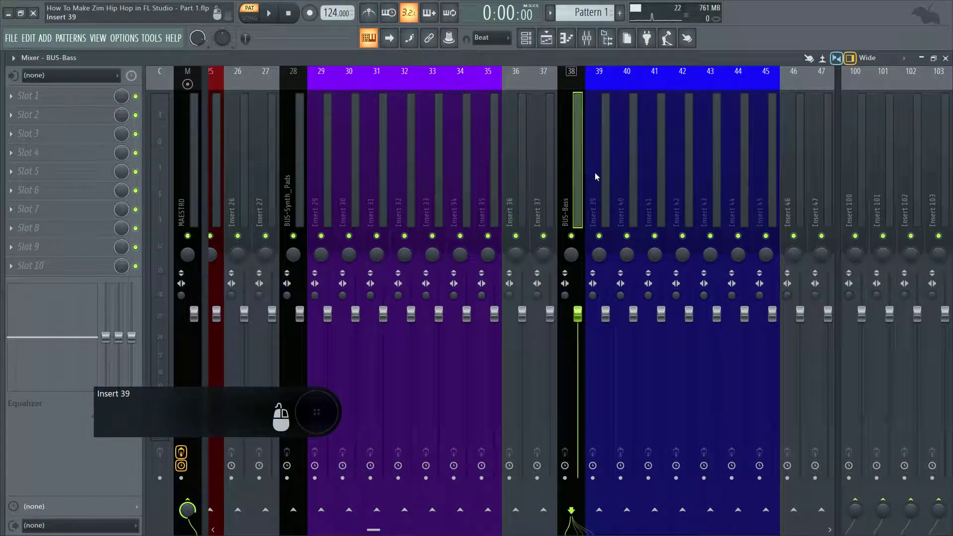
click(604, 166)
drag(579, 196, 764, 171)
ctrl+shift+click(760, 174)
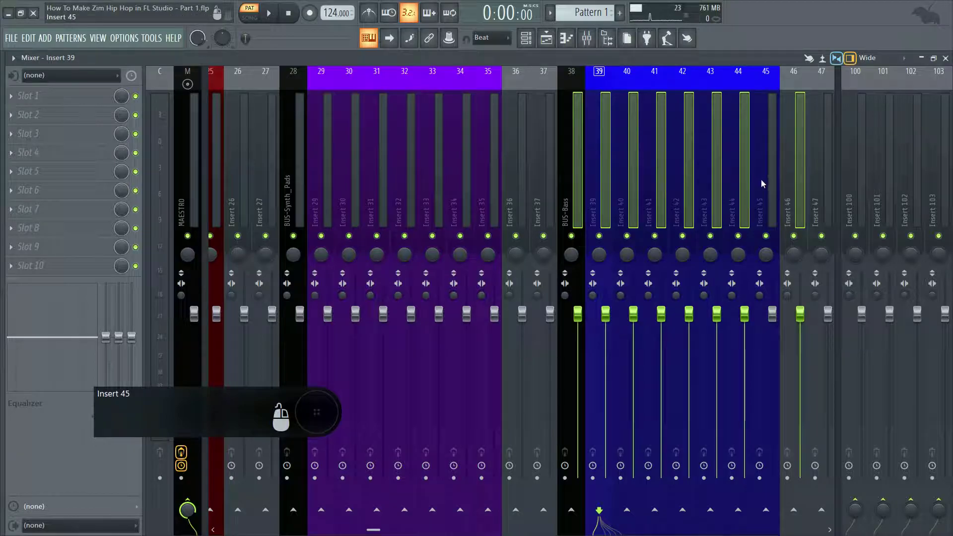
click(762, 180)
drag(575, 181, 743, 183)
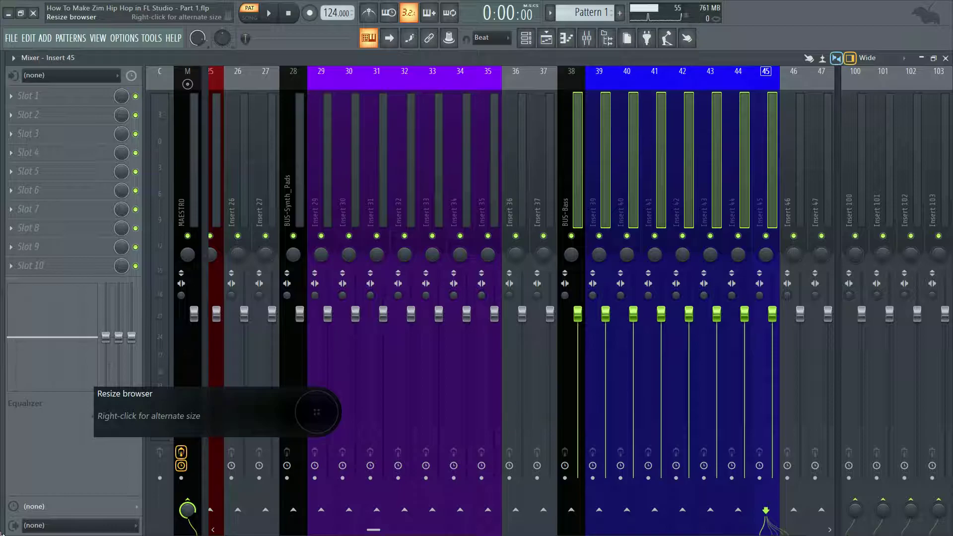
key(alt+Left)
key(alt+Left)
key(alt+Left)
key(alt+Left)
key(alt+Left)
key(alt+Left)
key(alt+Left)
key(alt+Left)
key(alt+Left)
key(alt+Left)
key(alt+Left)
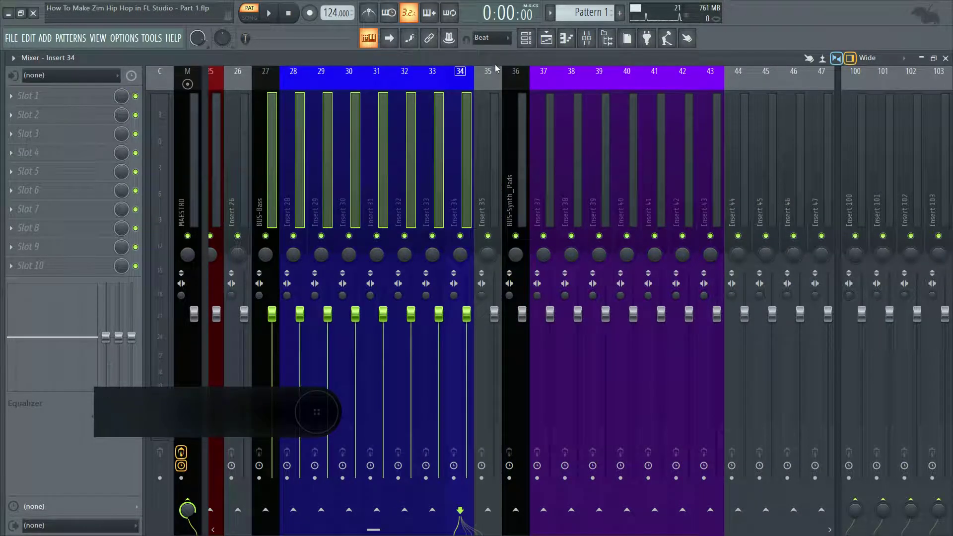
Move BUS-Synth_Pads and its seven purple tracks together one position right, so that the bus becomes mixer track 37.
click(516, 175)
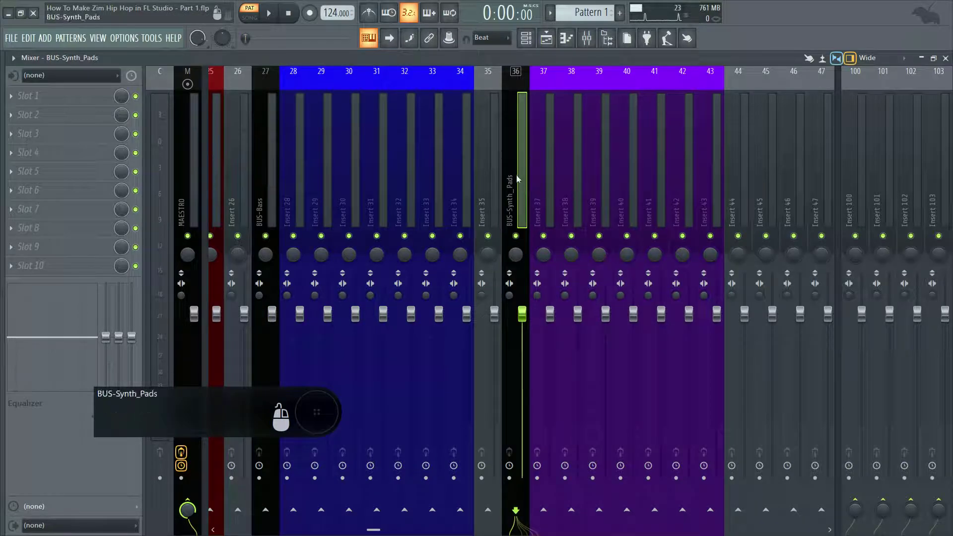
click(599, 170)
click(524, 172)
drag(522, 172, 701, 172)
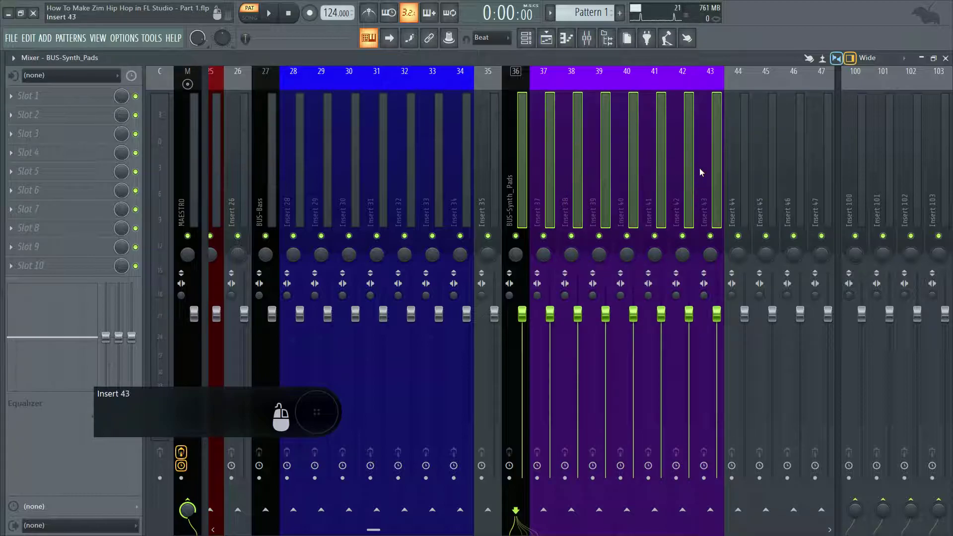
key(alt+Right)
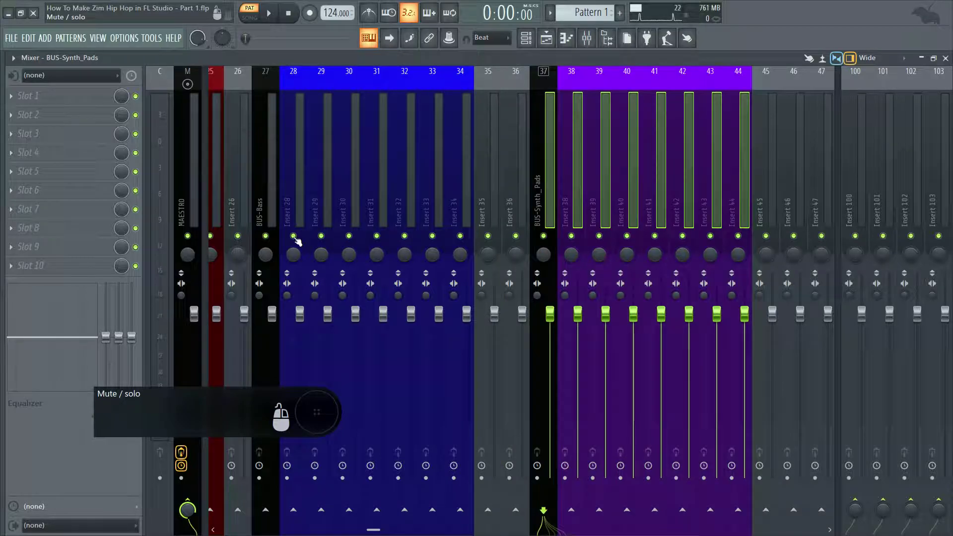
Add a separator in front of the BUS-Synth_Pads mixer track.
click(576, 139)
click(552, 131)
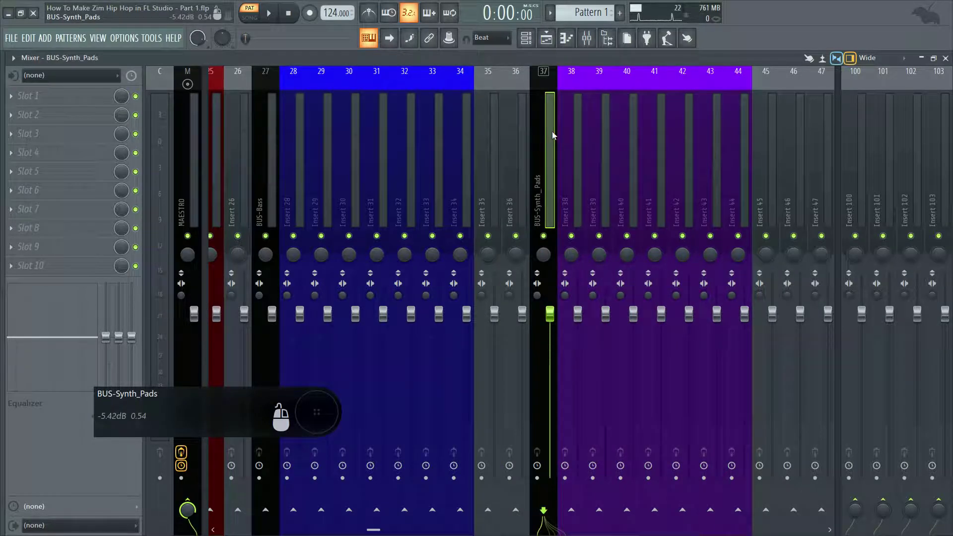
right_click(552, 131)
click(583, 237)
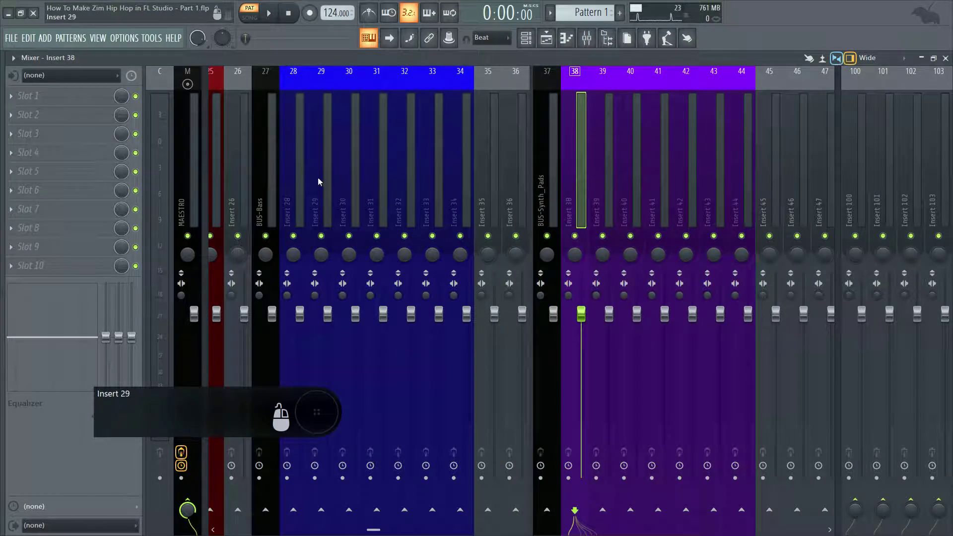
Add a separator in front of the BUS-Bass mixer track.
click(275, 159)
right_click(276, 159)
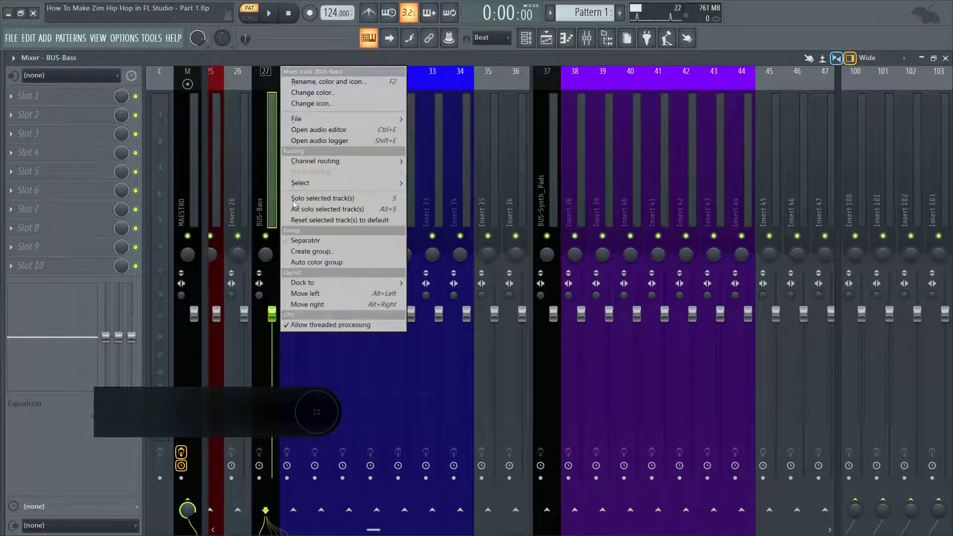
click(318, 243)
Move BUS-Bass and its seven blue tracks together one position right, so that the bus becomes mixer track 28.
drag(368, 529, 348, 528)
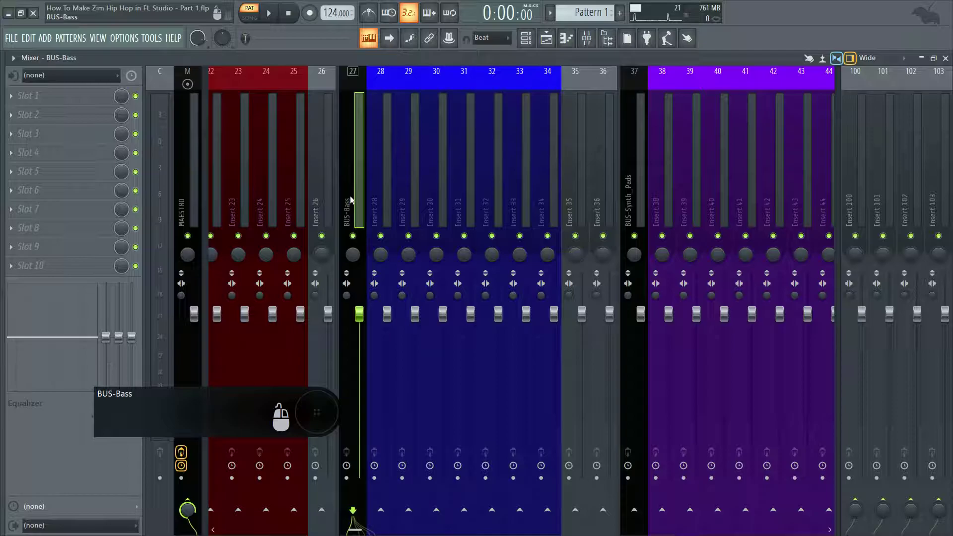
middle_click(351, 200)
click(397, 178)
drag(546, 183, 359, 184)
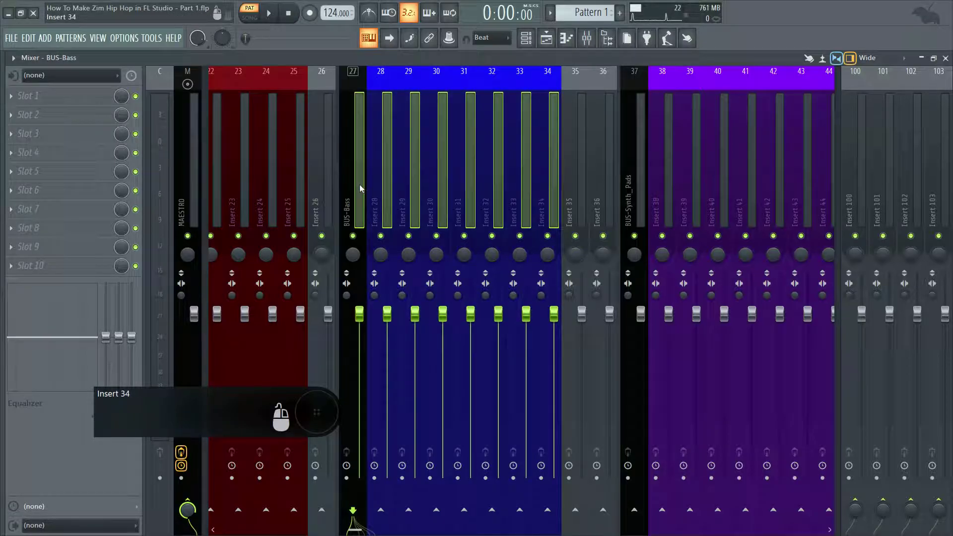
key(alt+Right)
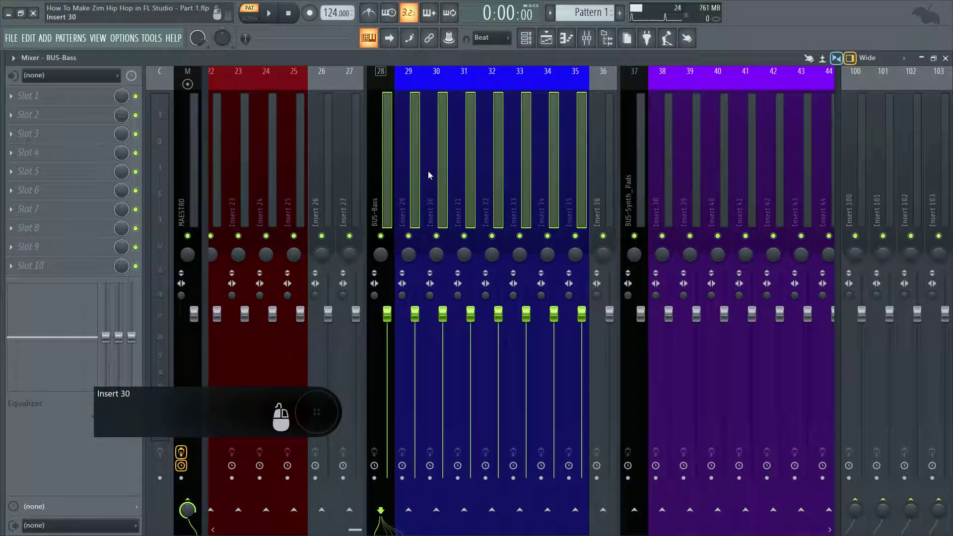
click(545, 145)
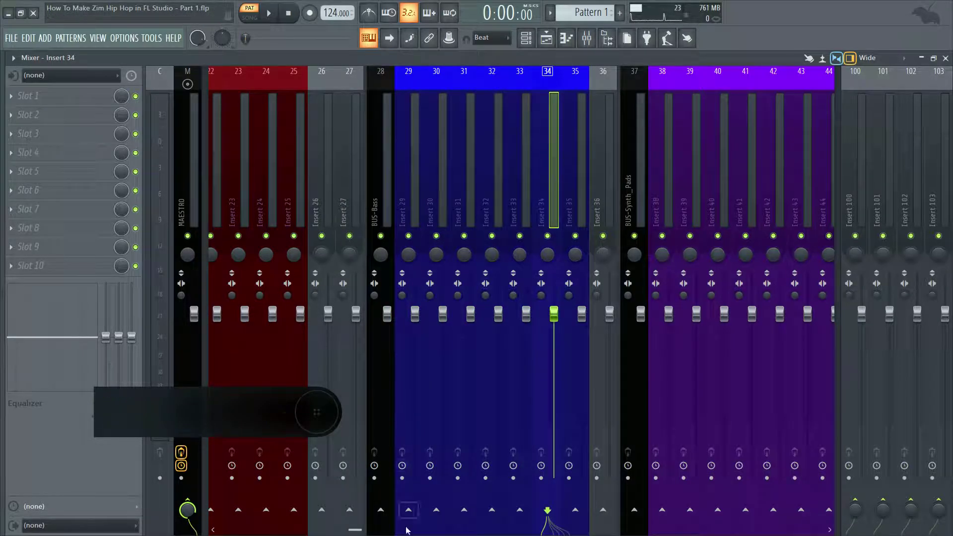
Enter BUS-VOCX as the name of the Insert 47 mixer track, beyond the purple synth-pad section.
drag(355, 530, 480, 169)
click(482, 169)
click(512, 167)
right_click(513, 167)
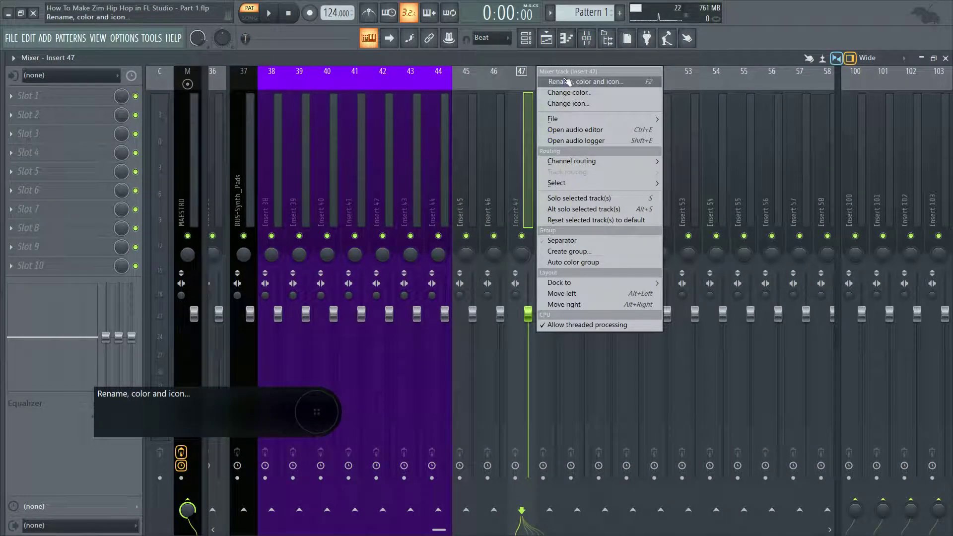
click(563, 80)
text(BUS-VOX)
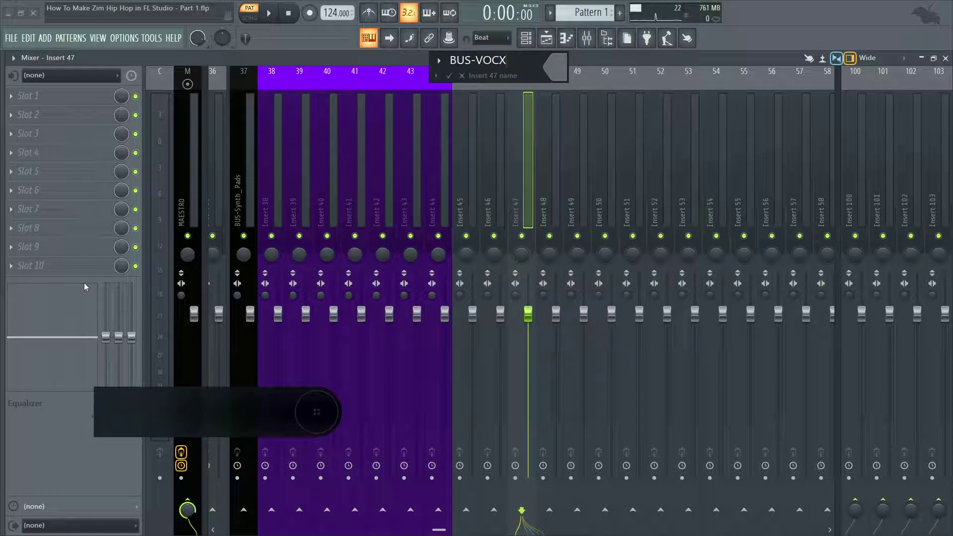
Color mixer insert 47 black and apply the name BUS-VOX to it.
click(568, 65)
click(576, 123)
click(450, 77)
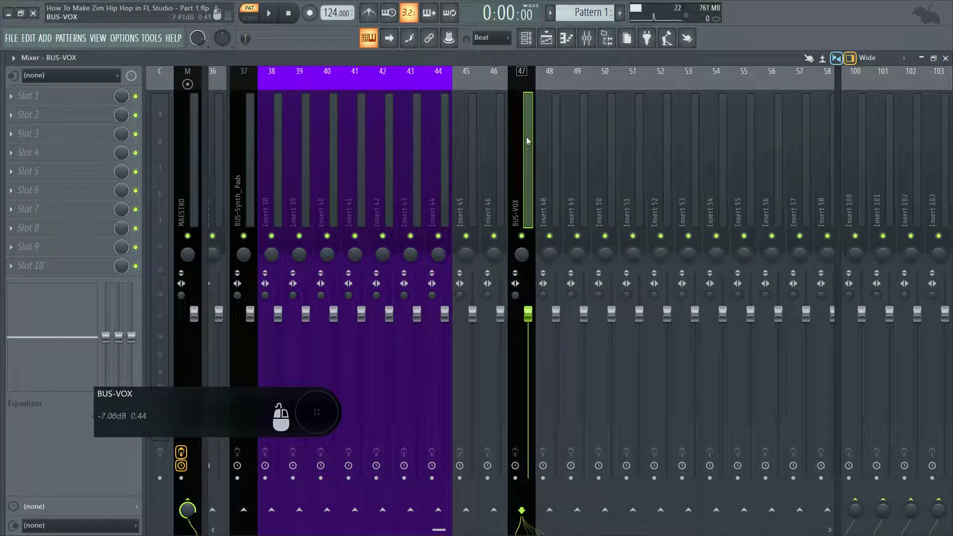
Color mixer insert 48 dark purple with the basic color red 128, green 0, blue 128.
click(548, 206)
right_click(563, 69)
click(581, 83)
click(580, 73)
click(590, 119)
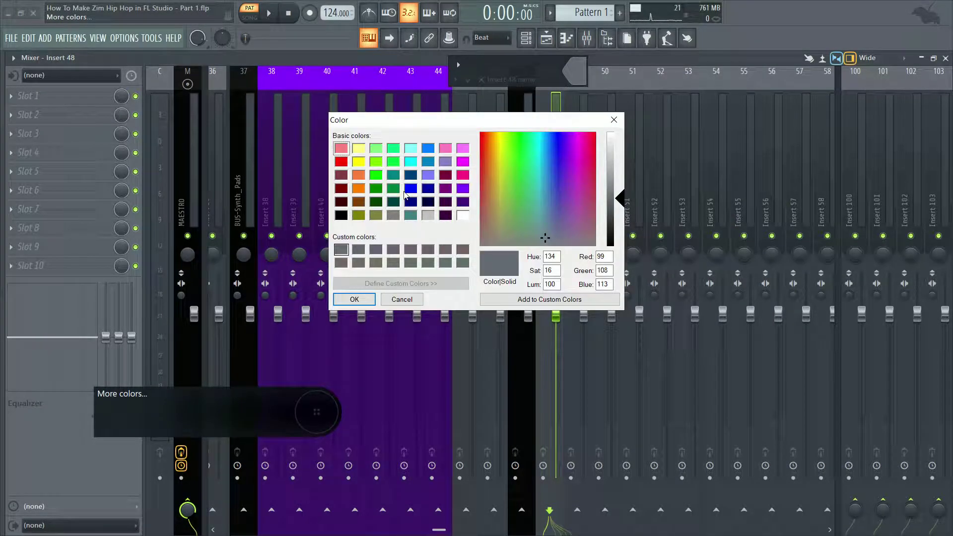
click(359, 215)
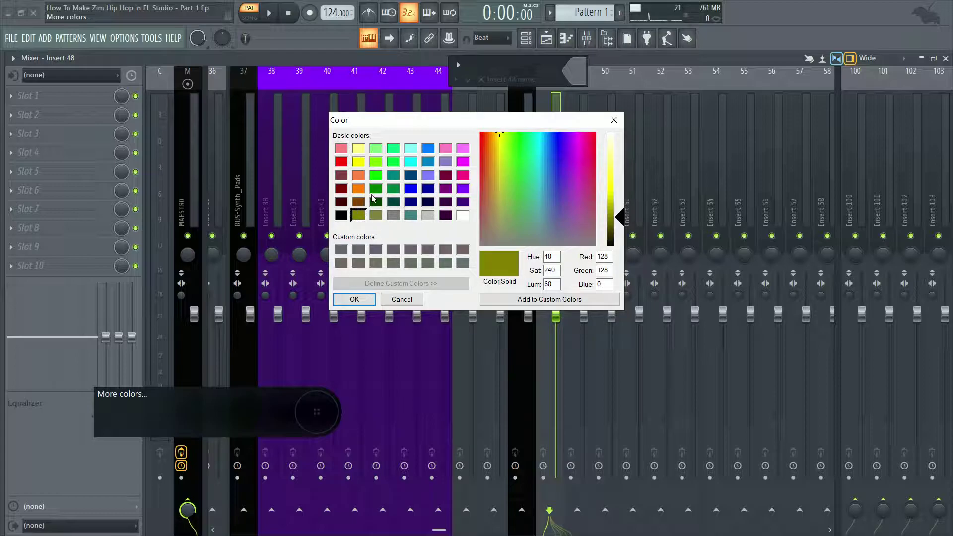
click(427, 188)
click(445, 189)
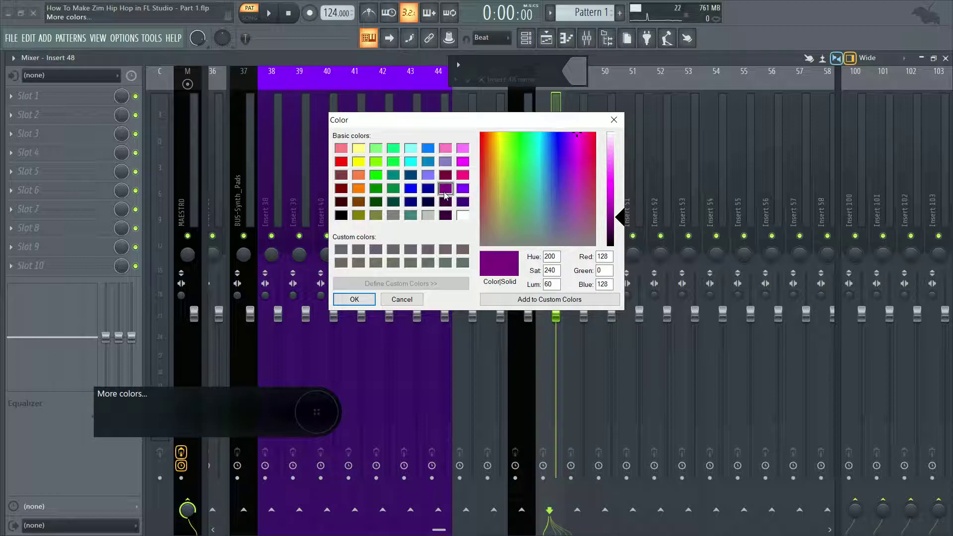
key(Return)
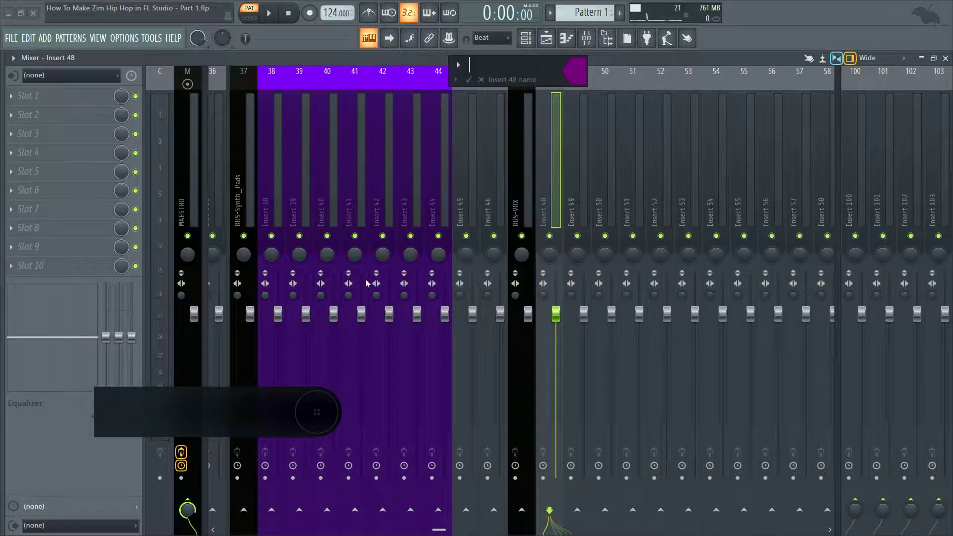
click(476, 81)
Give mixer inserts 49 and 50 the same dark purple color as insert 48.
right_click(585, 144)
click(610, 92)
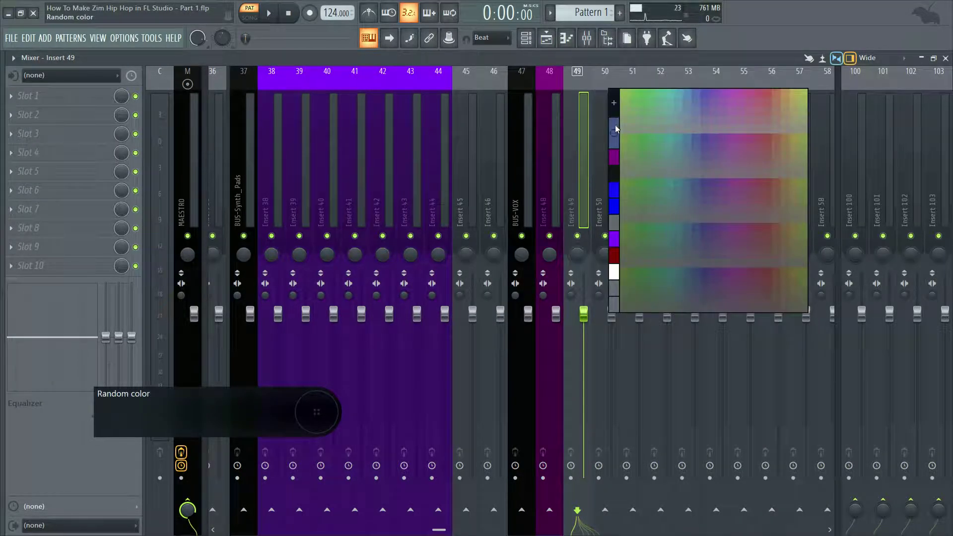
click(614, 124)
right_click(593, 107)
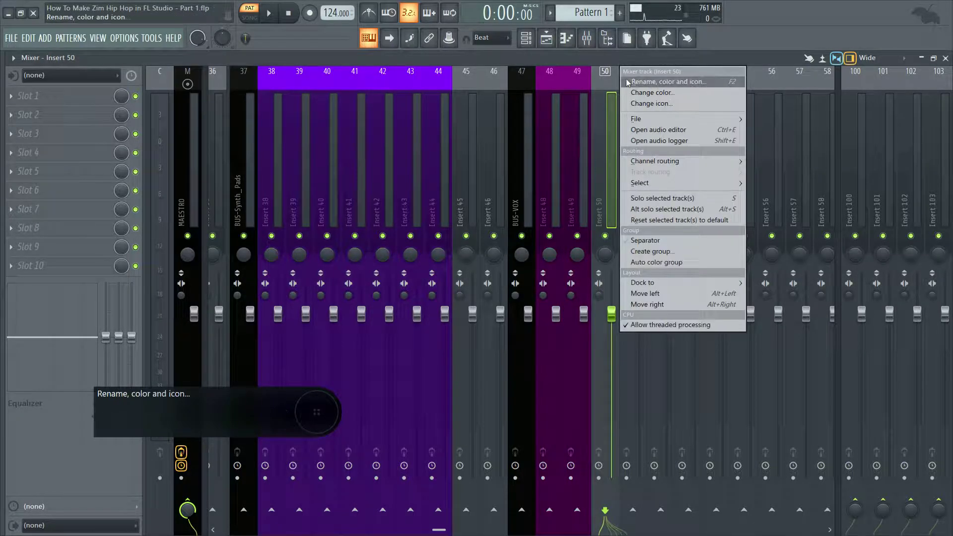
click(627, 81)
click(622, 71)
click(636, 116)
click(511, 83)
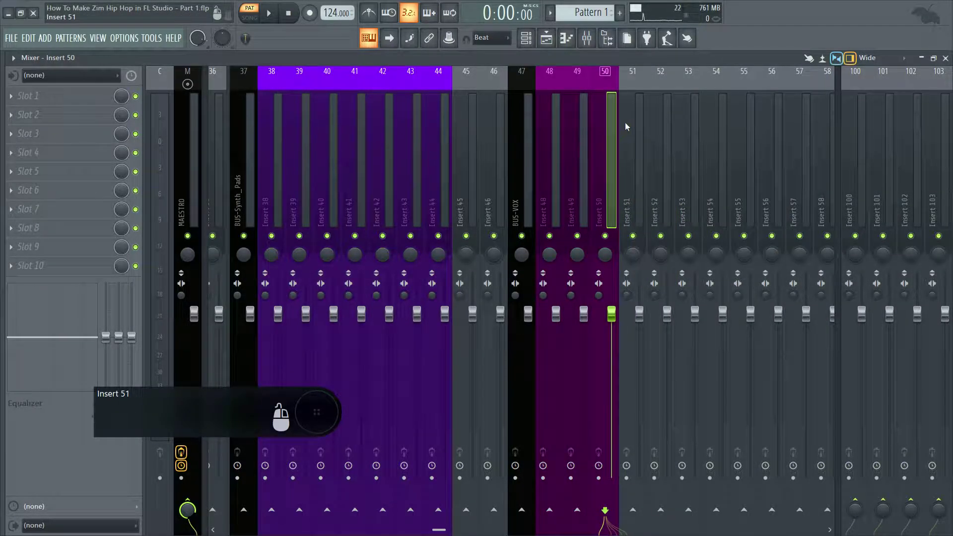
Color mixer inserts 51 and 52 with the same dark purple as the other vocal tracks.
right_click(627, 126)
click(661, 78)
click(663, 70)
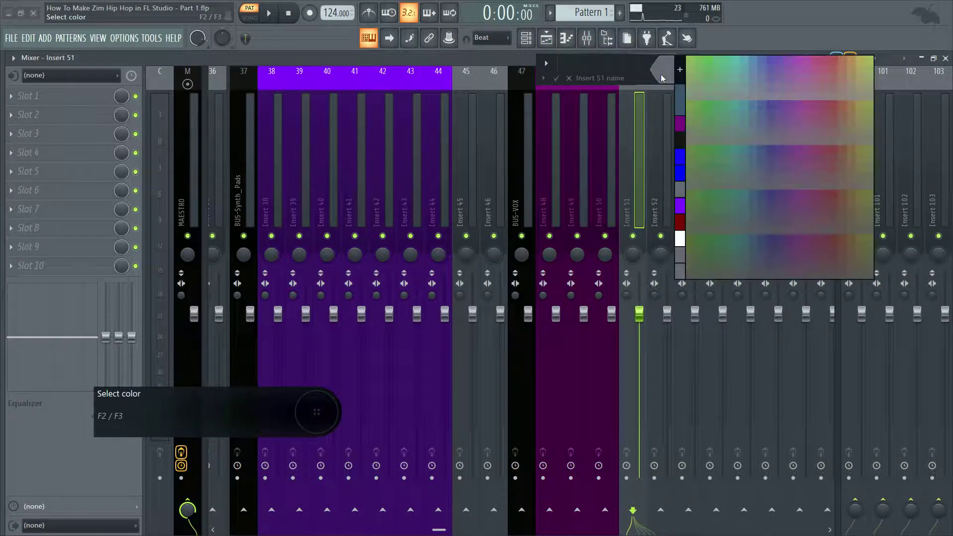
click(681, 128)
click(556, 78)
right_click(653, 131)
click(691, 80)
click(691, 82)
click(701, 128)
click(576, 81)
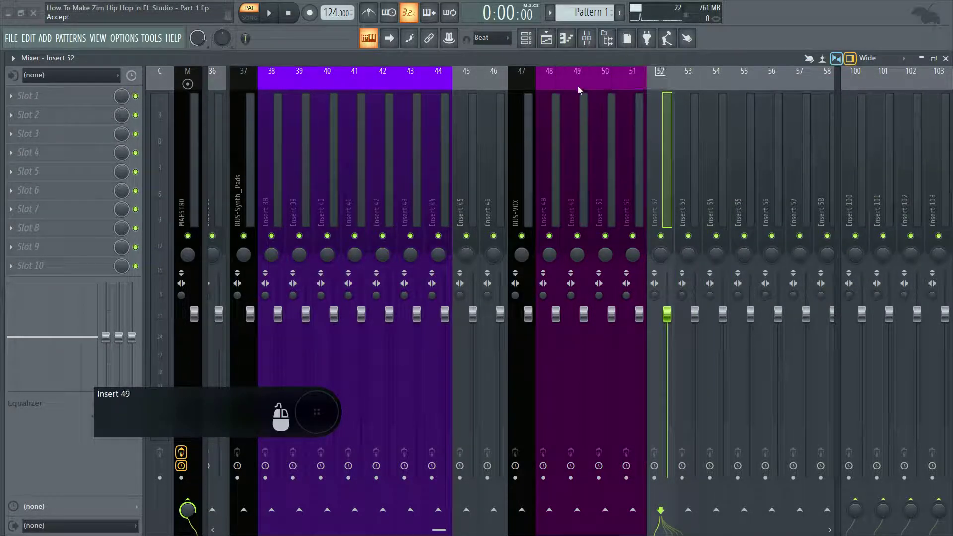
Color mixer insert 53 with the recently used dark purple.
right_click(683, 128)
click(718, 84)
click(719, 86)
click(728, 125)
click(609, 79)
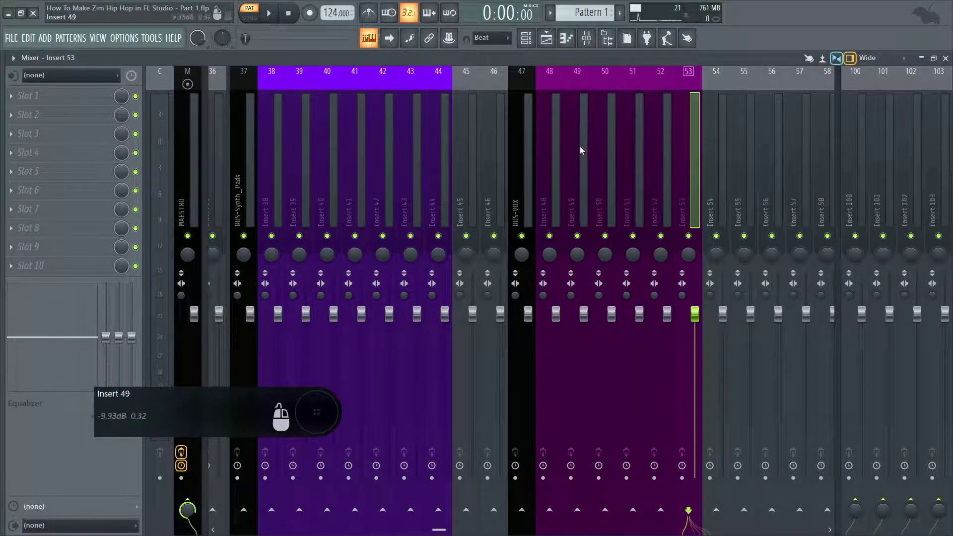
Assign the Folder icon to the BUS-VOX mixer track.
right_click(516, 147)
click(539, 81)
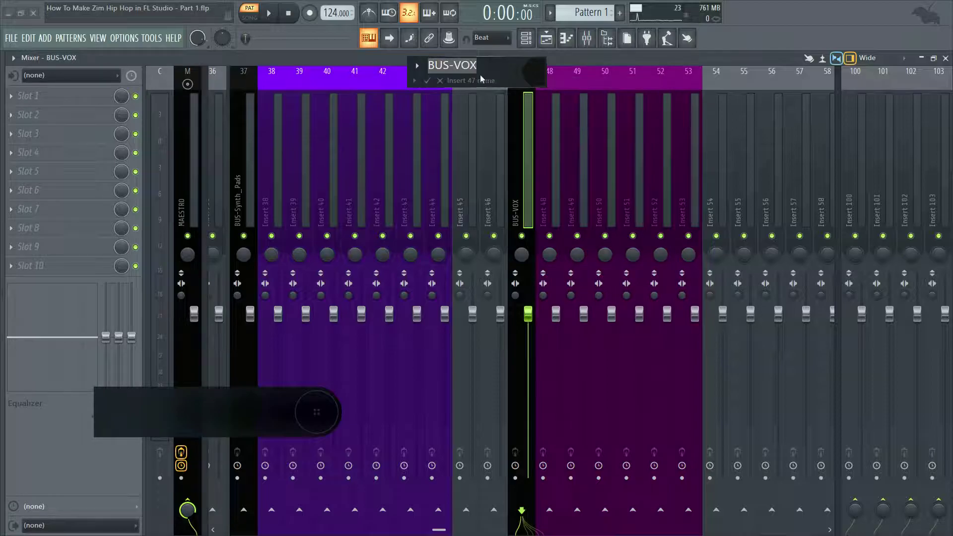
click(417, 65)
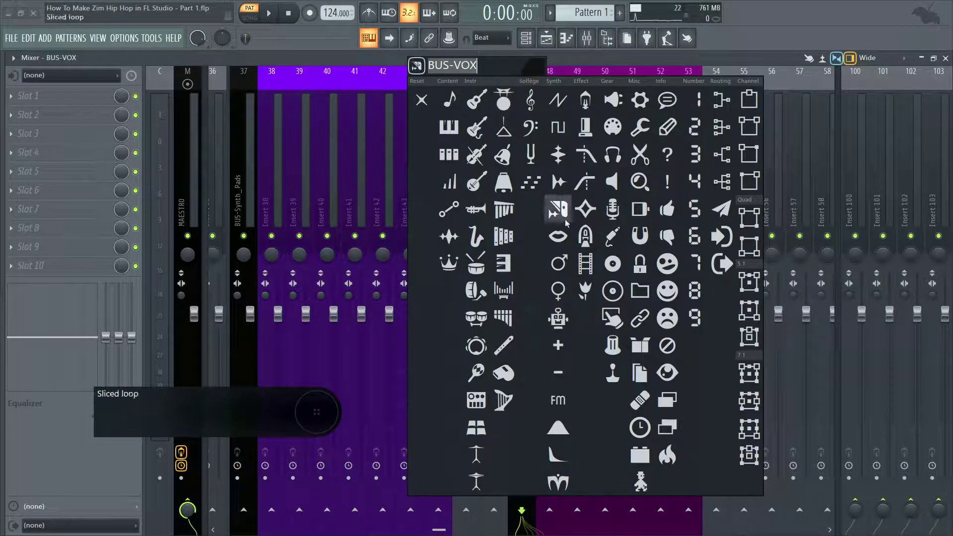
click(645, 295)
click(427, 82)
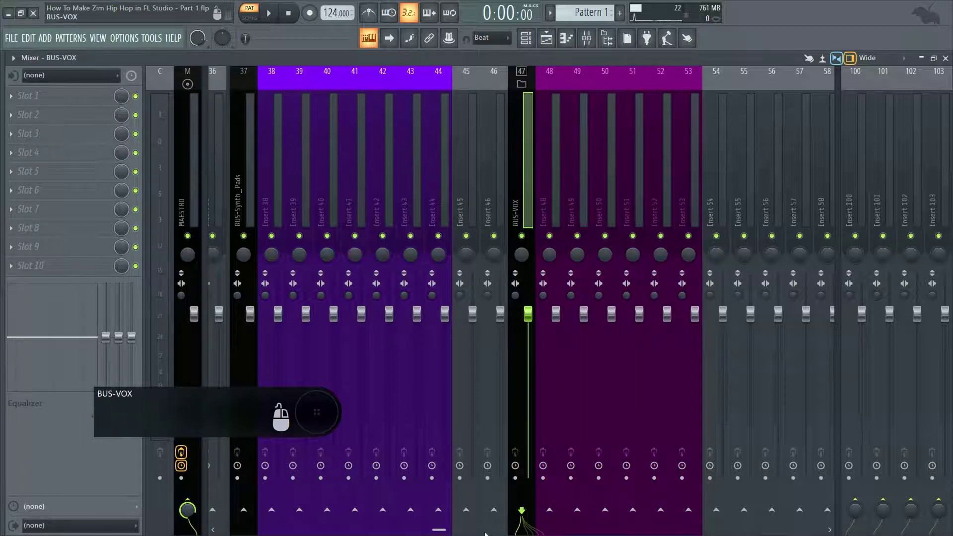
Assign the Folder icon to the BUS-Synth_Pads mixer track.
drag(432, 530, 412, 529)
click(358, 102)
right_click(359, 102)
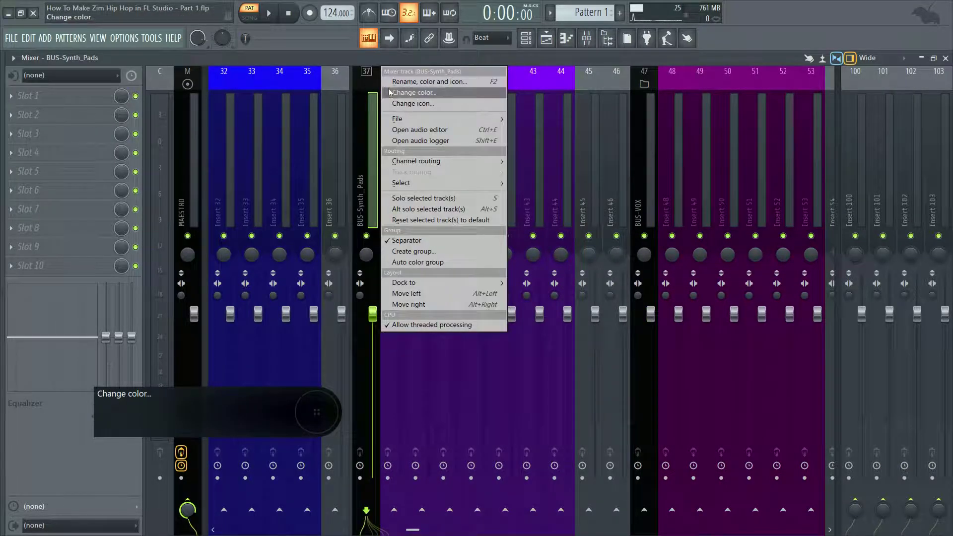
click(412, 103)
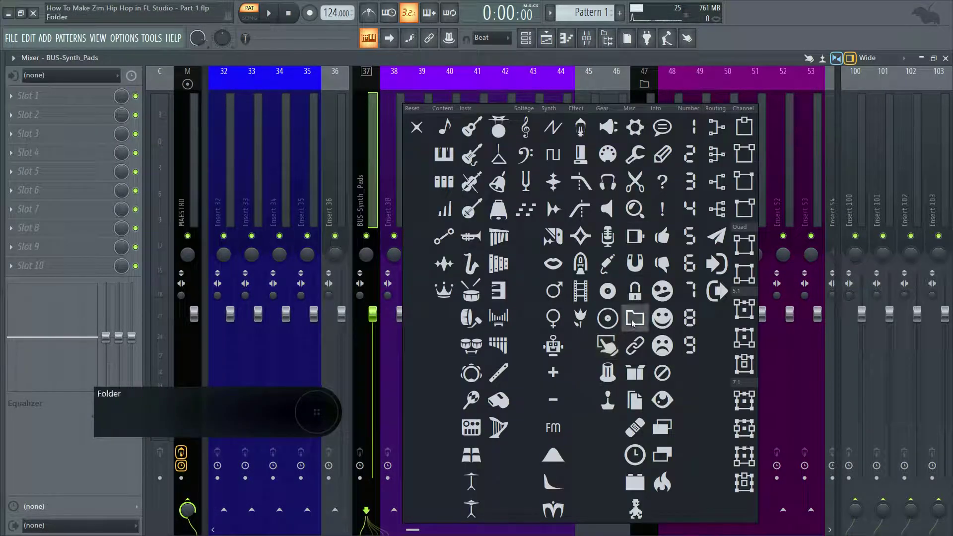
click(634, 317)
Assign the Folder icon to the BUS-Bass mixer track.
drag(413, 530, 358, 530)
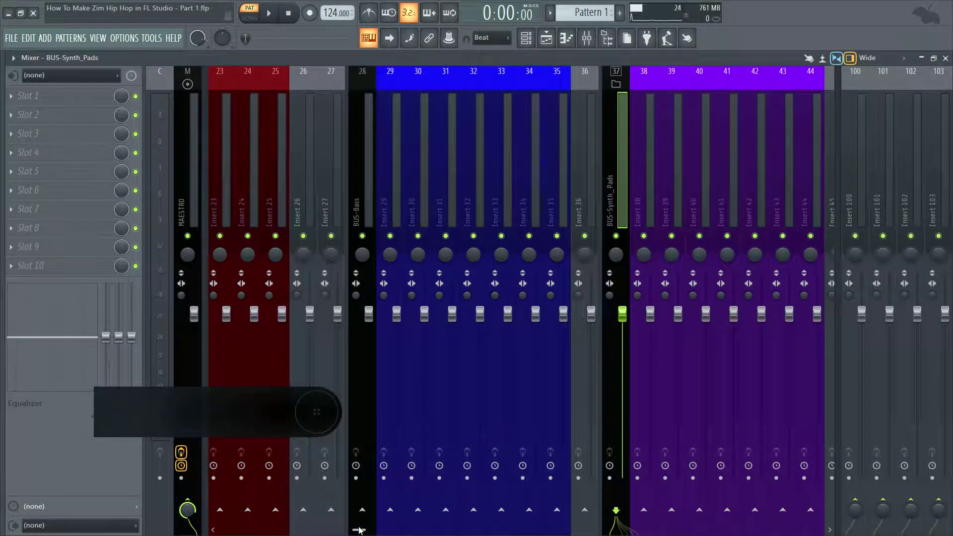
click(367, 71)
right_click(367, 71)
click(412, 102)
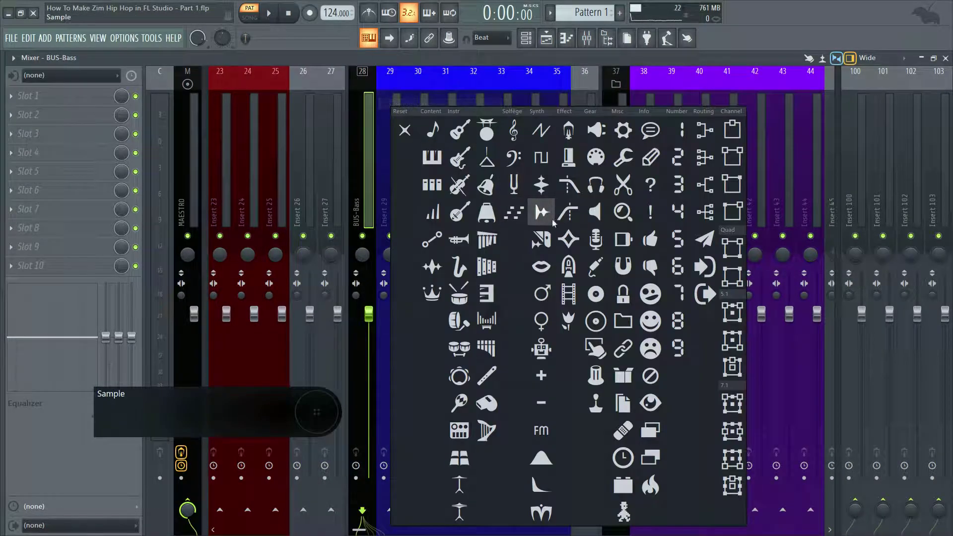
click(623, 321)
click(422, 219)
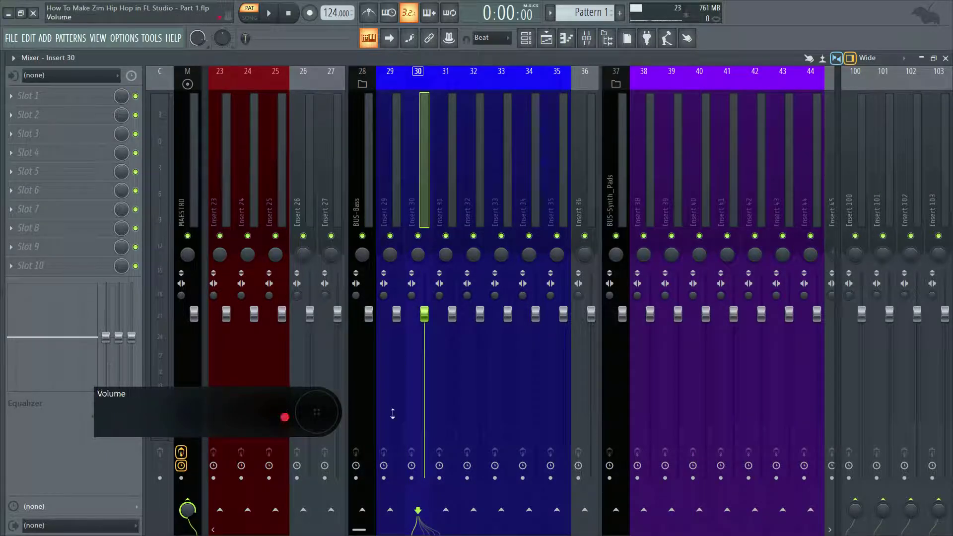
Name mixer insert 100 "1/8 Delay" and color it teal with red 64, green 128, blue 128.
drag(362, 530, 542, 490)
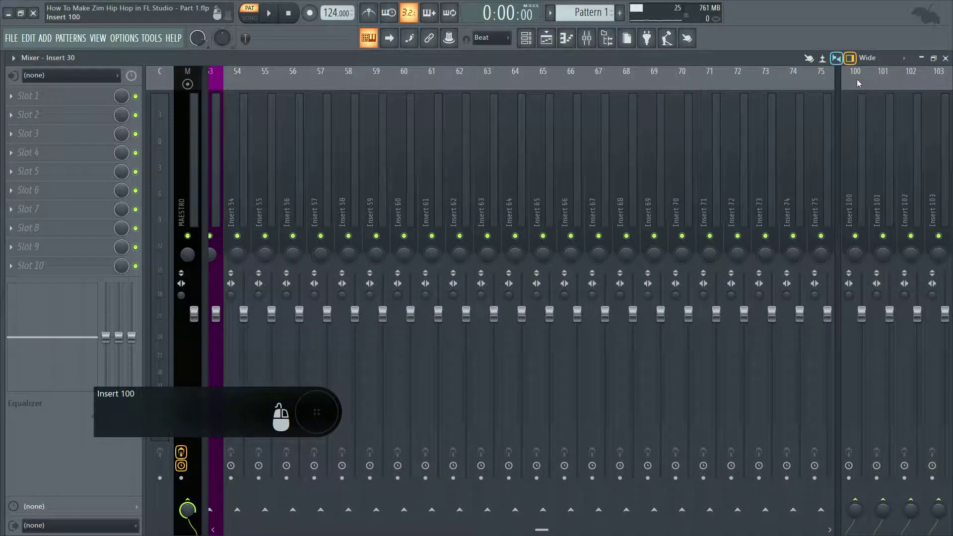
right_click(857, 79)
click(876, 85)
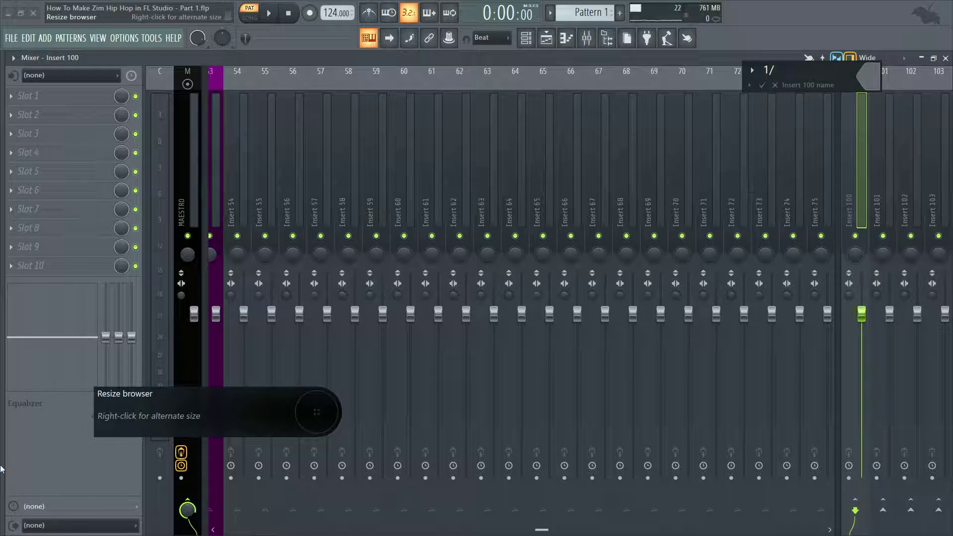
text(1/8 Delay)
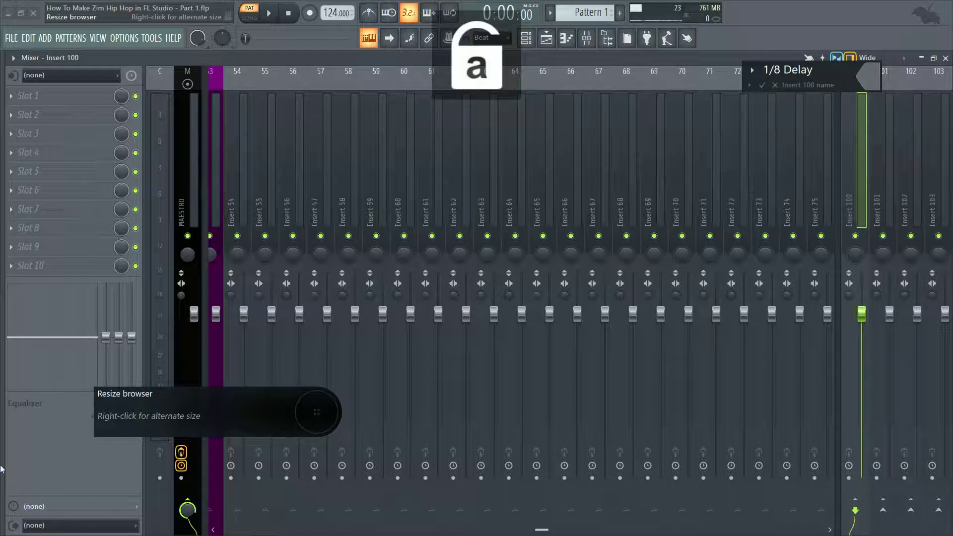
click(868, 78)
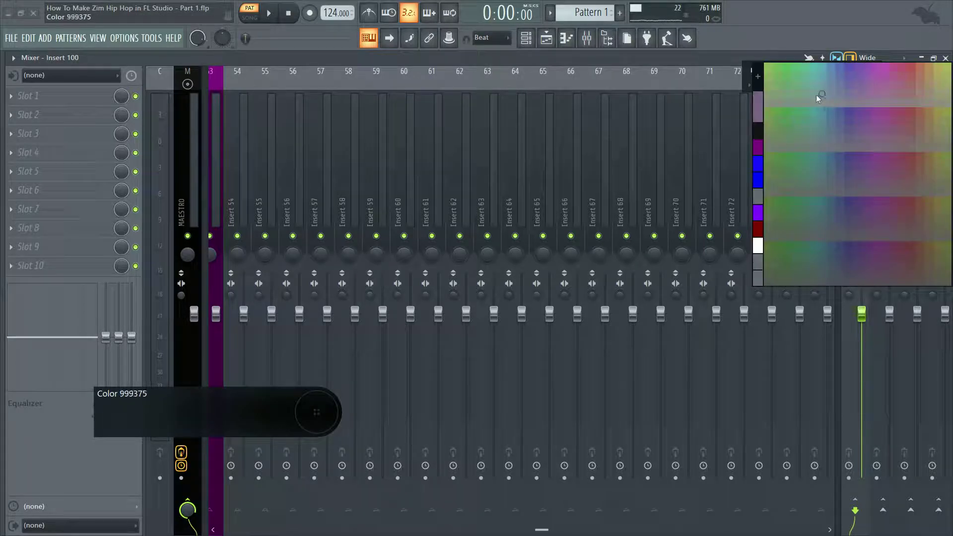
click(758, 76)
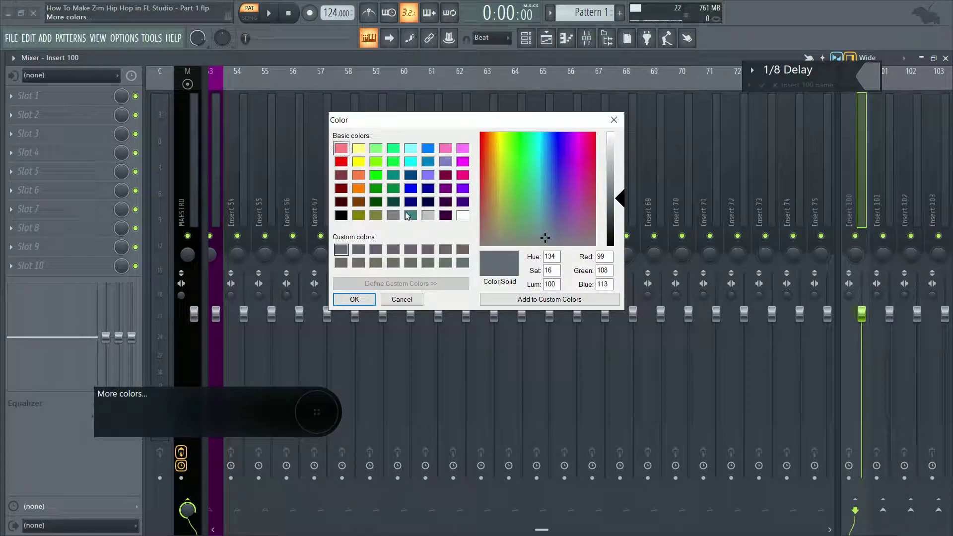
click(411, 215)
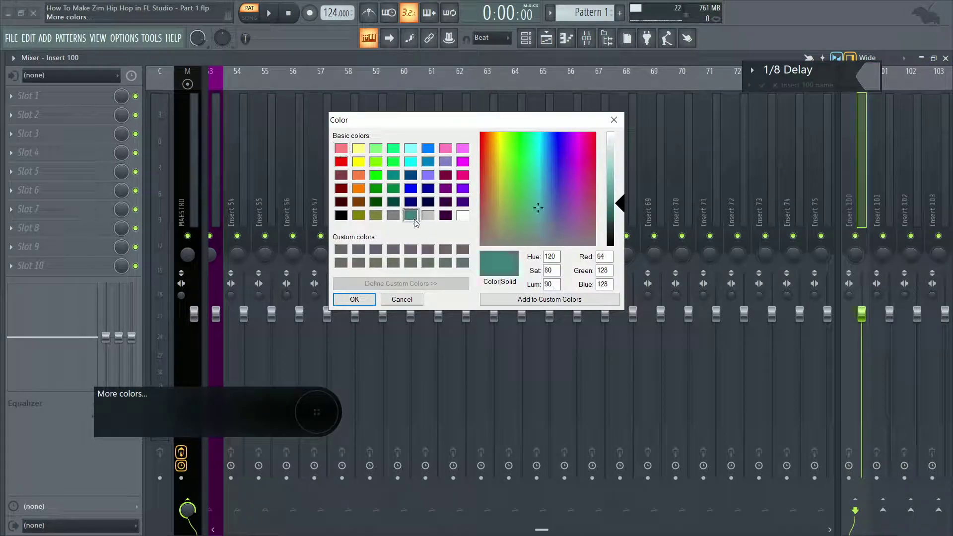
click(354, 301)
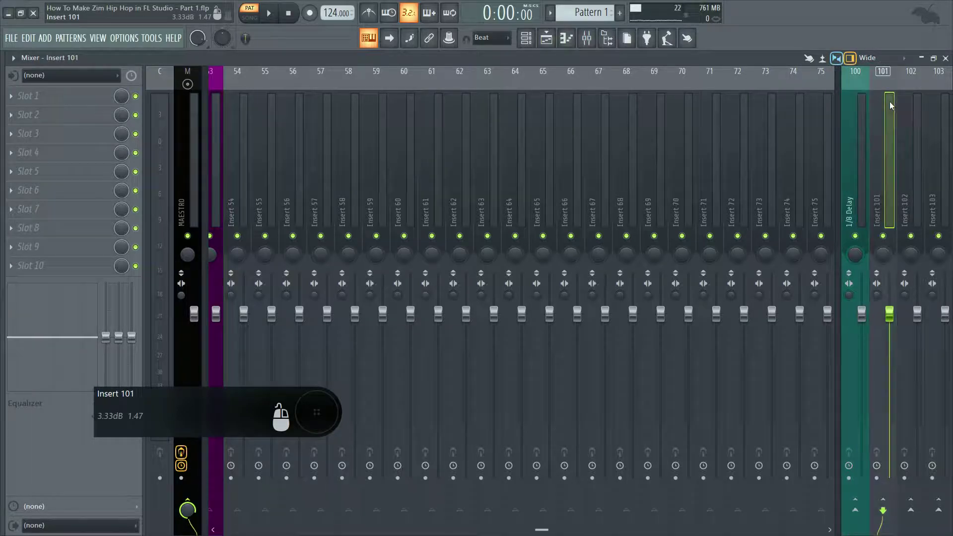
Add the prefix "SND FX" to insert 100's name so it reads "SND FX 1/8 Delay".
right_click(852, 103)
click(853, 105)
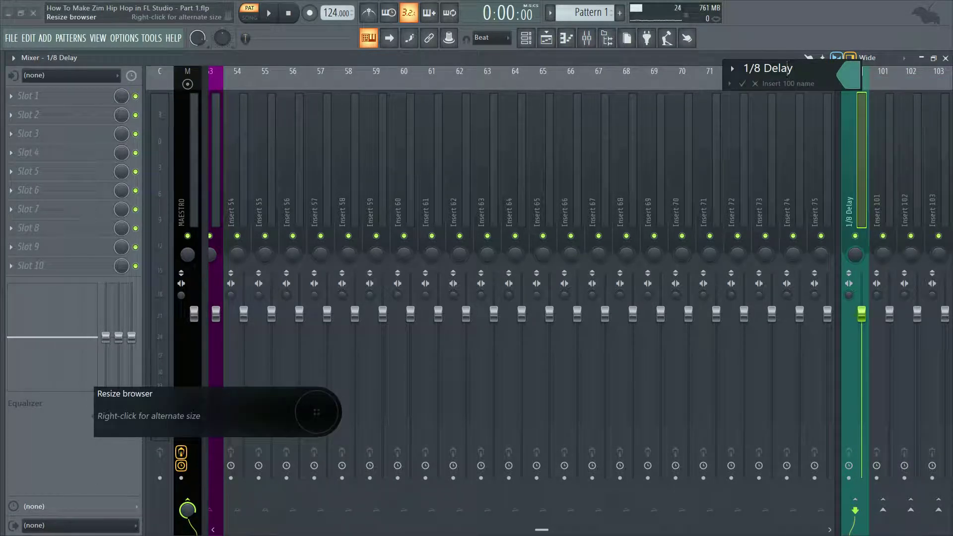
key(Caps_Lock)
text(S)
text(ND FX)
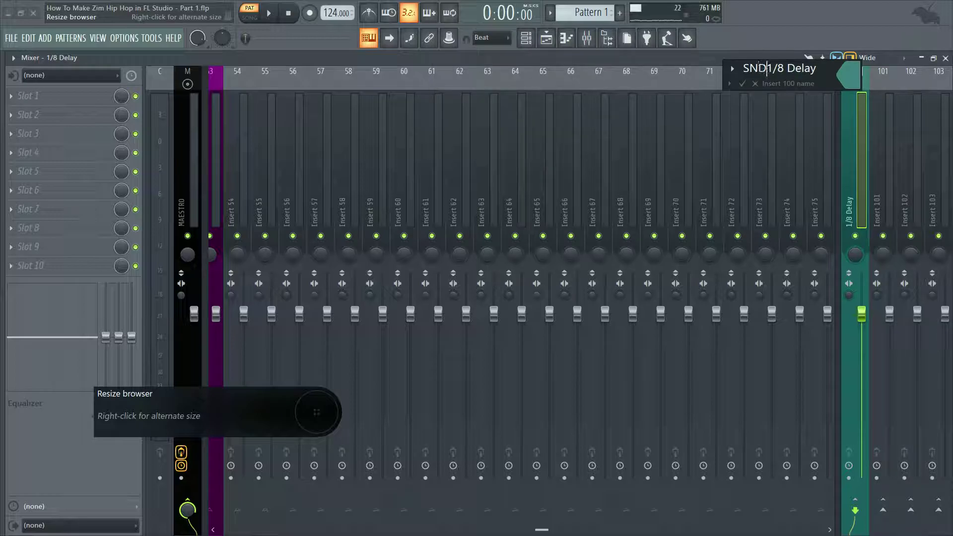
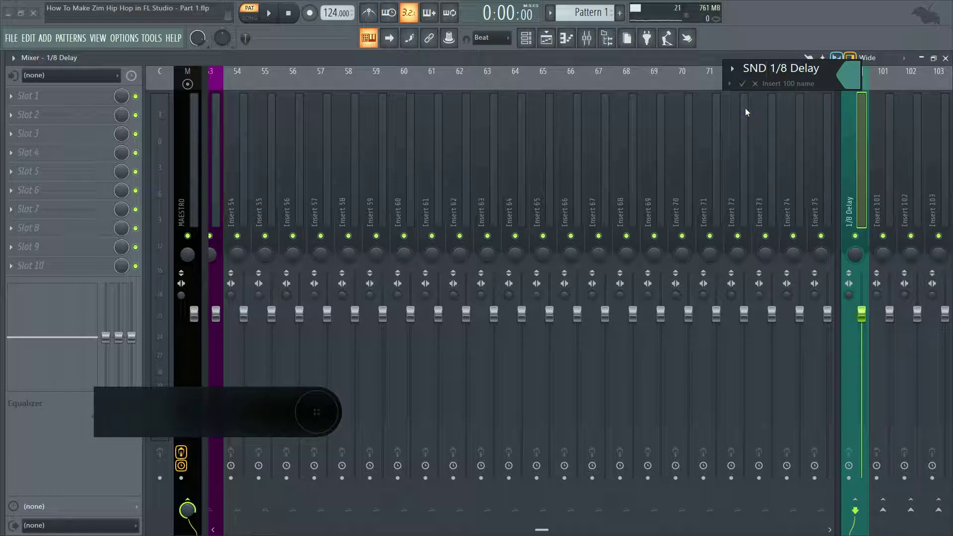
text(FX)
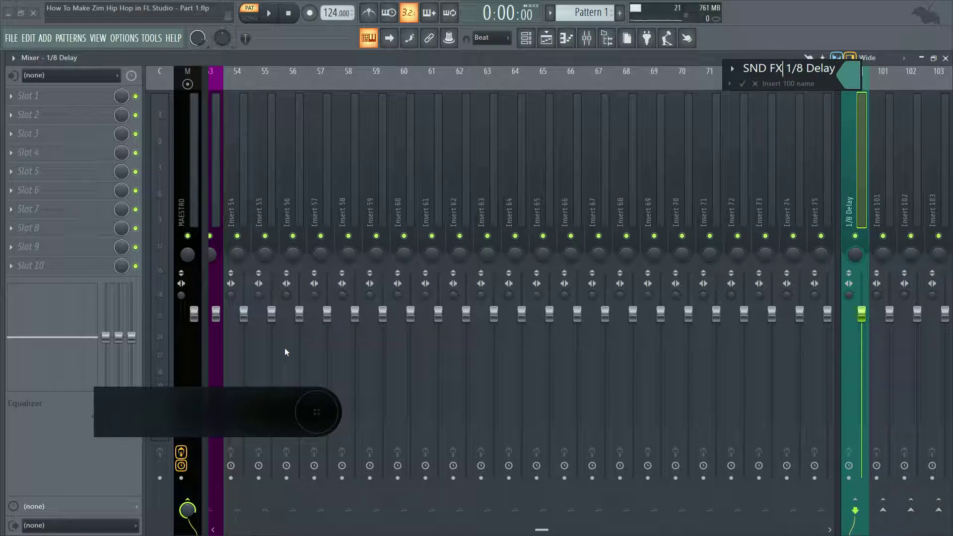
click(285, 352)
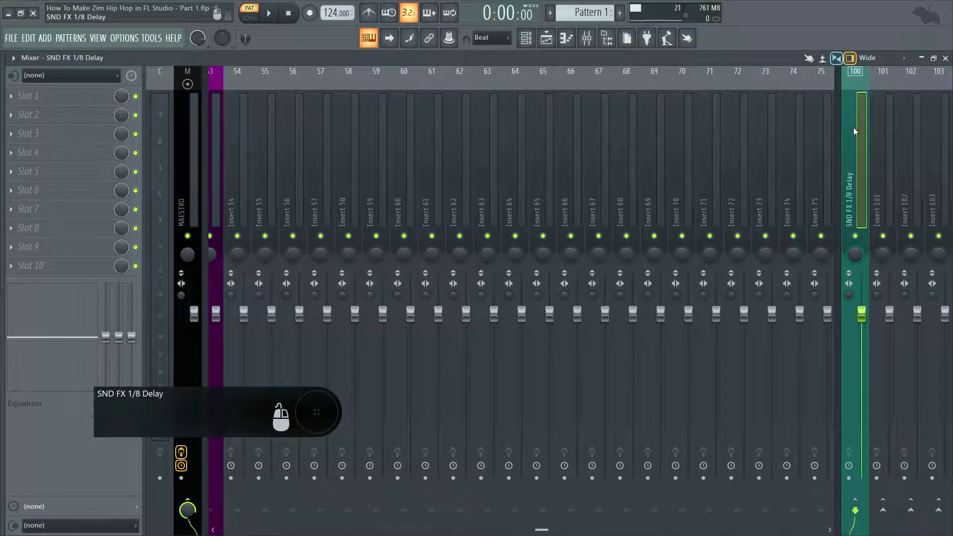
Copy insert 100's name to insert 101, change it to "SND FX 1/4 Delay" and give insert 101 the same teal color.
key(F2)
key(ctrl+c)
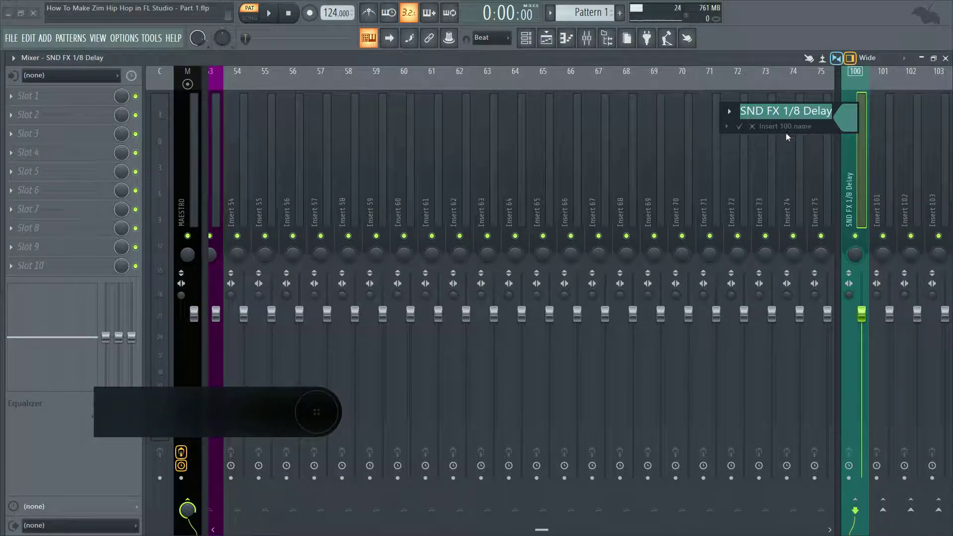
click(745, 128)
right_click(877, 107)
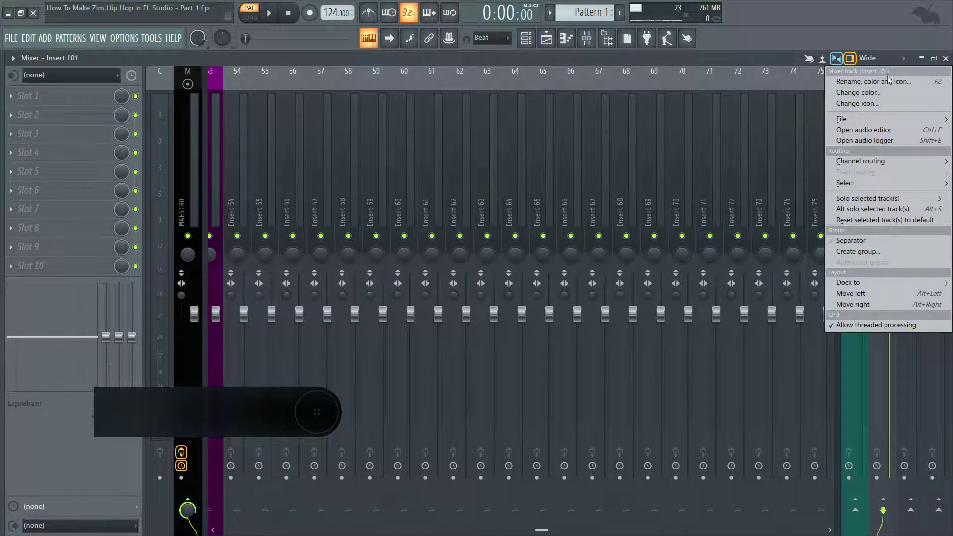
click(883, 82)
key(ctrl+v)
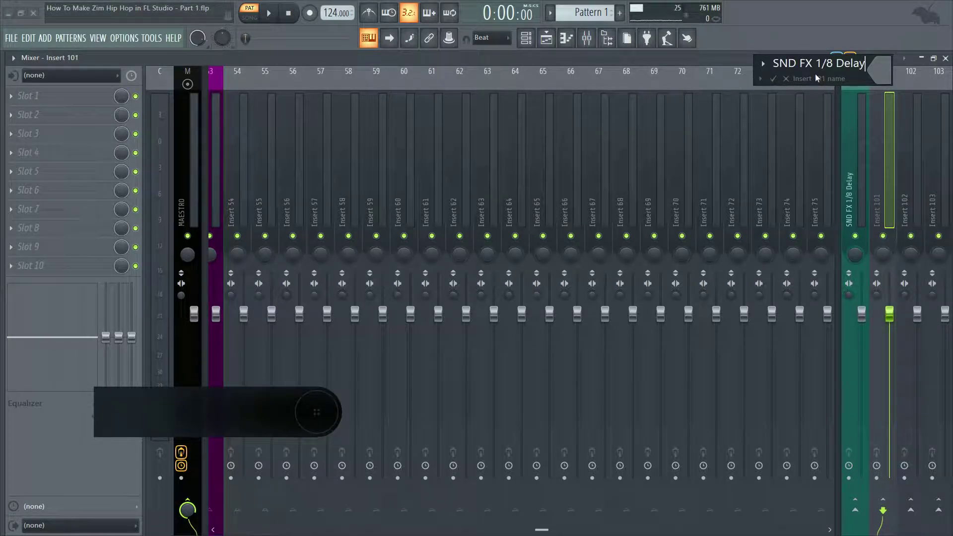
key(BackSpace)
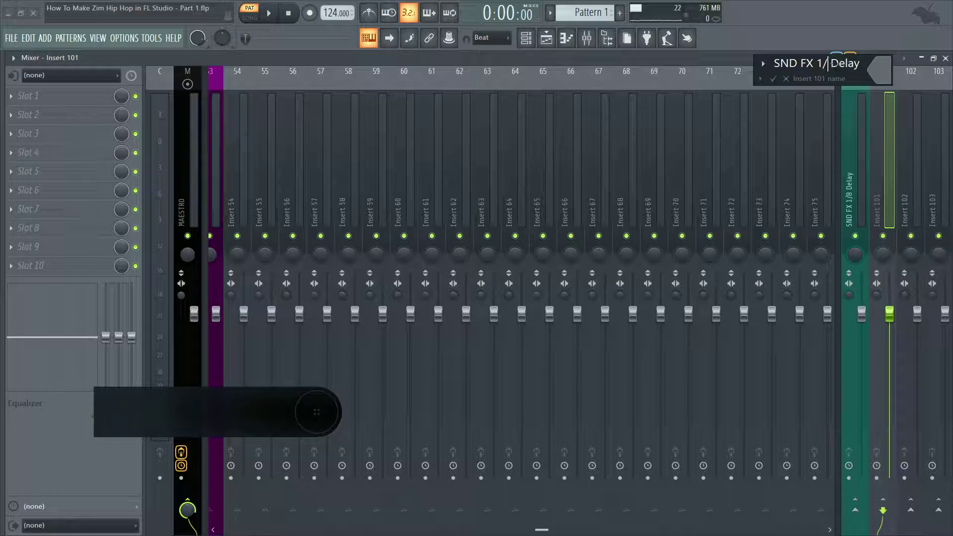
click(880, 71)
click(761, 130)
click(773, 78)
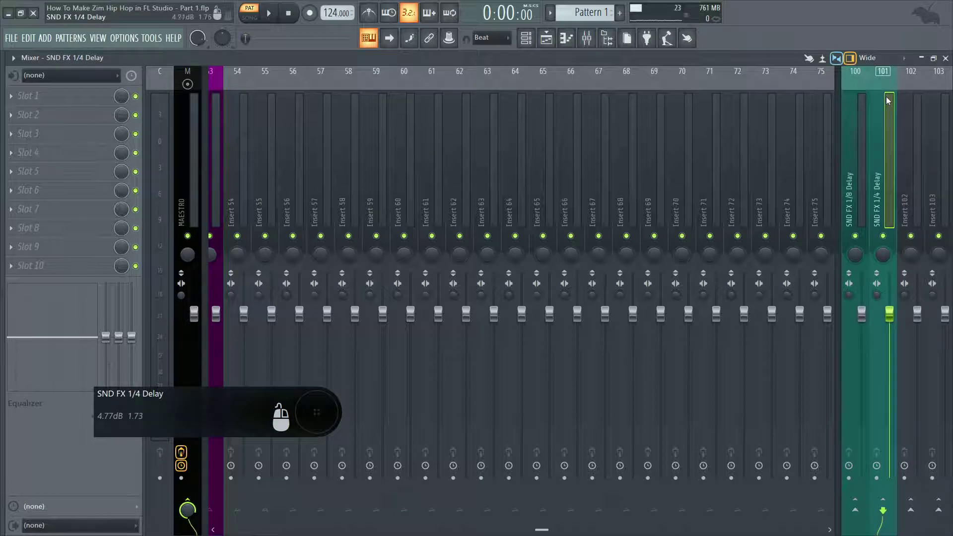
Assign the Effect icon to the SND FX 1/8 Delay mixer track.
right_click(902, 93)
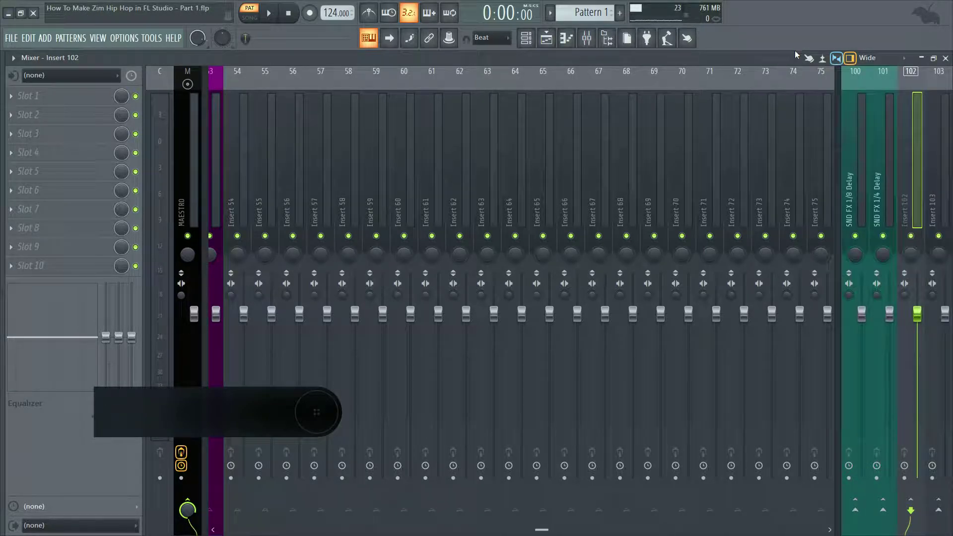
right_click(864, 95)
click(873, 105)
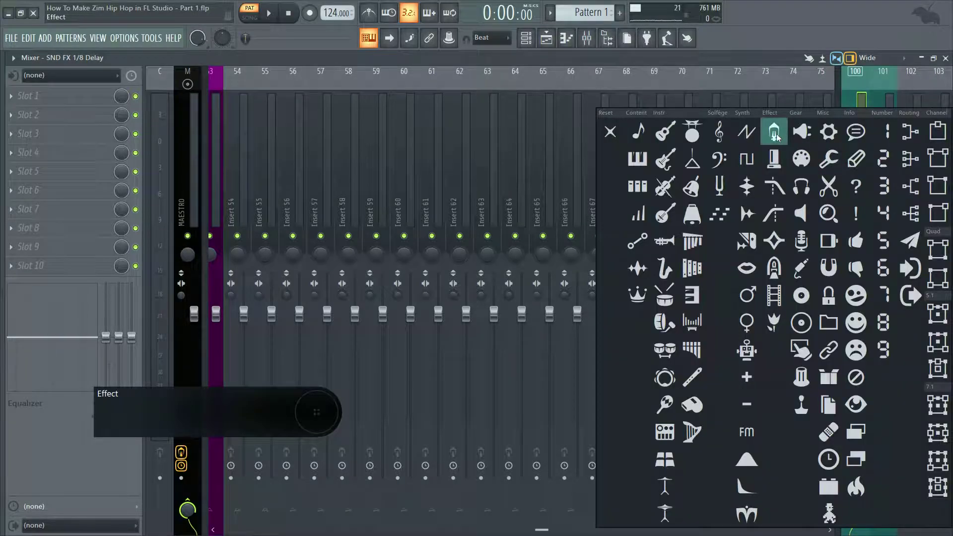
click(776, 133)
Assign the paper plane icon to the SND FX 1/4 Delay and SND FX 1/8 Delay mixer tracks.
right_click(874, 94)
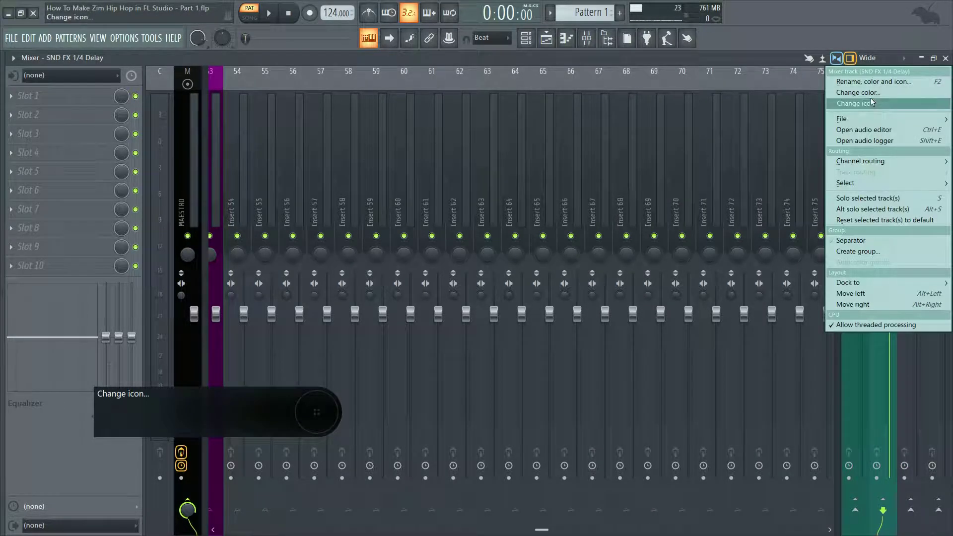
click(870, 104)
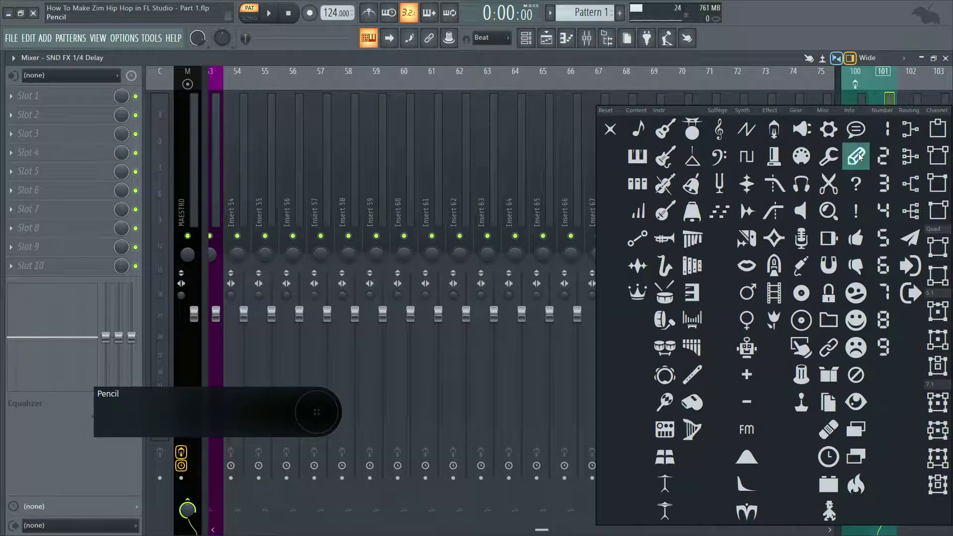
click(904, 241)
right_click(856, 148)
click(860, 103)
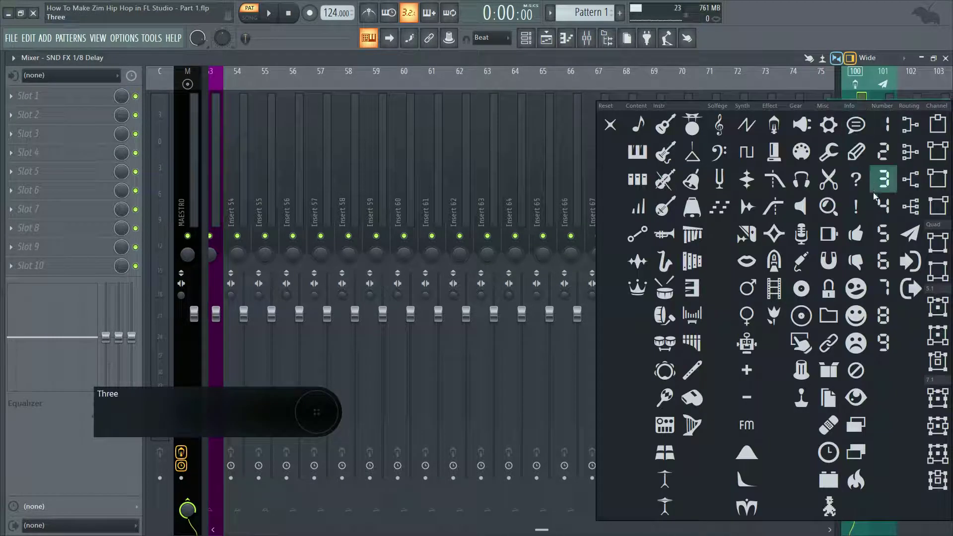
click(910, 233)
Enter "Short Hall Reverb" as the name of mixer insert 102.
click(911, 121)
right_click(911, 121)
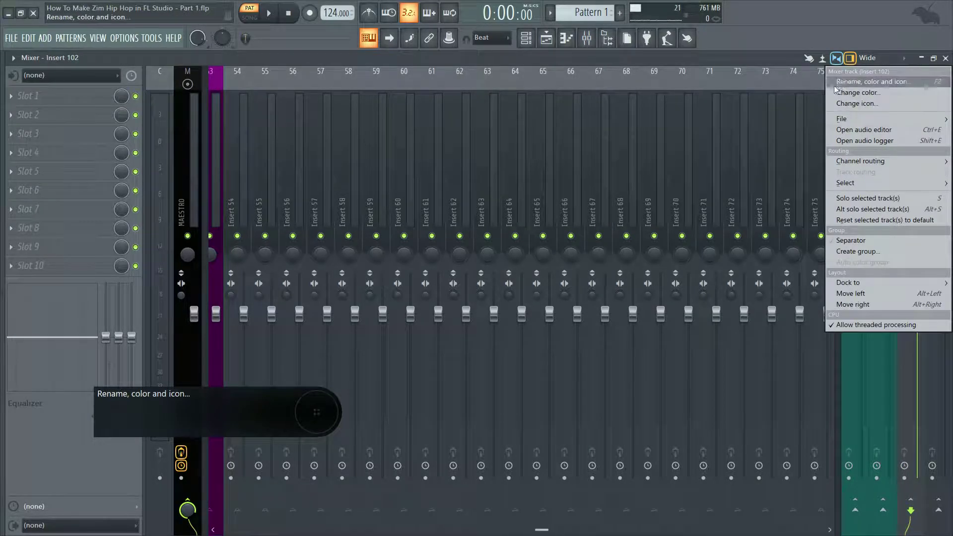
click(854, 81)
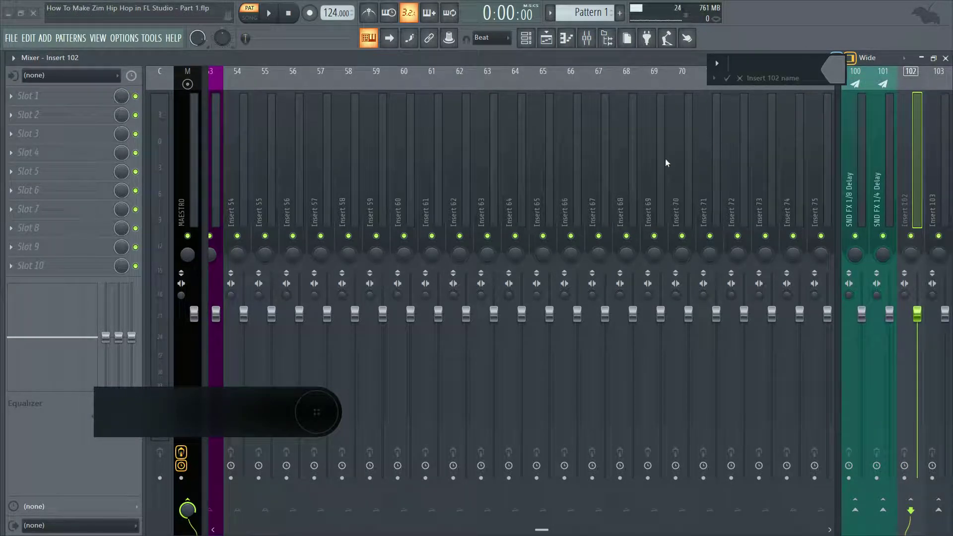
text(Sh)
key(BackSpace)
key(BackSpace)
key(Caps_Lock)
text(H)
key(Caps_Lock)
text(all)
key(BackSpace)
key(BackSpace)
key(BackSpace)
key(BackSpace)
key(Caps_Lock)
text(S)
key(Caps_Lock)
text(ho)
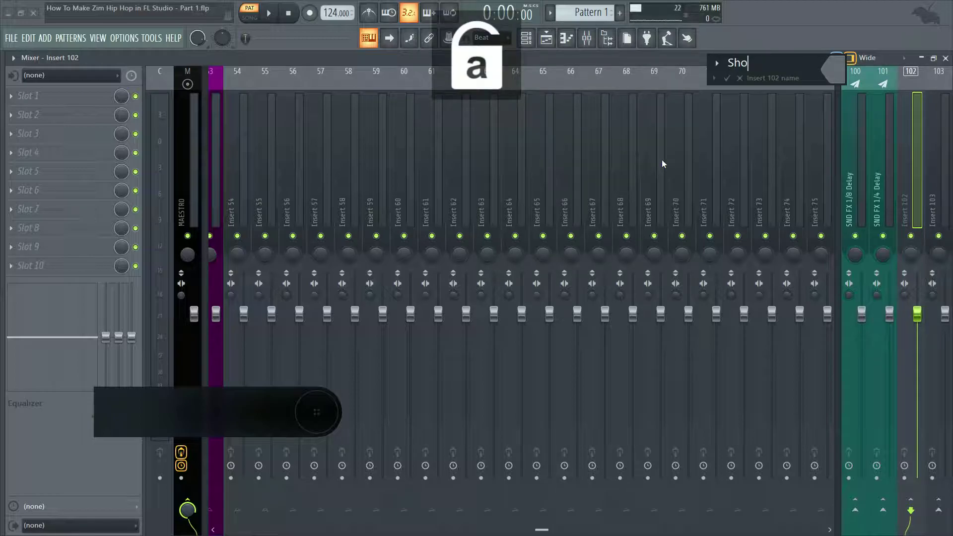
text(rt)
key(Caps_Lock)
text(H)
key(Caps_Lock)
text(all)
key(Caps_Lock)
text(R)
key(Caps_Lock)
text(erveverb)
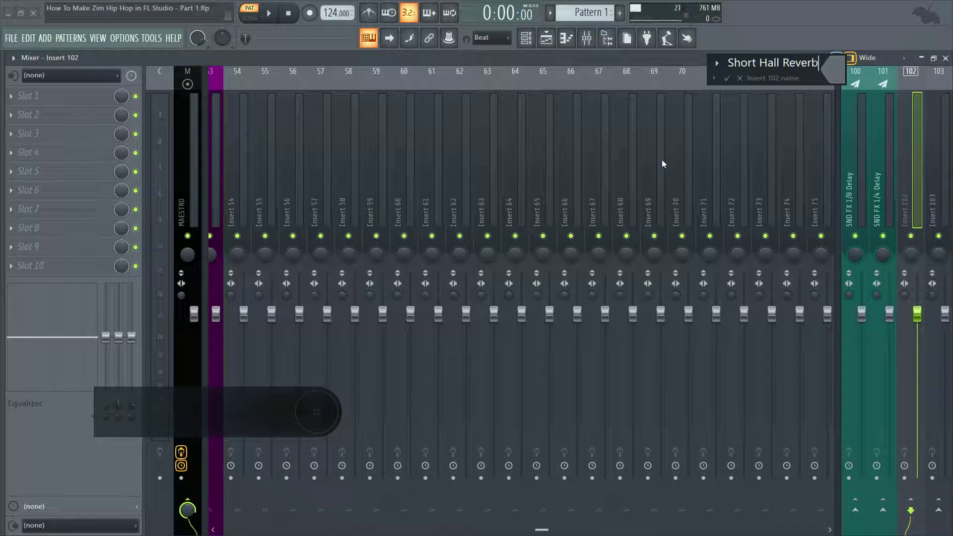
Color insert 102 olive with red 128, green 128, blue 0.
click(832, 68)
click(760, 65)
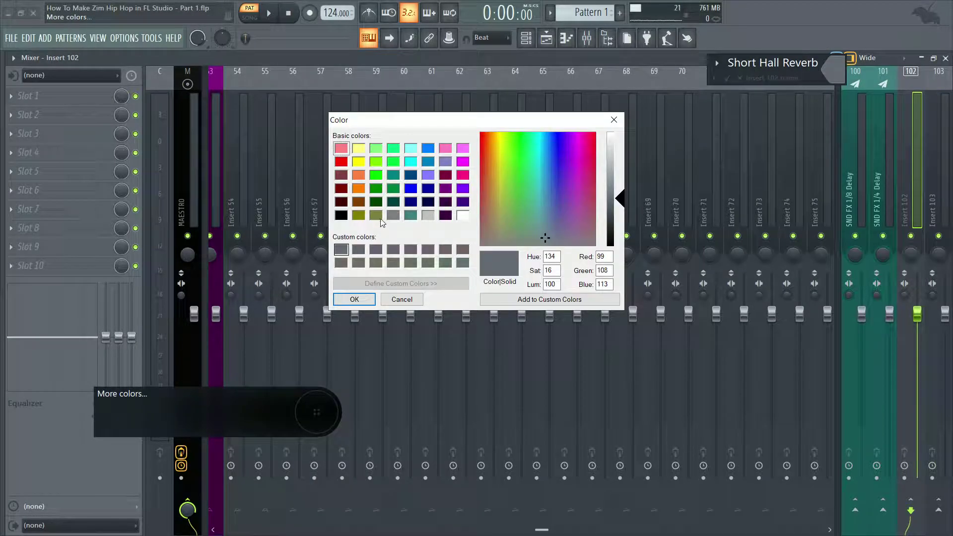
click(359, 215)
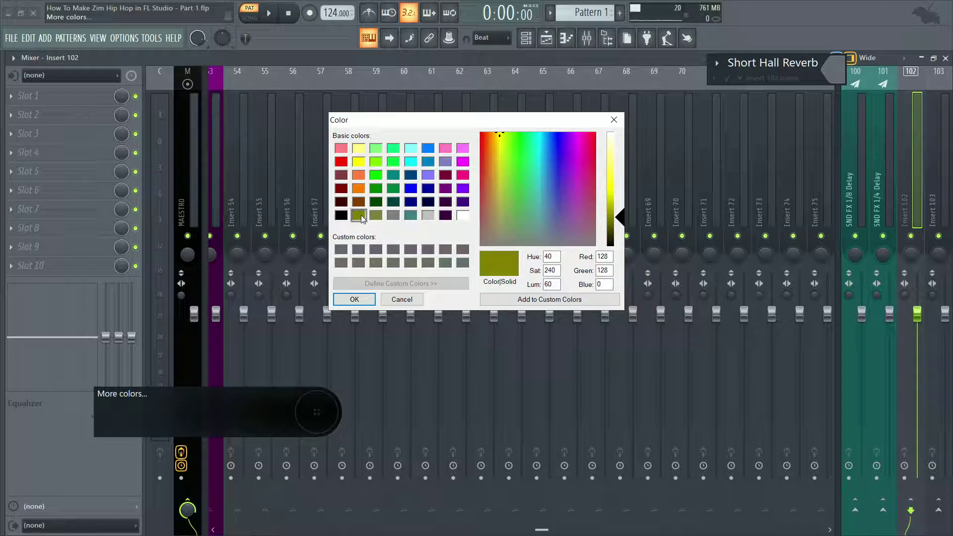
click(355, 299)
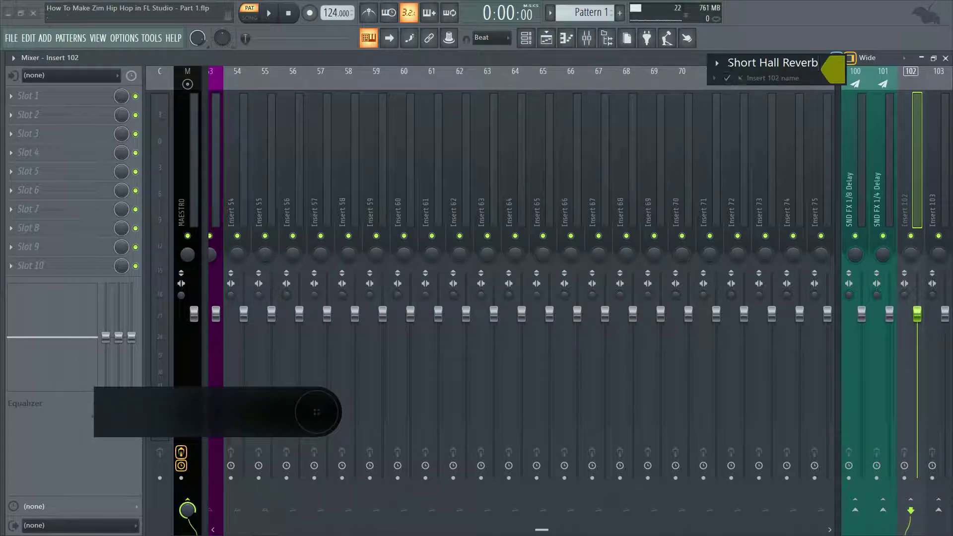
Add the prefix "SndFX" to insert 102's name so it reads "SndFX Short Hall Reverb".
key(Caps_Lock)
text(S)
key(Caps_Lock)
text(nd)
key(Caps_Lock)
text(FX)
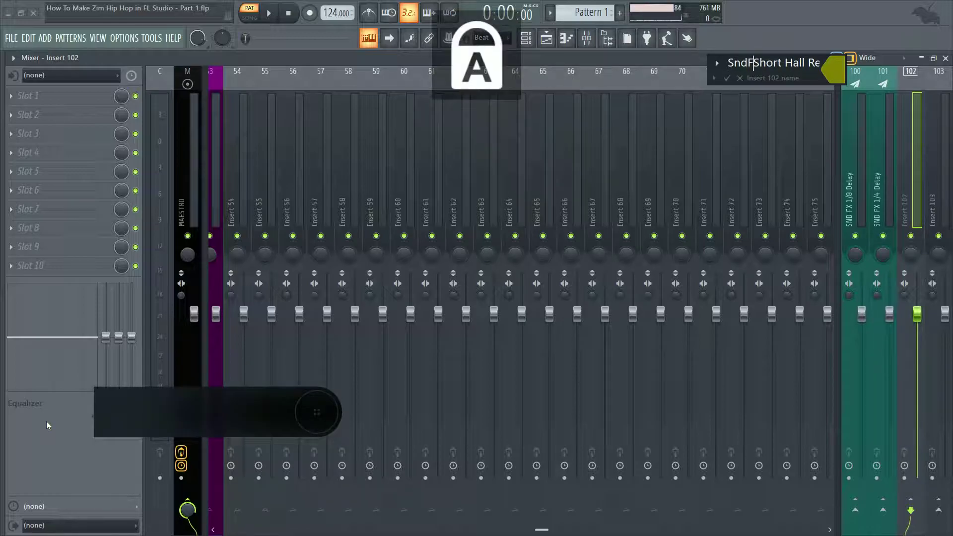
key(Caps_Lock)
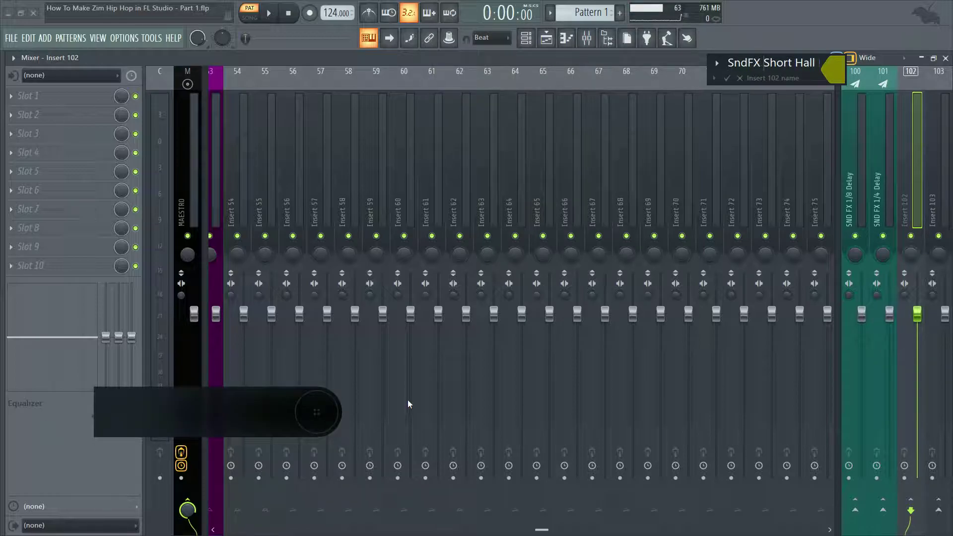
click(727, 78)
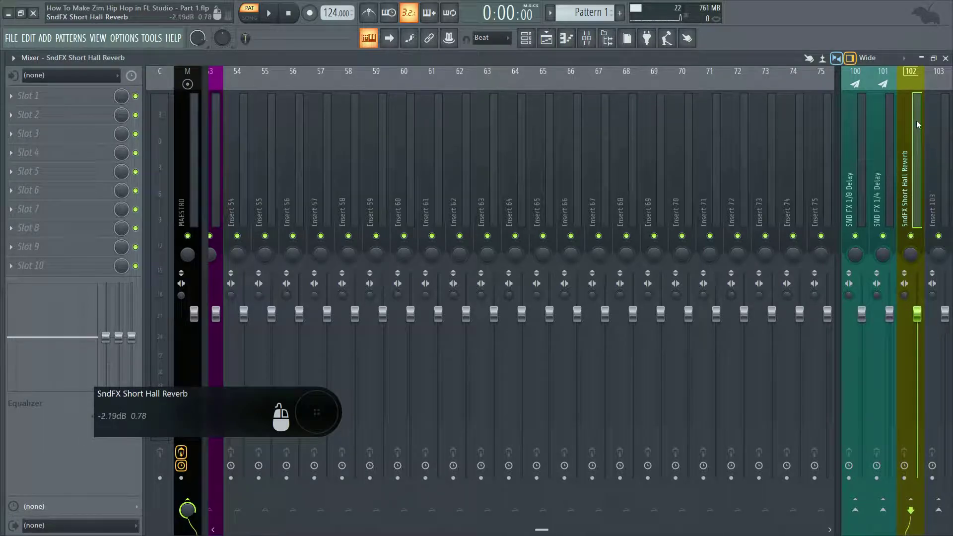
Change the prefix of insert 100's name so it reads "SndFX 1/8 Delay".
click(854, 148)
right_click(855, 69)
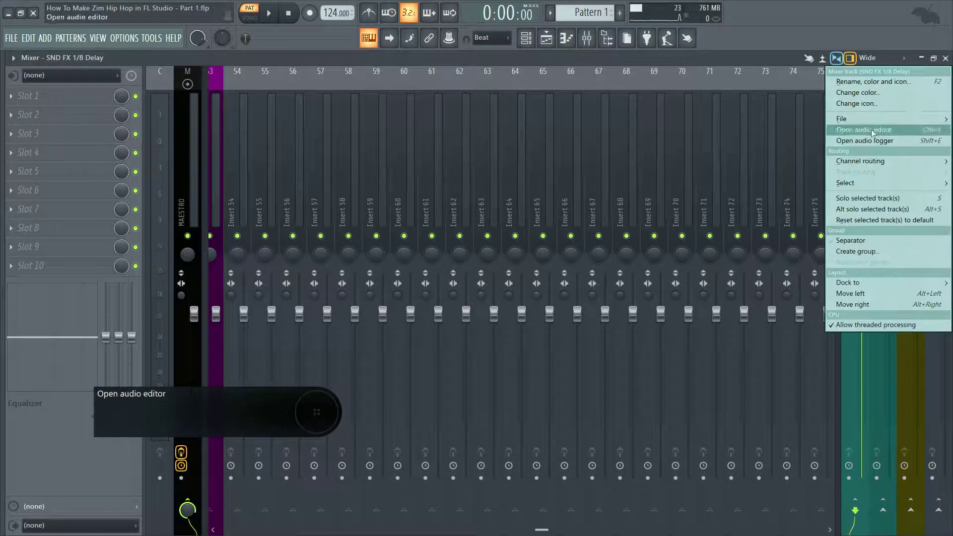
click(865, 80)
click(779, 66)
drag(791, 65, 752, 64)
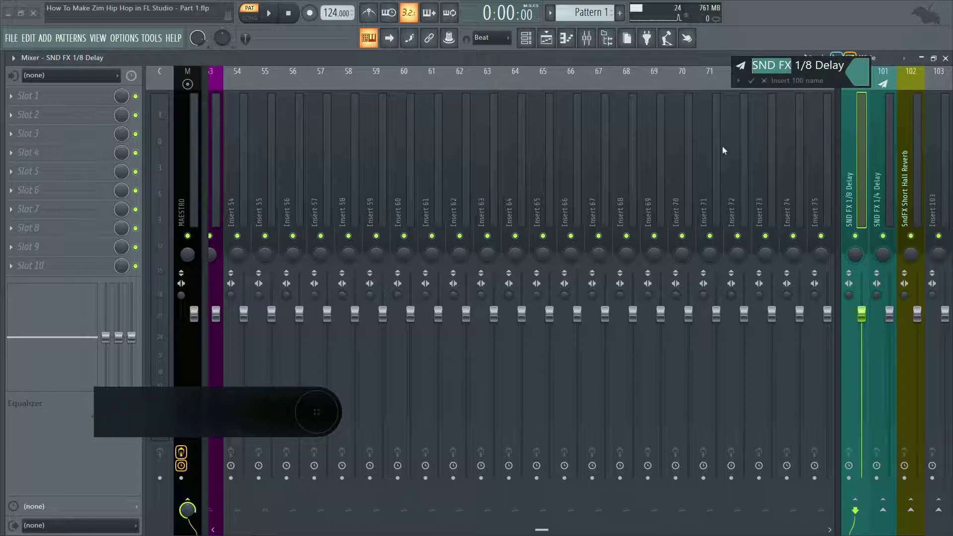
key(BackSpace)
key(Caps_Lock)
text(s)
key(BackSpace)
key(Caps_Lock)
text(S)
key(Caps_Lock)
text(nd)
key(Caps_Lock)
text(FX)
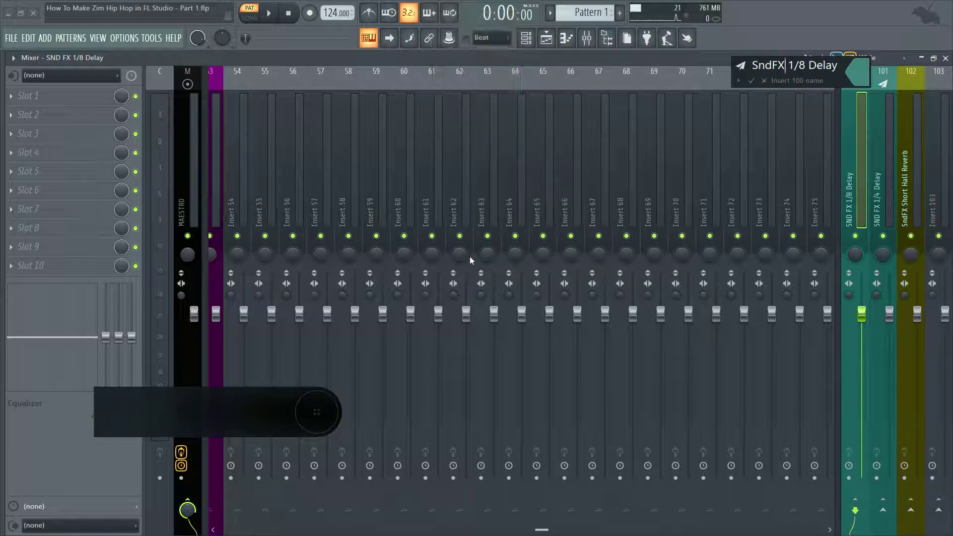
key(Return)
Change the prefix of insert 101's name so it reads "SndFX 1/4 Delay".
click(876, 155)
right_click(879, 70)
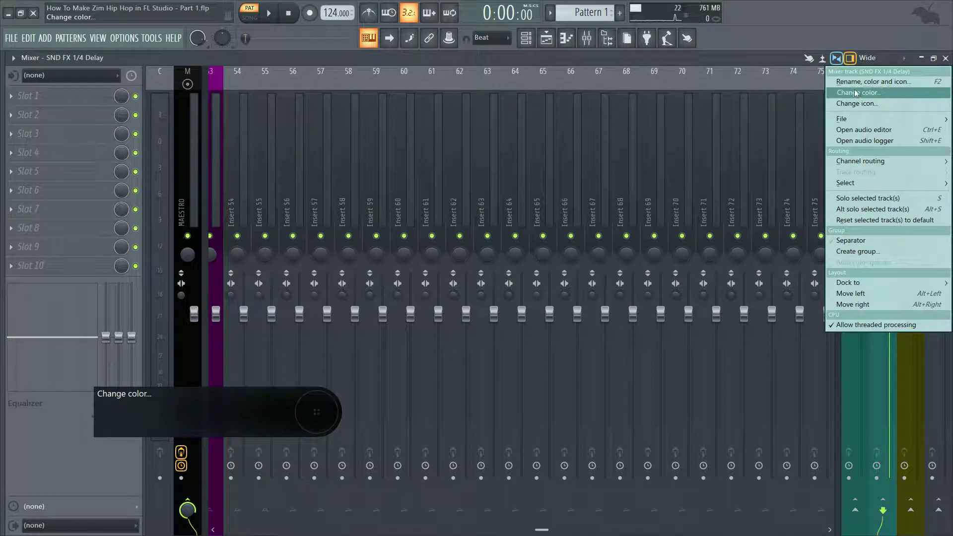
click(854, 89)
click(768, 68)
drag(781, 69, 725, 75)
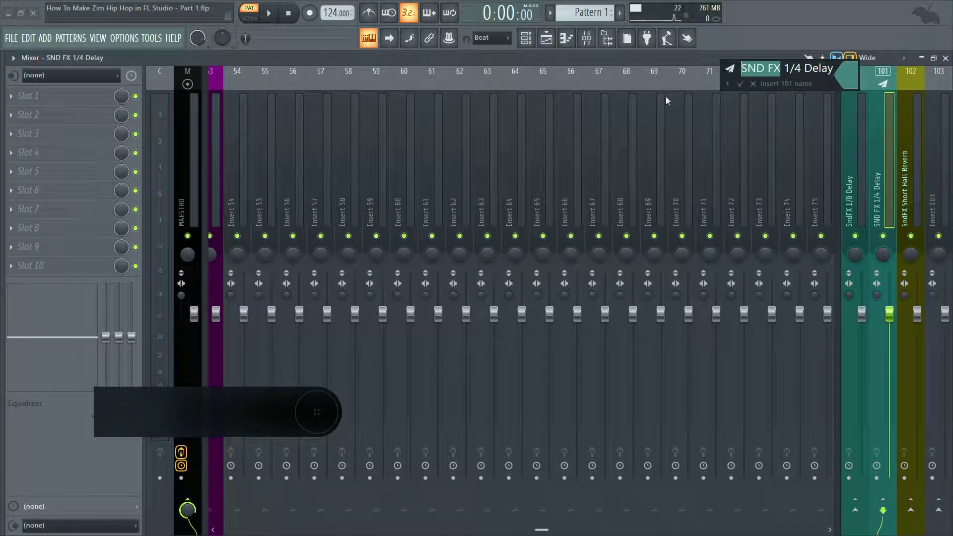
key(Caps_Lock)
key(BackSpace)
text(s)
key(Caps_Lock)
key(Caps_Lock)
text(nd)
key(Caps_Lock)
text(FX)
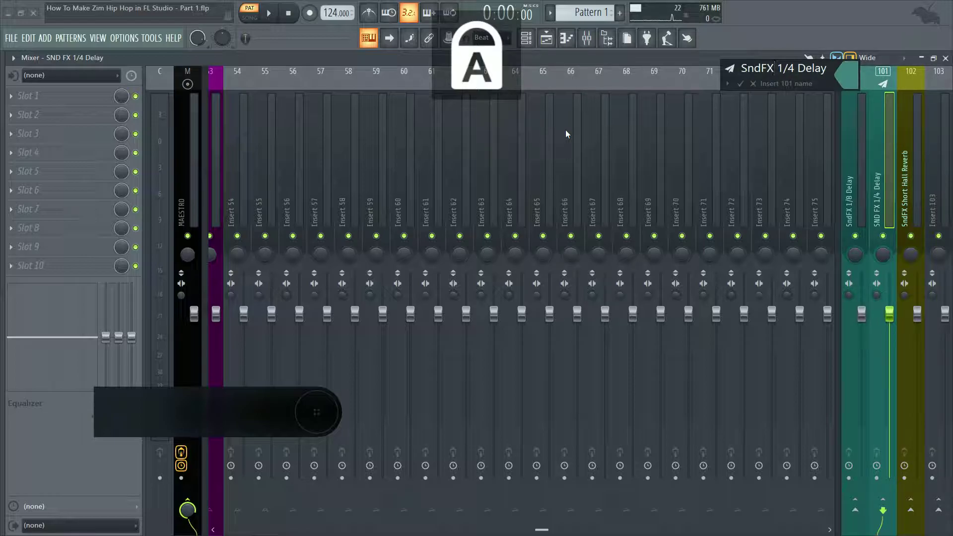
key(Return)
Copy the name of the SndFX Short Hall Reverb track and color mixer insert 103 olive from the recently used colors.
click(943, 229)
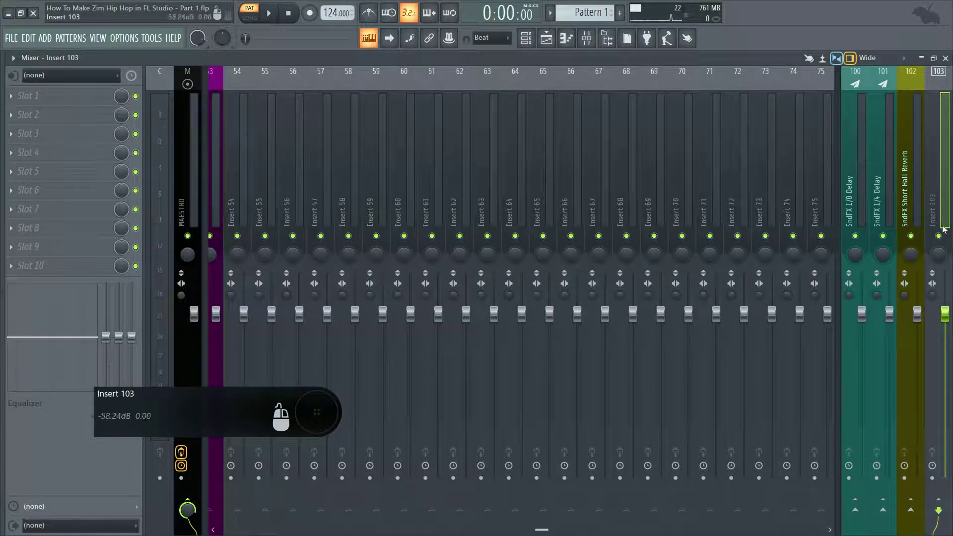
click(916, 141)
key(F2)
key(ctrl+c)
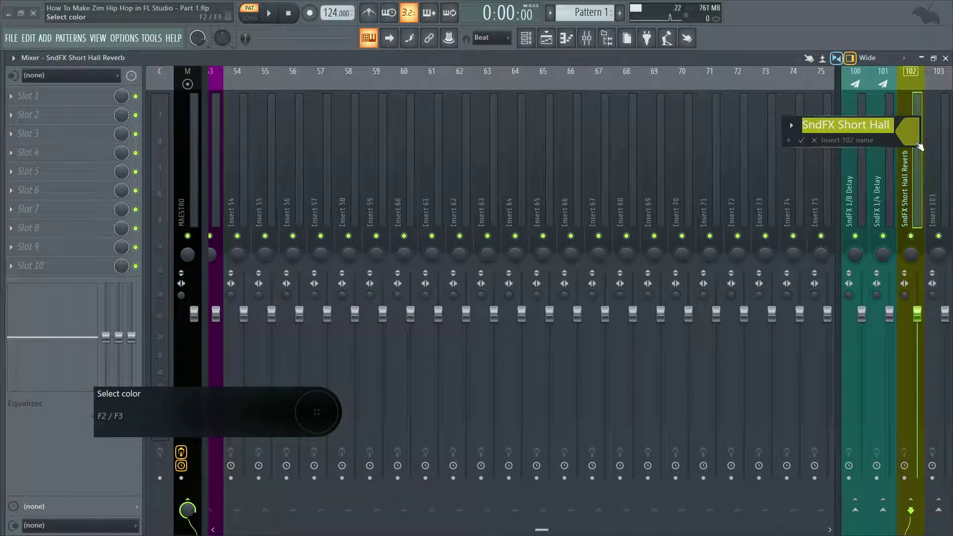
key(Return)
click(927, 120)
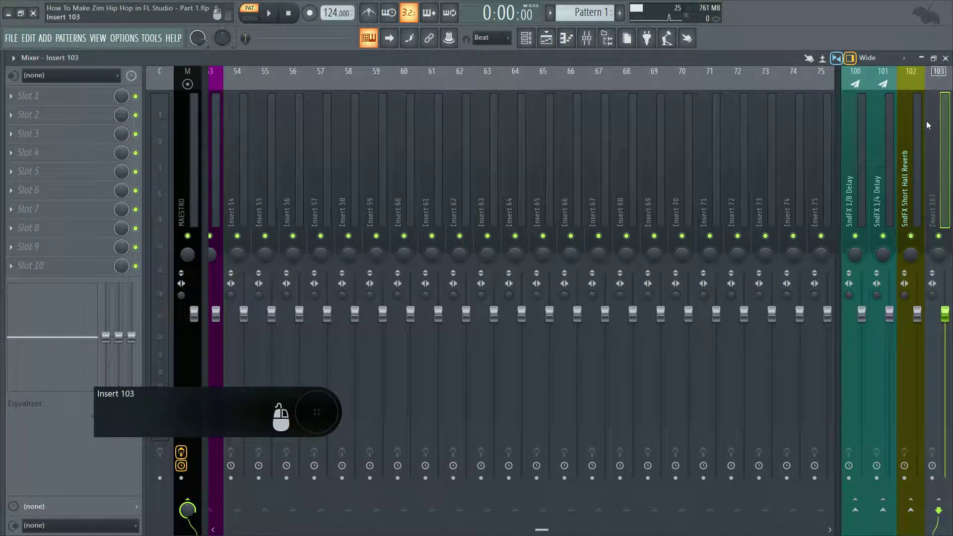
right_click(927, 121)
click(861, 82)
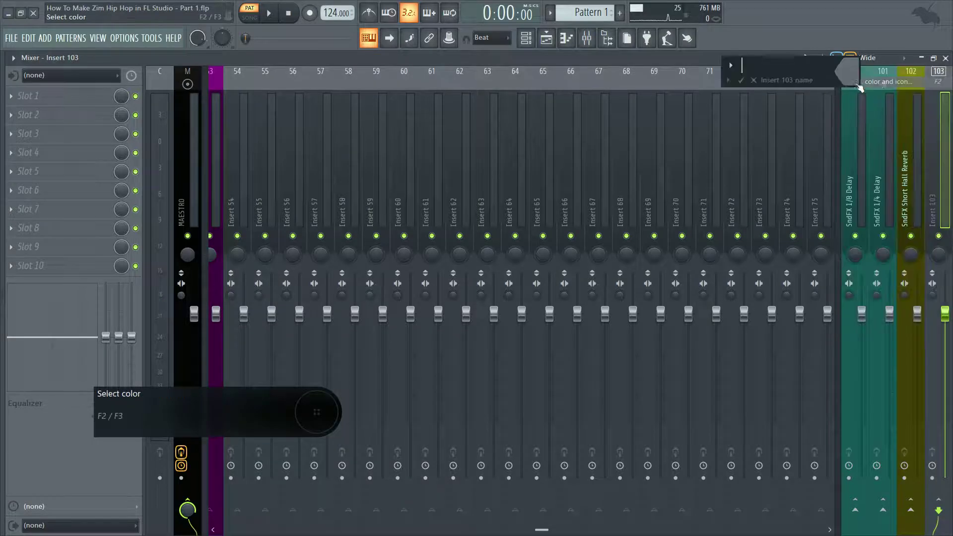
click(854, 73)
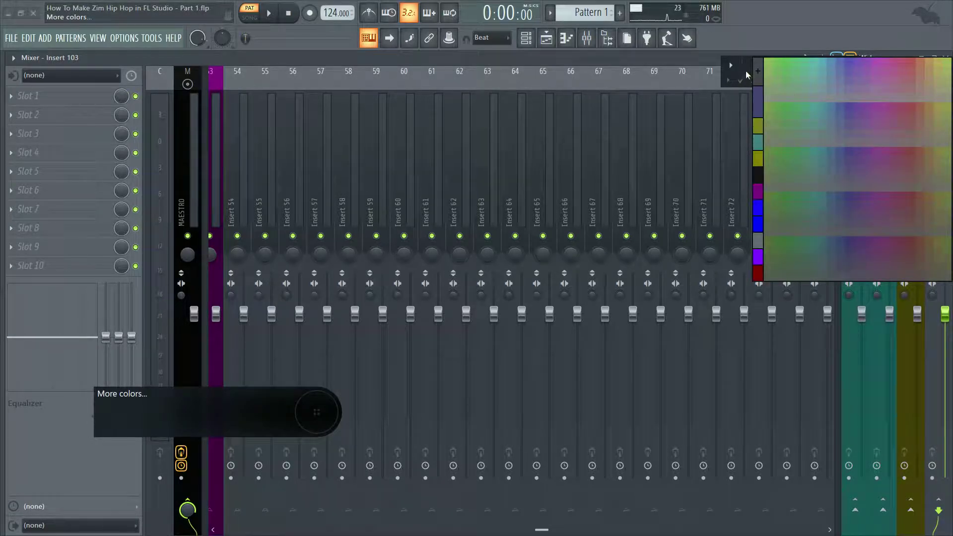
click(760, 121)
Paste the copied name into insert 103 and replace "Short" with "Long" so it reads "SndFX Long Hall Reverb".
key(ctrl+v)
key(BackSpace)
key(BackSpace)
key(BackSpace)
key(BackSpace)
key(BackSpace)
key(BackSpace)
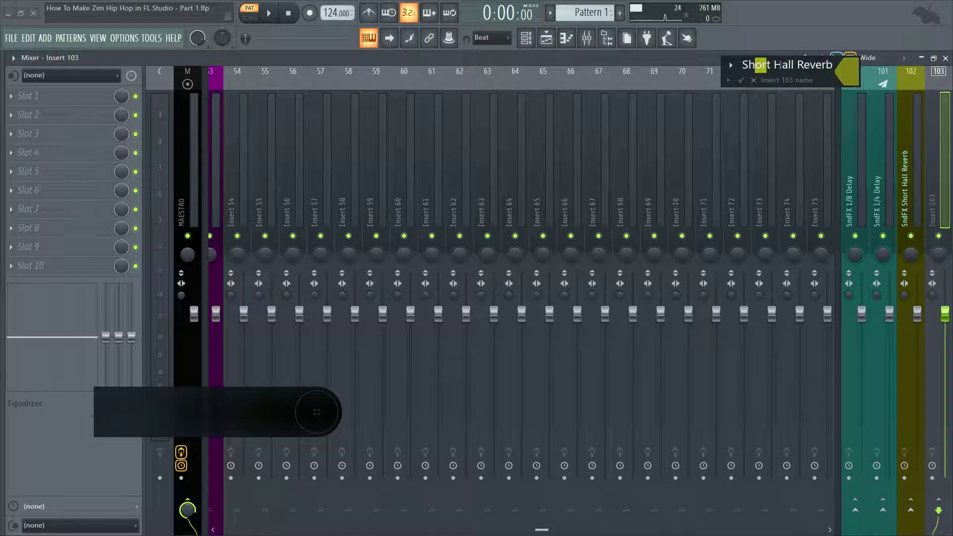
key(BackSpace)
key(BackSpace)
key(BackSpace)
key(BackSpace)
key(Caps_Lock)
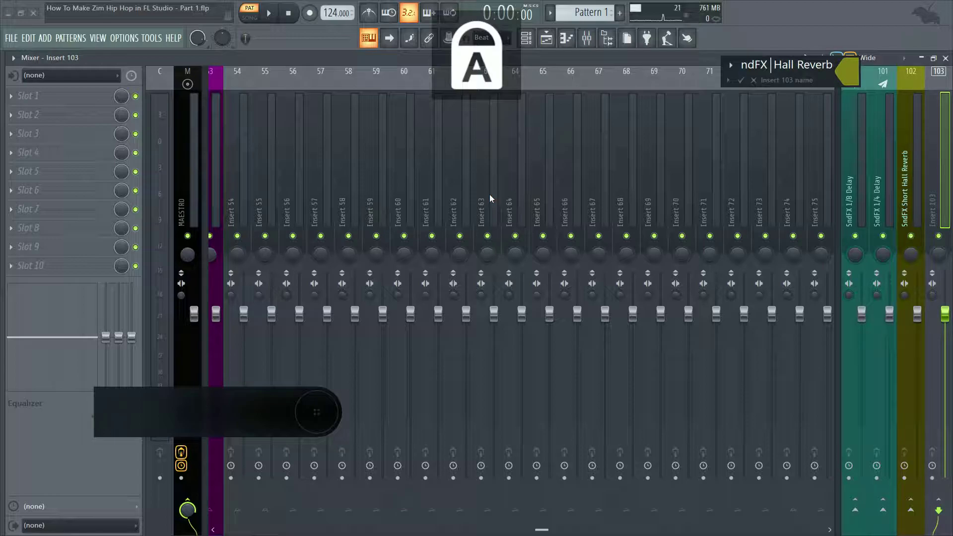
text(L)
key(Caps_Lock)
text(ong)
key(Return)
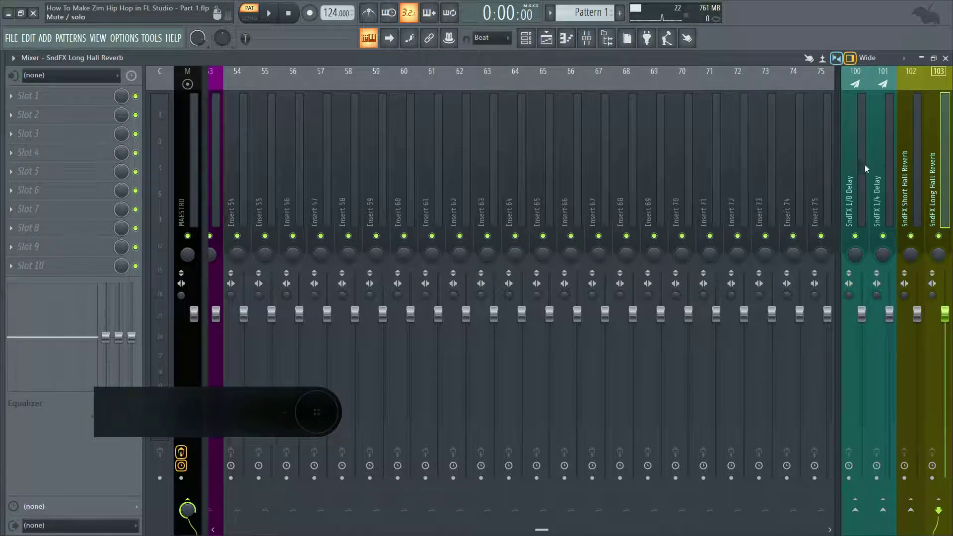
Dock mixer insert 75 to the right-hand group of tracks.
right_click(821, 124)
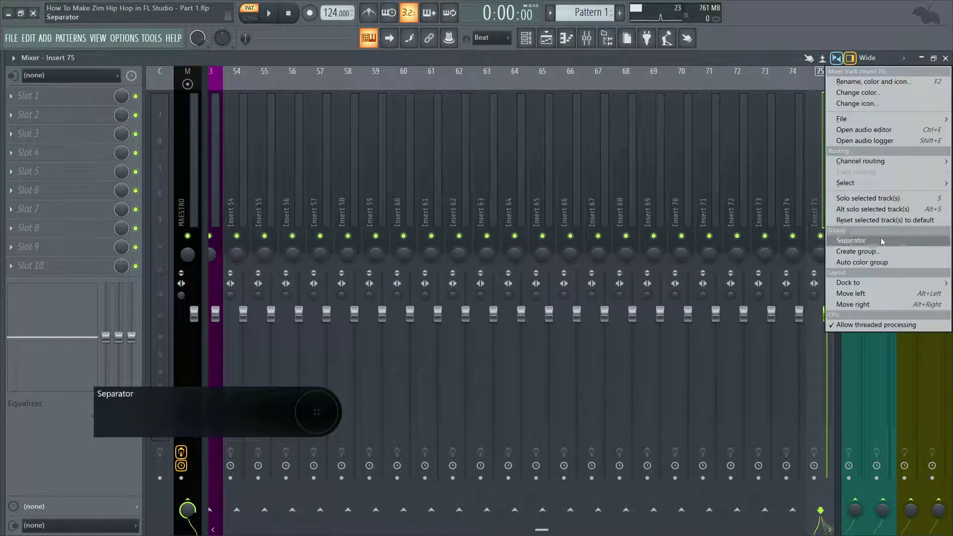
mouse_move(881, 281)
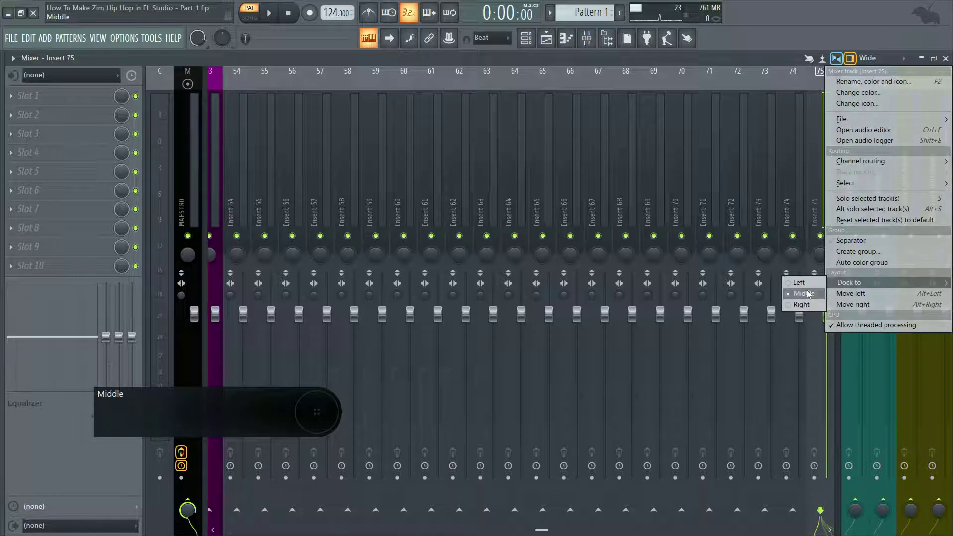
click(802, 304)
Paste the copied name into insert 75 and replace "Short Hall" with "Plate" so it reads "SndFX Plate Reverb".
right_click(824, 172)
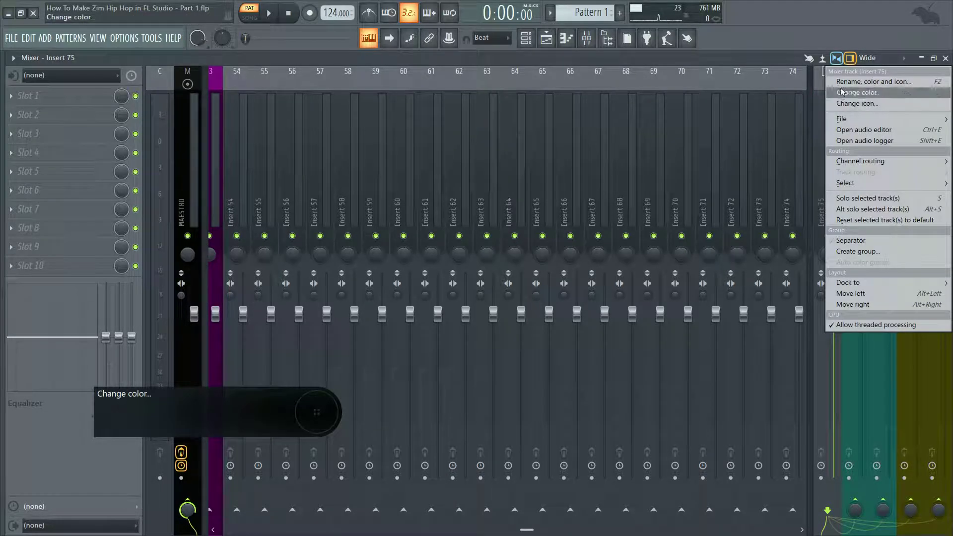
click(843, 82)
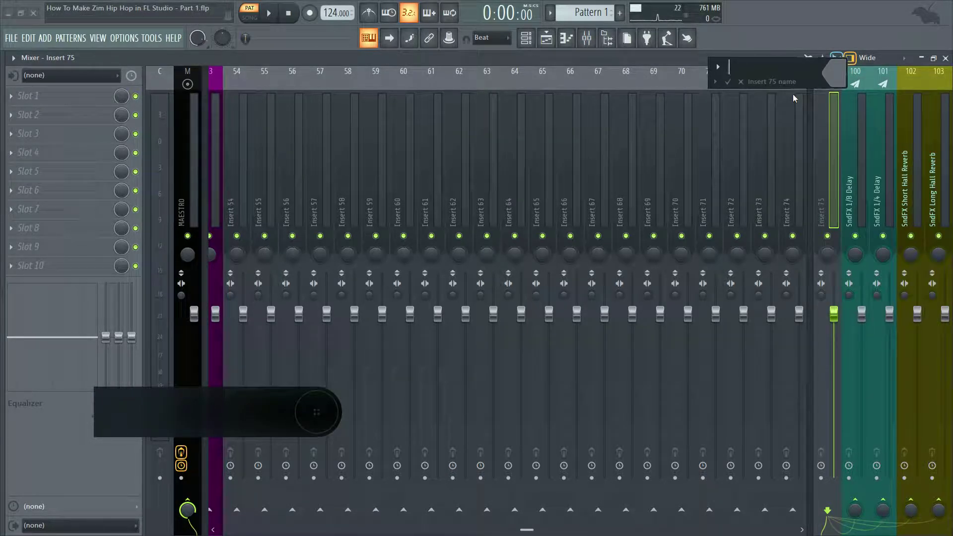
key(Caps_Lock)
text(P)
key(Caps_Lock)
key(BackSpace)
key(ctrl+v)
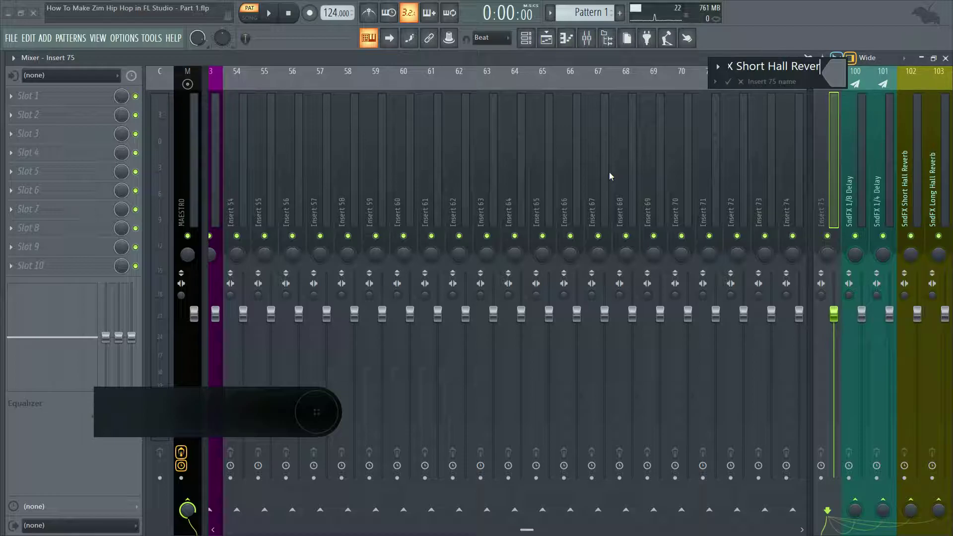
key(Left)
key(Left)
key(Left)
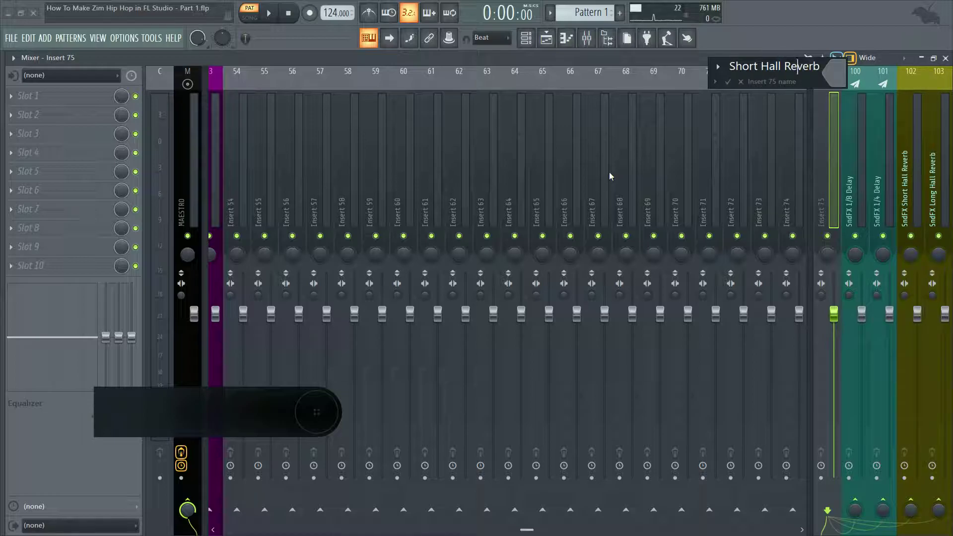
key(BackSpace)
key(BackSpace)
key(BackSpace)
key(BackSpace)
key(BackSpace)
key(BackSpace)
key(BackSpace)
key(BackSpace)
key(BackSpace)
key(Caps_Lock)
text(P)
key(Caps_Lock)
text(late Rever)
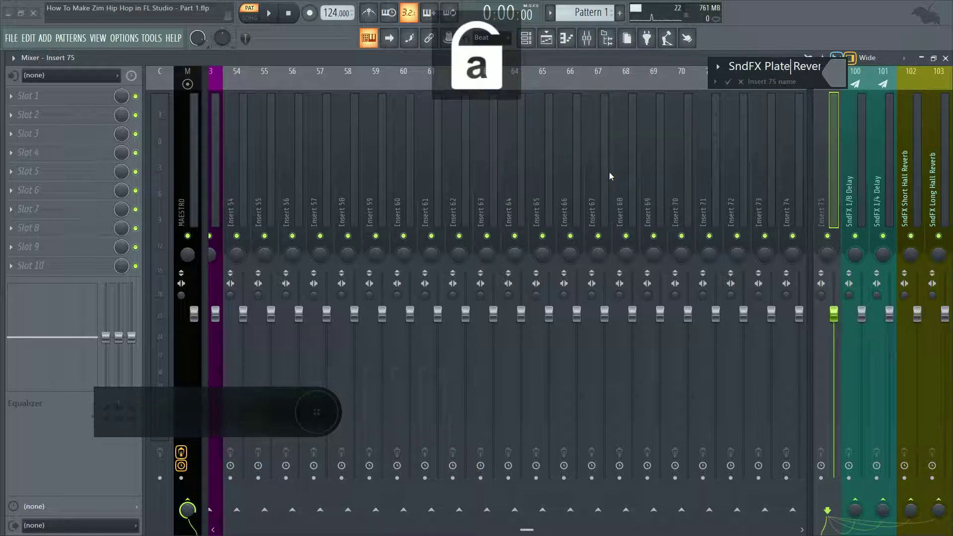
click(609, 172)
Color the SndFX Plate Reverb track olive from the recently used colors.
right_click(829, 120)
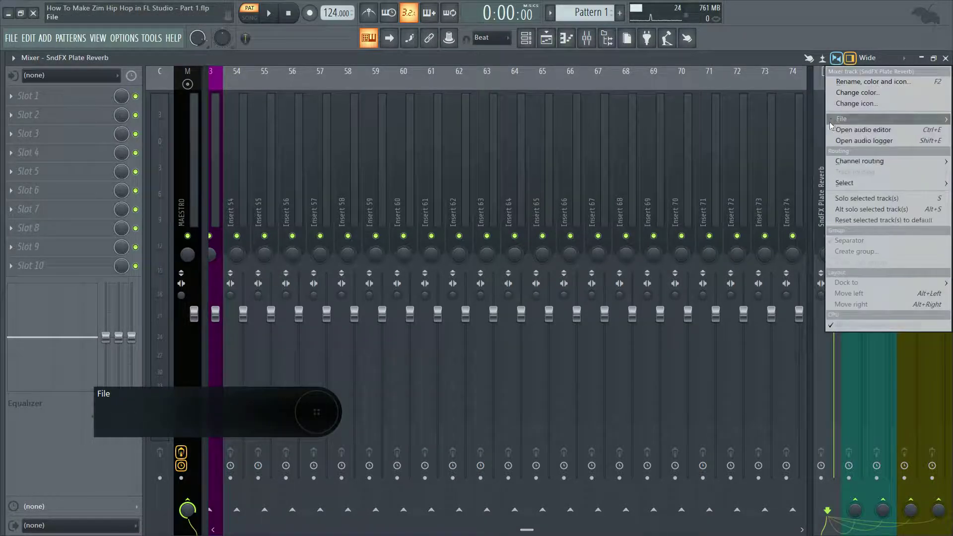
click(836, 82)
click(831, 88)
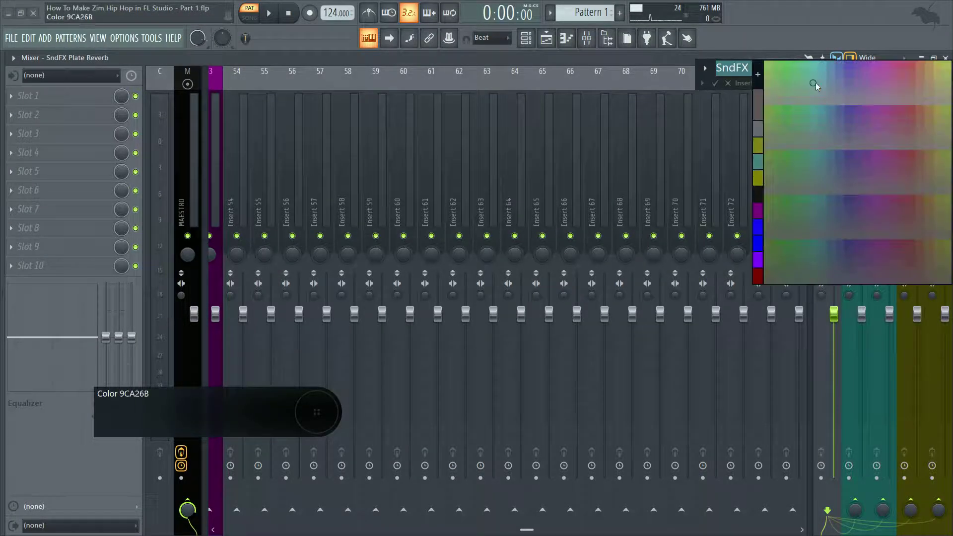
click(760, 140)
click(717, 83)
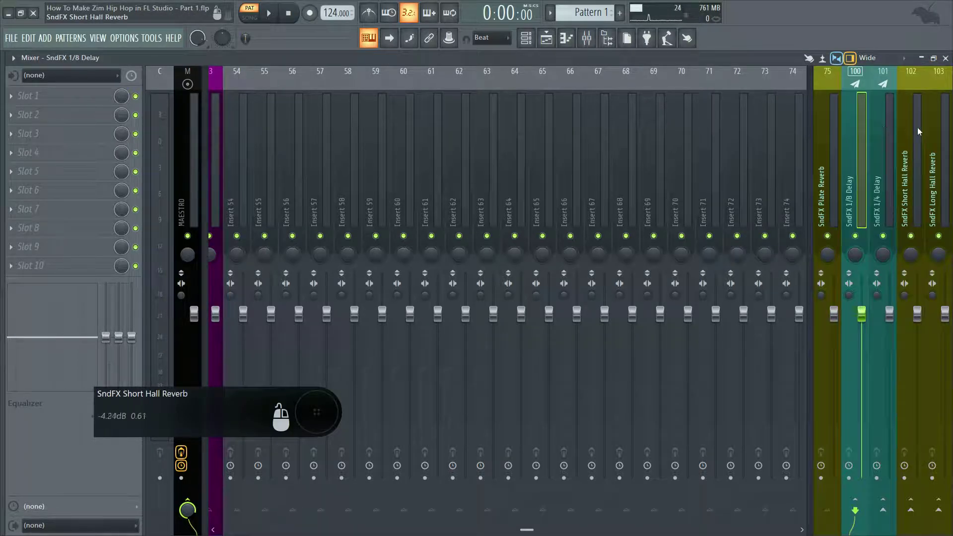
Recolor the SndFX Plate Reverb track black.
right_click(839, 72)
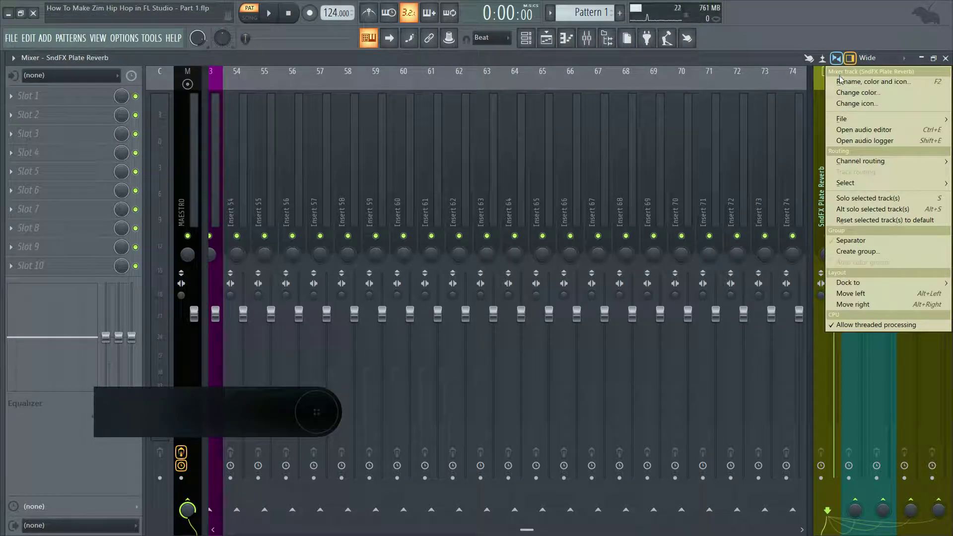
click(840, 81)
click(833, 64)
click(765, 189)
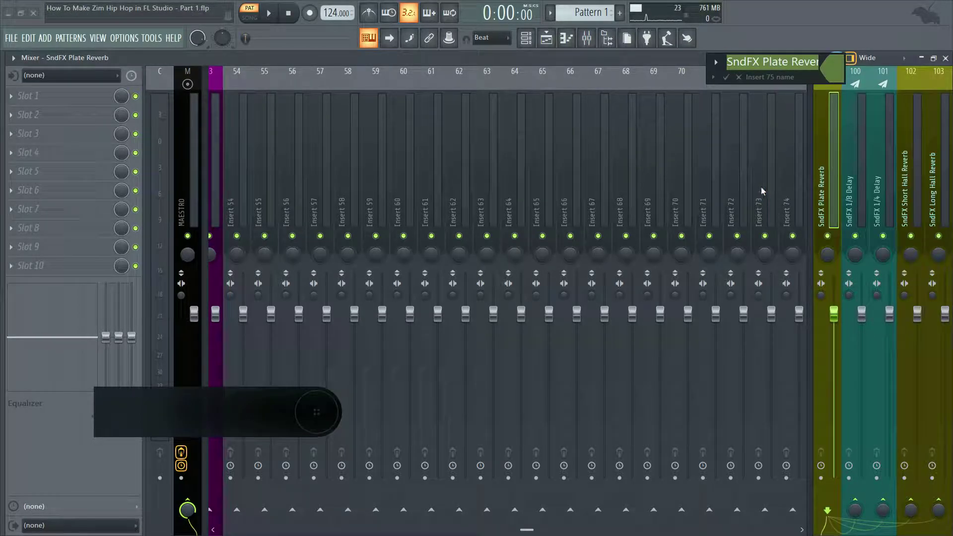
click(833, 80)
click(764, 183)
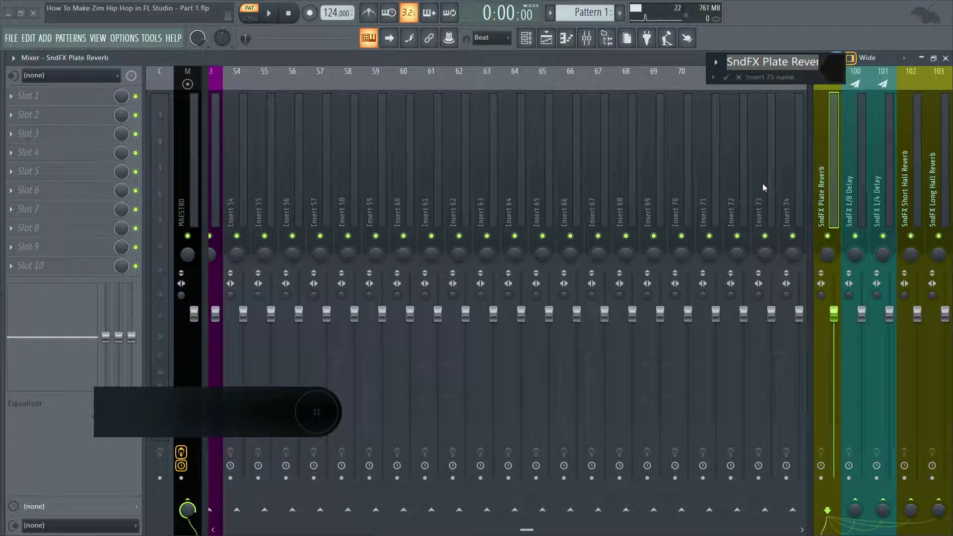
click(725, 79)
Color the SndFX 1/8 Delay track black from the recently used colors.
right_click(844, 119)
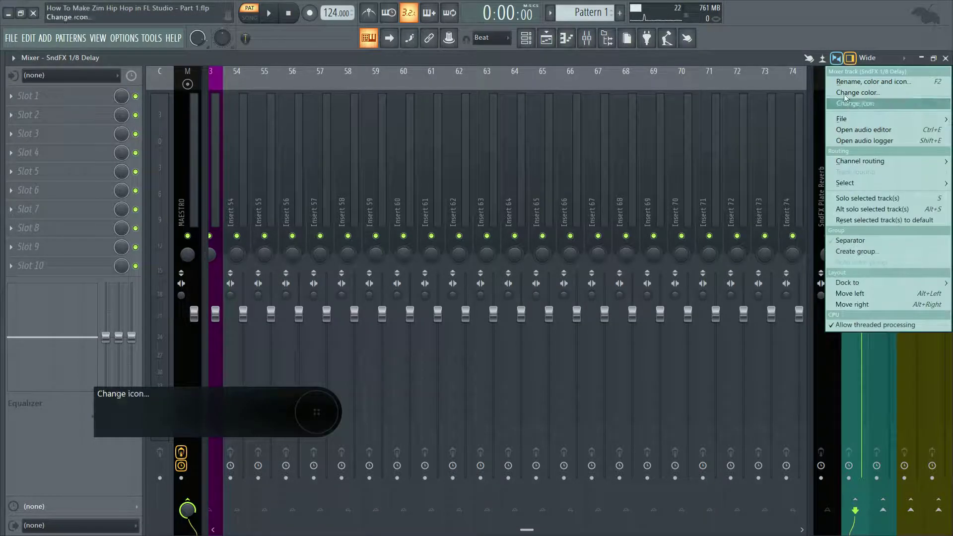
click(845, 82)
click(840, 80)
click(758, 130)
click(729, 81)
Color the SndFX 1/4 Delay track black from the recently used colors.
right_click(877, 114)
click(864, 82)
click(854, 79)
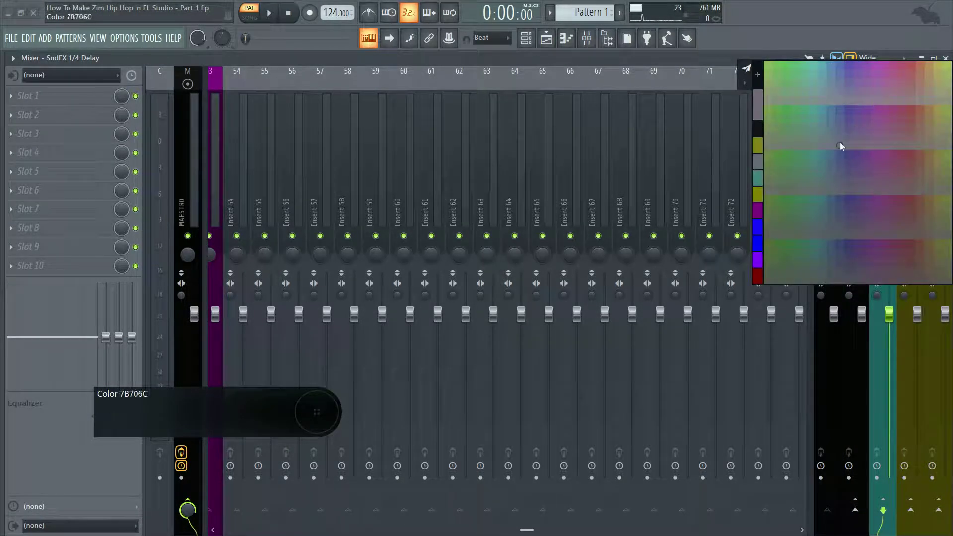
click(757, 129)
click(745, 76)
Color the SndFX Short Hall Reverb track black from the recently used colors.
right_click(916, 142)
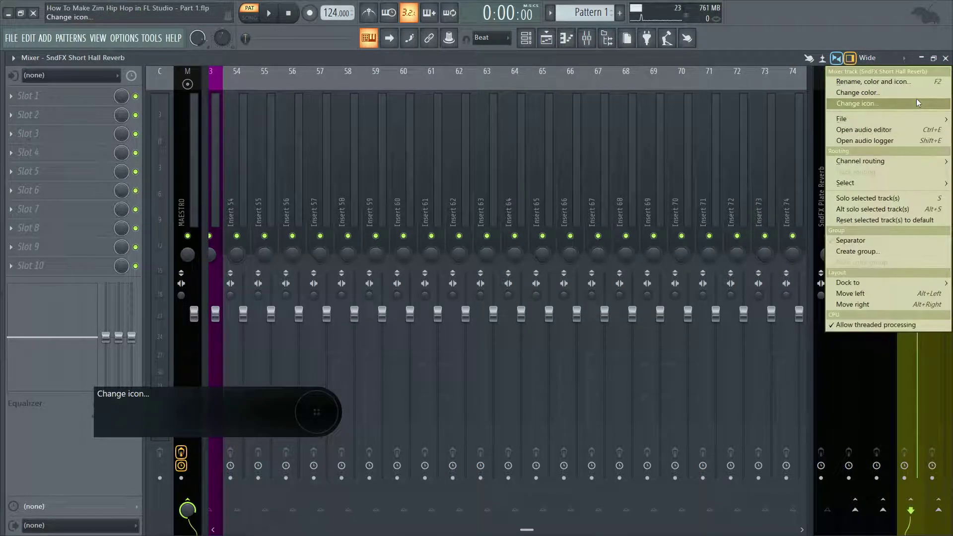
click(904, 82)
click(898, 72)
click(759, 127)
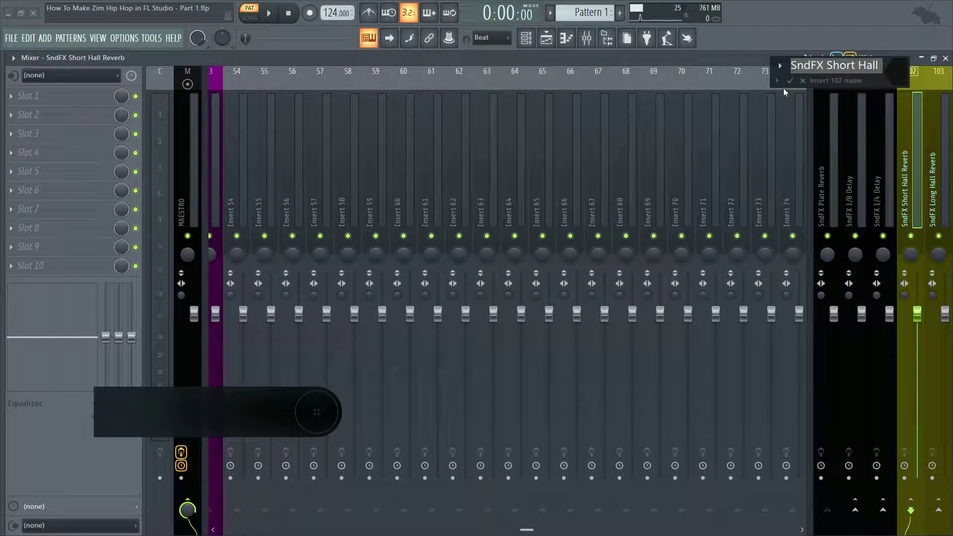
click(790, 80)
Color the SndFX Long Hall Reverb track black from the recently used colors and leave that track selected.
right_click(934, 144)
click(912, 83)
click(893, 79)
click(759, 134)
click(796, 82)
click(889, 149)
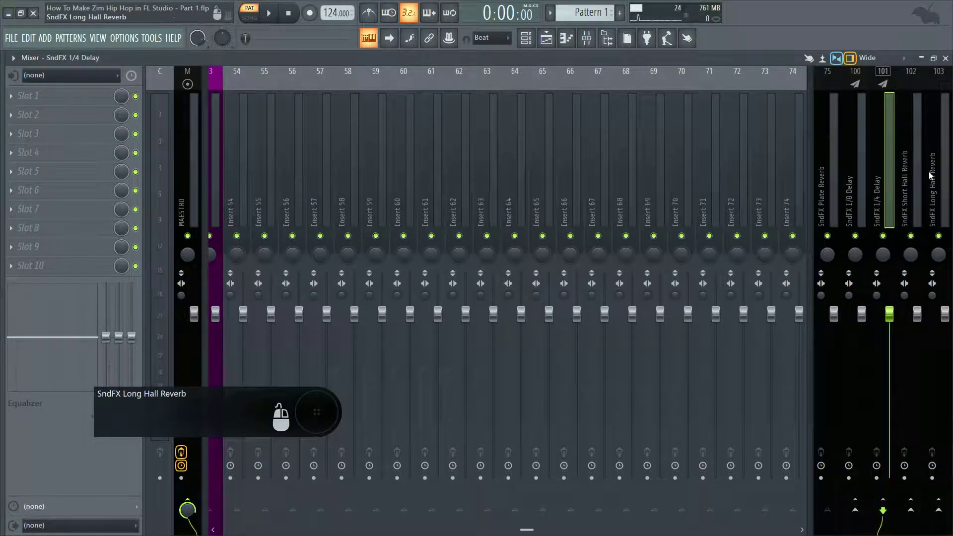
click(921, 166)
click(928, 172)
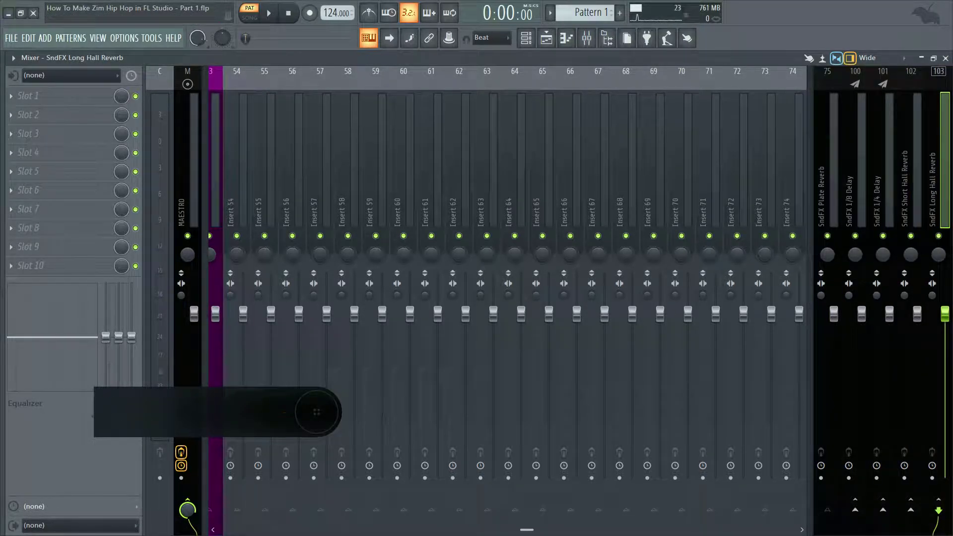
Change the mixer layout to Wide 3.
scroll(521, 526, right, 2)
drag(532, 535, 225, 530)
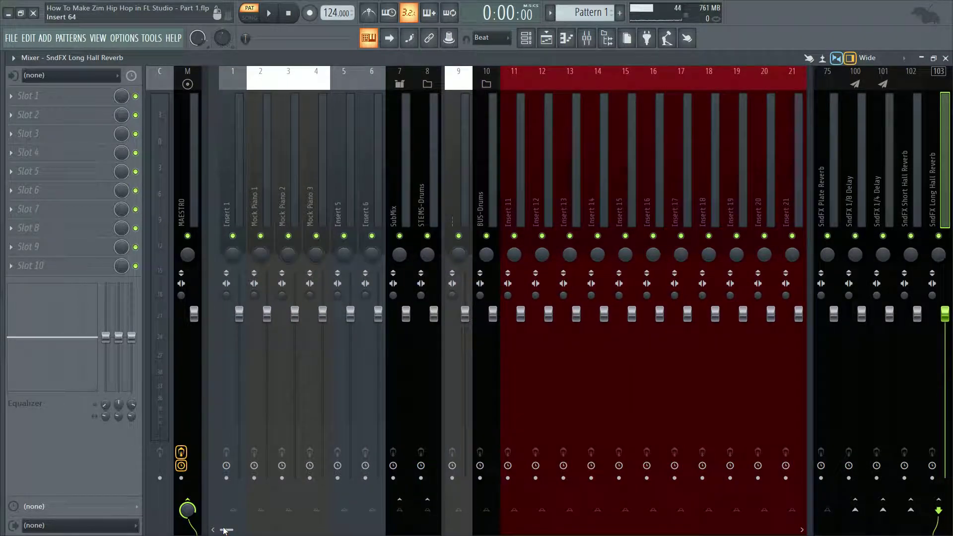
click(873, 58)
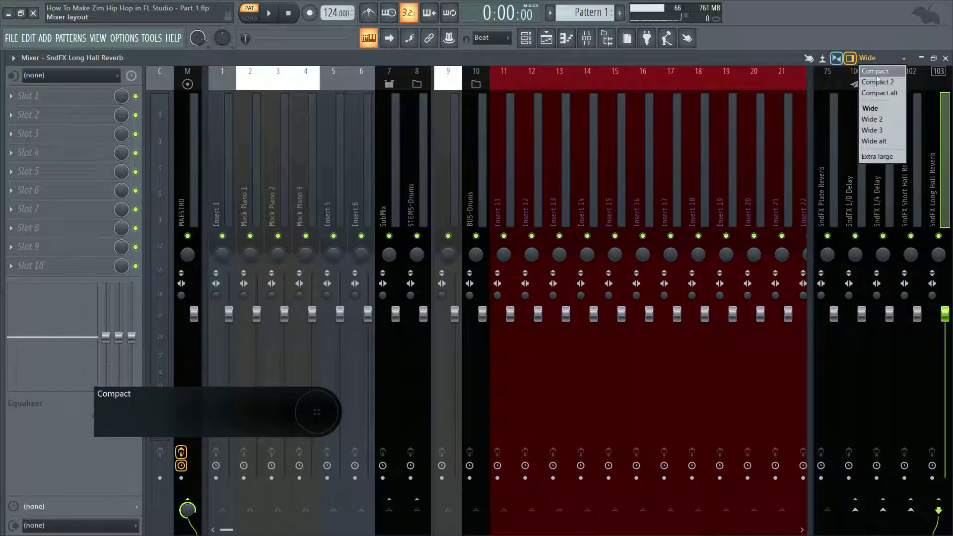
click(872, 130)
Check the routing of the BUS-Drums track and the BUS-Bass track in the mixer.
click(499, 149)
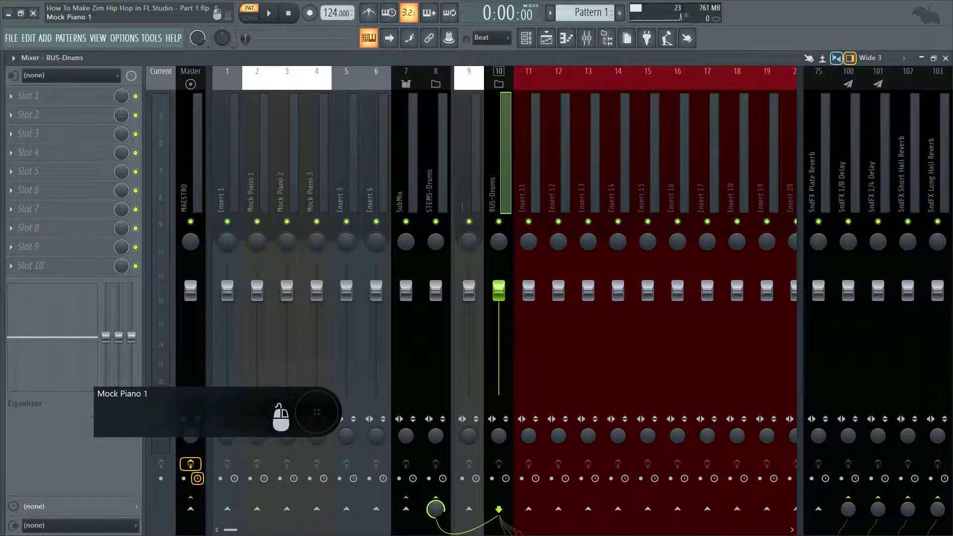
scroll(437, 172, down, 10)
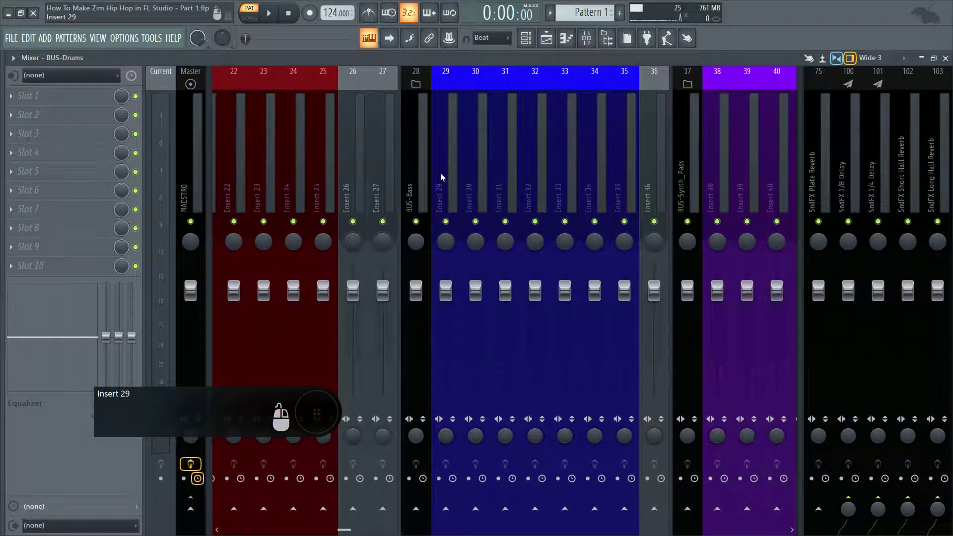
click(426, 168)
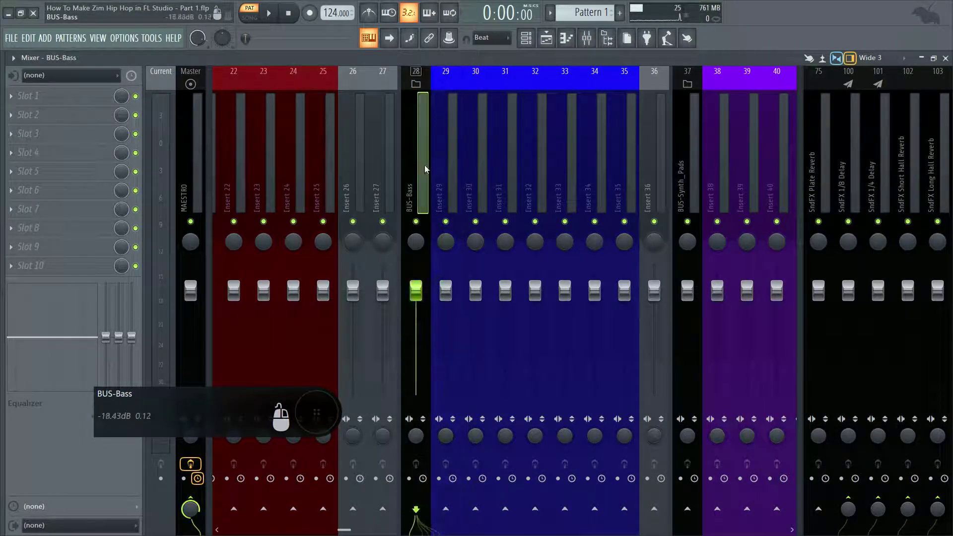
drag(346, 529, 510, 521)
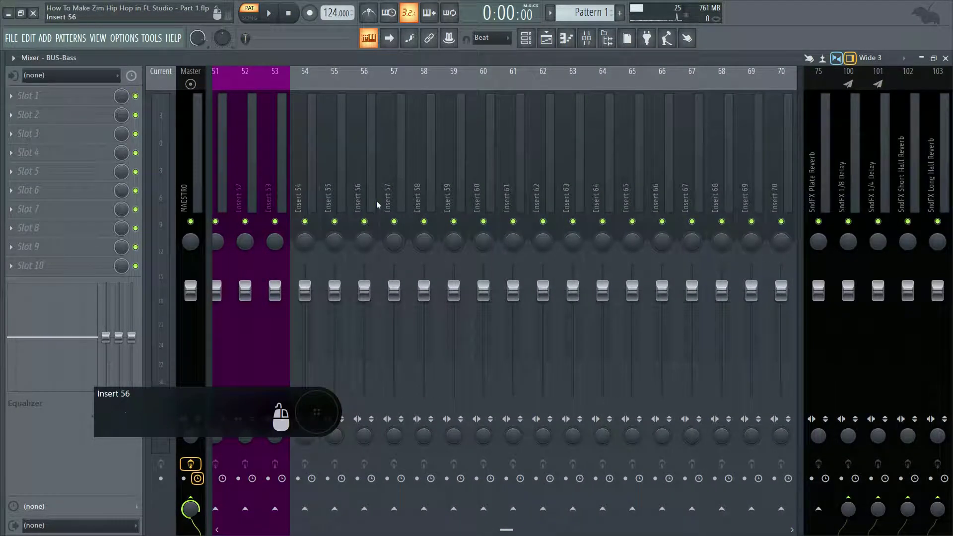
Move insert 57 left through the mixer tracks to position 39.
click(386, 180)
right_click(393, 243)
click(392, 162)
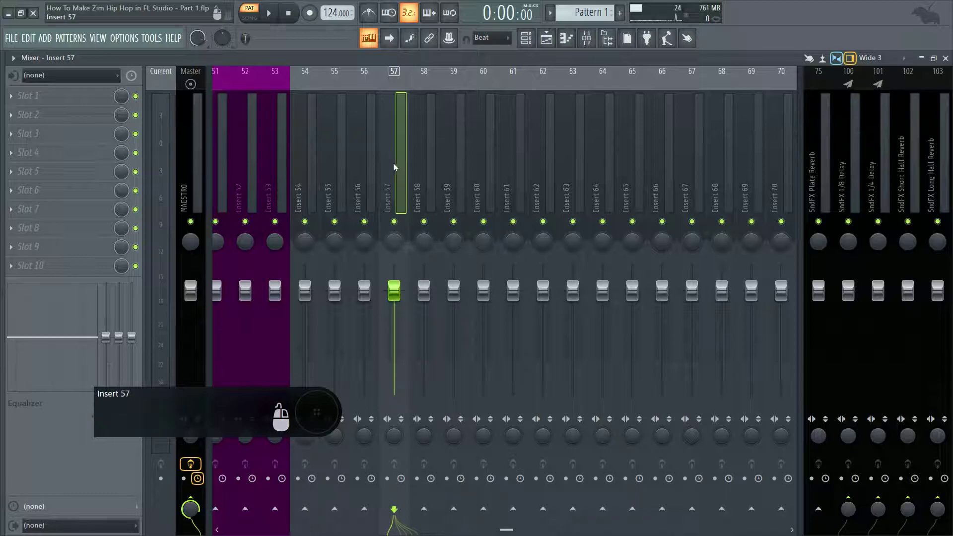
key(alt+Left)
key(alt+Left)
key(alt+Left)
key(alt+Left)
key(alt+Left)
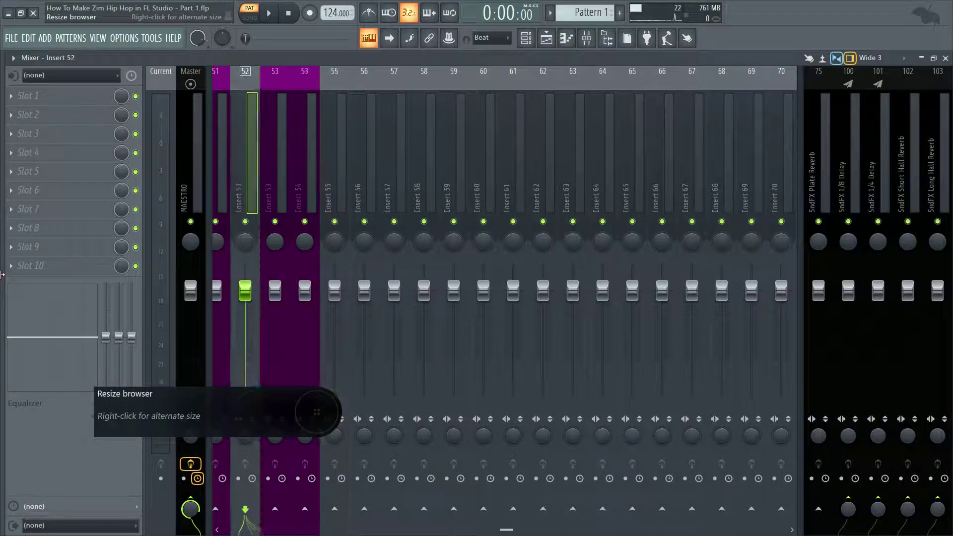
key(alt+Left)
key(alt+Left)
key(alt+Left)
key(alt+Left)
key(alt+Left)
key(alt+Left)
key(alt+Left)
key(alt+Left)
key(alt+Left)
key(alt+Left)
key(alt+Left)
key(alt+Left)
key(alt+Left)
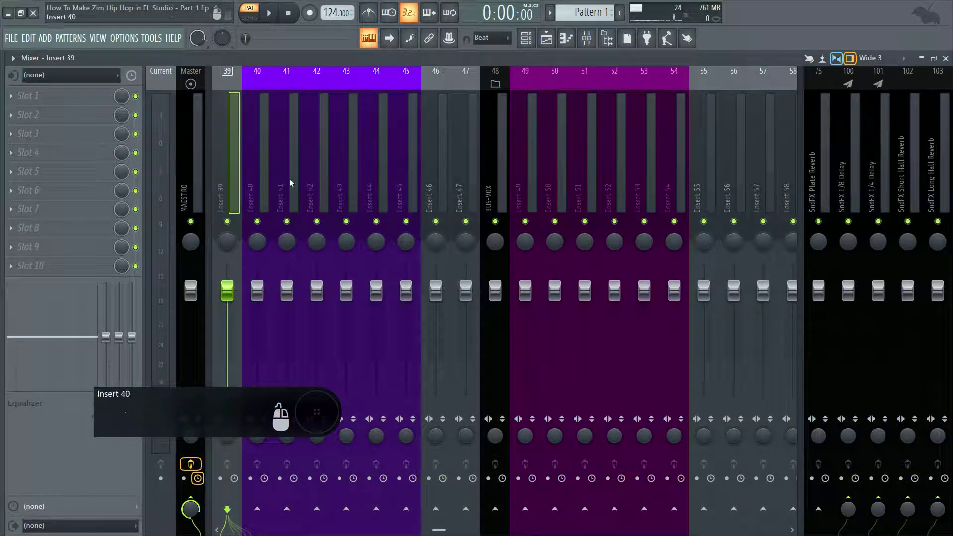
Select inserts 58 to 62 and try to move them left by three positions.
click(743, 169)
drag(440, 529, 481, 529)
click(527, 166)
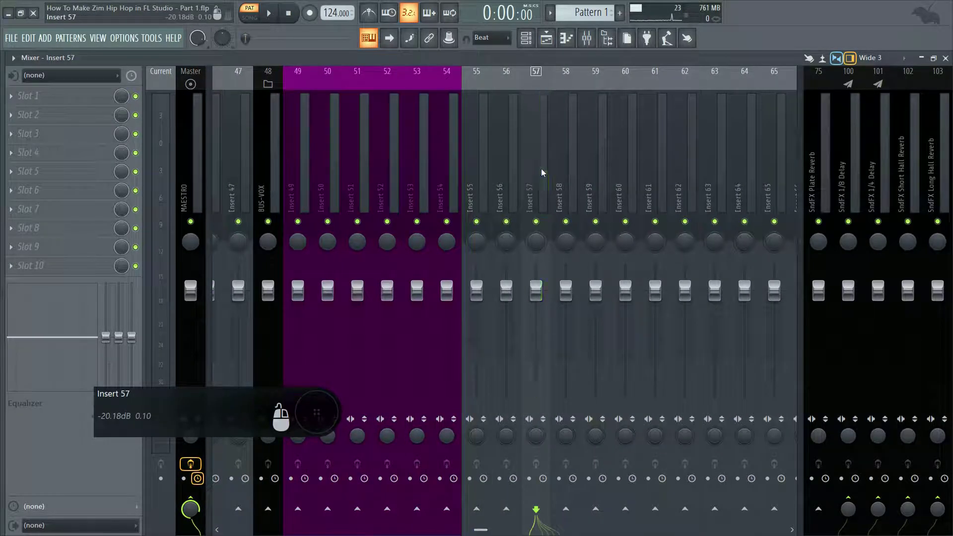
drag(568, 173, 686, 164)
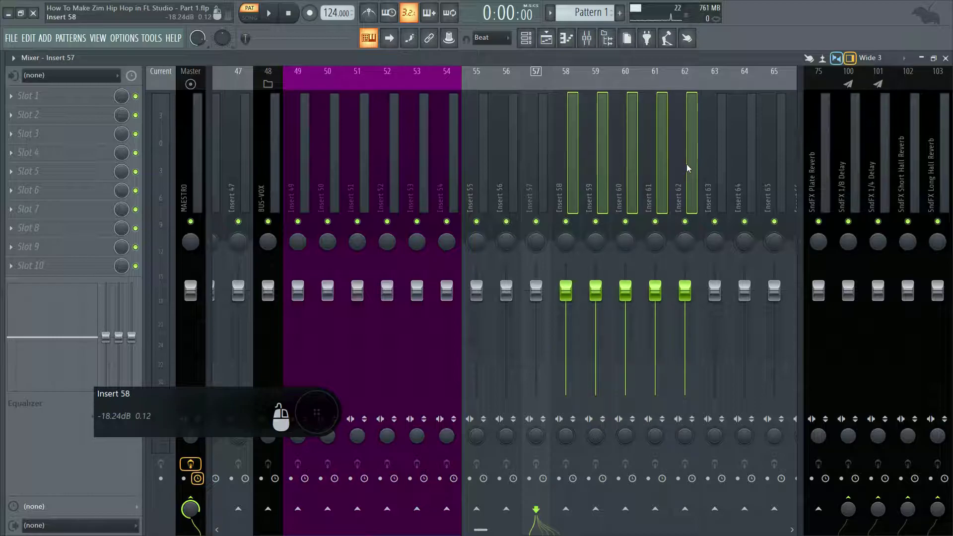
key(alt+Left)
key(alt+Left)
key(alt+Left)
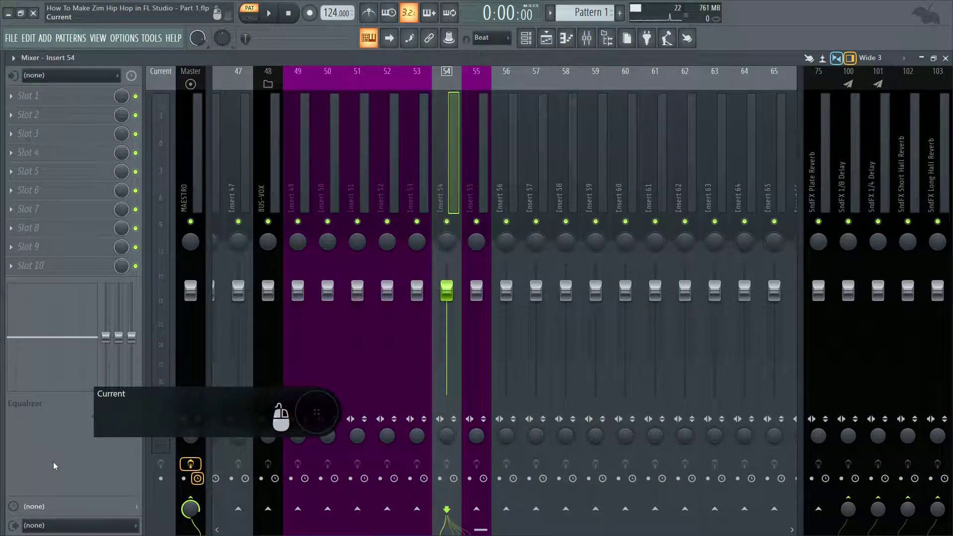
Select inserts 60 to 64 and move them left together to positions 37 to 41.
click(624, 162)
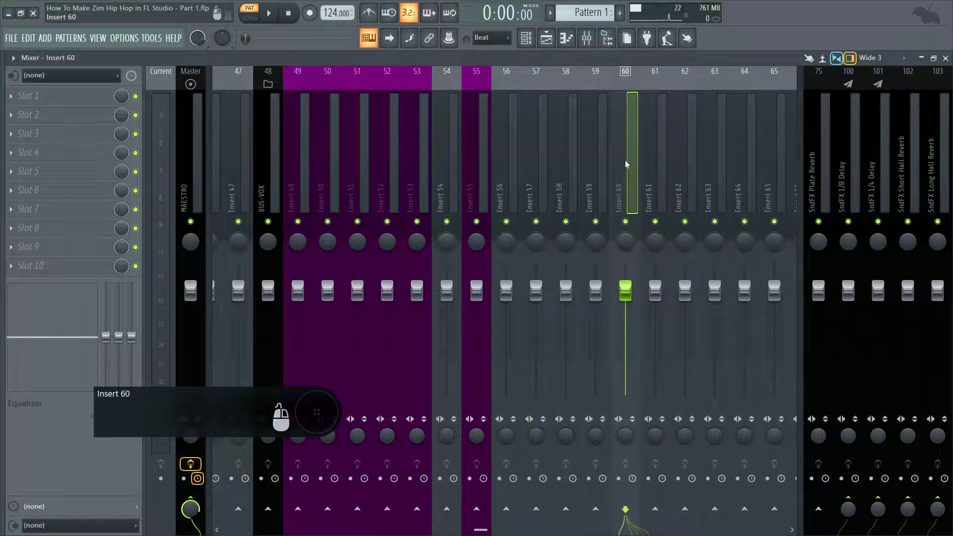
drag(632, 169, 741, 166)
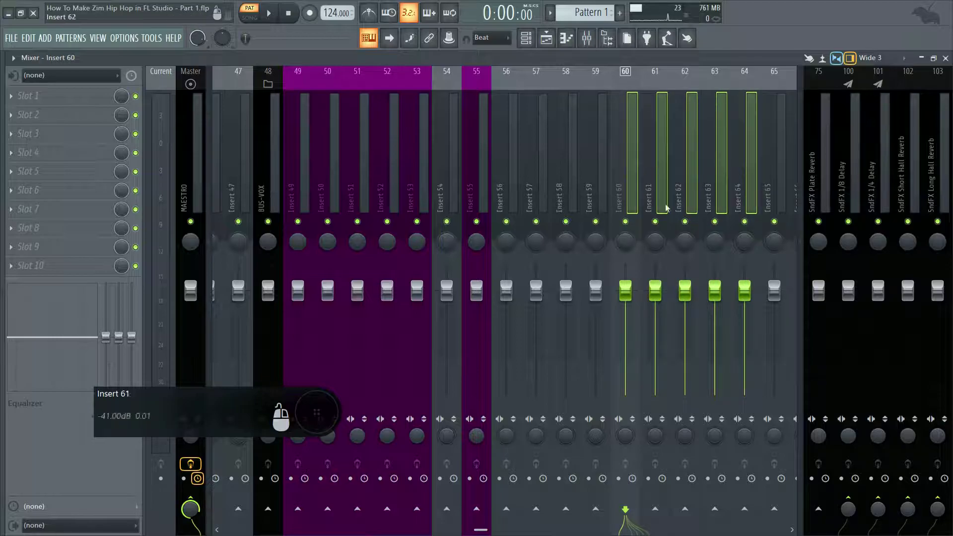
key(alt+Left)
key(alt+Left)
key(alt+Left)
key(alt+Left)
key(alt+Left)
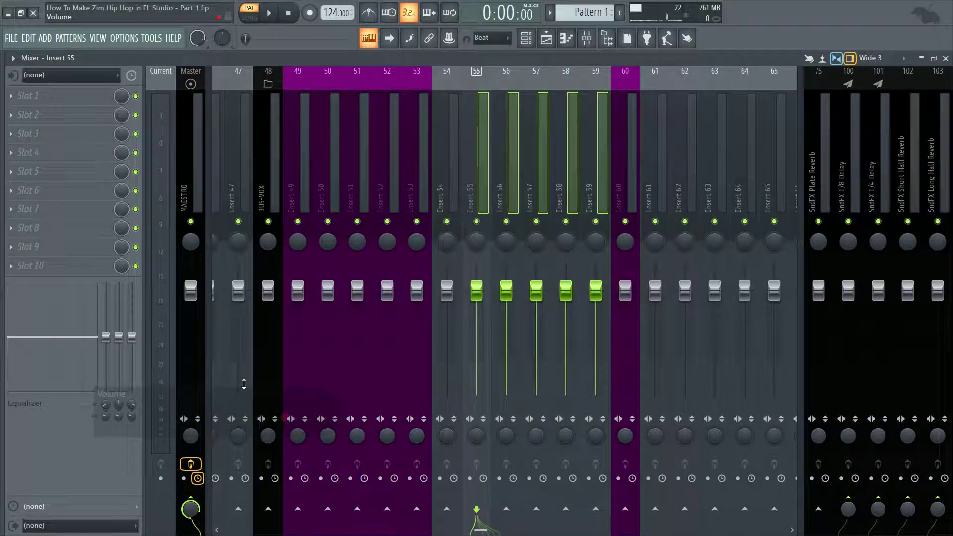
key(alt+Left)
key(alt+Left)
key(alt+Left)
key(alt+Left)
key(alt+Left)
key(alt+Left)
key(alt+Left)
key(alt+Left)
key(alt+Left)
key(alt+Left)
key(alt+Left)
key(alt+Left)
key(alt+Left)
key(alt+Left)
key(alt+Left)
key(alt+Left)
key(alt+Left)
key(alt+Left)
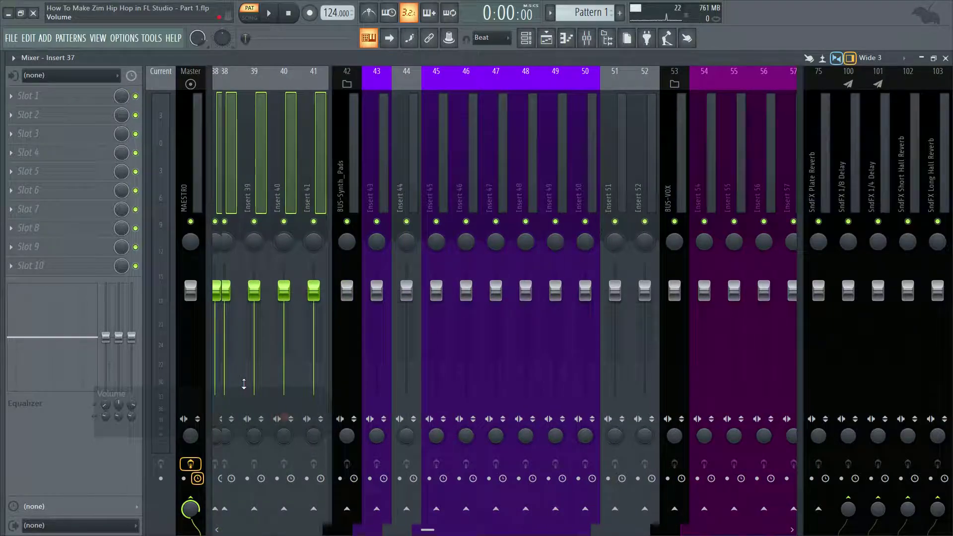
Move the five selected inserts left through the mixer to positions 8 to 12, ahead of the STEMS-Drums track.
key(alt+Left)
key(alt+Left)
key(alt+Left)
key(alt+Left)
key(alt+Left)
key(alt+Left)
key(alt+Left)
key(alt+Left)
key(alt+Left)
key(alt+Left)
key(alt+Left)
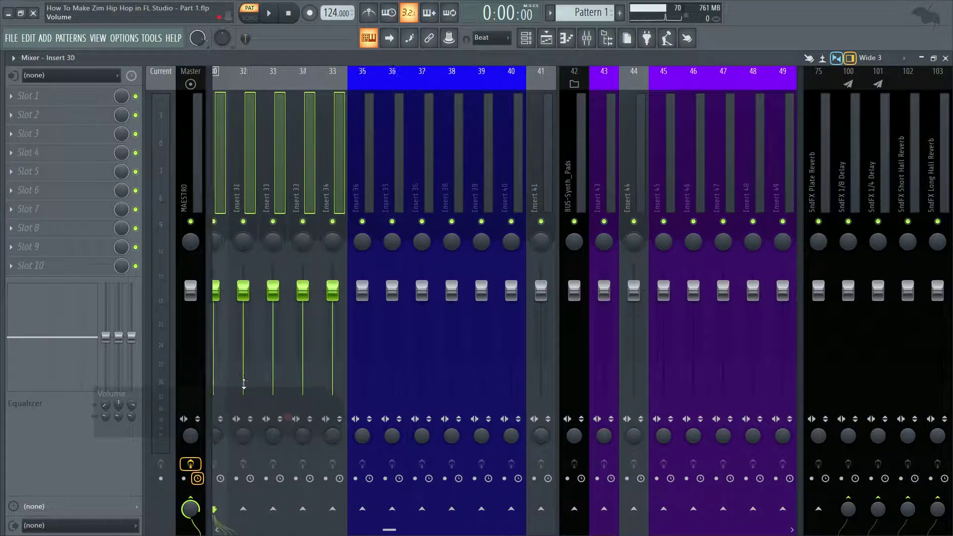
key(alt+Left)
key(alt+Left)
key(alt+Left)
key(alt+Left)
key(alt+Left)
key(alt+Left)
key(alt+Left)
key(alt+Left)
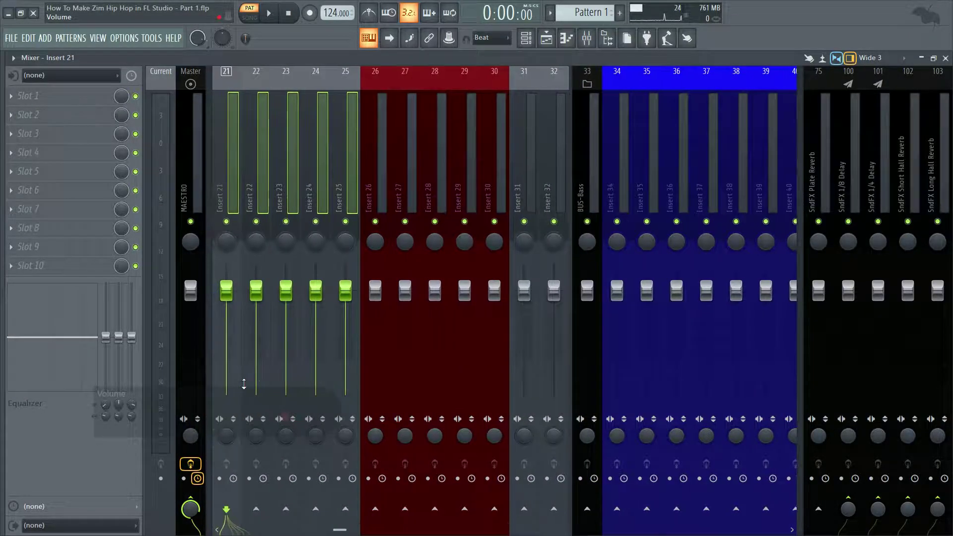
key(alt+Left)
key(alt+Left)
key(alt+Left)
key(alt+Left)
key(alt+Left)
key(alt+Left)
key(alt+Left)
key(alt+Left)
key(alt+Left)
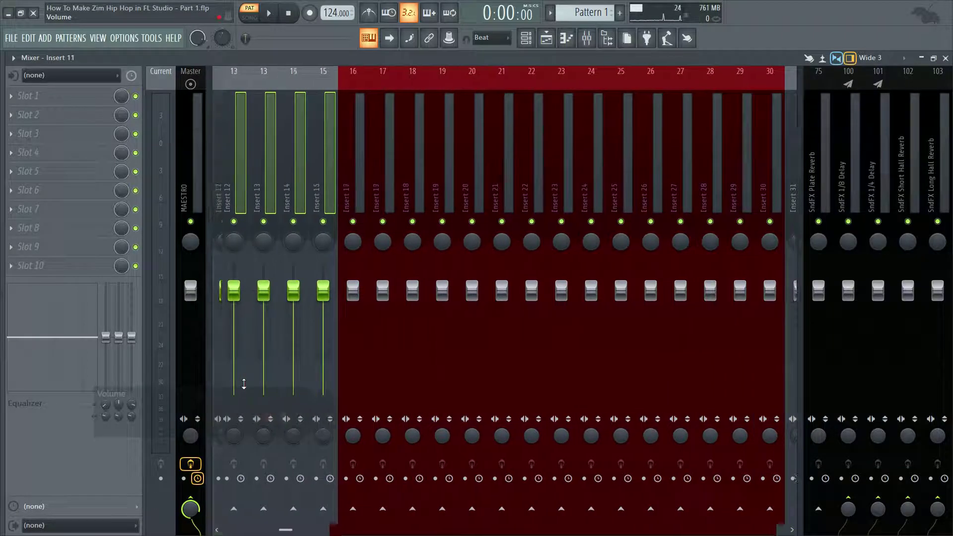
key(alt+Left)
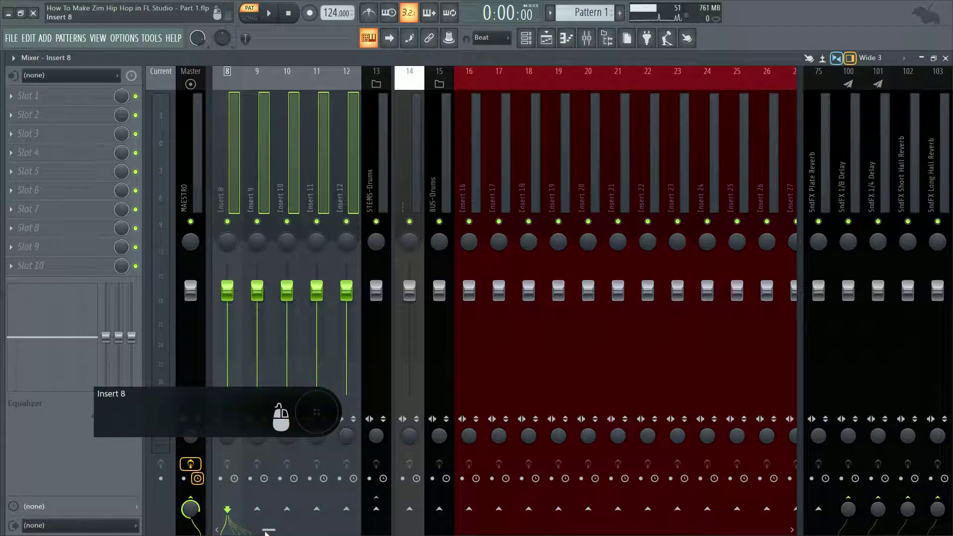
Move the STEMS-Drums track left by five positions to slot 8, directly after the SubMix track.
click(244, 531)
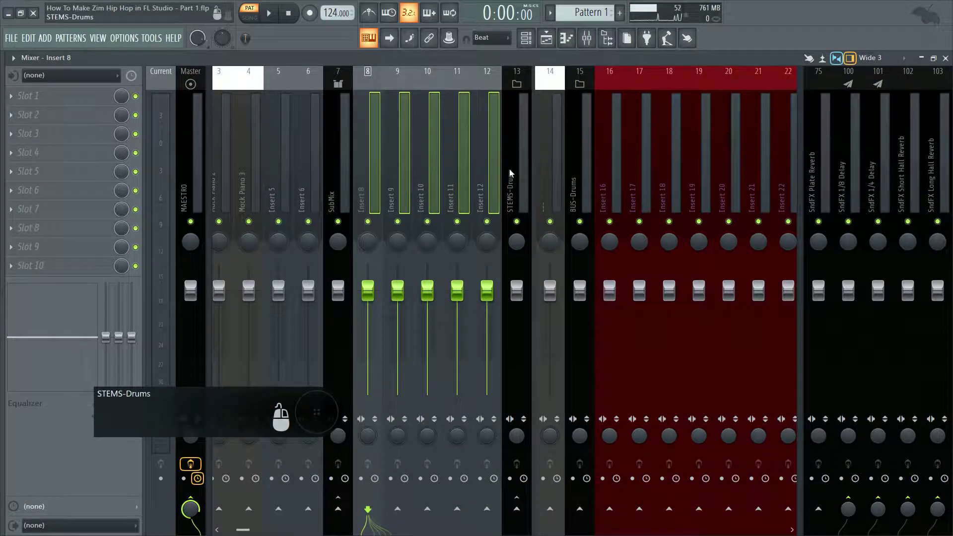
click(511, 173)
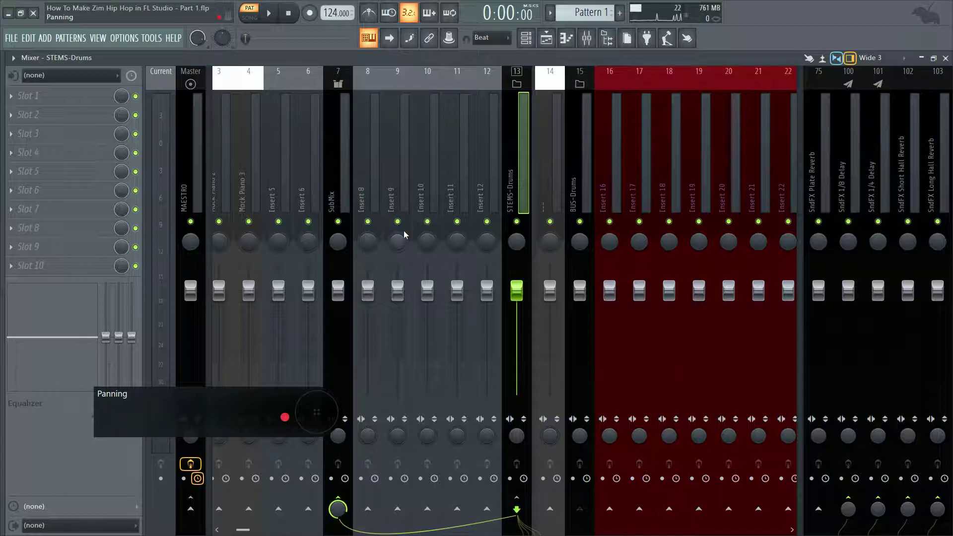
key(alt+Left)
key(alt+Left)
key(alt+Left)
key(alt+Left)
key(alt+Left)
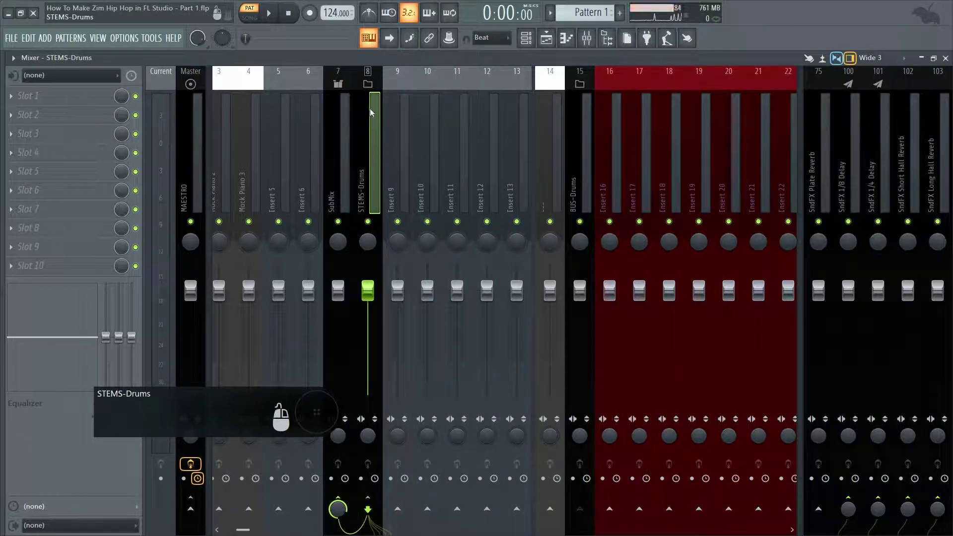
Copy the STEMS-Drums track name and adapt it to rename insert 9 as STEMS-SynthPads.
double_click(368, 157)
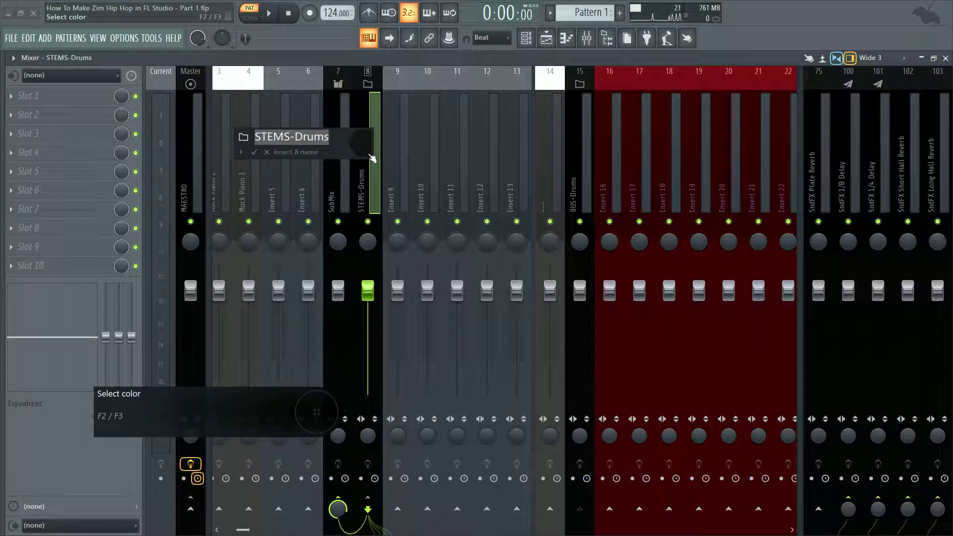
click(253, 153)
right_click(398, 133)
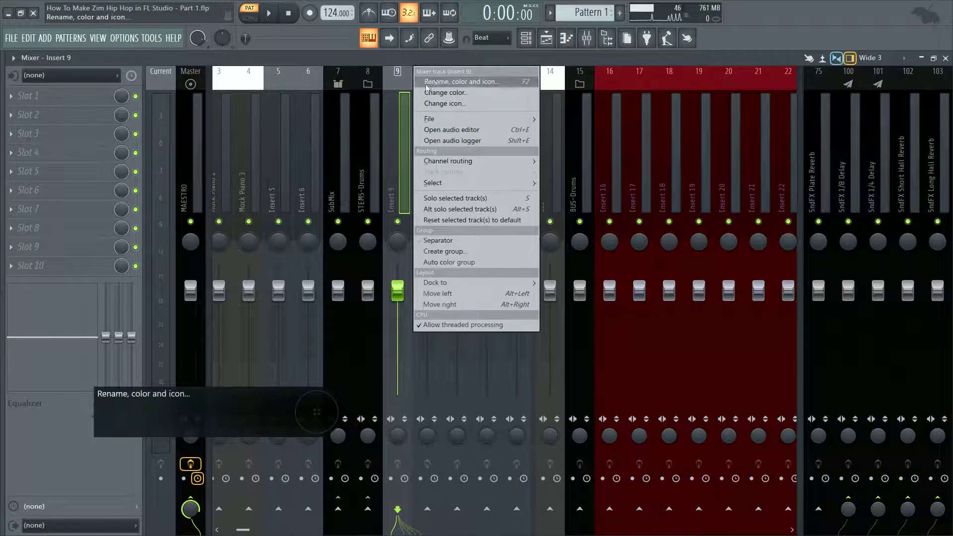
click(427, 82)
key(BackSpace)
key(BackSpace)
key(BackSpace)
key(BackSpace)
key(Caps_Lock)
key(BackSpace)
text(S)
key(Caps_Lock)
text(ynth)
key(Caps_Lock)
text(P)
key(Caps_Lock)
text(ads)
key(Return)
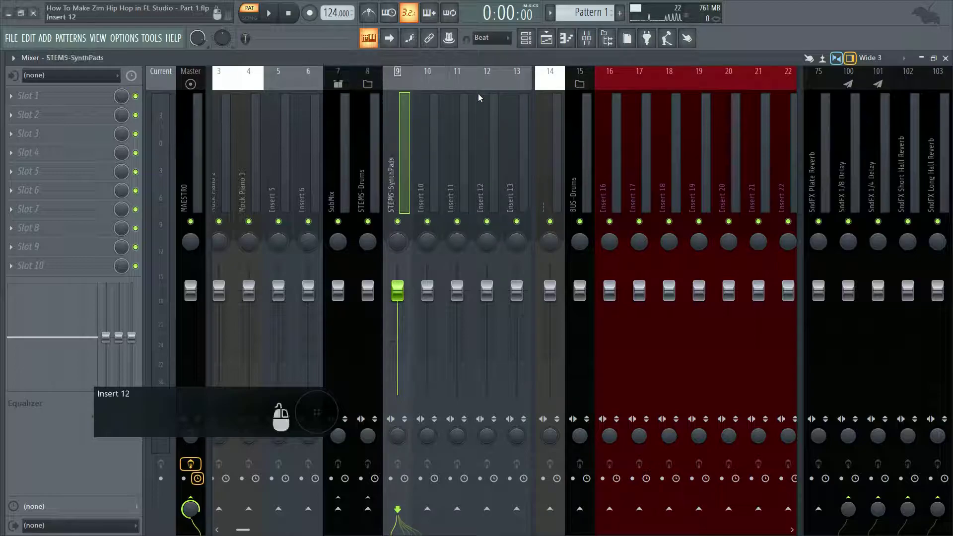
Rename insert 10 as STEMS-SynthLeads, reusing the copied STEMS-Drums name.
click(435, 109)
right_click(434, 108)
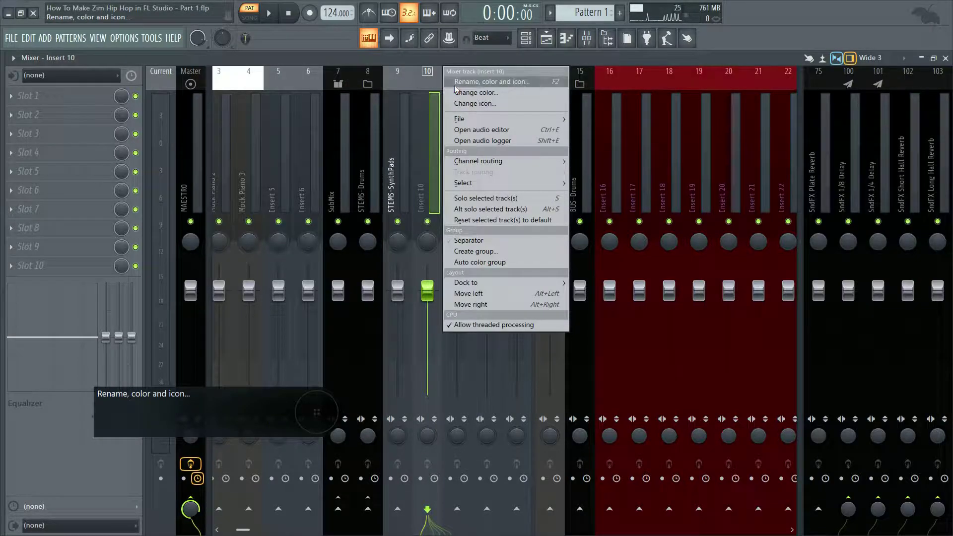
click(451, 81)
text(STEMS-Drums)
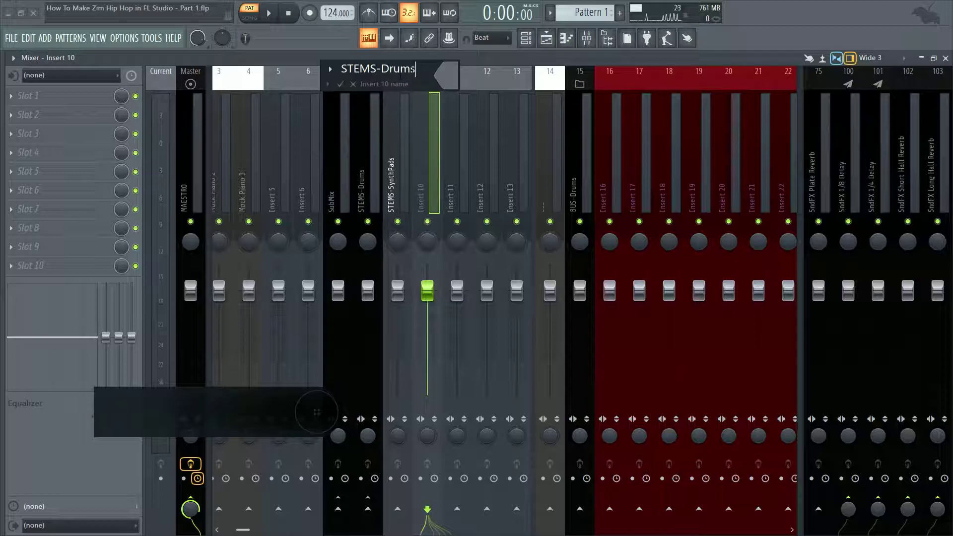
key(BackSpace)
key(Caps_Lock)
text(S)
key(Caps_Lock)
text(ynth)
key(Caps_Lock)
text(L)
key(Caps_Lock)
text(eads)
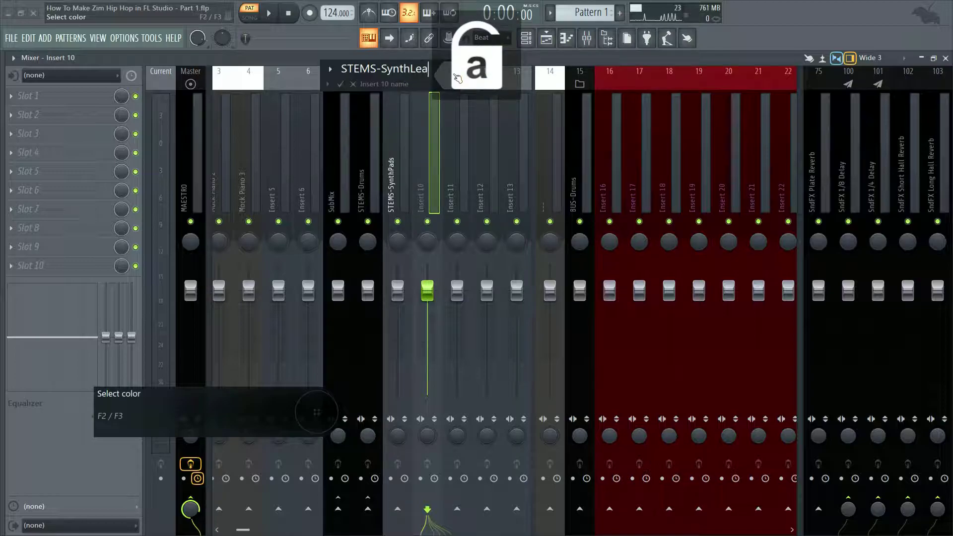
key(Return)
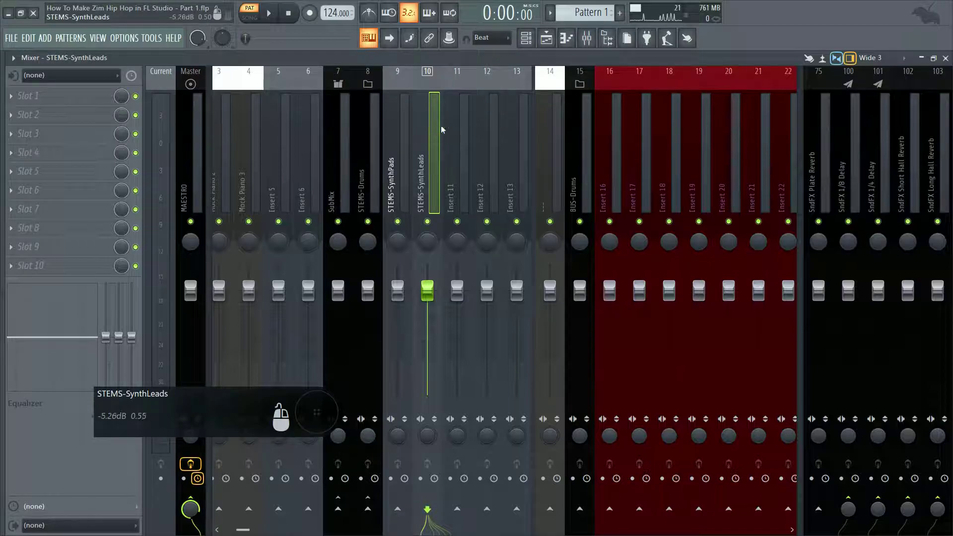
Rename insert 11 as STEMS-Bass and color the track black.
click(458, 114)
right_click(458, 114)
click(495, 82)
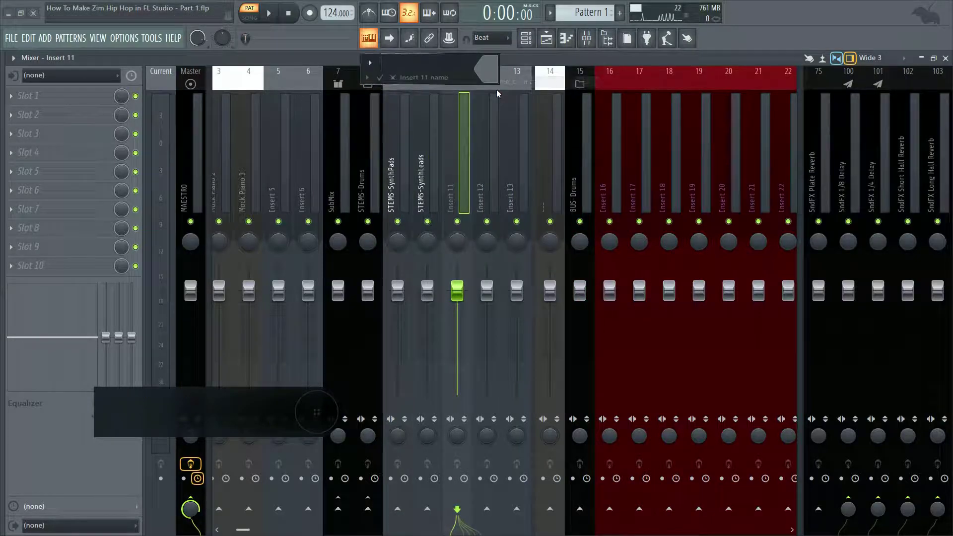
key(Caps_Lock)
text(STEMS-Drums)
key(BackSpace)
key(BackSpace)
key(BackSpace)
key(BackSpace)
key(BackSpace)
text(B)
key(Caps_Lock)
text(ass)
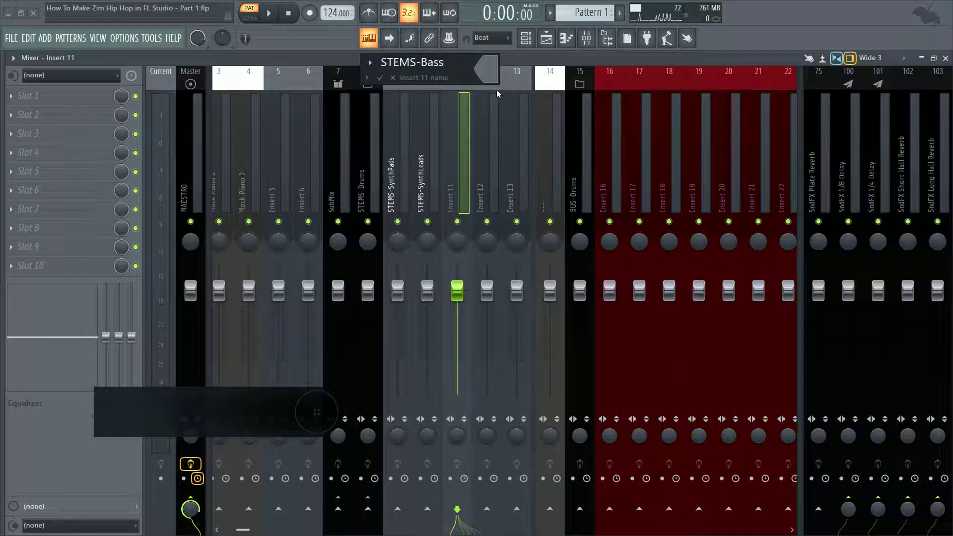
click(487, 70)
click(504, 132)
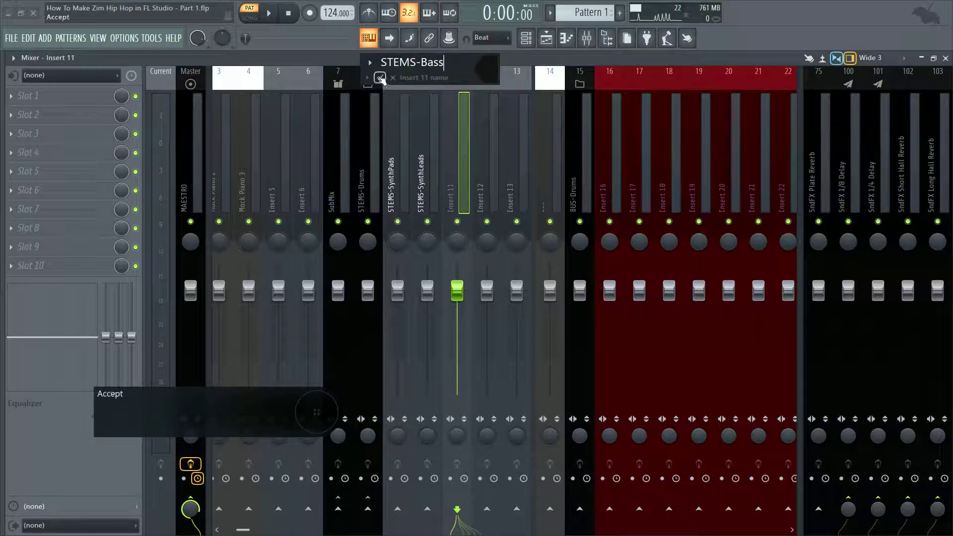
click(381, 78)
Color the STEMS-SynthLeads track black using the most recently used color.
click(433, 123)
right_click(434, 120)
click(460, 71)
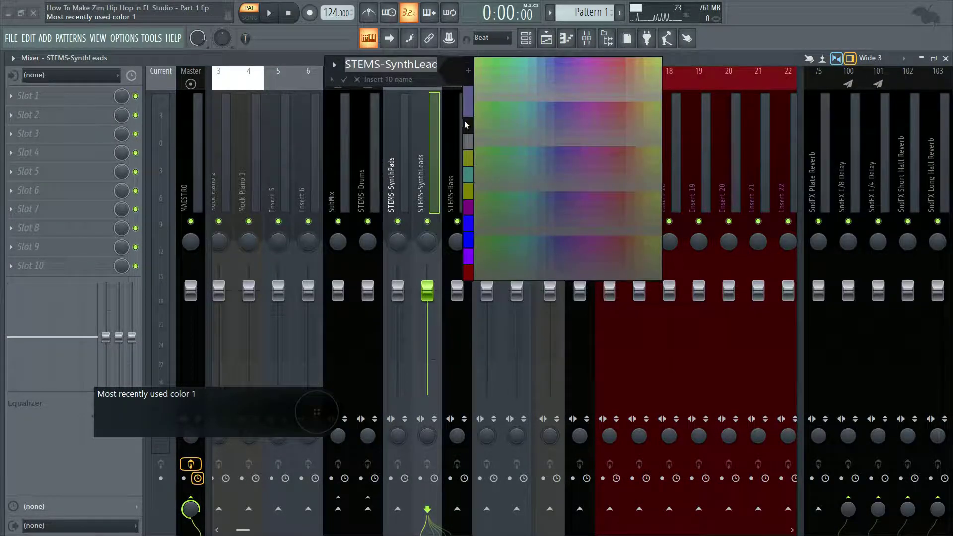
click(465, 124)
click(347, 80)
Color the STEMS-SynthPads track black to match the other stem tracks.
click(398, 106)
right_click(398, 108)
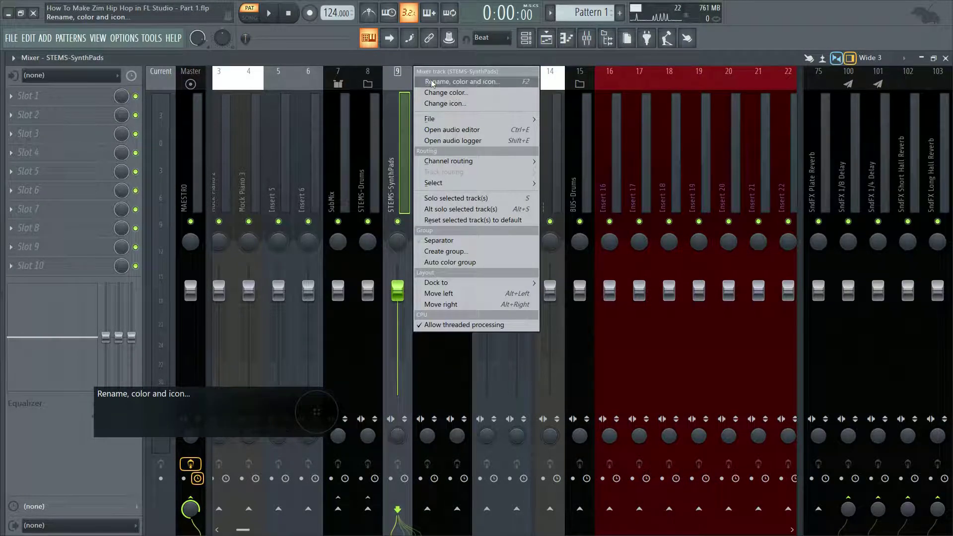
click(432, 83)
click(428, 70)
click(439, 125)
click(317, 80)
Move the STEMS-Bass track left to position 9, directly after the STEMS-Drums track.
click(417, 139)
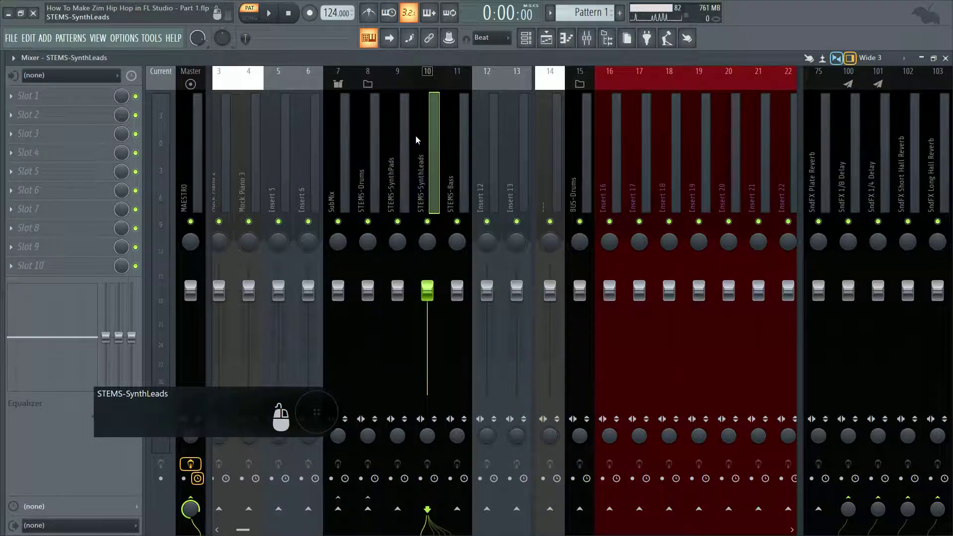
click(447, 145)
key(alt+Left)
key(alt+Left)
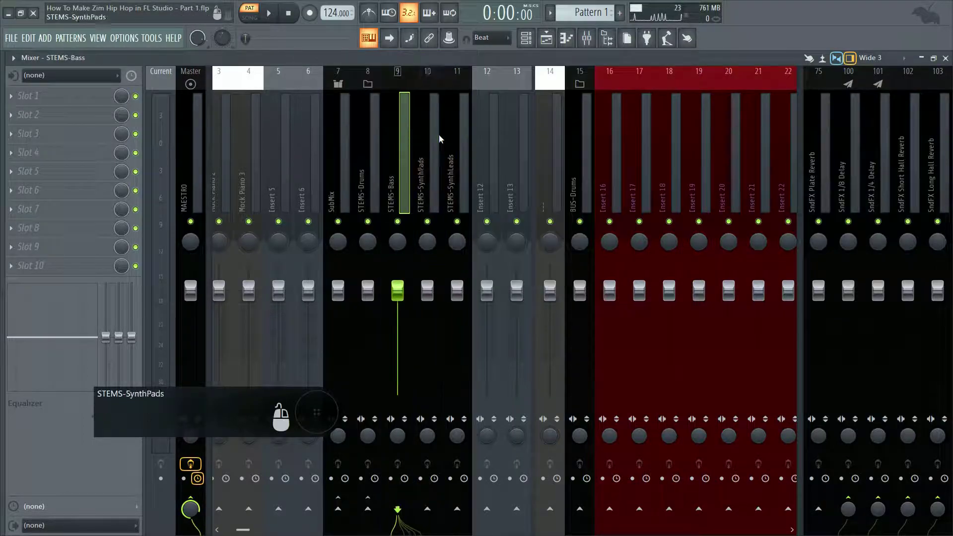
key(alt+Left)
key(alt+Right)
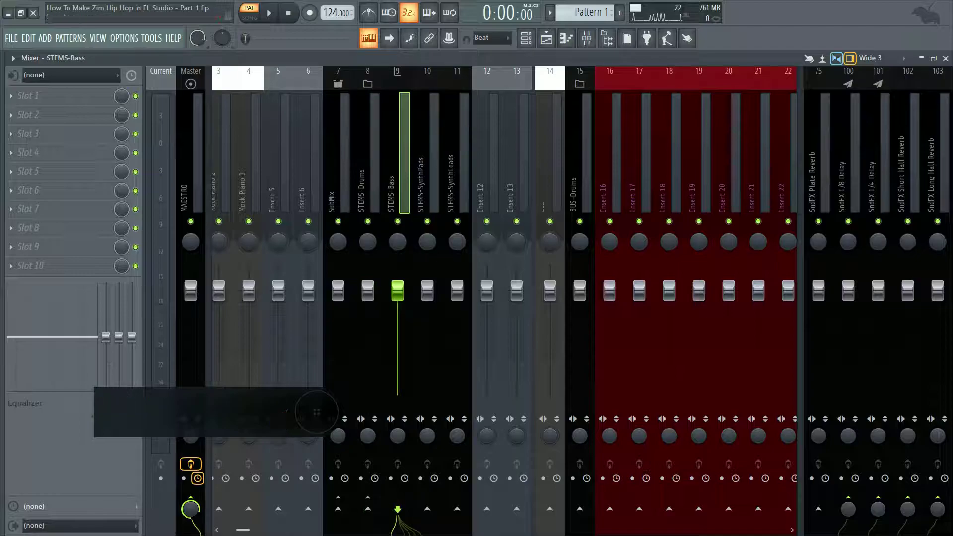
Add an underscore to the STEMS-SynthPads track name so it reads STEMS-Synth_Pads.
click(415, 144)
right_click(415, 145)
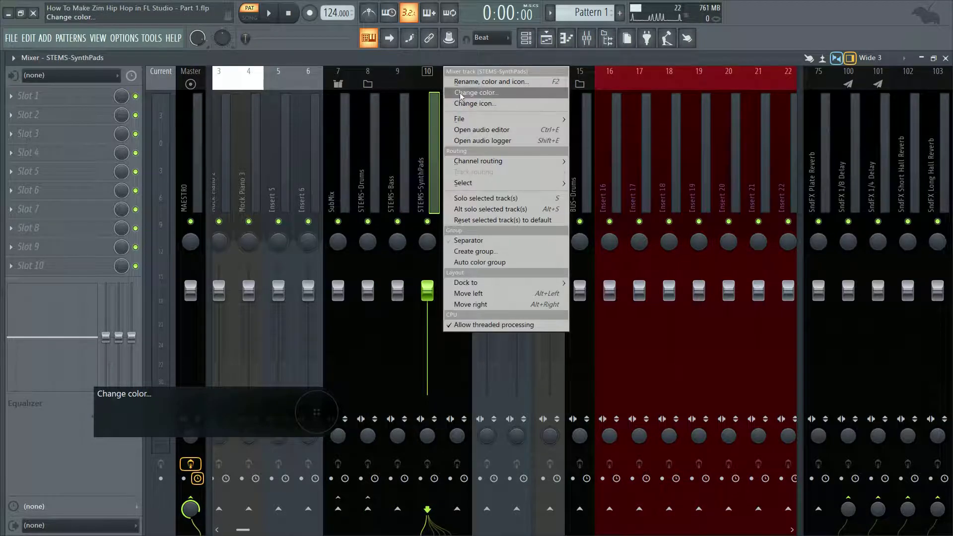
click(462, 77)
click(422, 66)
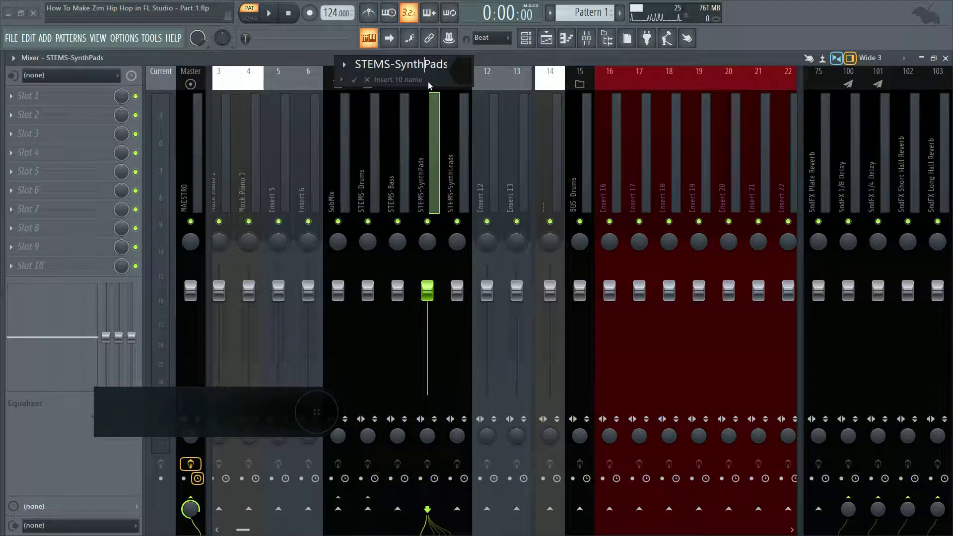
text(_)
key(Return)
Add an underscore to the STEMS-SynthLeads track name so it reads STEMS-Synth_Leads.
click(457, 141)
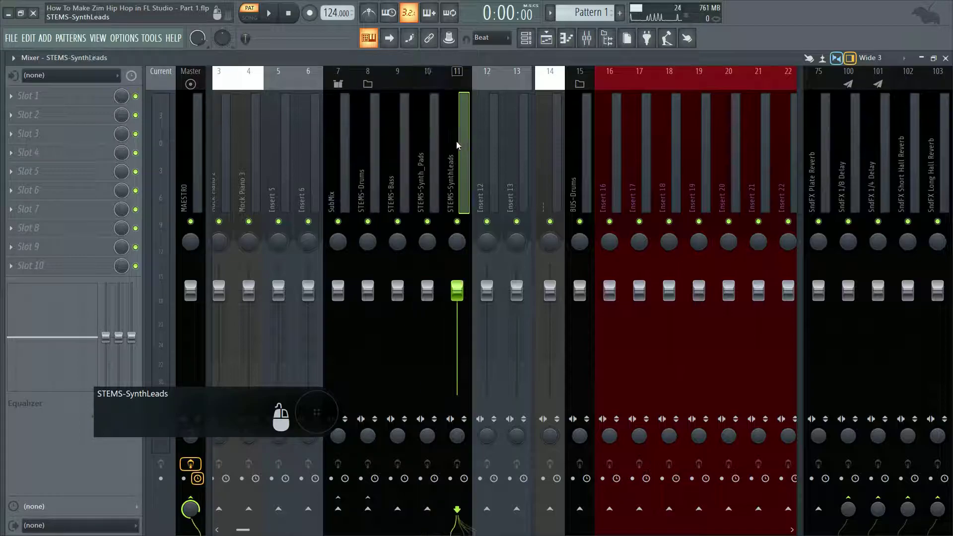
right_click(464, 124)
click(517, 81)
click(463, 62)
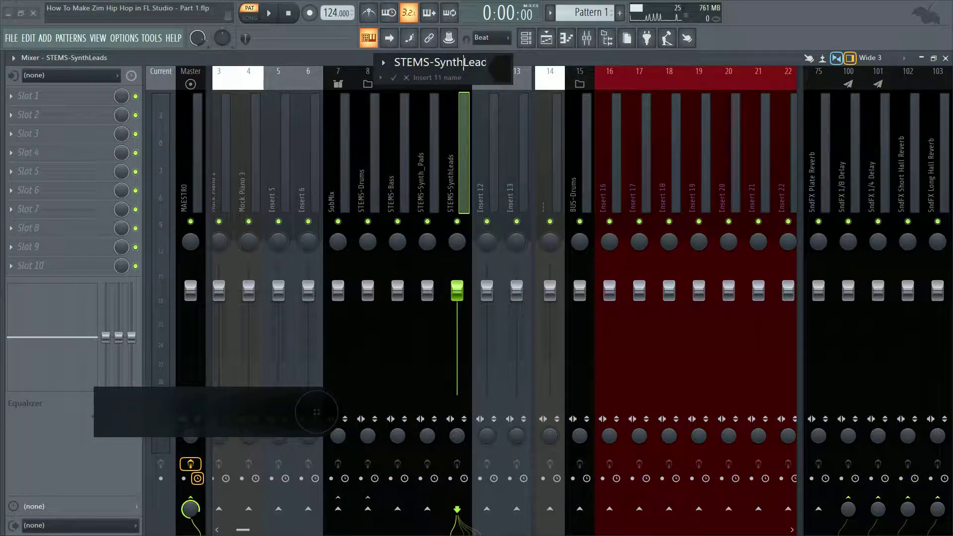
text(_)
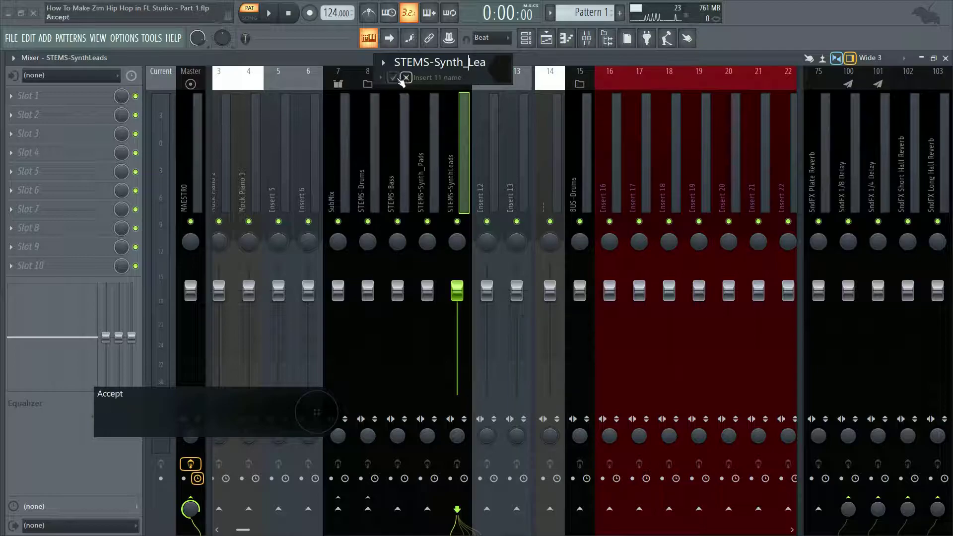
click(394, 77)
Copy the STEMS-Synth_Leads track name and adapt it to rename insert 12 as STEMS-Synth_Vox.
right_click(480, 148)
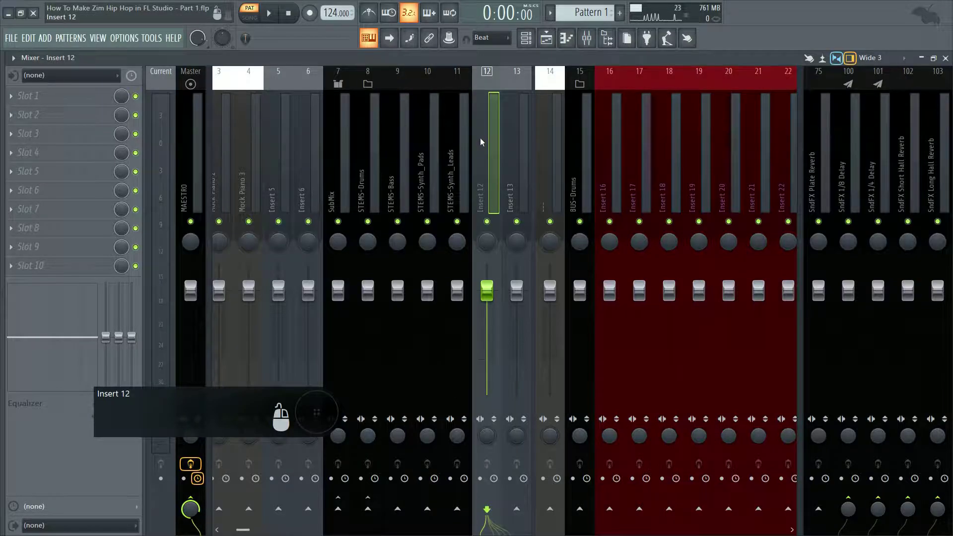
click(453, 158)
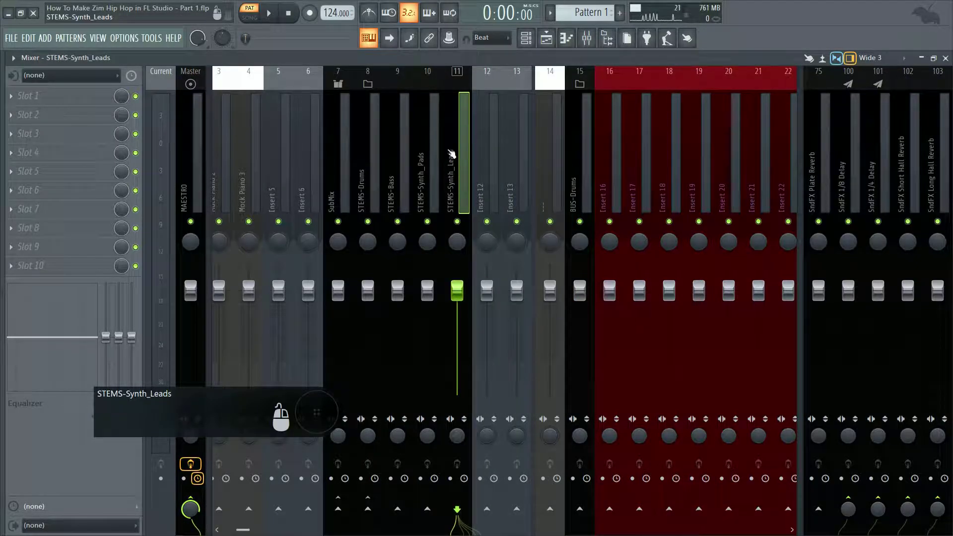
double_click(449, 155)
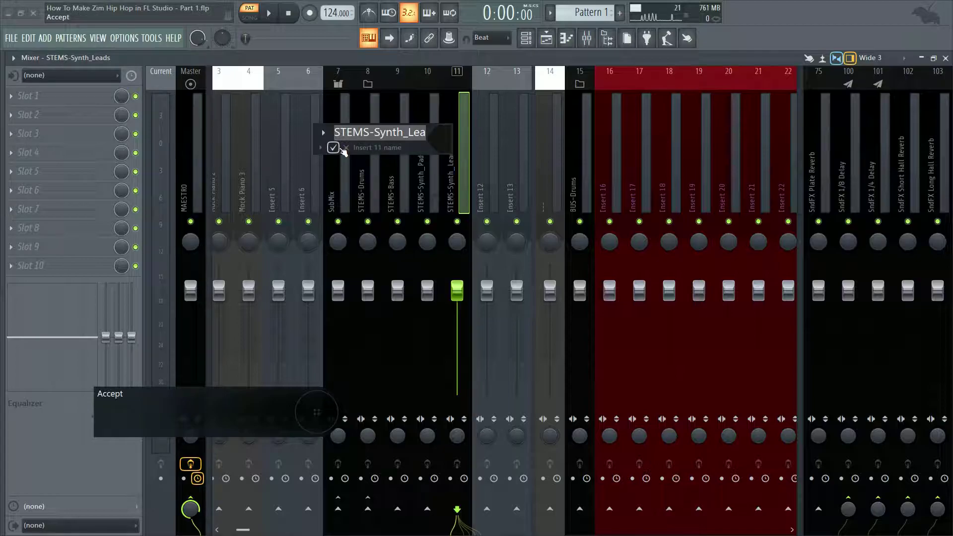
click(341, 148)
right_click(494, 141)
click(515, 90)
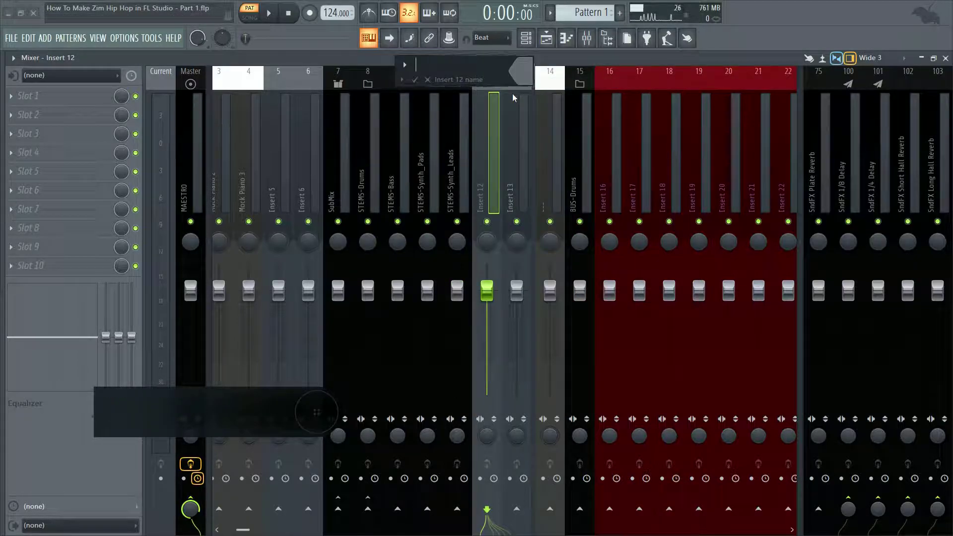
text(STEMS-Synth_Leads)
key(BackSpace)
key(BackSpace)
key(Caps_Lock)
text(VO)
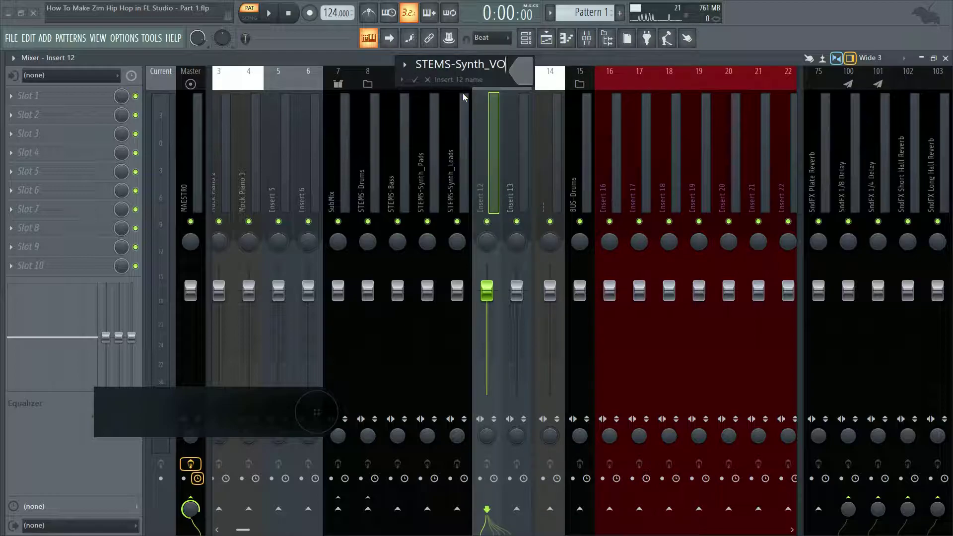
key(Caps_Lock)
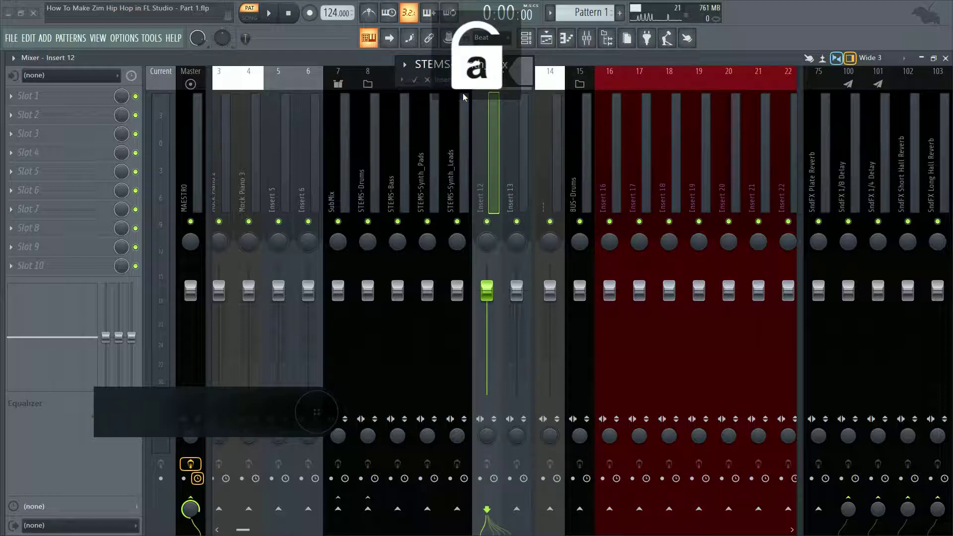
text(x)
key(Return)
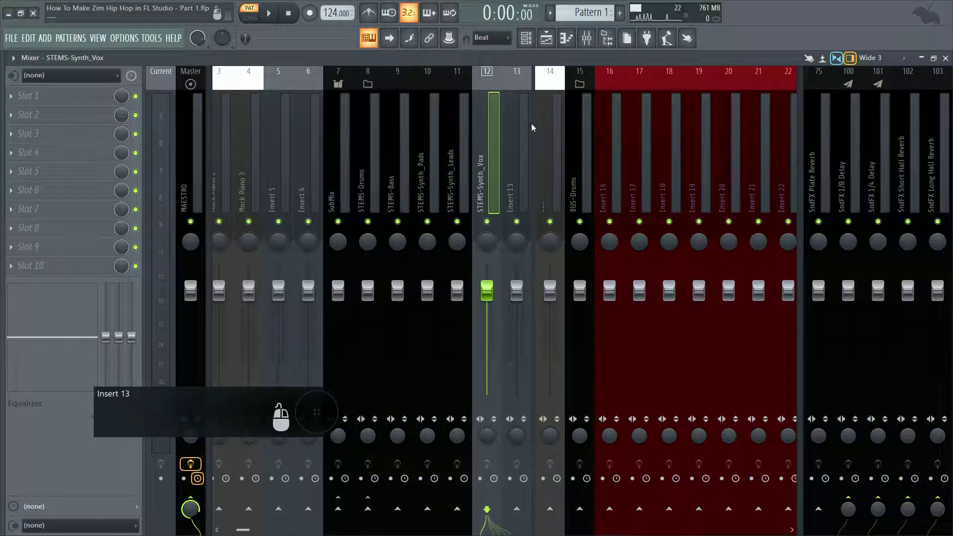
Give the STEMS-Synth_Vox track the folder icon.
right_click(499, 75)
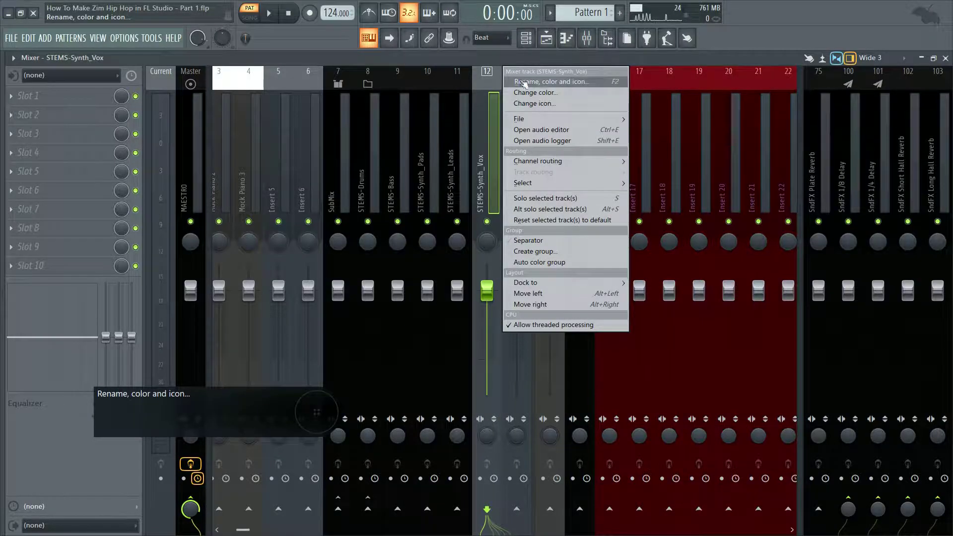
click(526, 82)
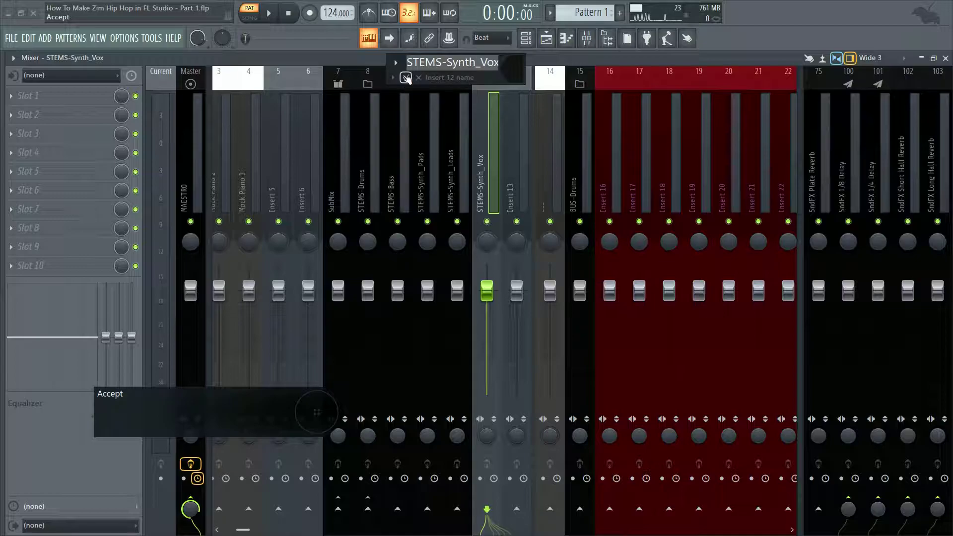
click(397, 64)
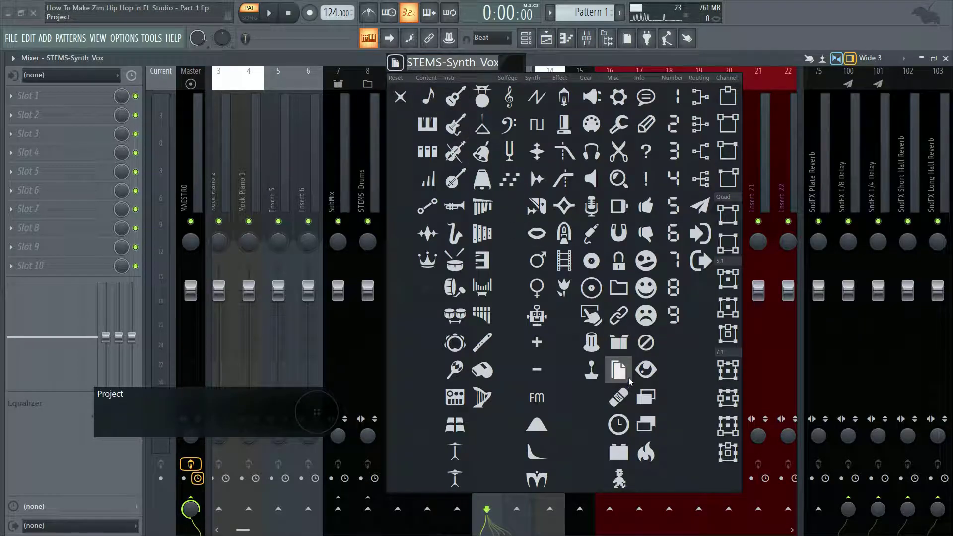
click(619, 289)
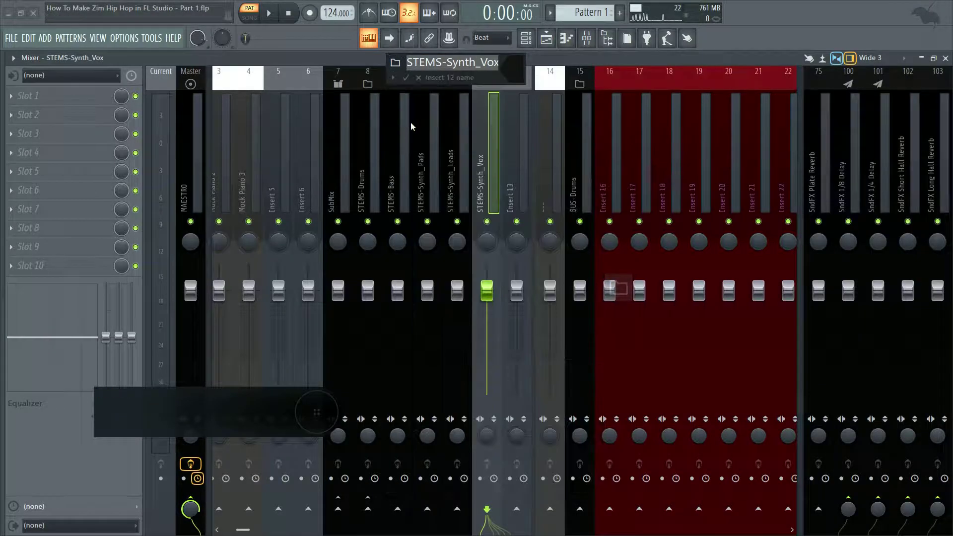
click(403, 80)
Set the folder icon on the STEMS-Synth_Leads track.
click(451, 134)
right_click(451, 134)
click(496, 80)
click(369, 60)
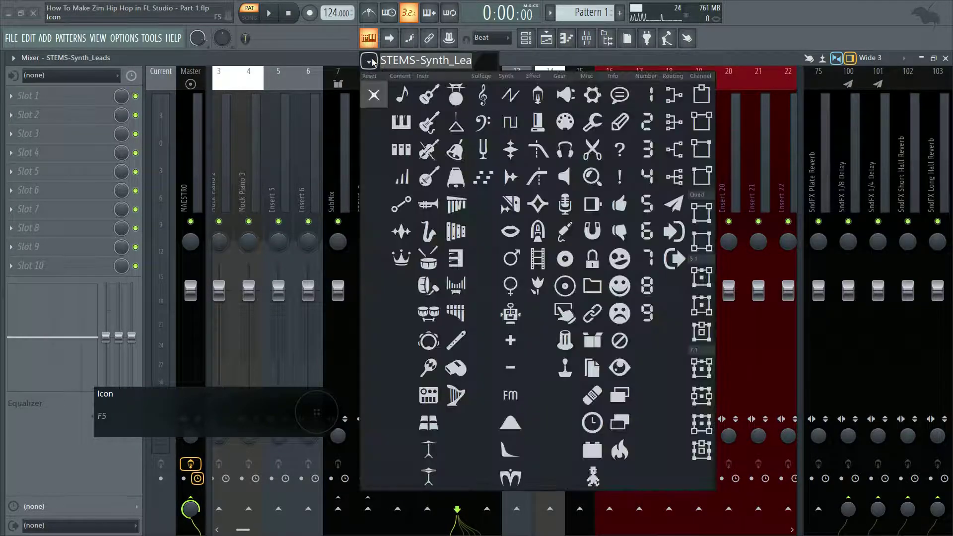
click(592, 285)
click(379, 76)
Set the folder icon on the STEMS-Synth_Pads track.
click(435, 152)
right_click(436, 154)
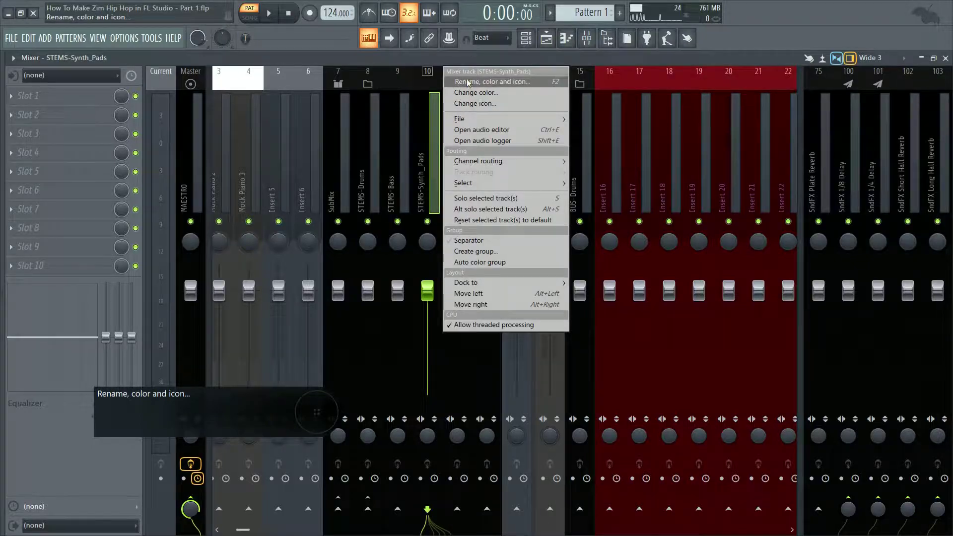
click(484, 74)
click(342, 63)
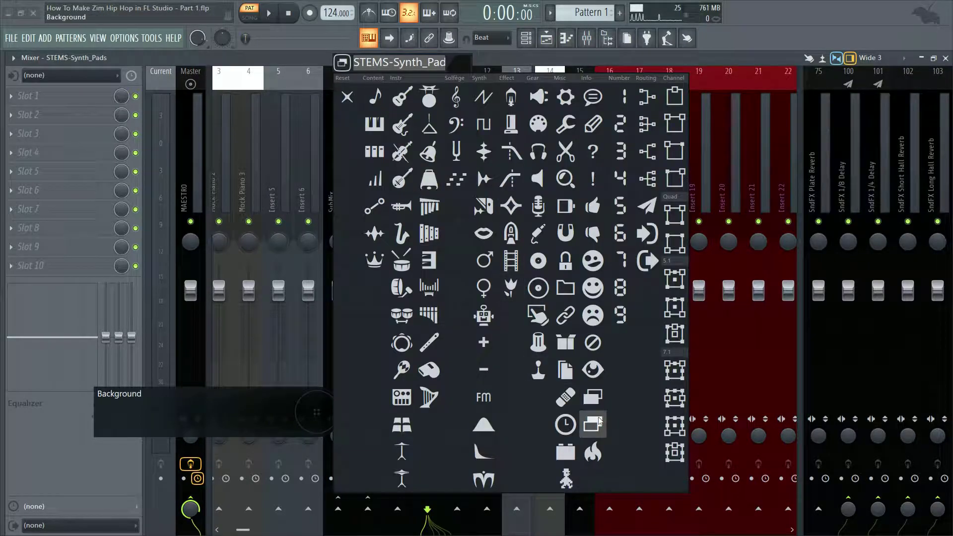
click(565, 288)
click(353, 77)
Set the folder icon on the STEMS-Bass track.
click(404, 151)
right_click(404, 151)
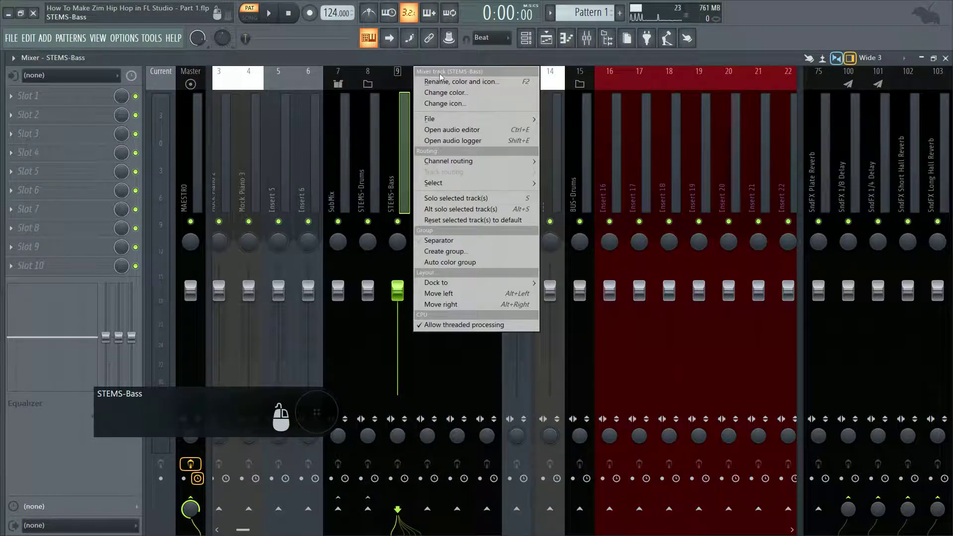
click(454, 77)
click(316, 66)
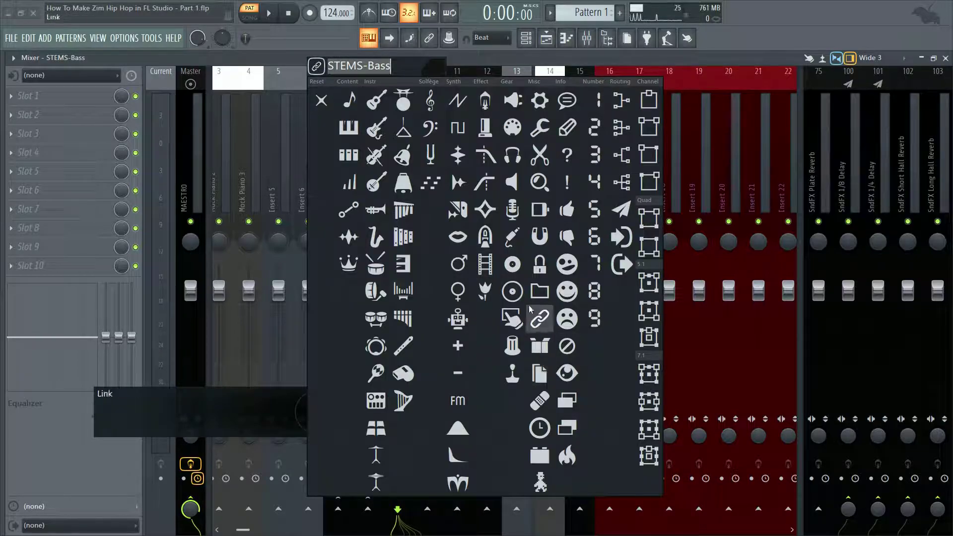
click(540, 291)
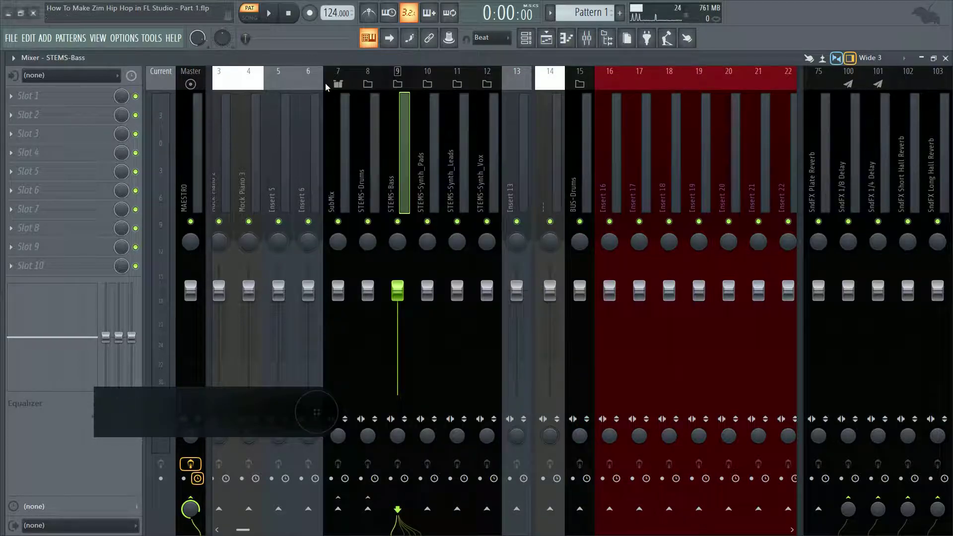
key(Return)
Move the separated purple track from position 60 left to position 59, beside the other purple tracks of the BUS-VOX group.
click(374, 141)
click(498, 153)
click(504, 169)
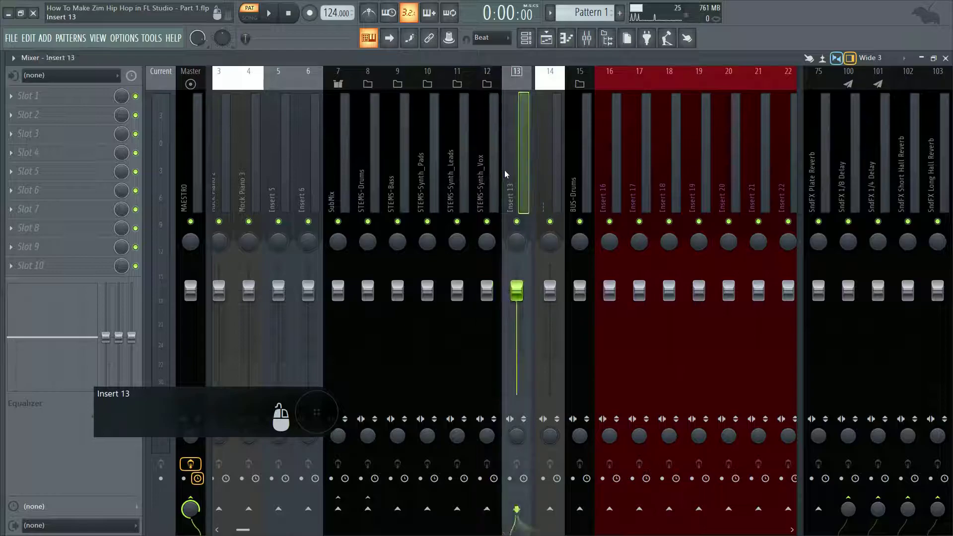
drag(243, 530, 515, 529)
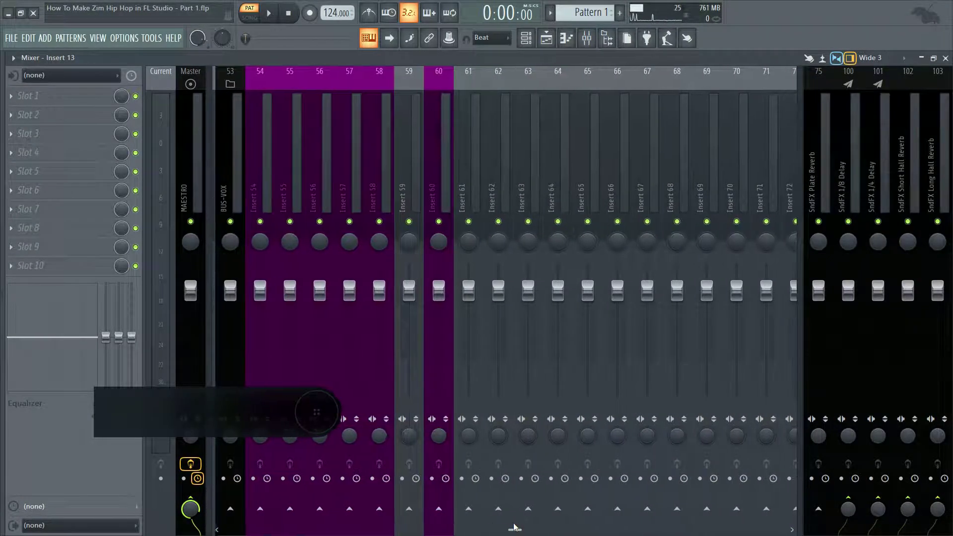
click(430, 178)
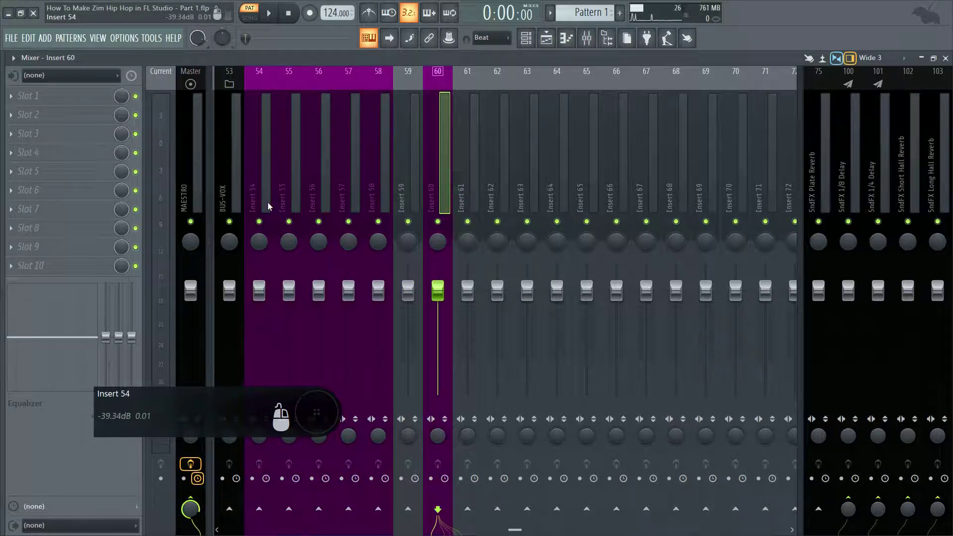
key(Left)
Rename insert 62 as BUS-GTR and color it black like the other bus tracks.
drag(515, 530, 508, 530)
click(503, 139)
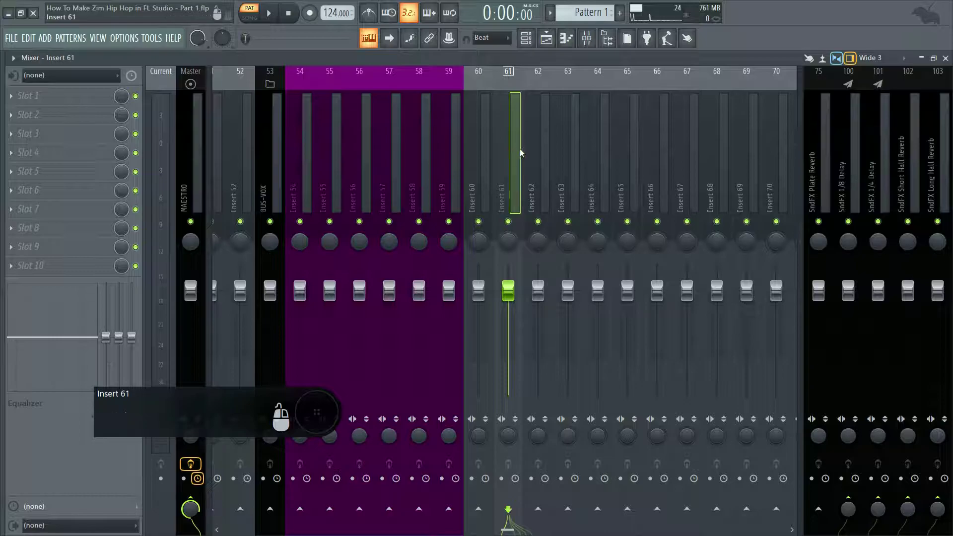
click(532, 144)
right_click(532, 144)
click(586, 74)
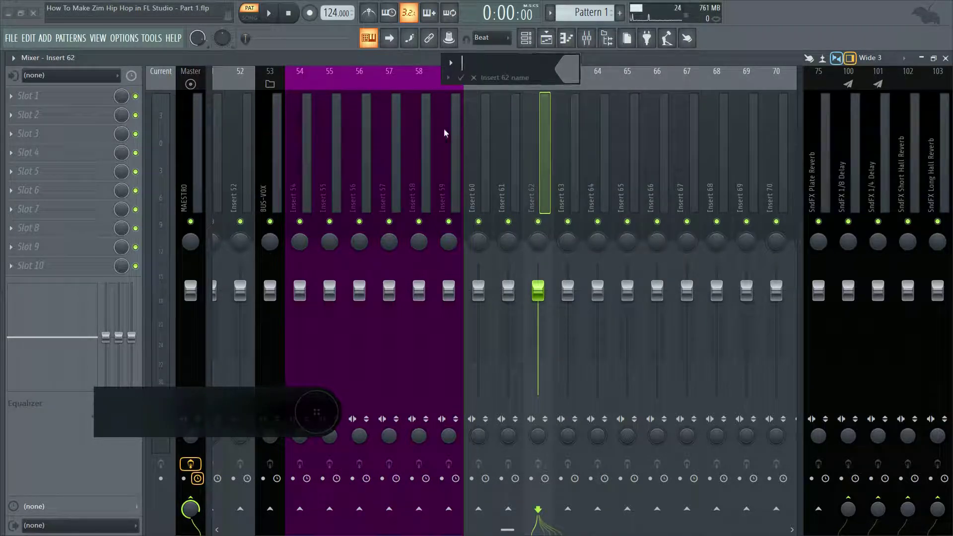
text(AGTR)
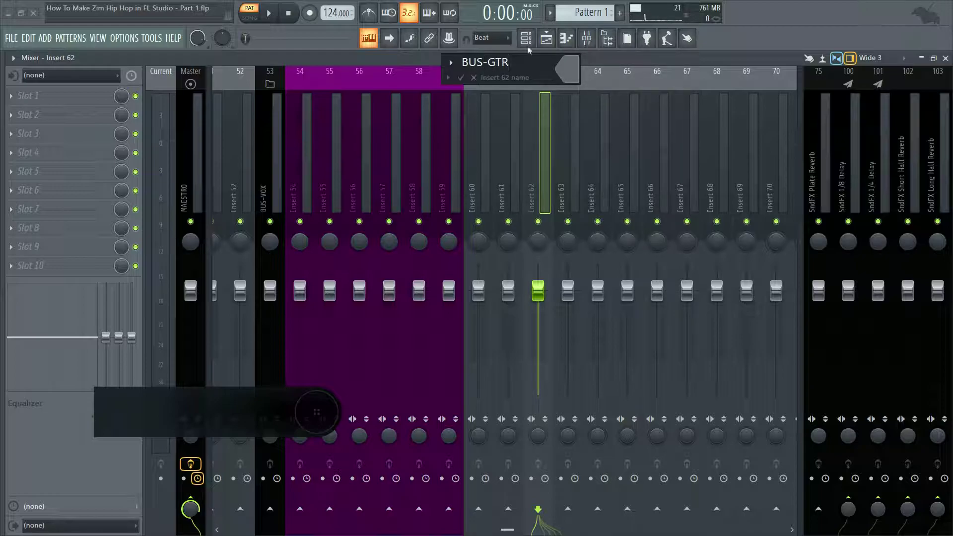
click(566, 70)
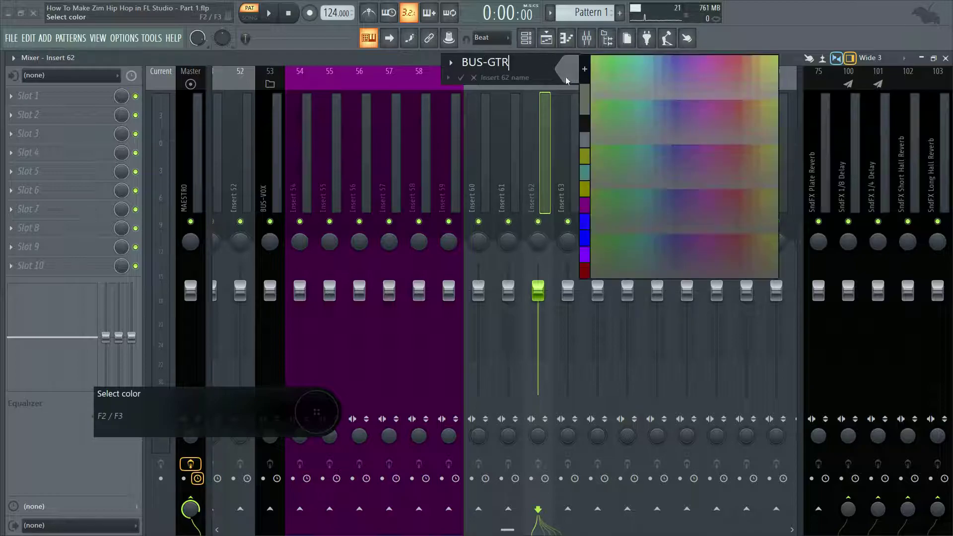
click(460, 77)
Color insert 63, directly after BUS-GTR, with a green from the basic colors.
right_click(561, 112)
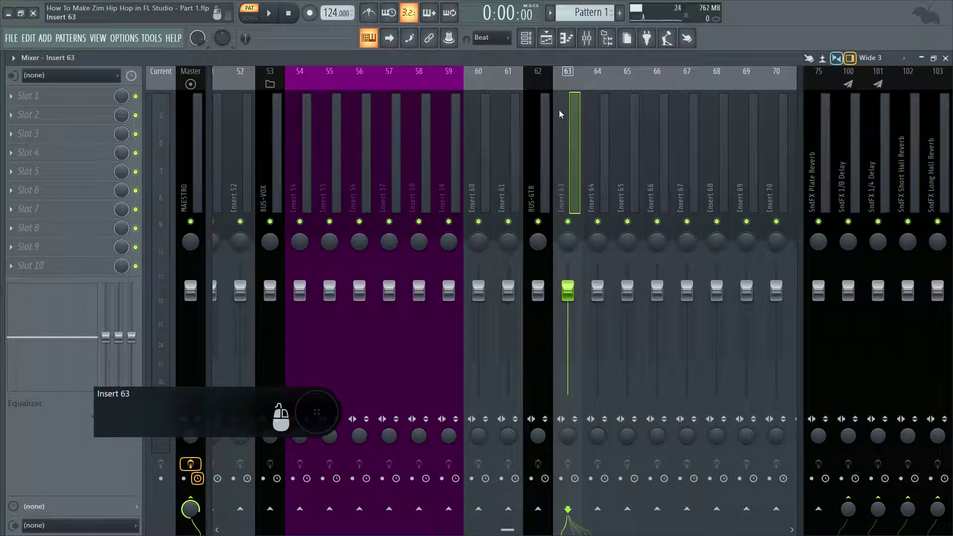
click(599, 93)
click(603, 93)
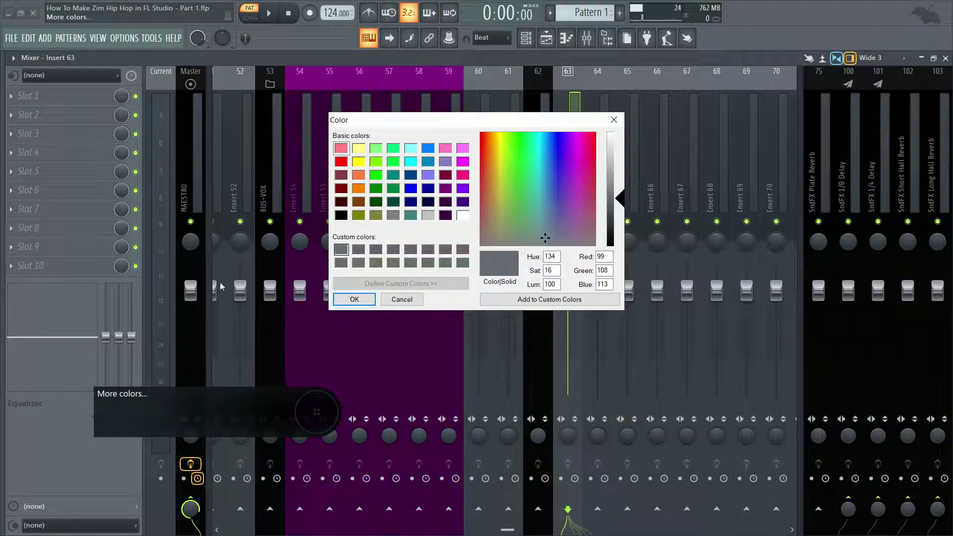
click(395, 190)
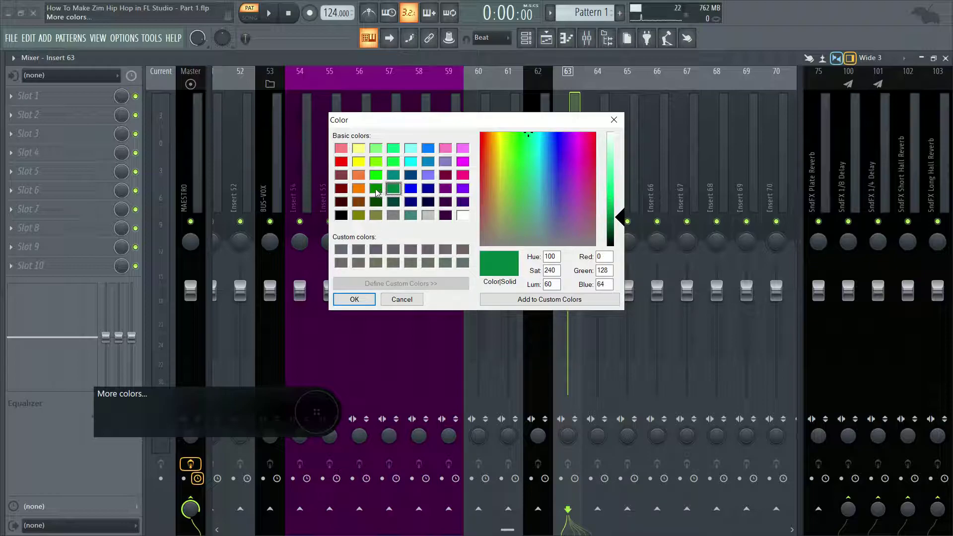
click(355, 299)
Color insert 64 with the same recently used green.
right_click(604, 92)
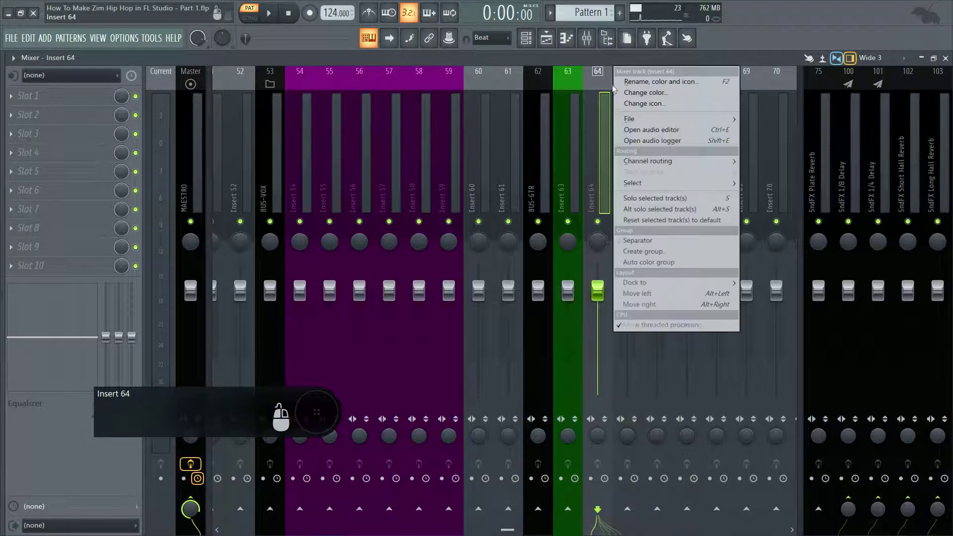
click(622, 82)
click(619, 78)
click(629, 123)
click(506, 80)
right_click(619, 109)
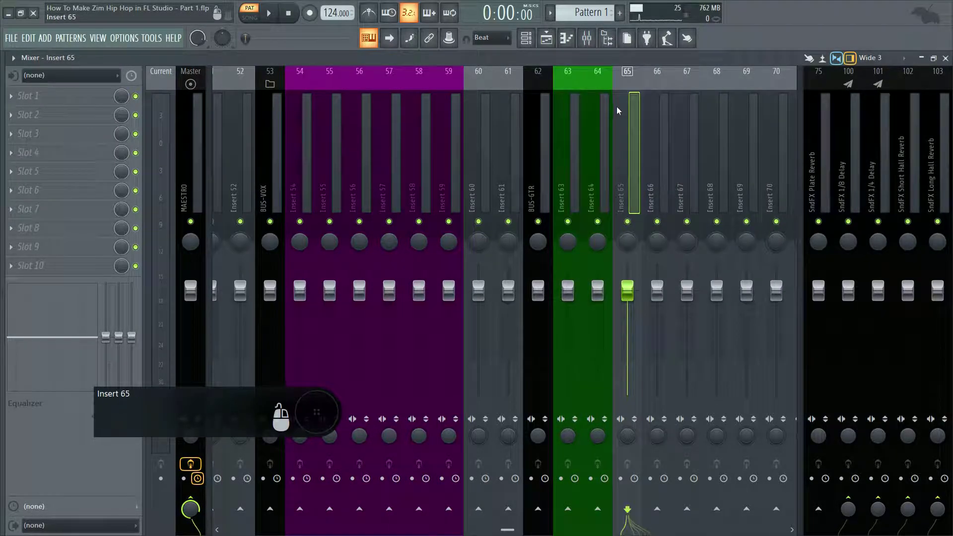
click(648, 82)
click(647, 80)
click(661, 129)
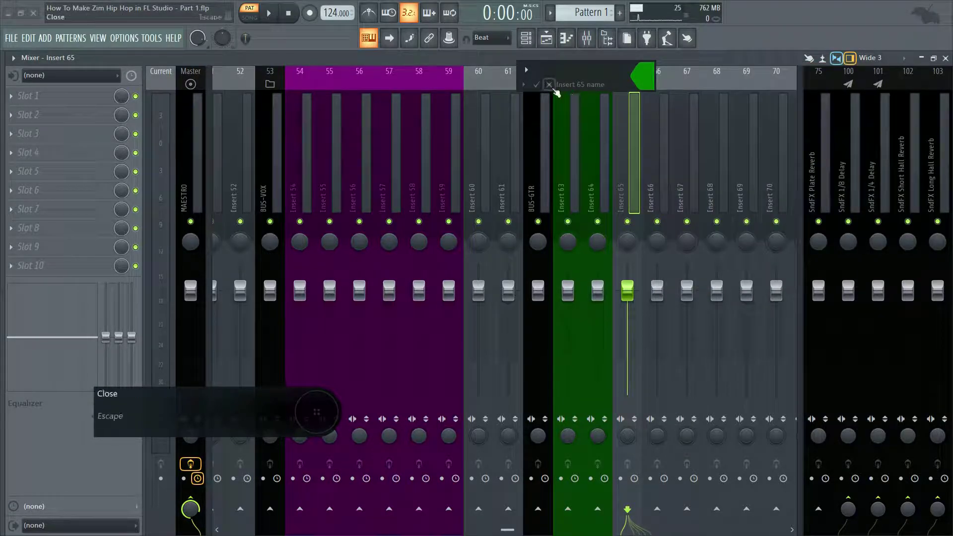
click(550, 85)
Apply the recently used green to insert 65.
right_click(630, 93)
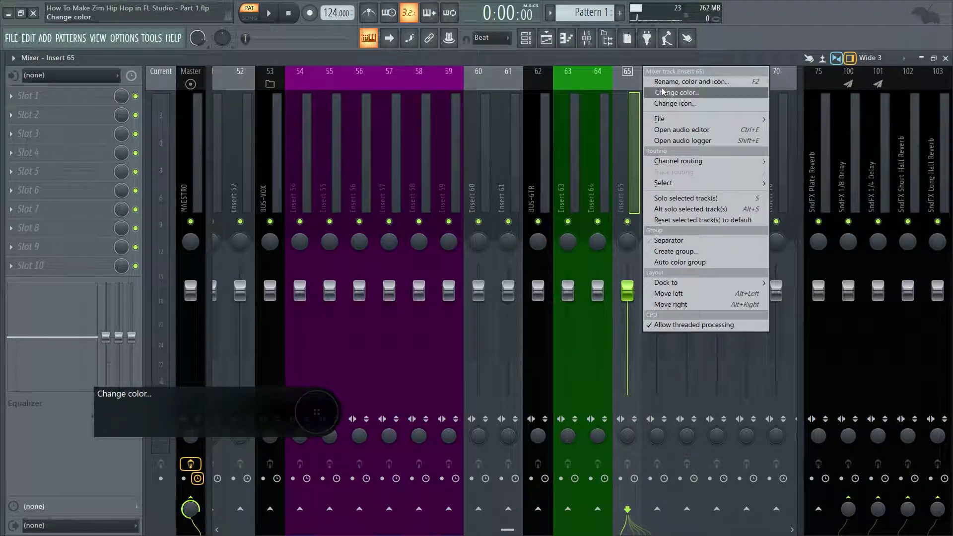
click(650, 81)
click(657, 81)
click(674, 142)
click(549, 82)
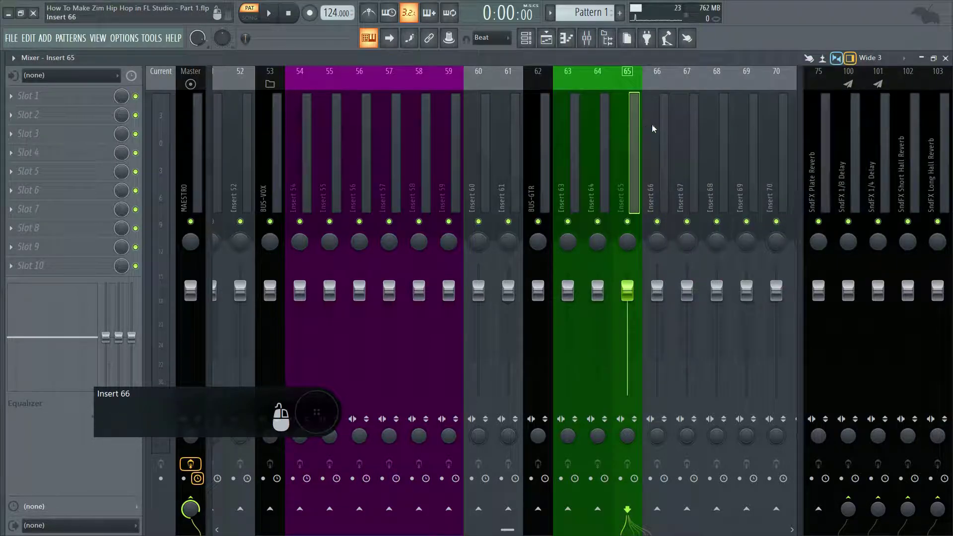
Apply the recently used green to insert 66.
click(652, 128)
key(F2)
click(649, 119)
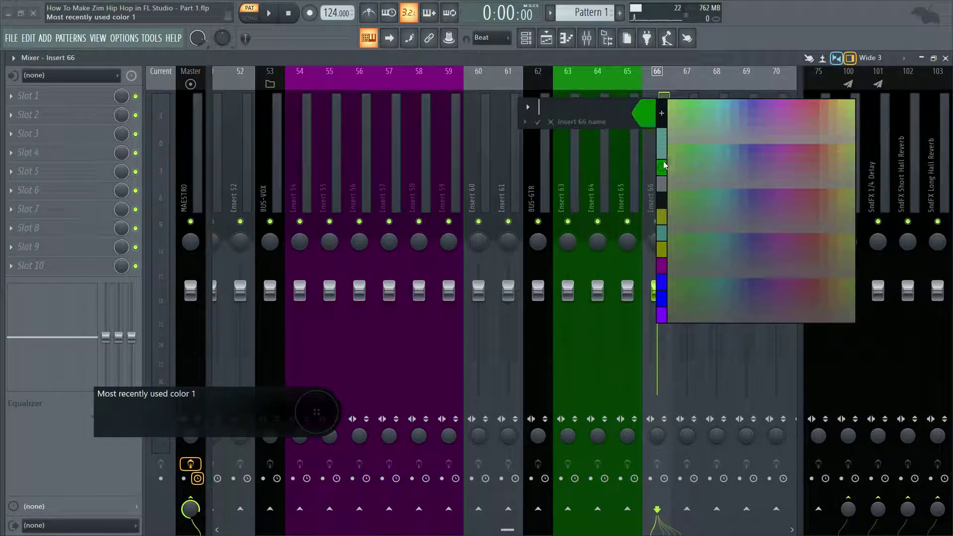
click(664, 163)
click(539, 123)
Apply the recently used green to insert 67.
click(680, 124)
key(F2)
click(668, 112)
click(685, 165)
click(562, 119)
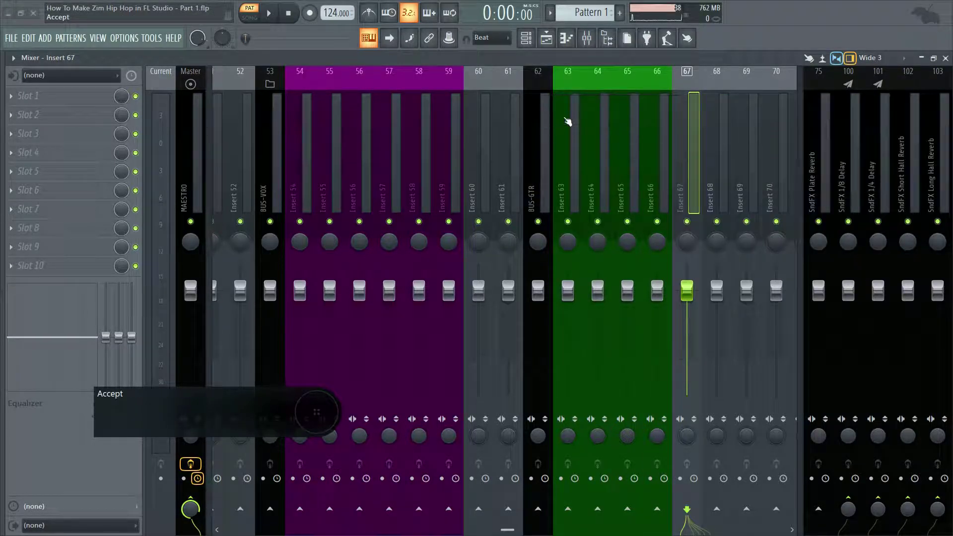
Color insert 68 green as the last track of the BUS-GTR group.
click(714, 119)
key(F2)
click(708, 107)
click(720, 155)
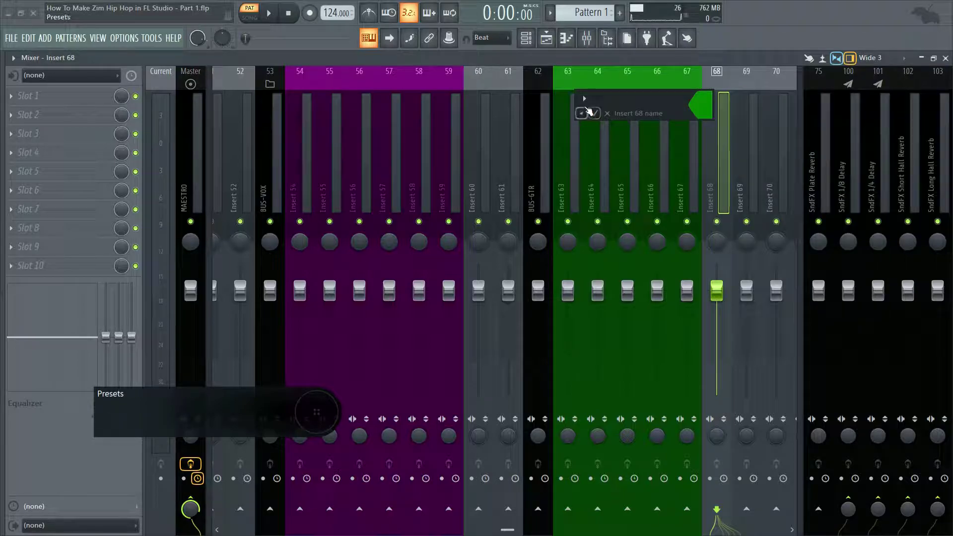
click(595, 114)
Try the Wide and Compact 2 mixer layouts to fit more tracks in view.
scroll(594, 149, up, 2)
scroll(594, 149, up, 4)
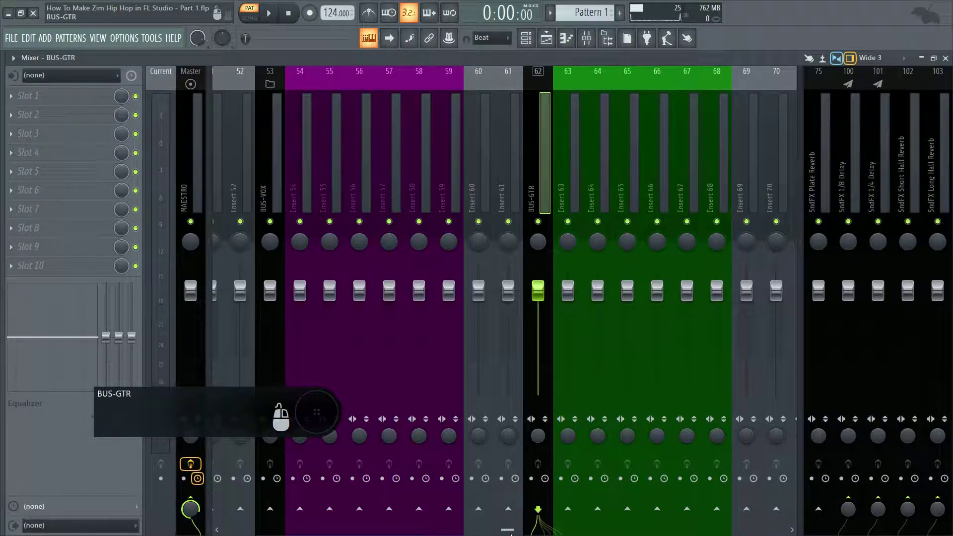
drag(507, 531, 231, 507)
click(874, 57)
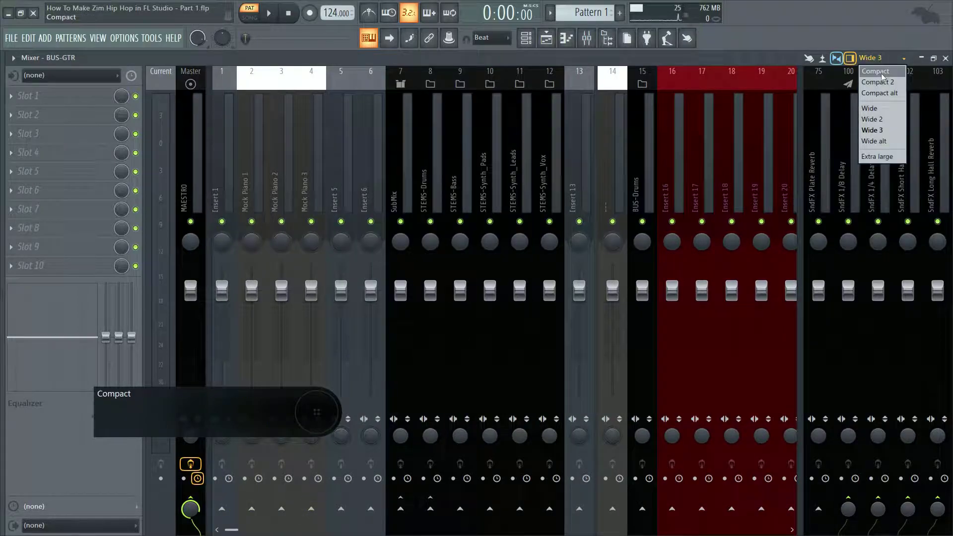
click(879, 108)
click(876, 58)
click(879, 82)
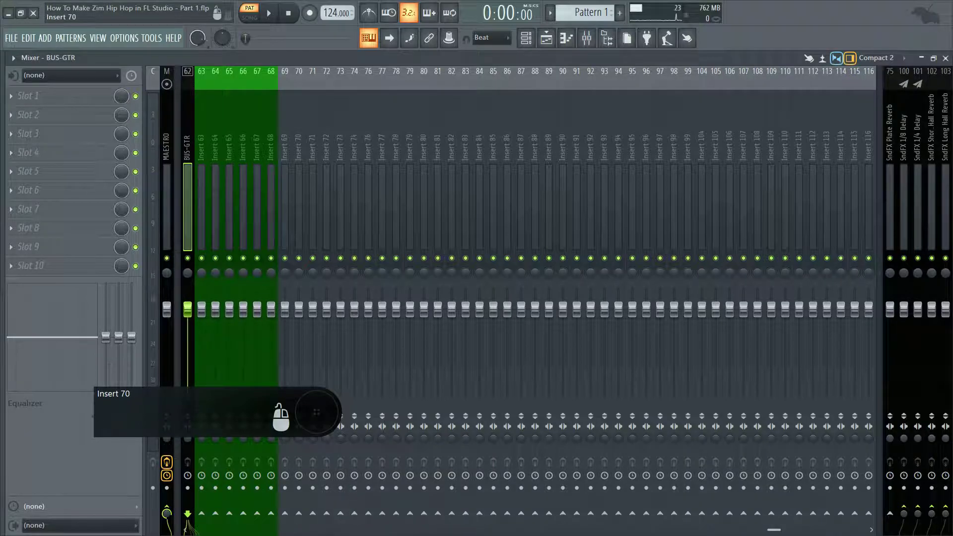
scroll(867, 75, up, 15)
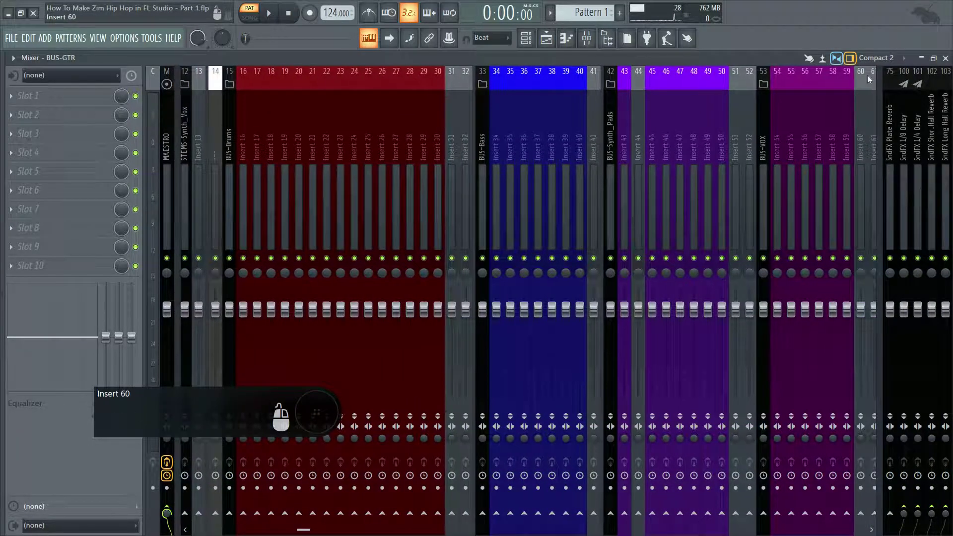
Switch the mixer to the Compact layout and look over the colored track groups through BUS-GTR.
click(876, 58)
click(878, 71)
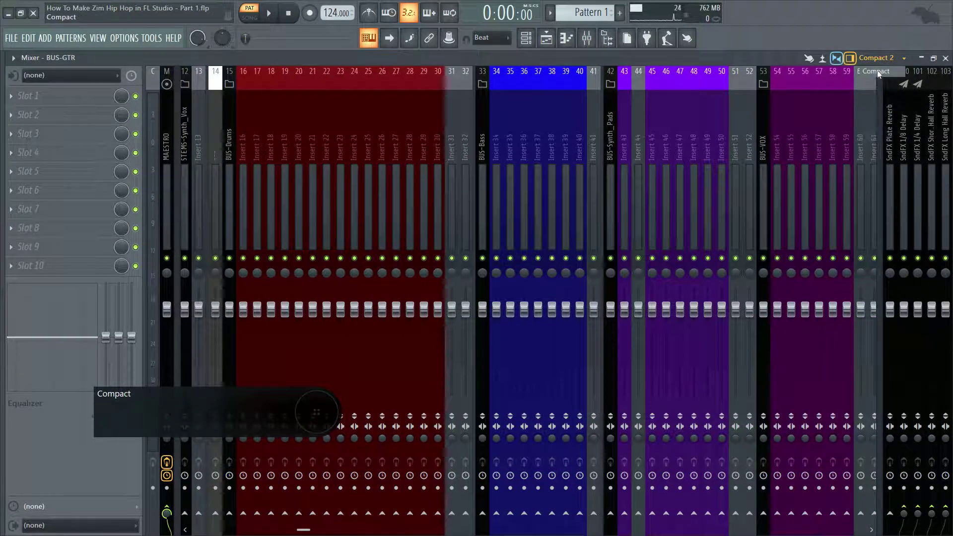
drag(312, 530, 221, 533)
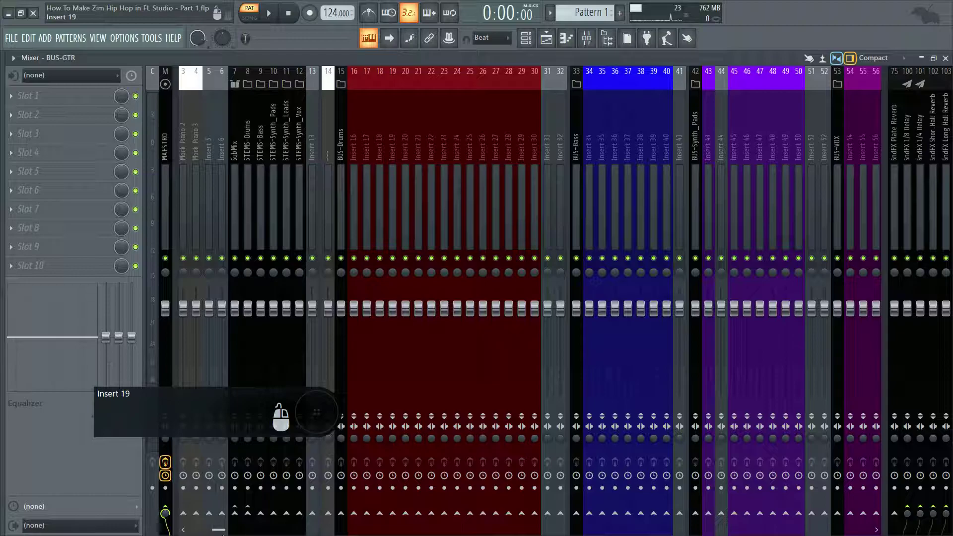
drag(221, 532, 423, 530)
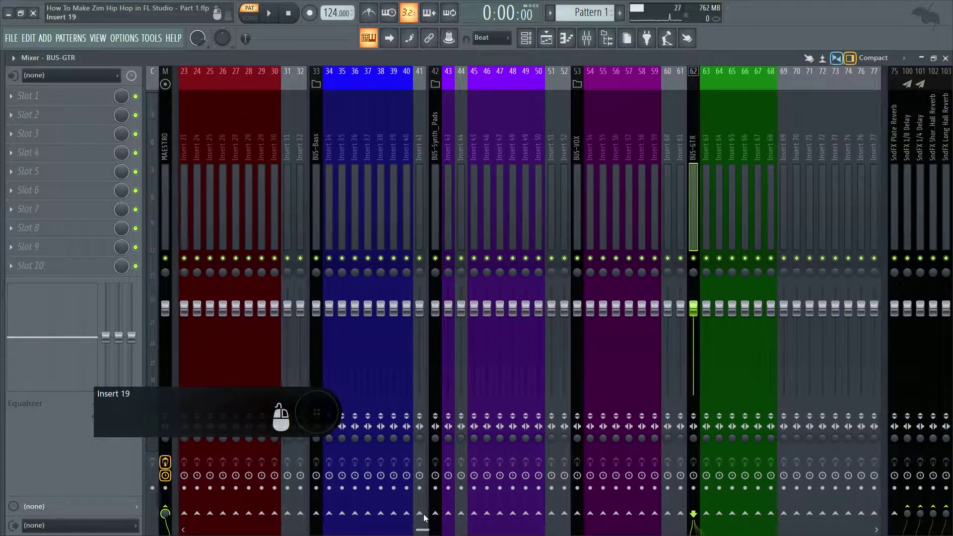
Add a separator to the BUS-GTR track.
click(577, 102)
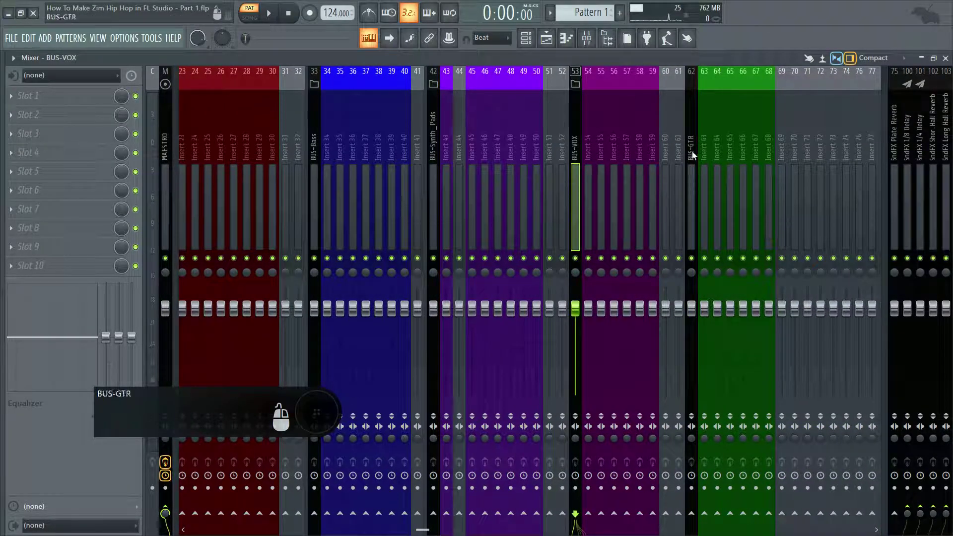
click(693, 137)
right_click(693, 137)
click(728, 236)
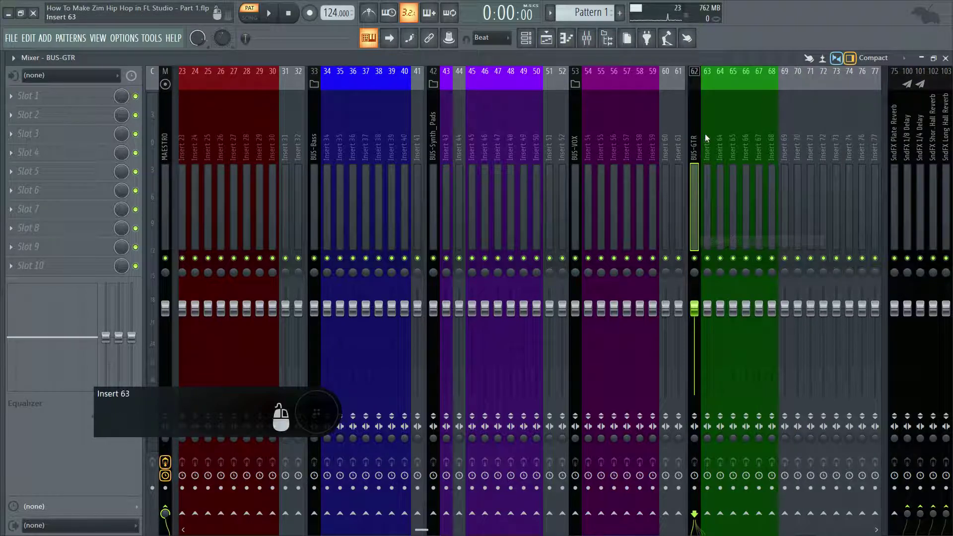
Add a separator to the BUS-VOX track and check the separator setting of BUS-Synth_Pads.
click(574, 133)
right_click(572, 127)
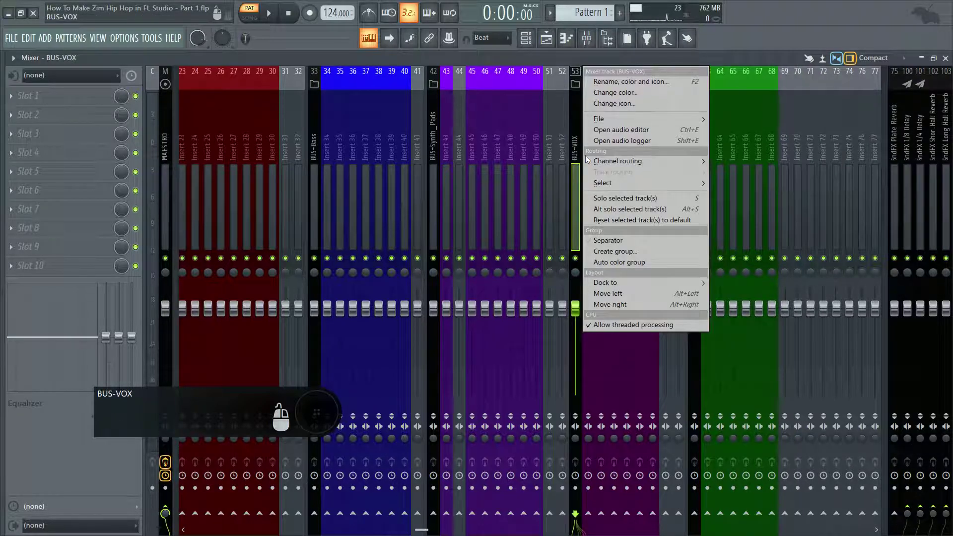
click(596, 241)
click(436, 127)
right_click(436, 127)
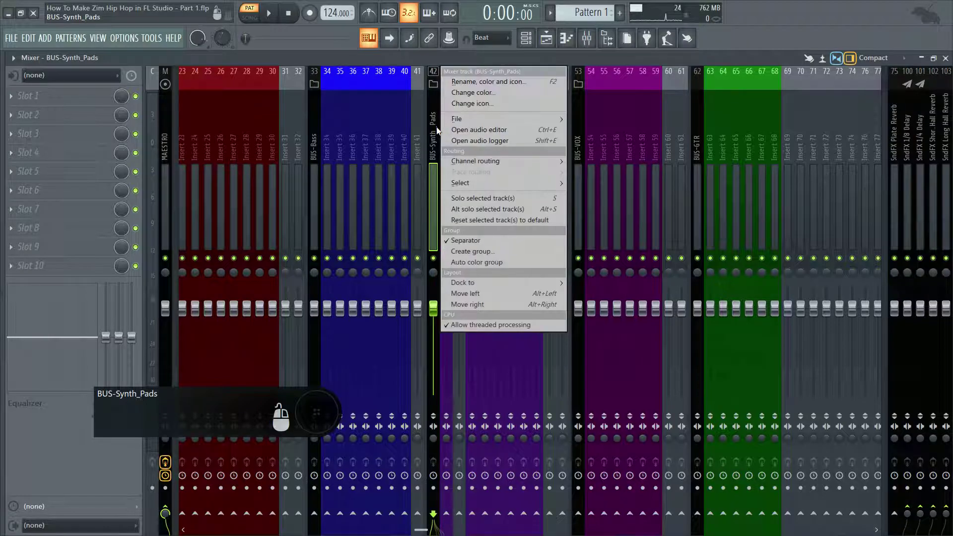
click(394, 125)
Disable the BUS-Bass send to MAESTRO and route BUS-Bass to STEMS-Bass instead.
click(314, 133)
drag(310, 530, 198, 526)
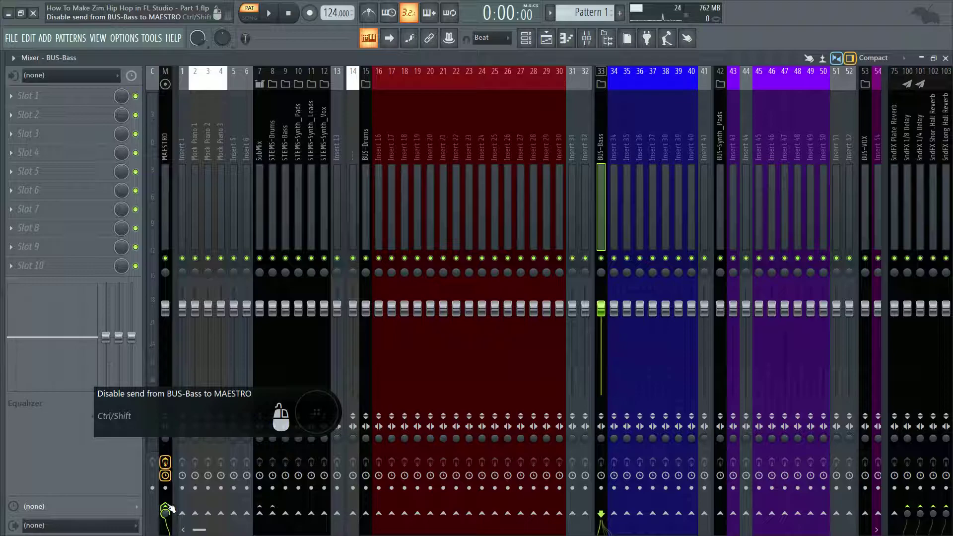
click(167, 509)
click(286, 512)
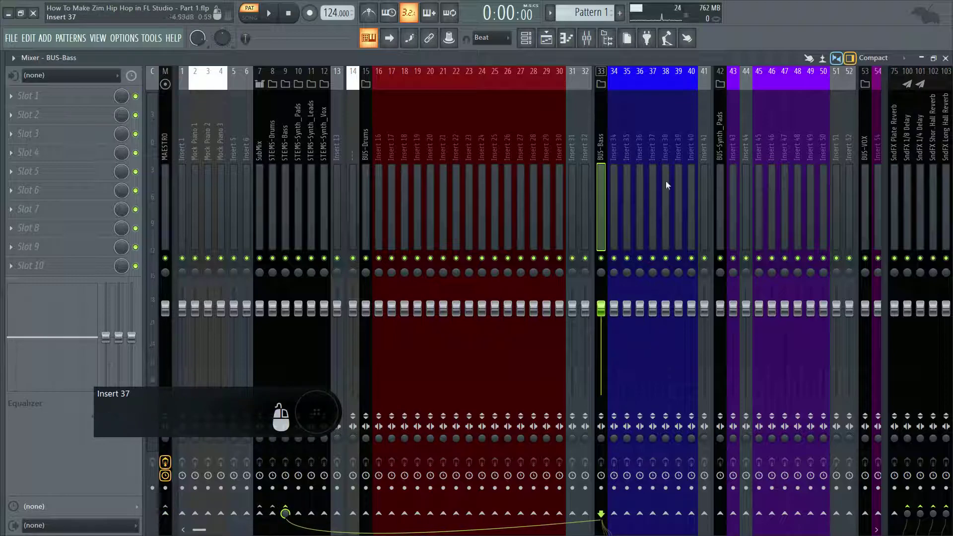
Route BUS-Synth_Pads to STEMS-Synth_Pads and BUS-VOX to STEMS-Synth_Vox.
click(720, 127)
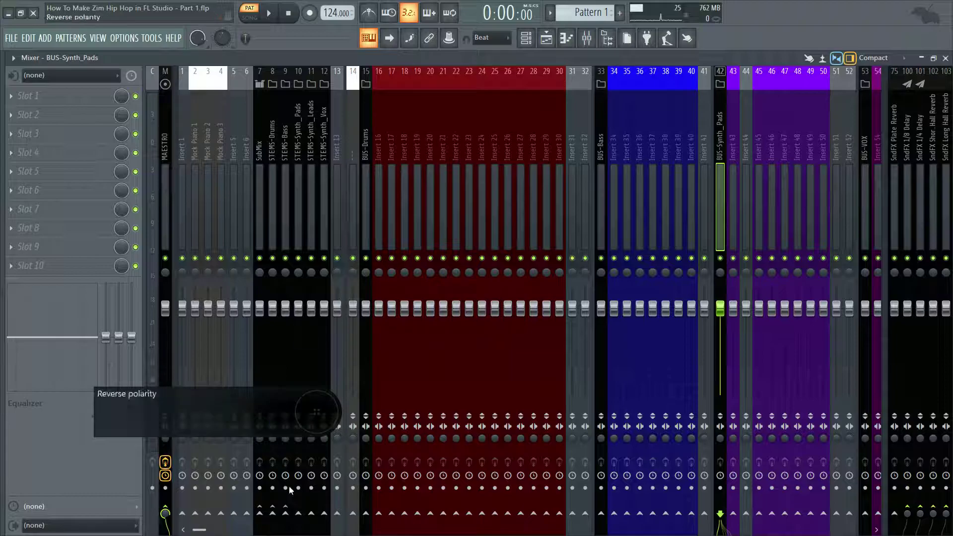
click(299, 513)
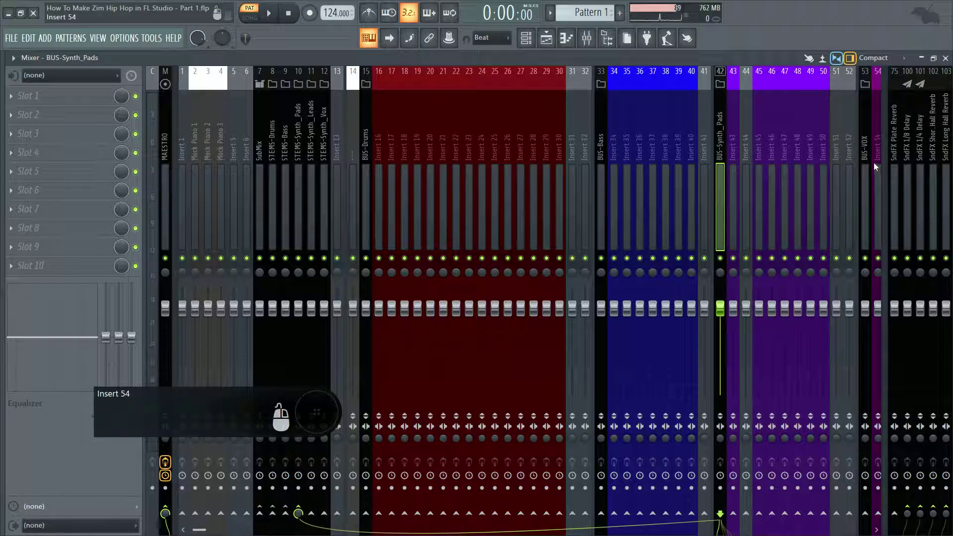
click(872, 145)
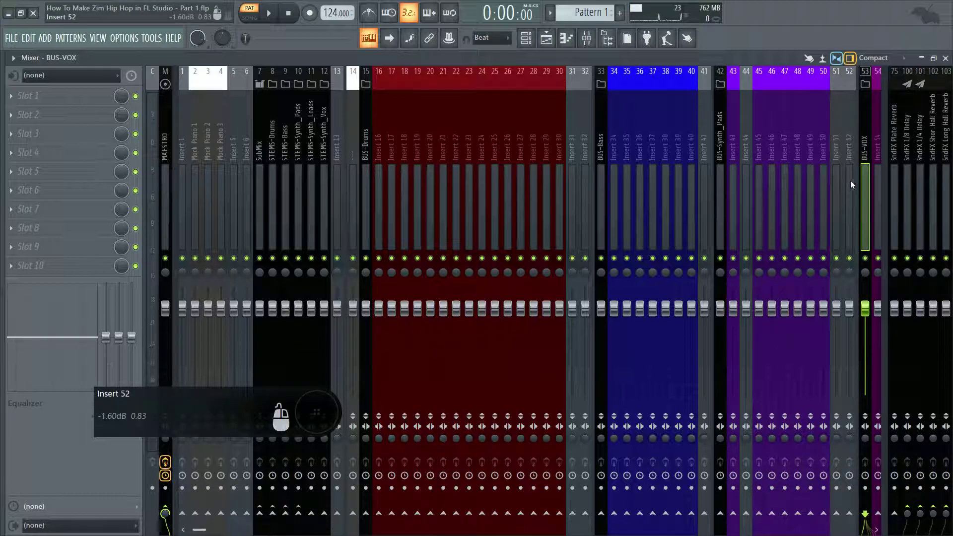
click(323, 513)
Check the send routing of BUS-Bass, BUS-Synth_Pads, BUS-VOX and BUS-GTR one after another.
drag(639, 165, 371, 141)
click(601, 120)
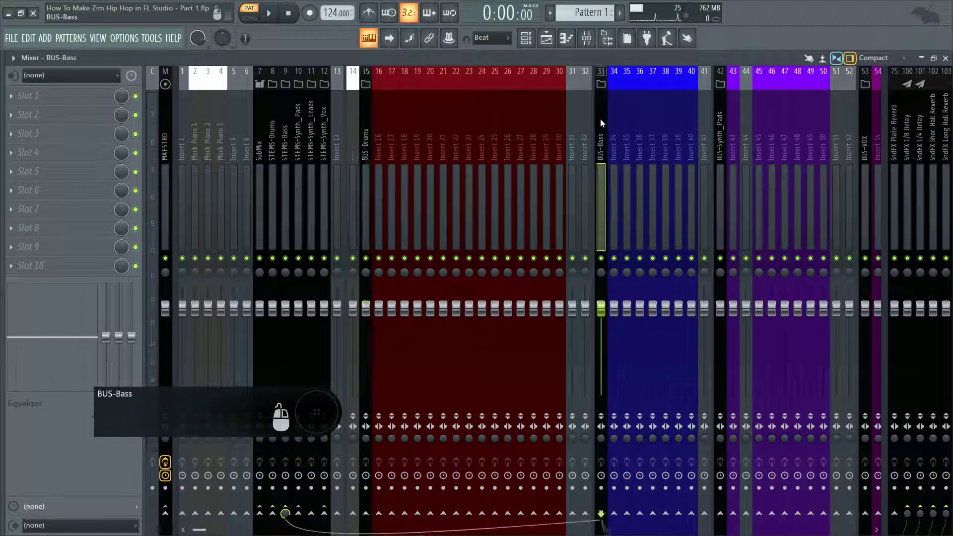
click(712, 124)
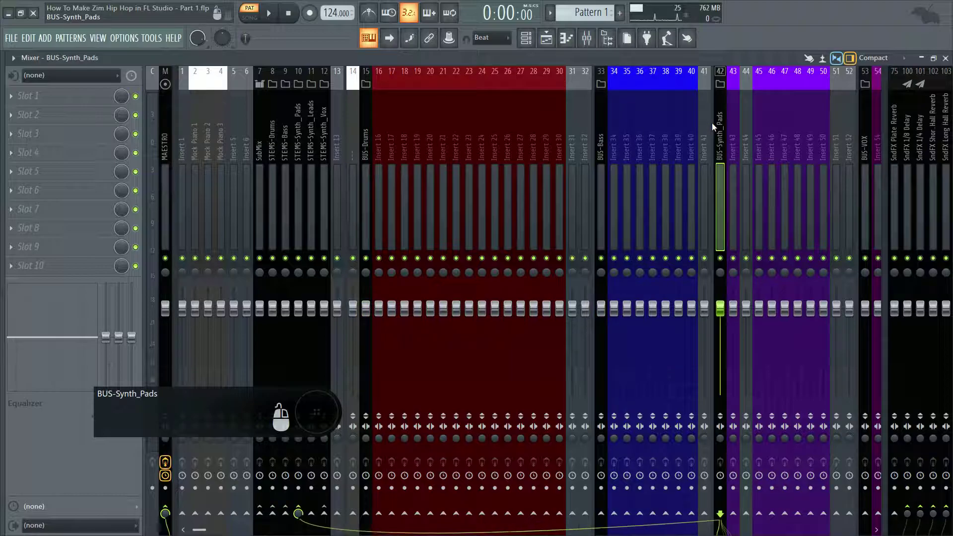
click(865, 156)
drag(198, 530, 224, 530)
click(756, 122)
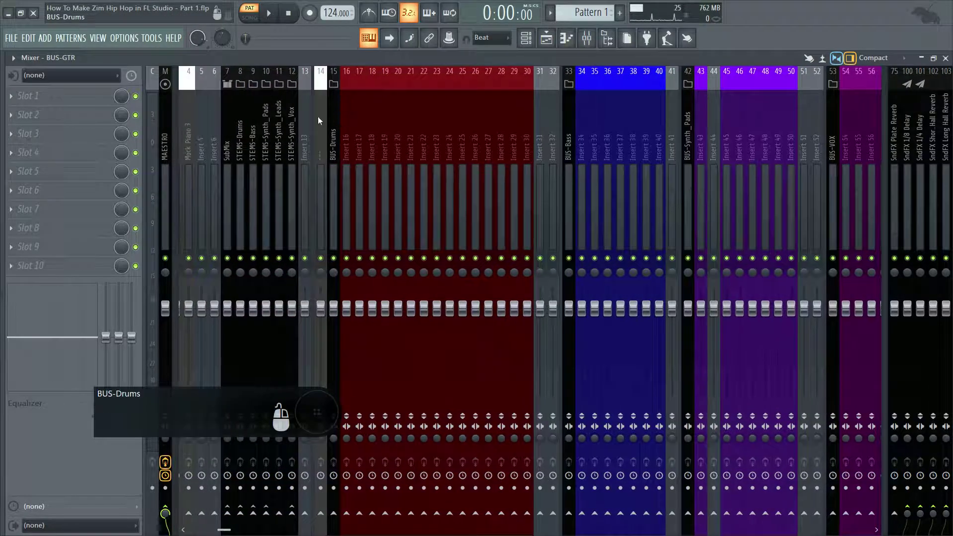
Copy the STEMS-Synth_Vox track name to insert 13 and edit it to read STEMS-GTR.
click(291, 118)
right_click(288, 108)
click(312, 90)
key(ctrl+c)
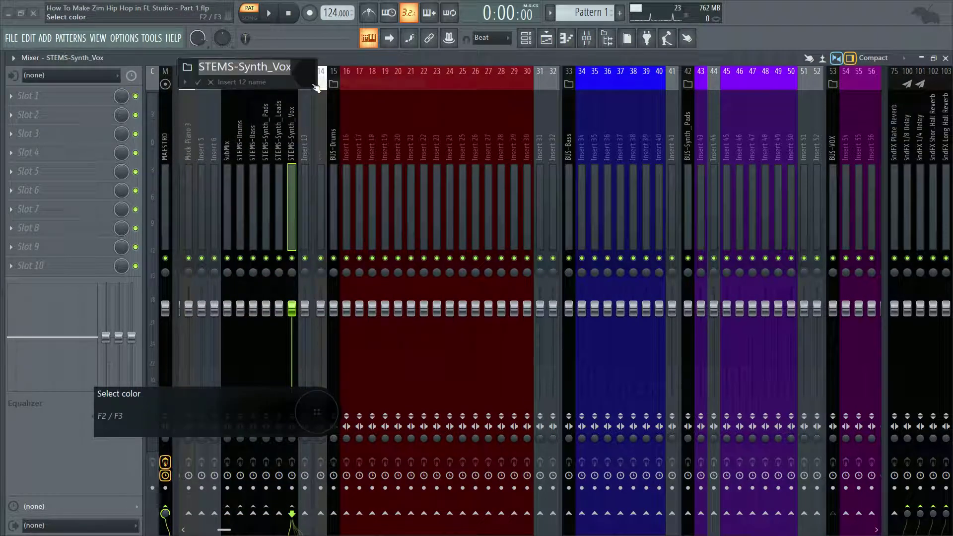
click(196, 85)
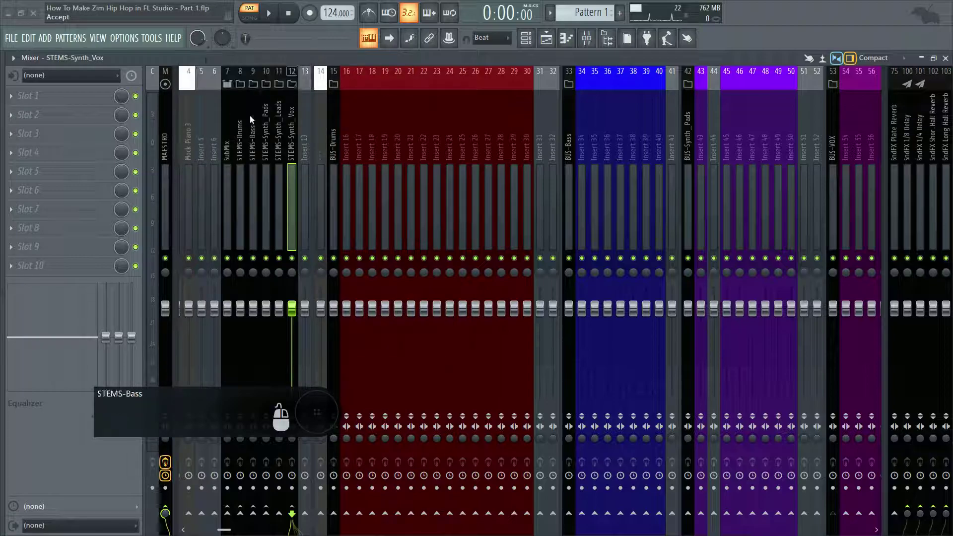
click(303, 118)
right_click(303, 118)
click(322, 70)
key(ctrl+v)
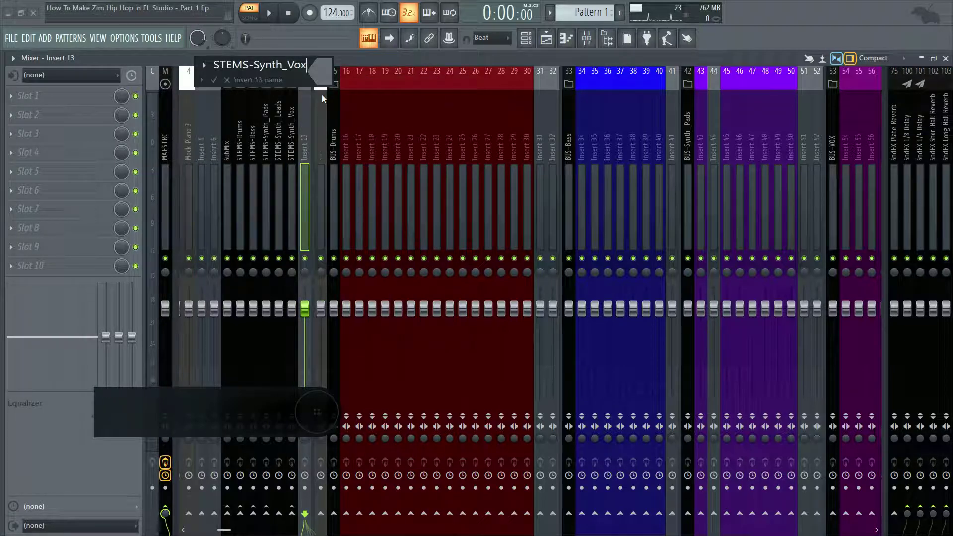
key(BackSpace)
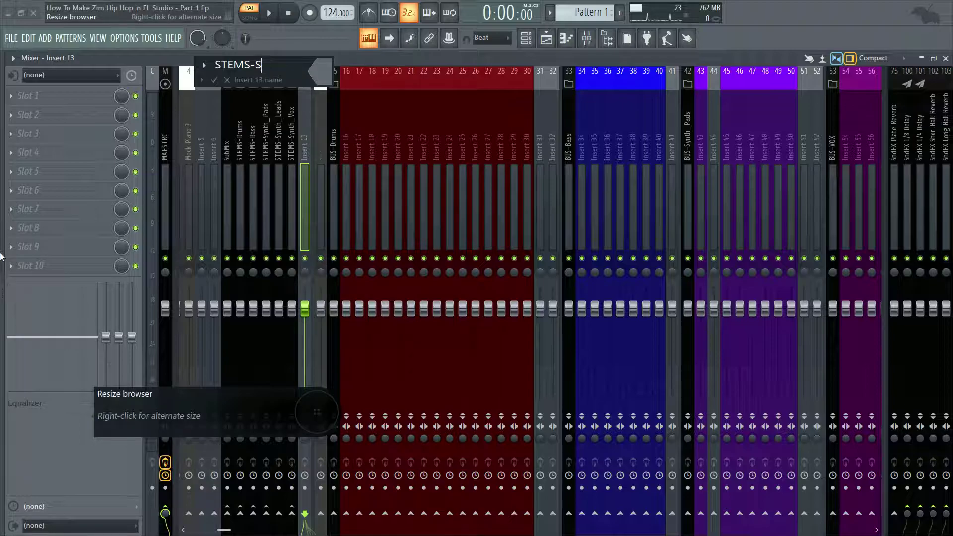
key(BackSpace)
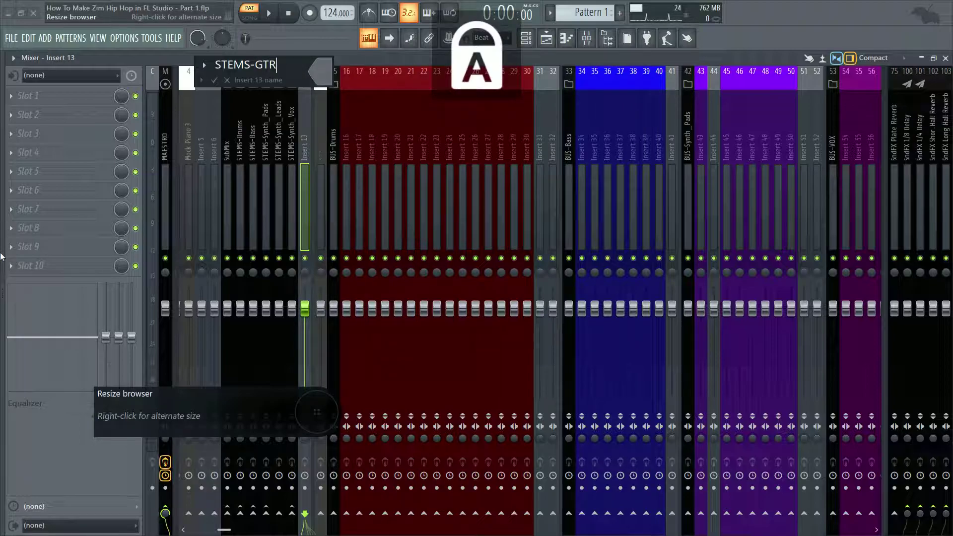
Give the STEMS-GTR track the recently used black color and the folder icon.
click(310, 82)
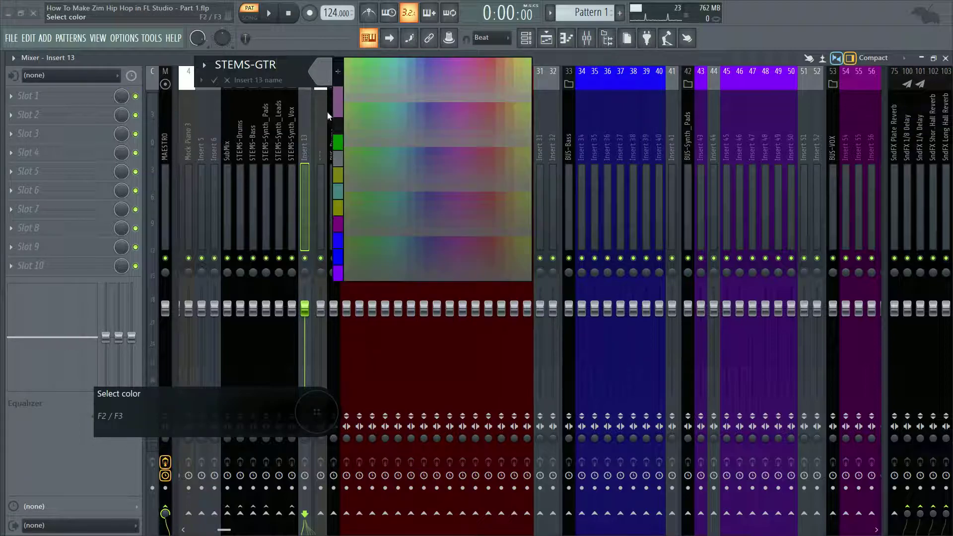
click(336, 125)
click(206, 73)
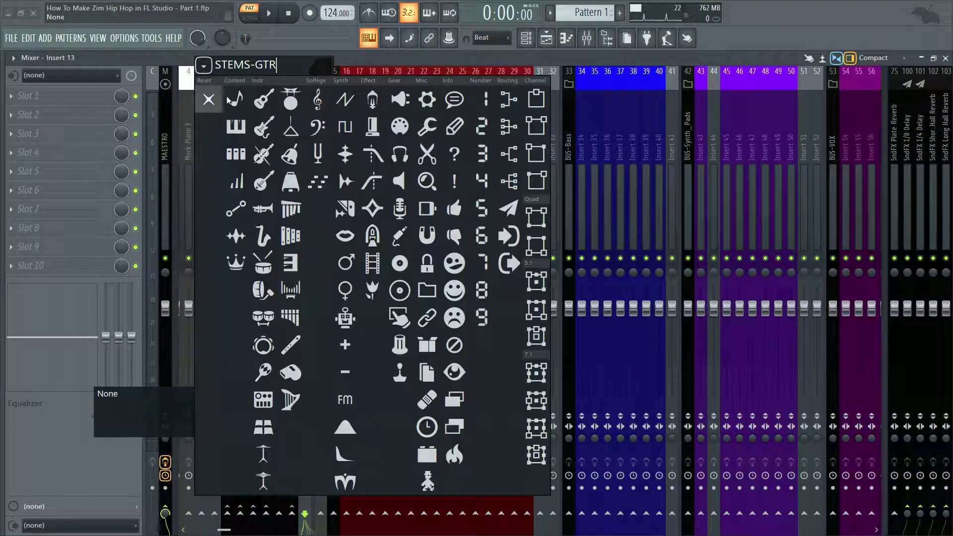
click(427, 291)
click(215, 81)
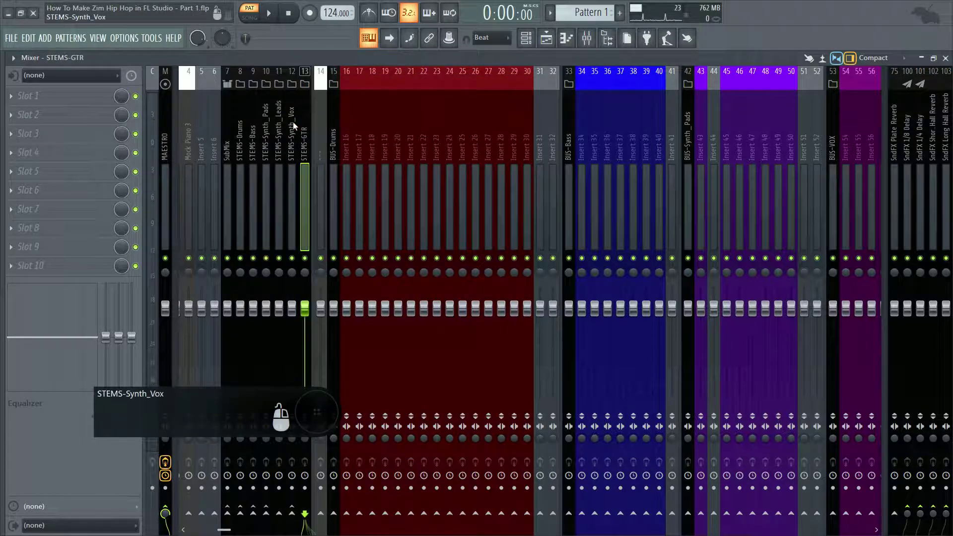
Route the BUS-GTR track to STEMS-GTR.
drag(213, 533, 280, 532)
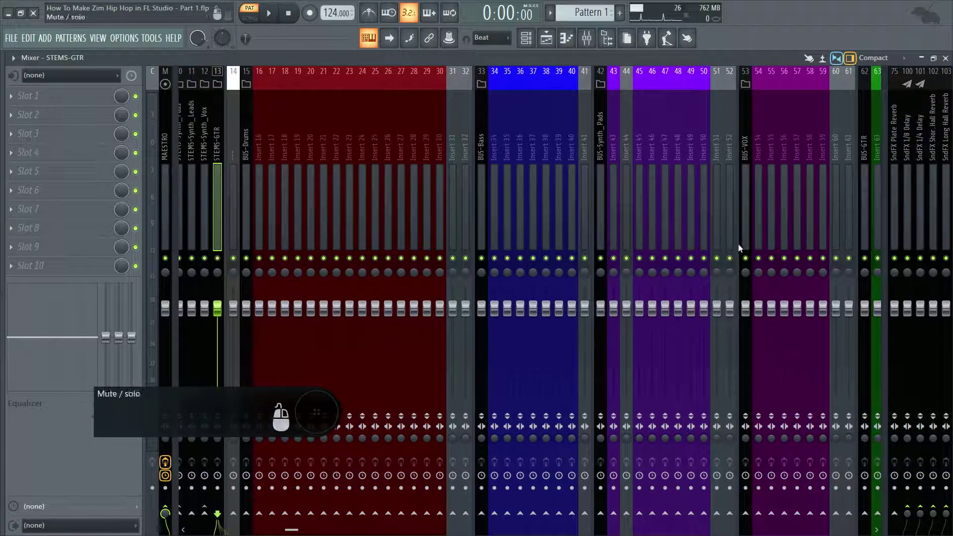
click(864, 149)
click(219, 515)
Disable the direct sends to MAESTRO from BUS-VOX and BUS-Synth_Pads.
click(745, 124)
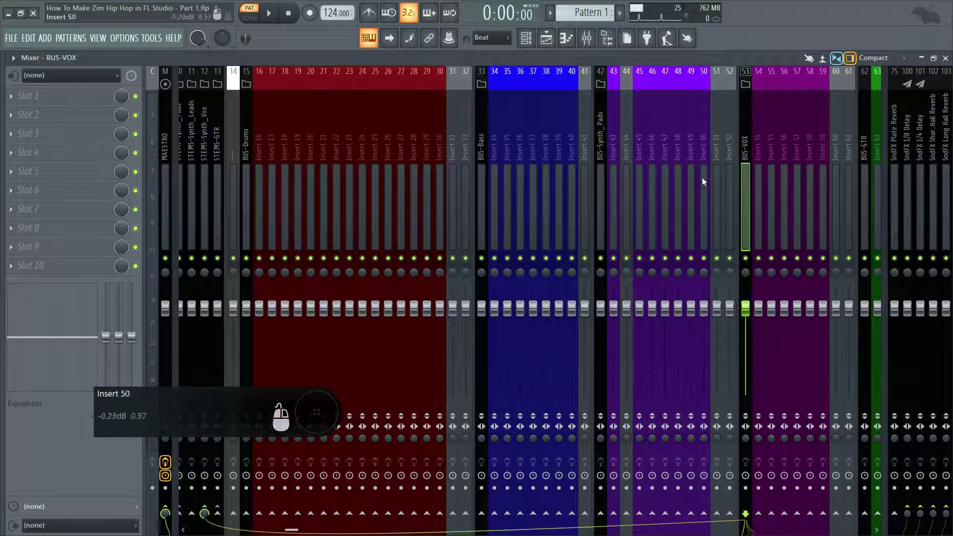
click(166, 513)
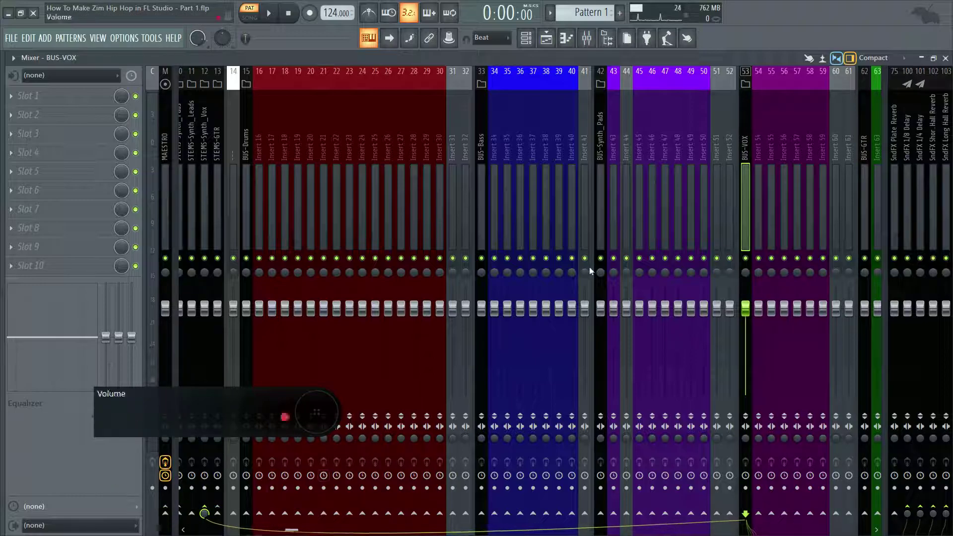
click(600, 138)
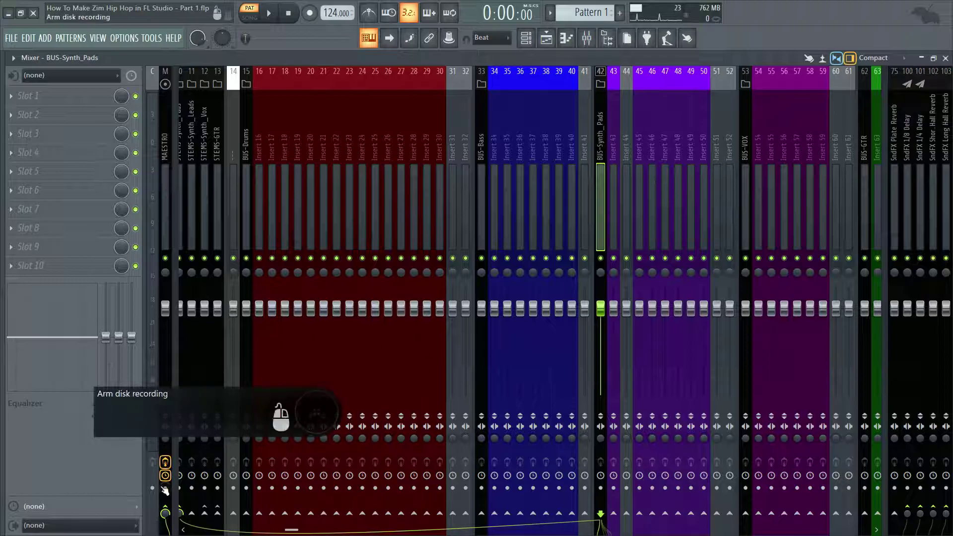
click(168, 510)
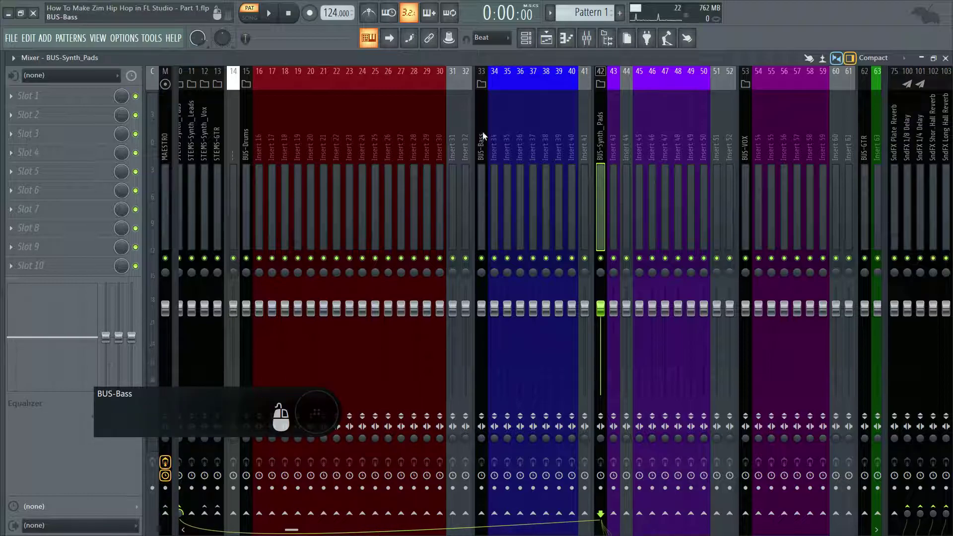
Examine each bus from BUS-Drums through BUS-GTR to see which stem track it is routed to.
click(483, 123)
drag(275, 529, 227, 530)
click(329, 124)
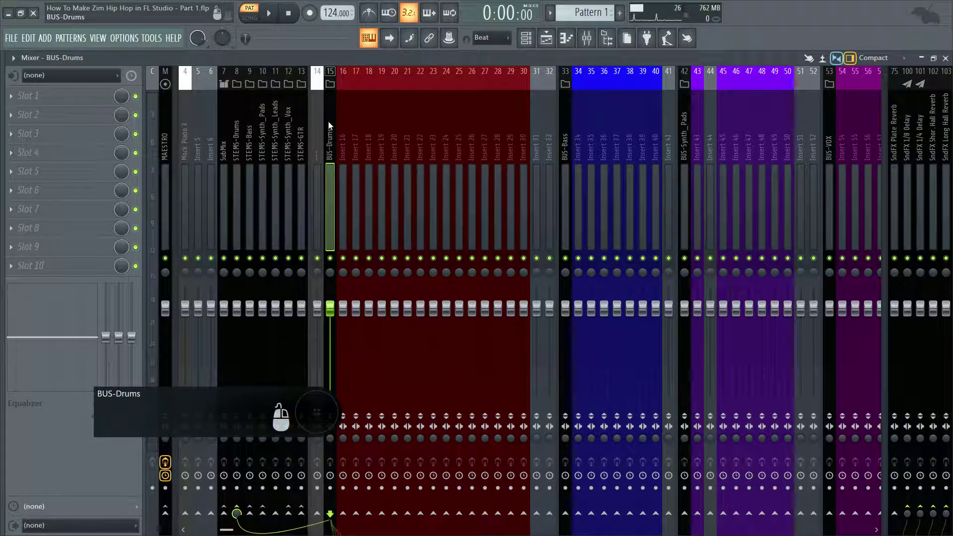
click(565, 119)
click(689, 129)
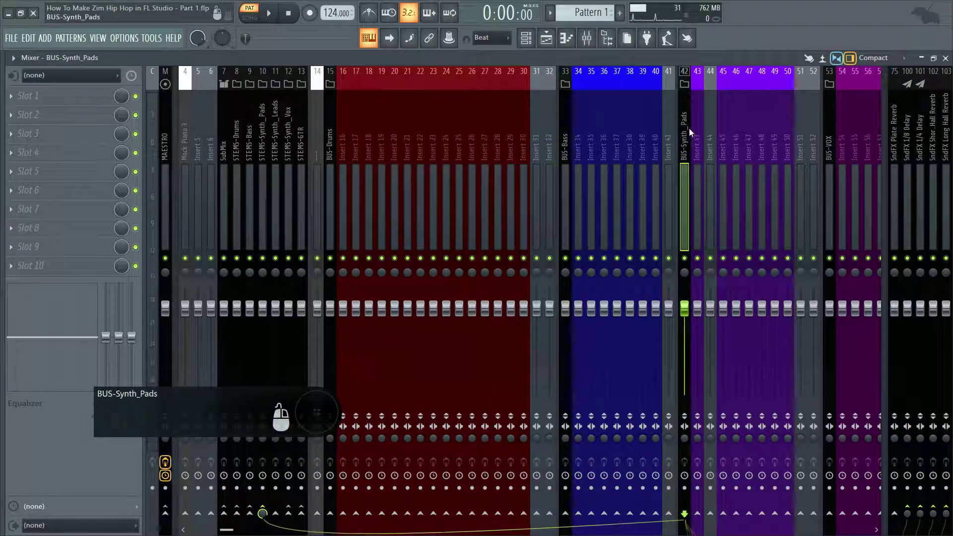
click(832, 117)
drag(232, 530, 340, 530)
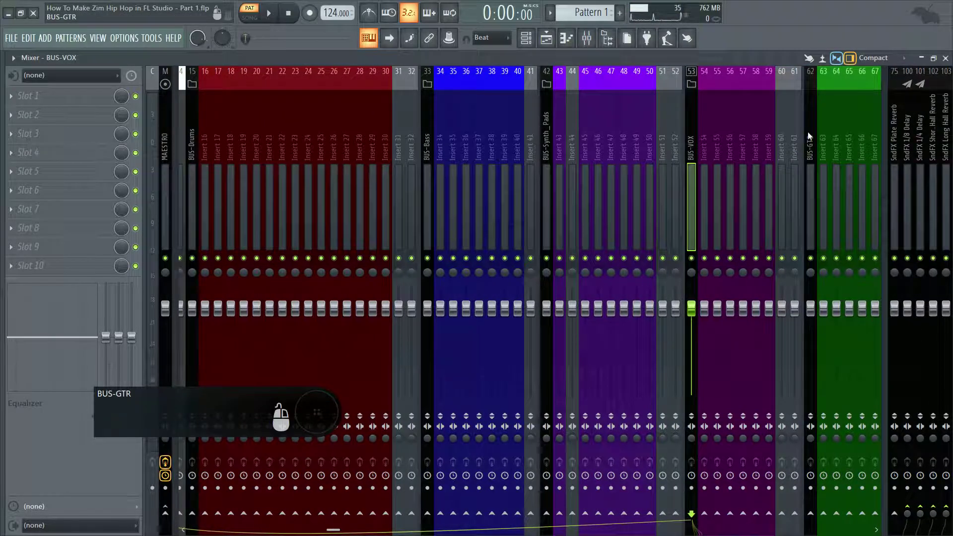
click(809, 137)
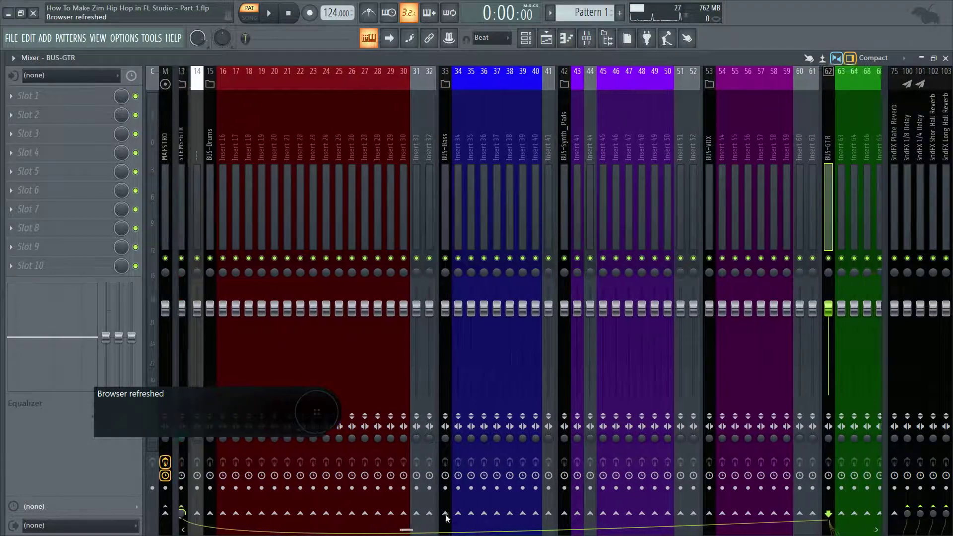
Select the SubMix track and switch the mixer to the Wide 3 layout.
drag(446, 518, 98, 482)
drag(184, 157, 265, 117)
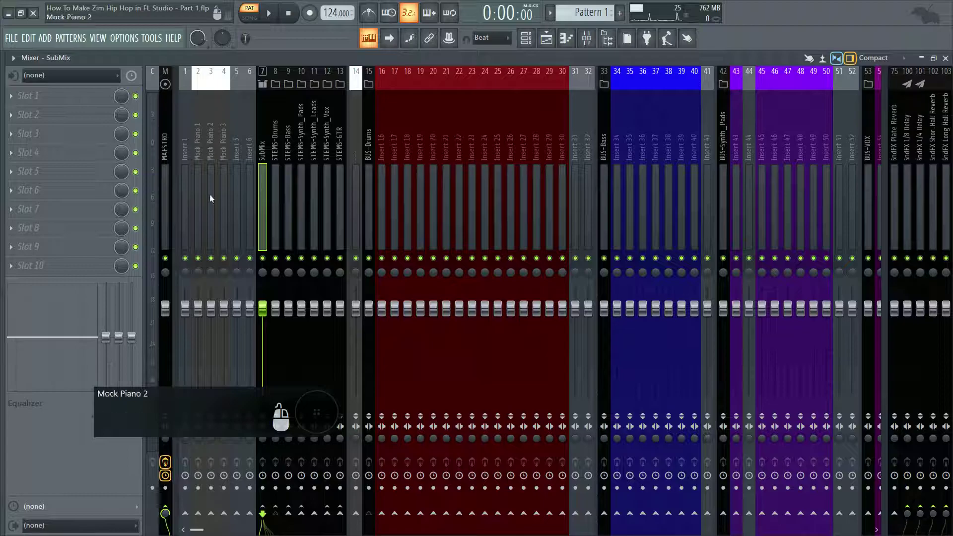
mouse_move(183, 533)
mouse_down()
mouse_move(483, 531)
mouse_move(186, 516)
mouse_up()
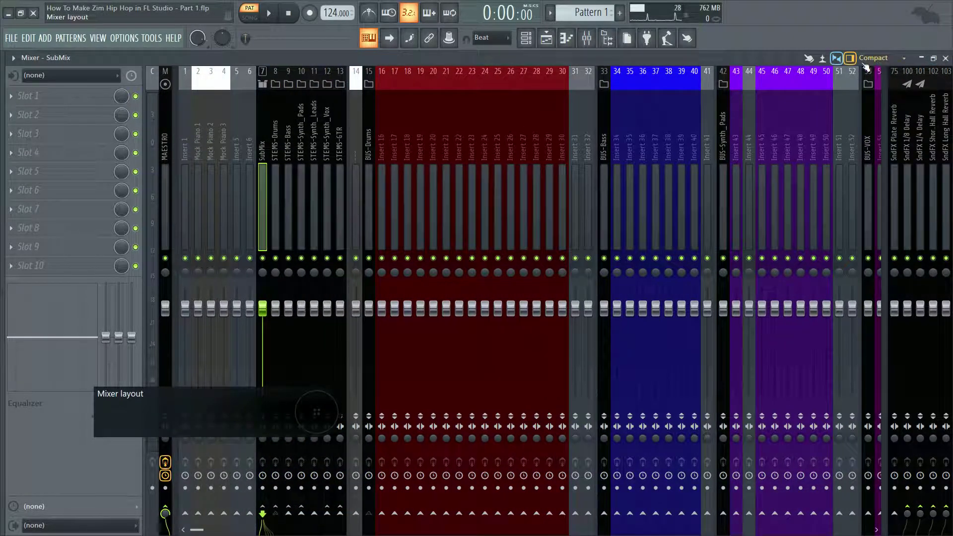
click(879, 57)
click(884, 131)
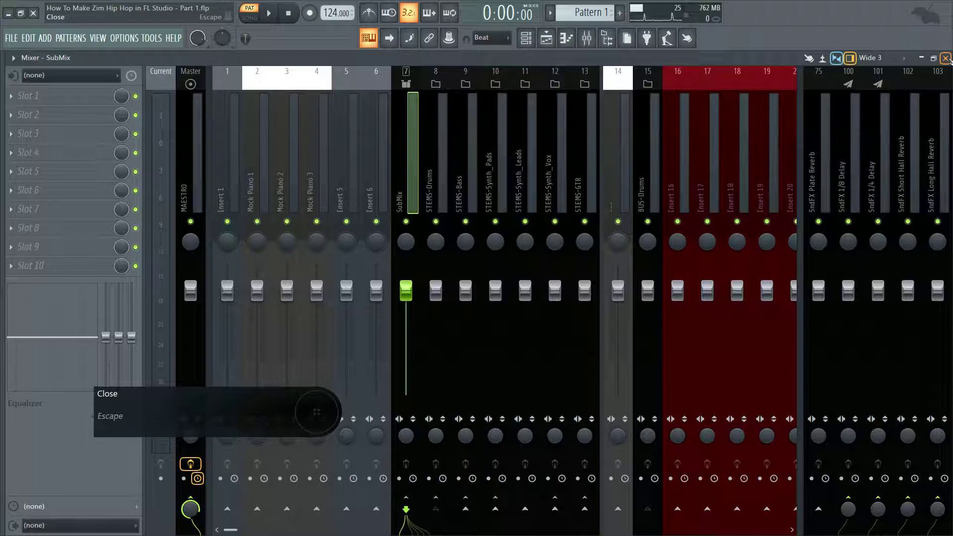
Move the uncolored insert 44 right by six positions, past the last purple track of the BUS-Synth_Pads group.
drag(230, 529, 420, 530)
click(481, 178)
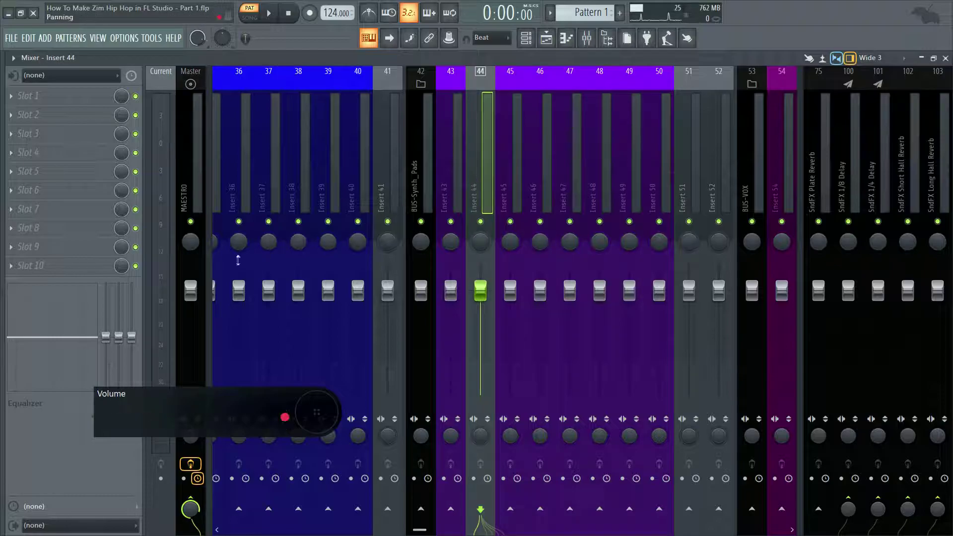
key(alt+Right)
key(alt+Right)
key(alt+Right)
key(alt+Right)
key(alt+Right)
key(alt+Right)
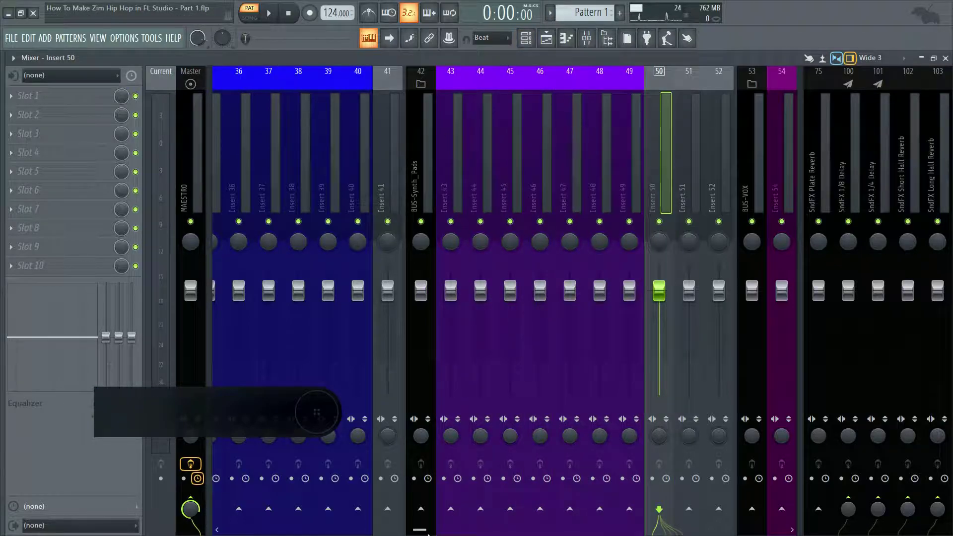
scroll(431, 375, up, 10)
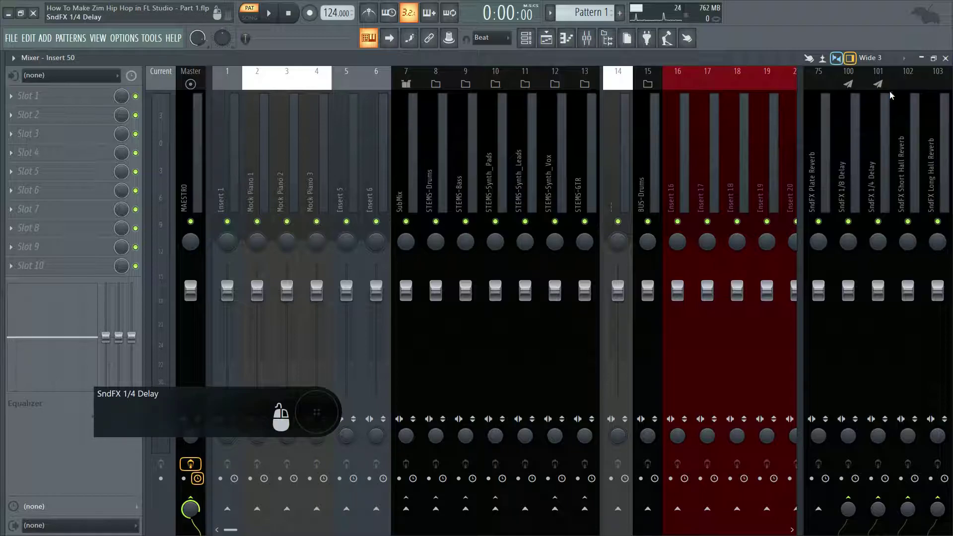
Assign the paper-plane routing icon to the SndFX Short Hall Reverb, SndFX Plate Reverb and SndFX Long Hall Reverb tracks.
right_click(905, 95)
click(854, 106)
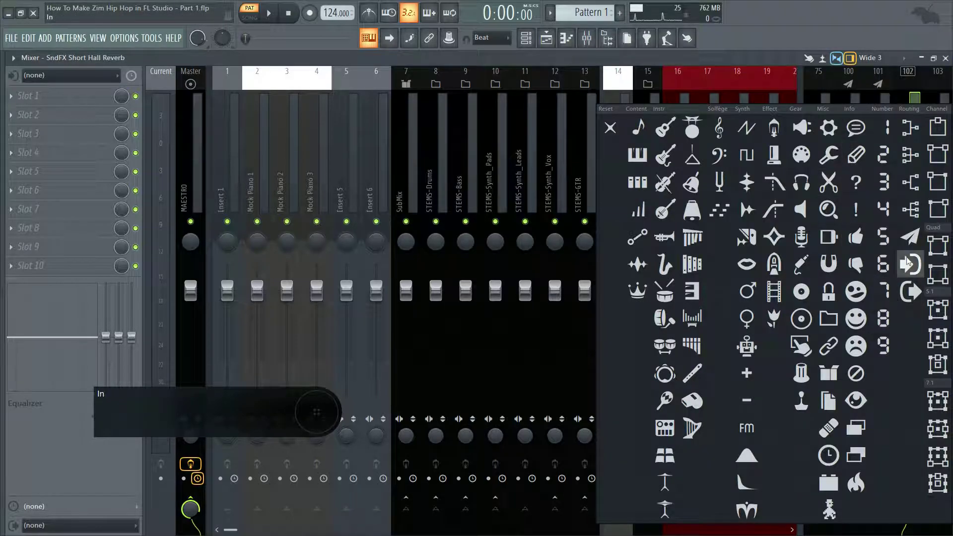
click(906, 262)
click(844, 132)
right_click(828, 128)
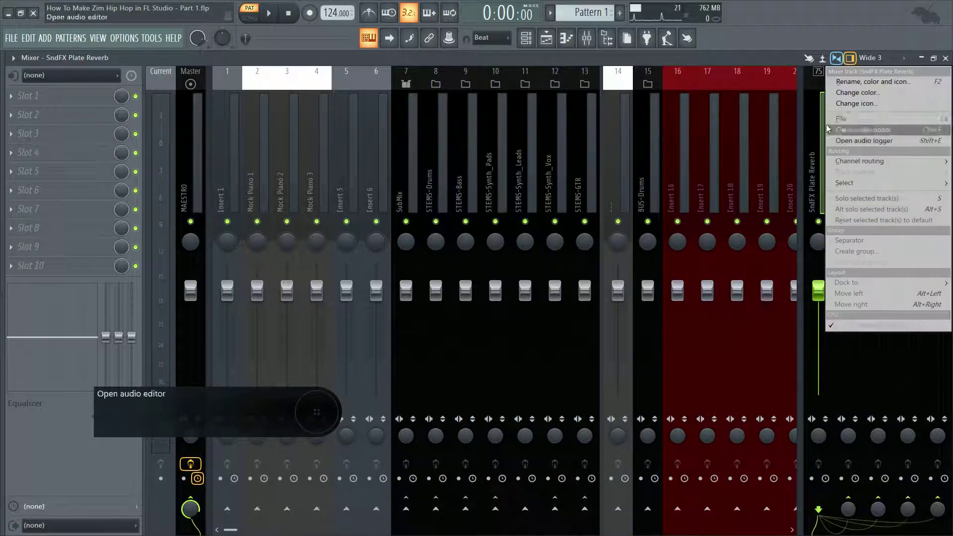
click(856, 103)
click(911, 238)
right_click(937, 72)
click(856, 104)
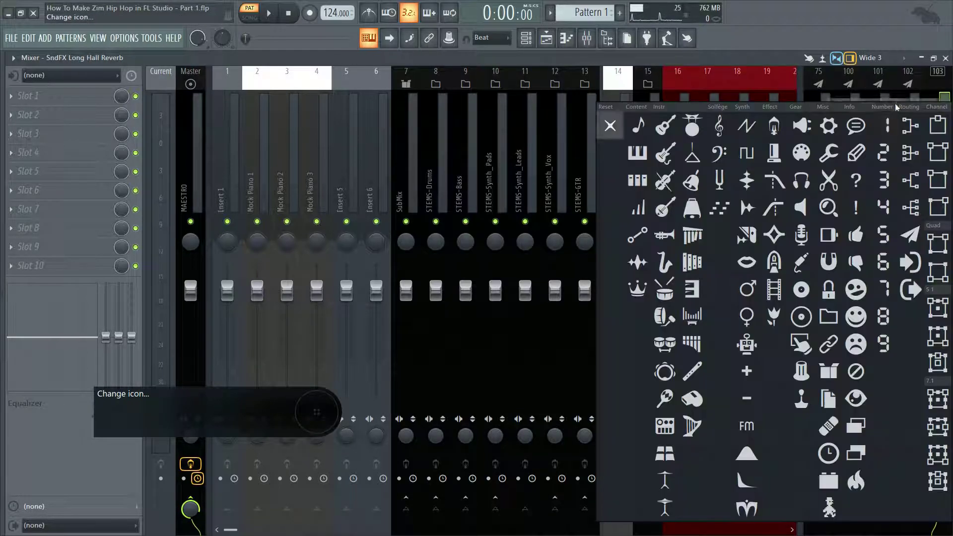
click(912, 237)
click(922, 130)
Select the Mock Piano 3 track, close the mixer and save the project.
click(201, 145)
click(278, 151)
click(328, 153)
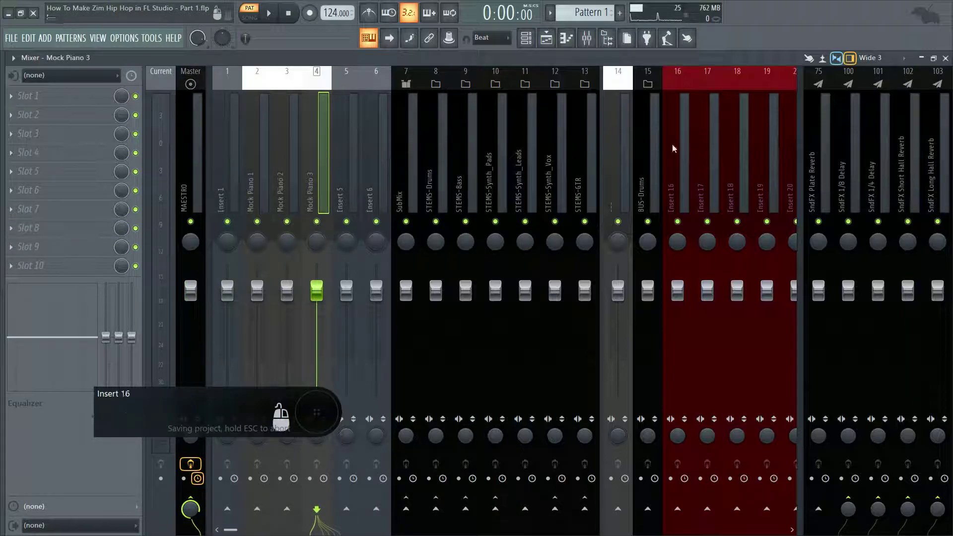
click(945, 60)
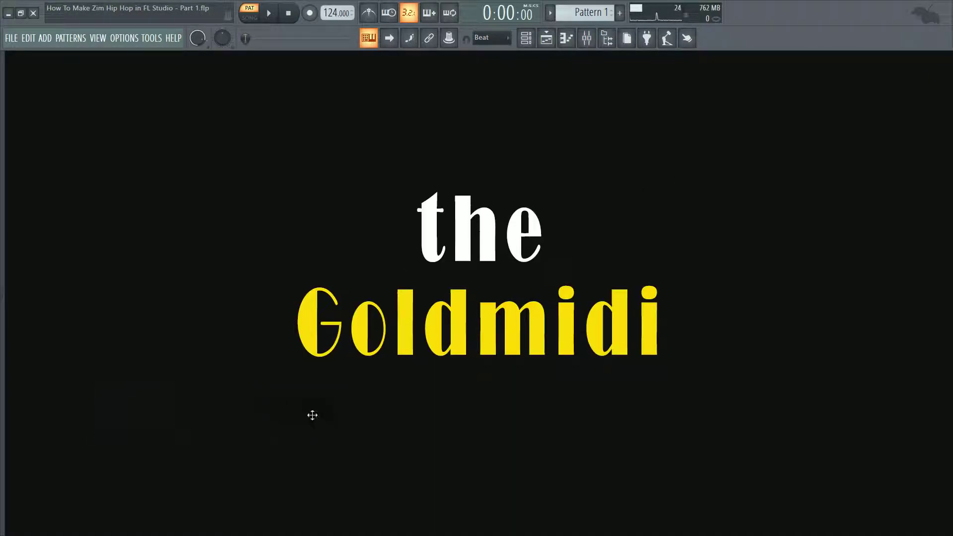
key(Caps_Lock)
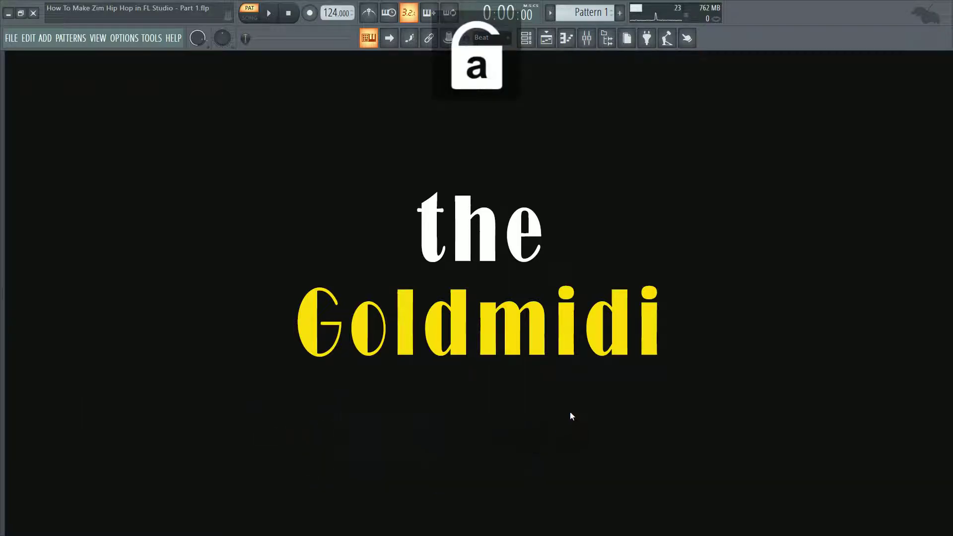
key(ctrl+s)
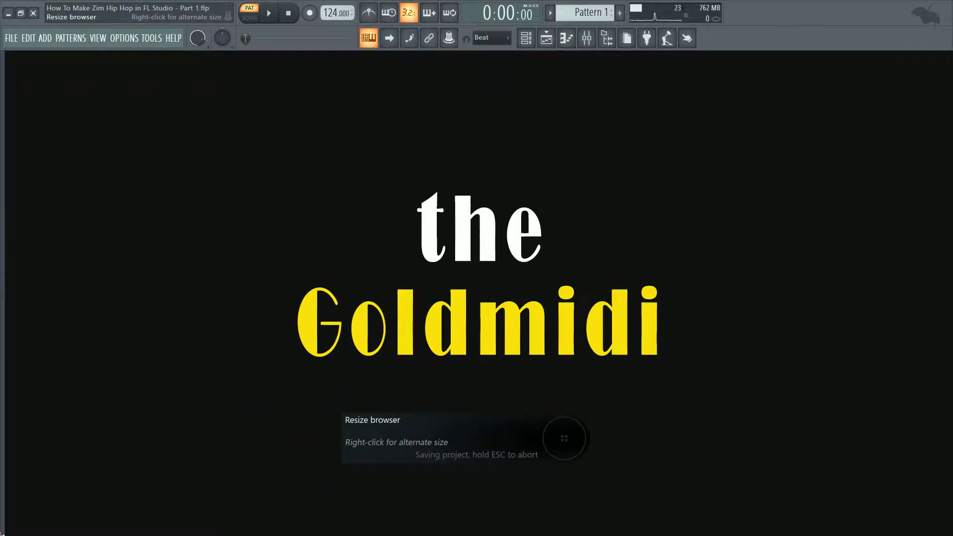